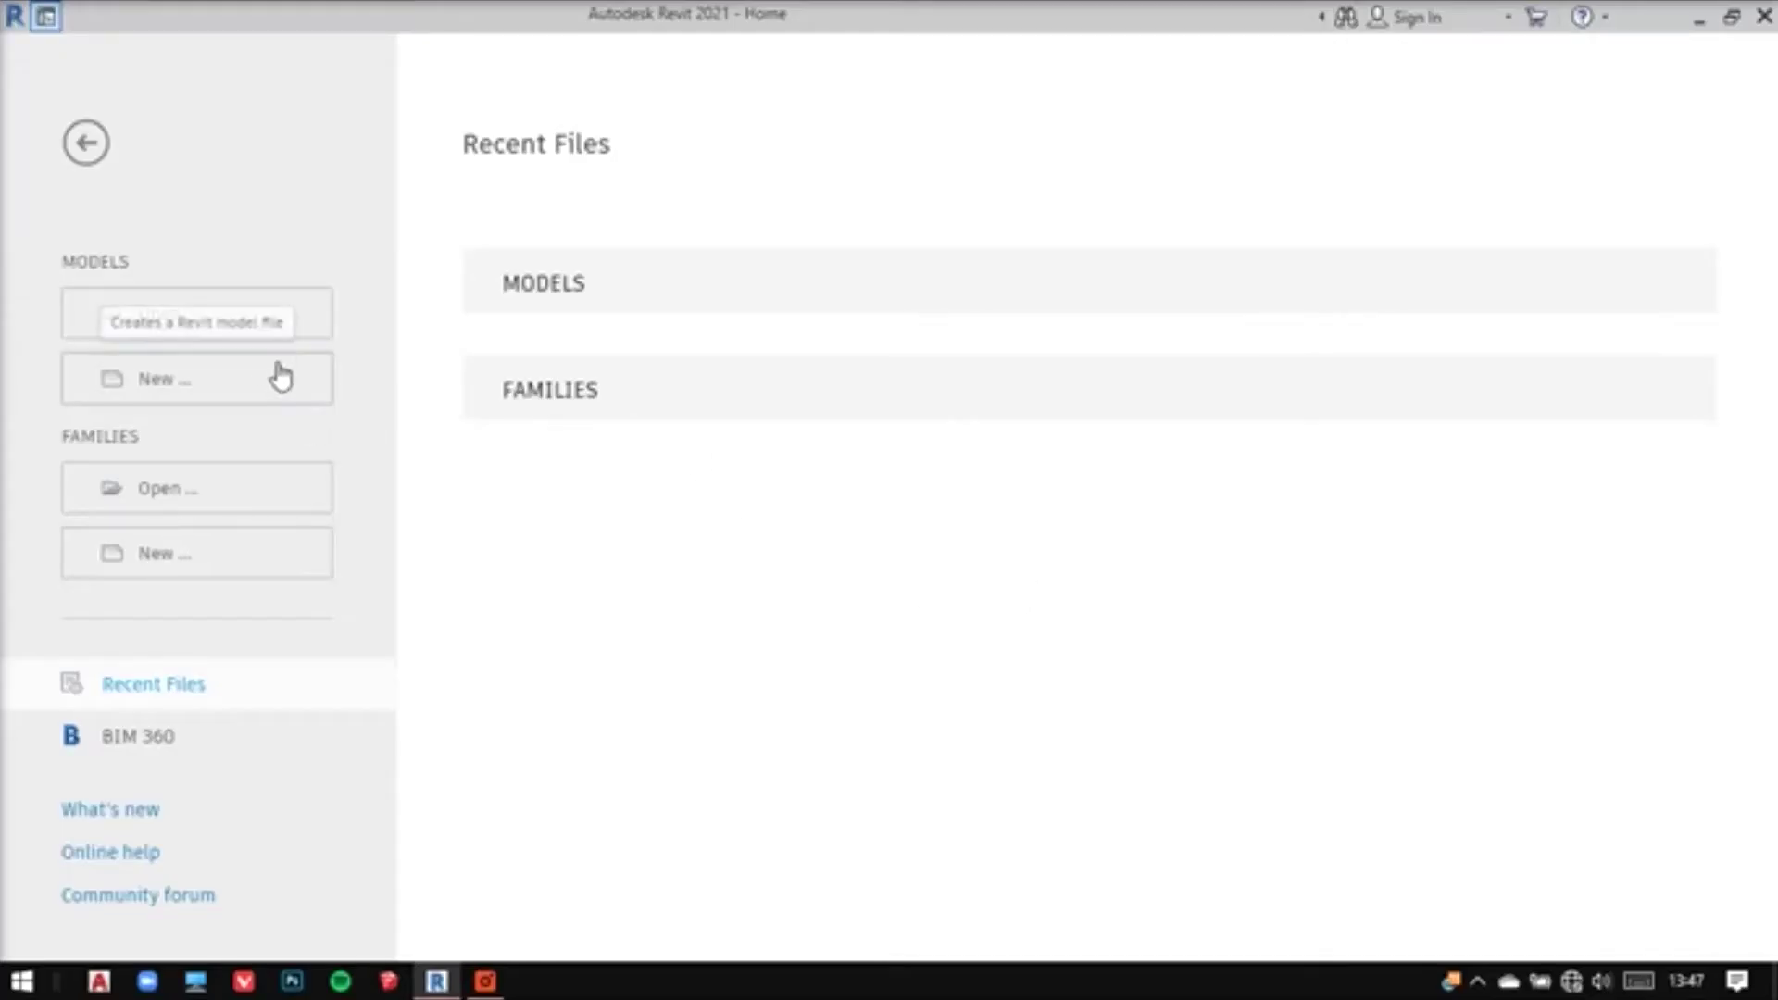
Create a new project, Project2, from the Architectural Template
left_click(280, 378)
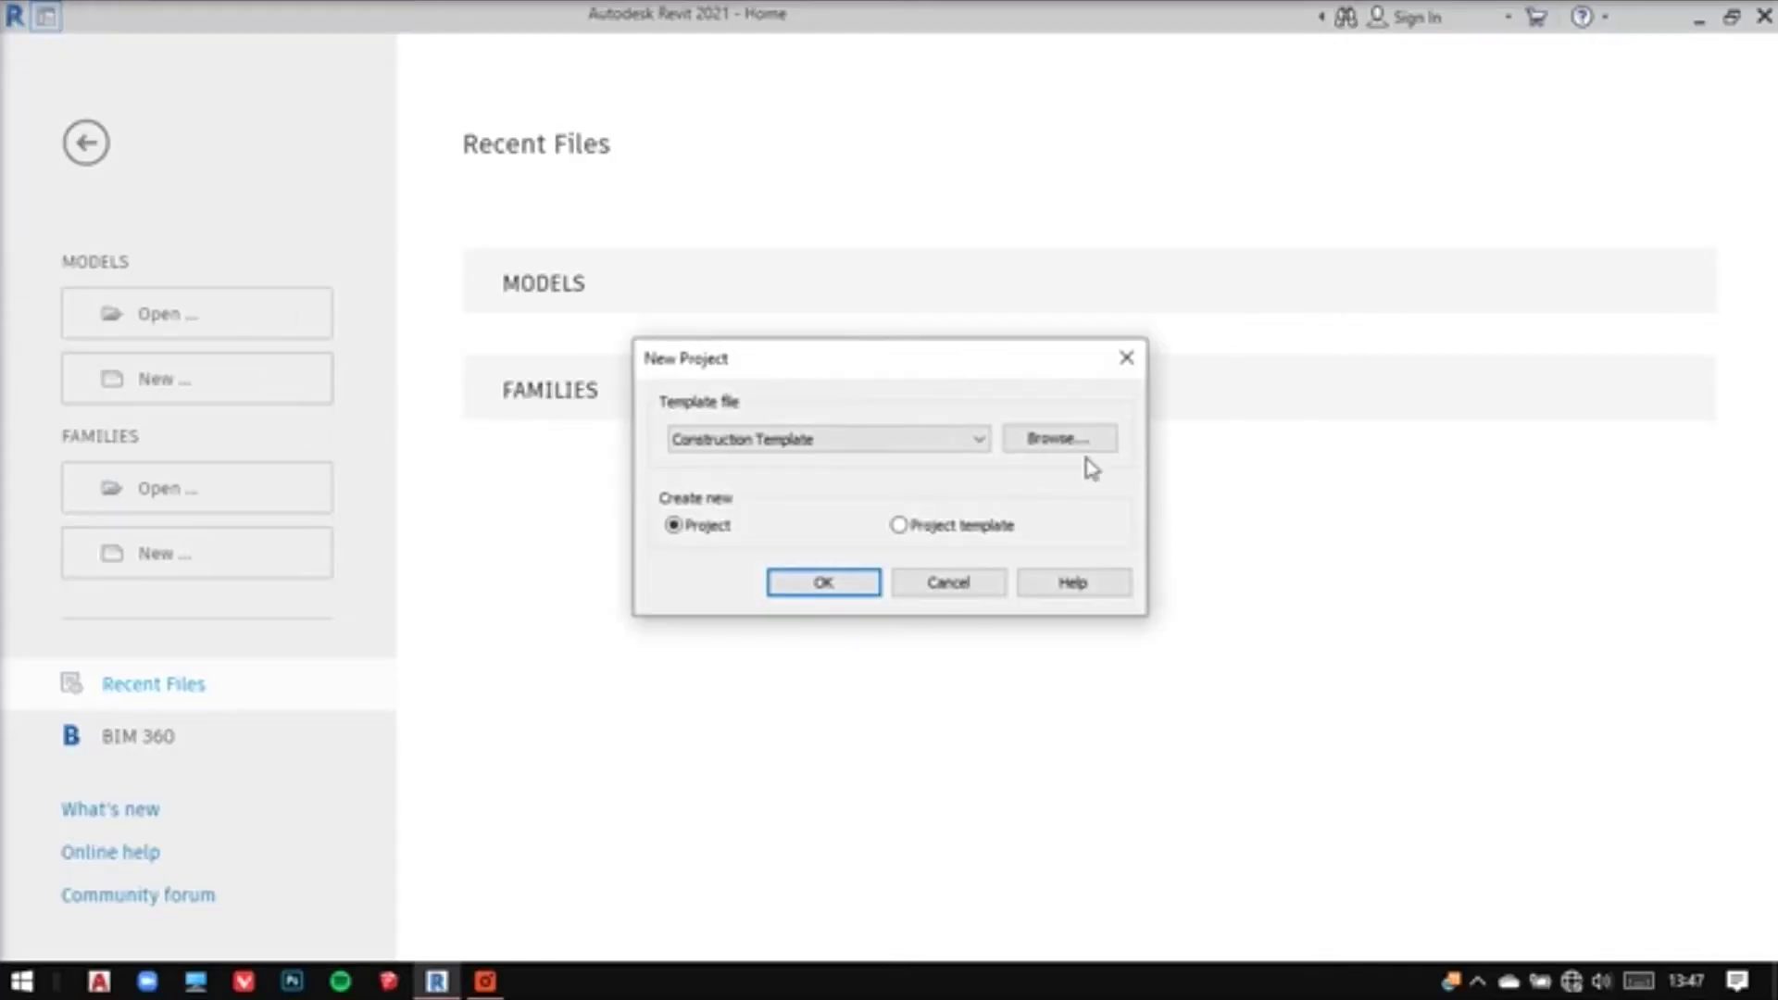
left_click(840, 446)
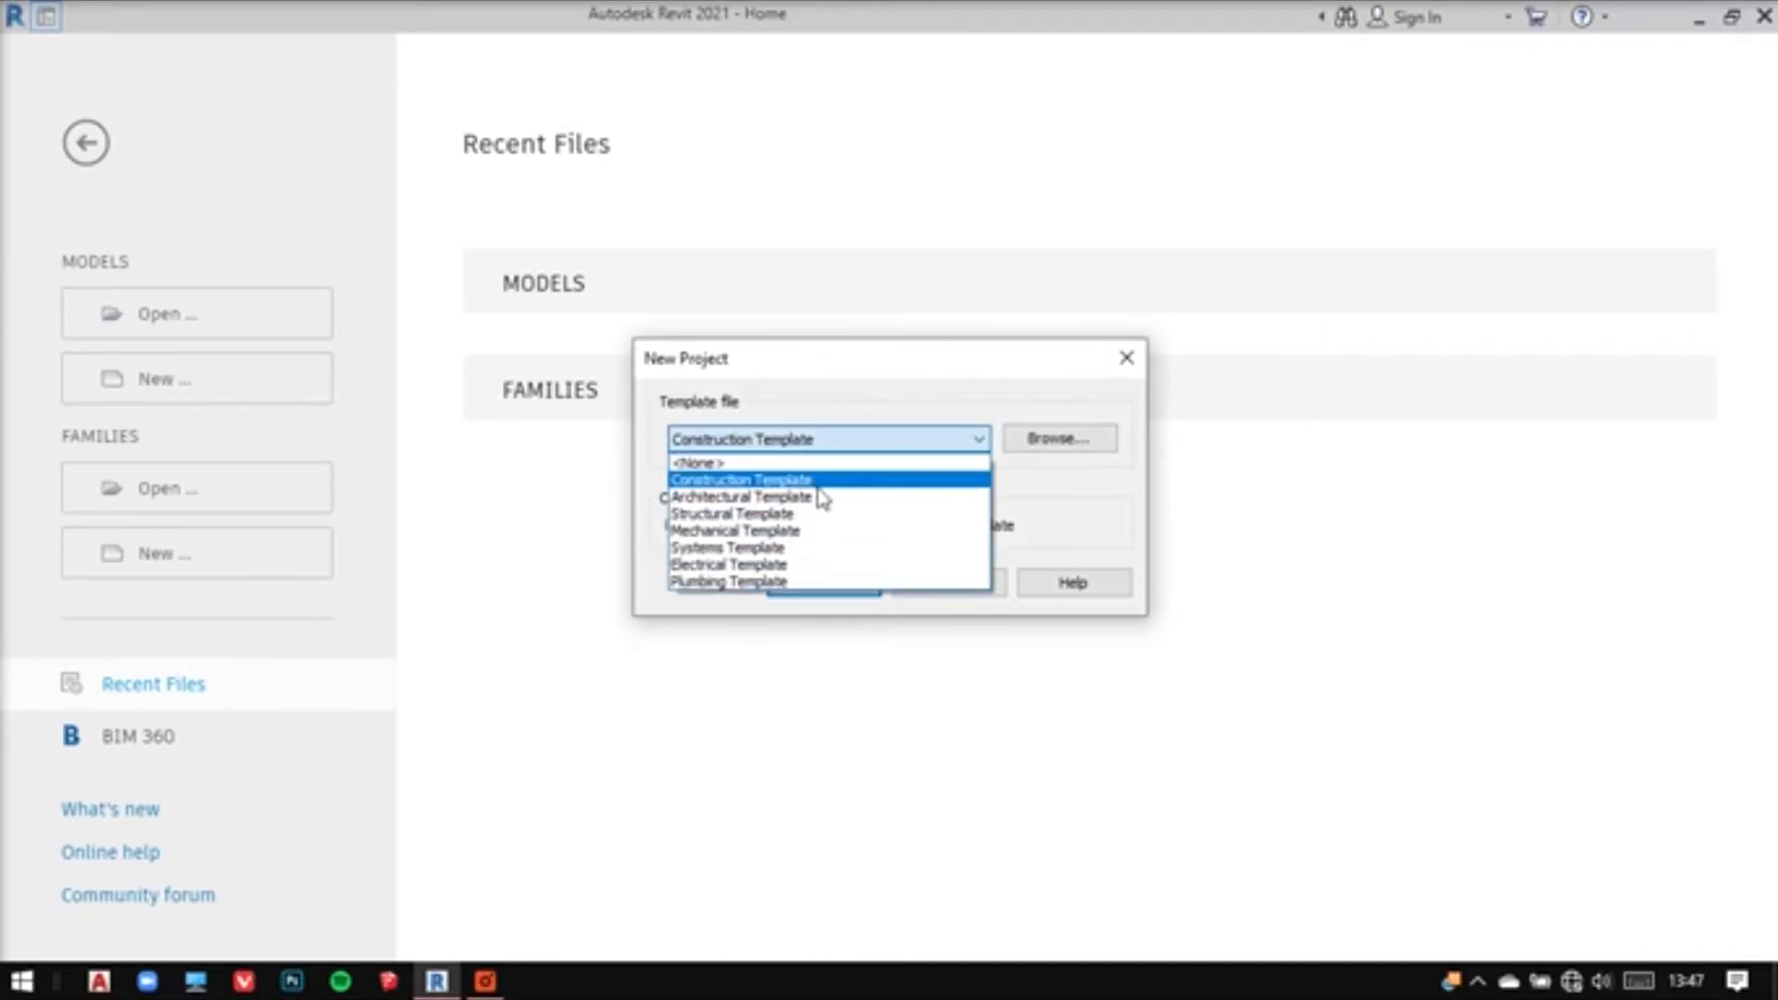
left_click(823, 498)
left_click(835, 594)
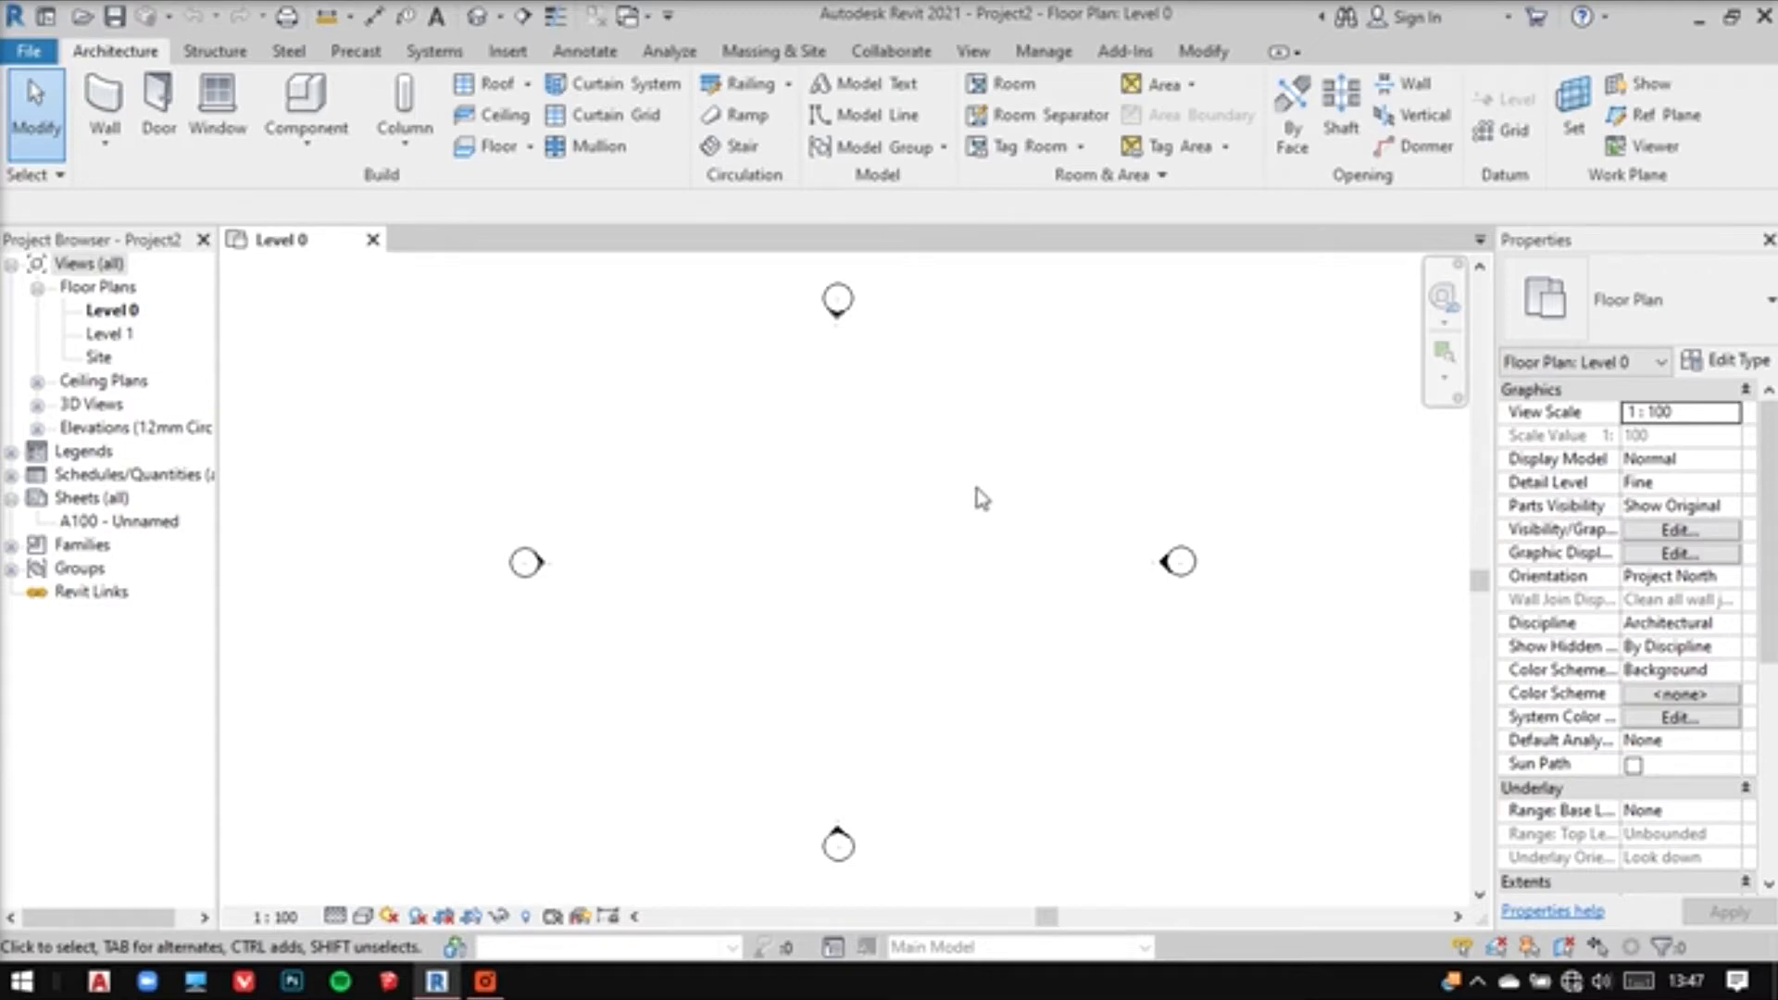
Link Institute.rvt from D:\Desktop Data\Portfolio\winery\institute into the project
left_click(507, 51)
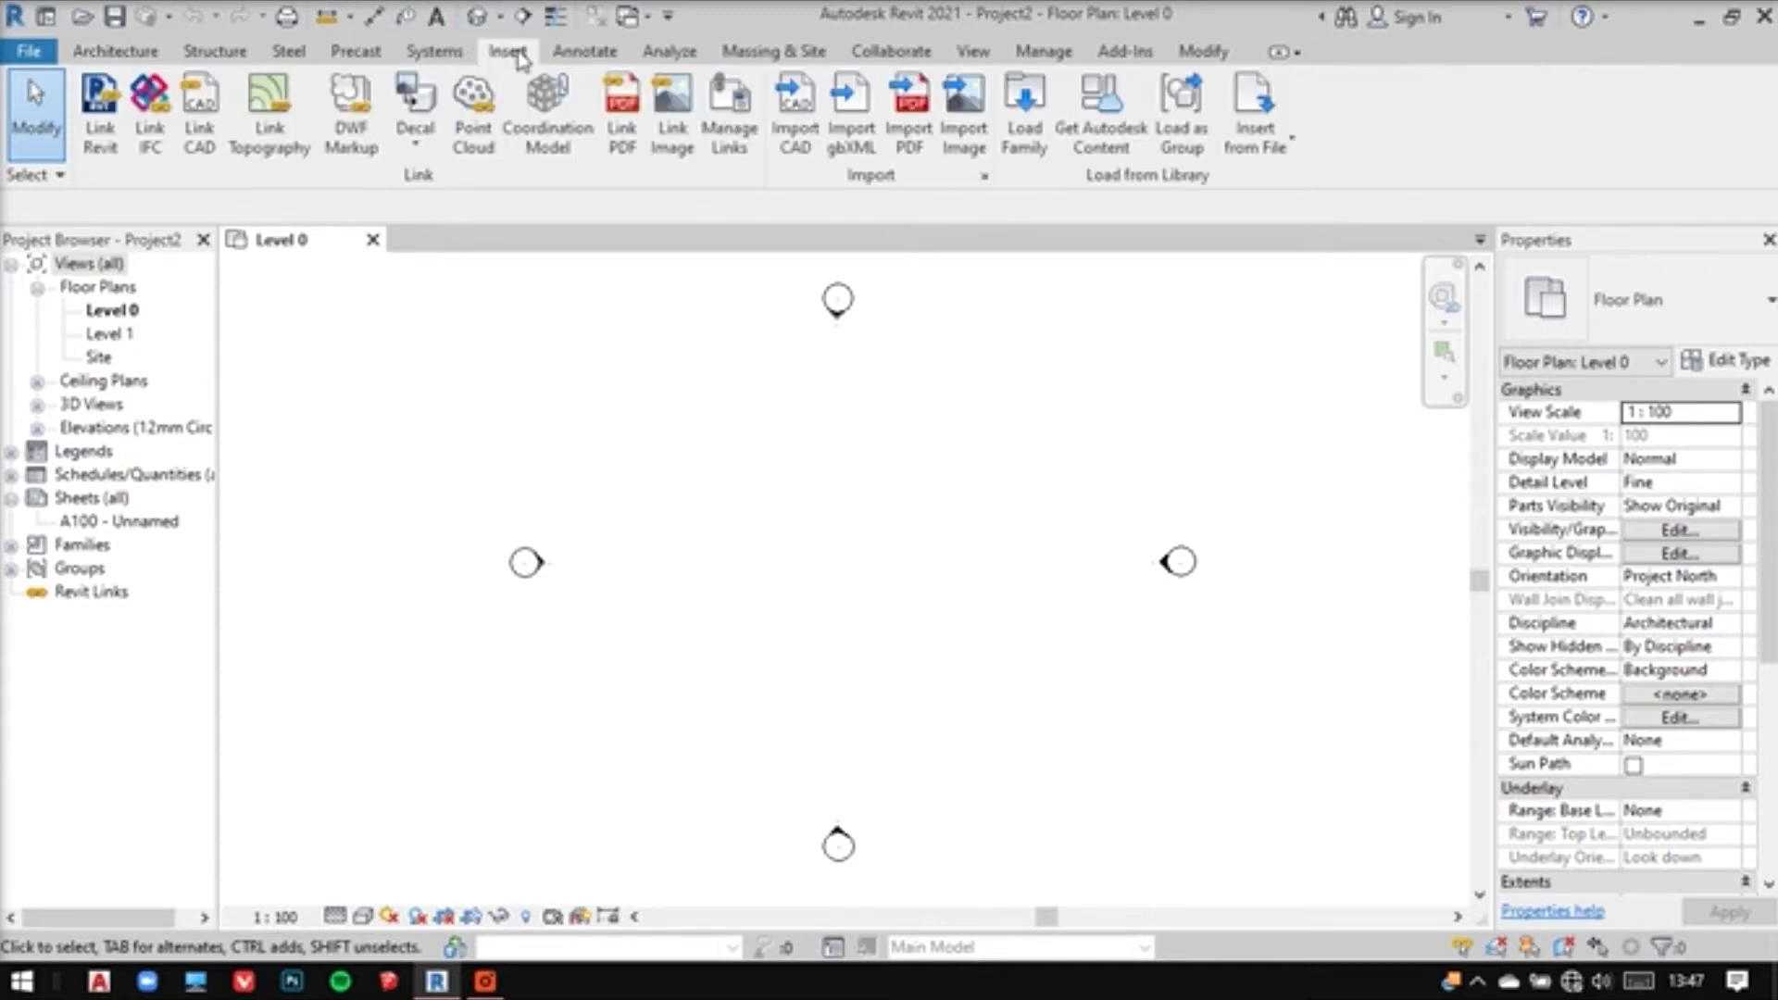
left_click(109, 140)
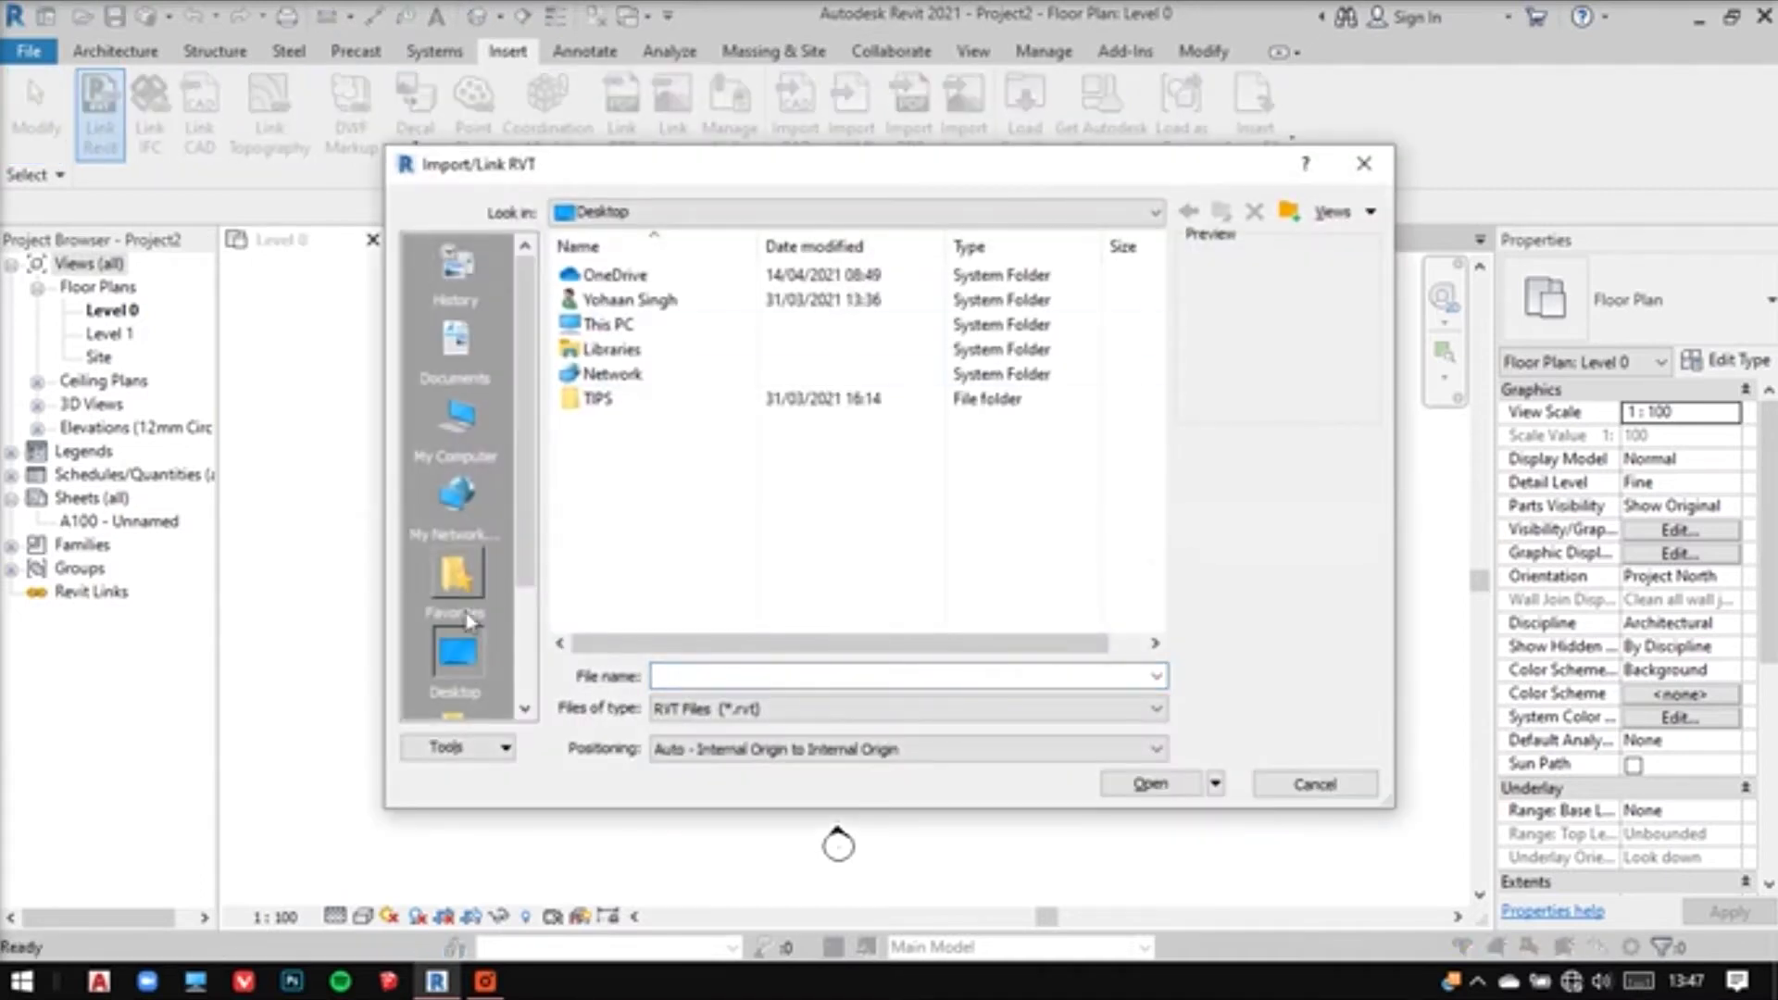
left_click(456, 424)
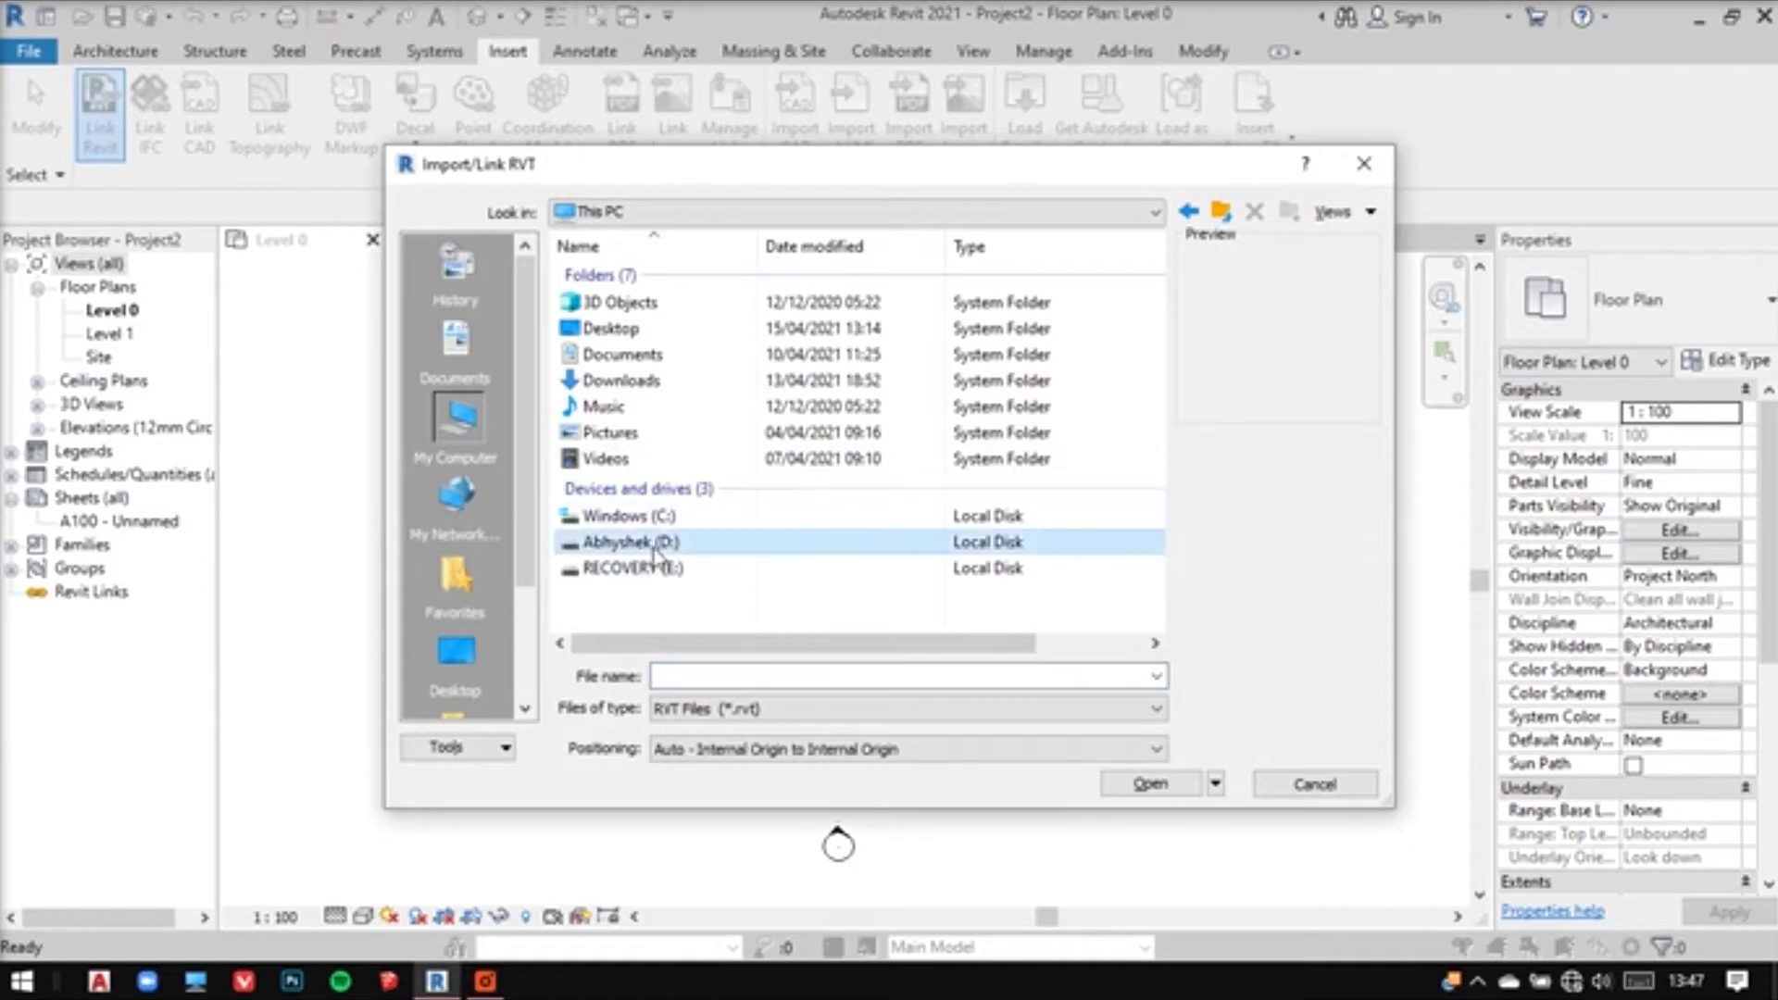
double_click(648, 539)
double_click(626, 277)
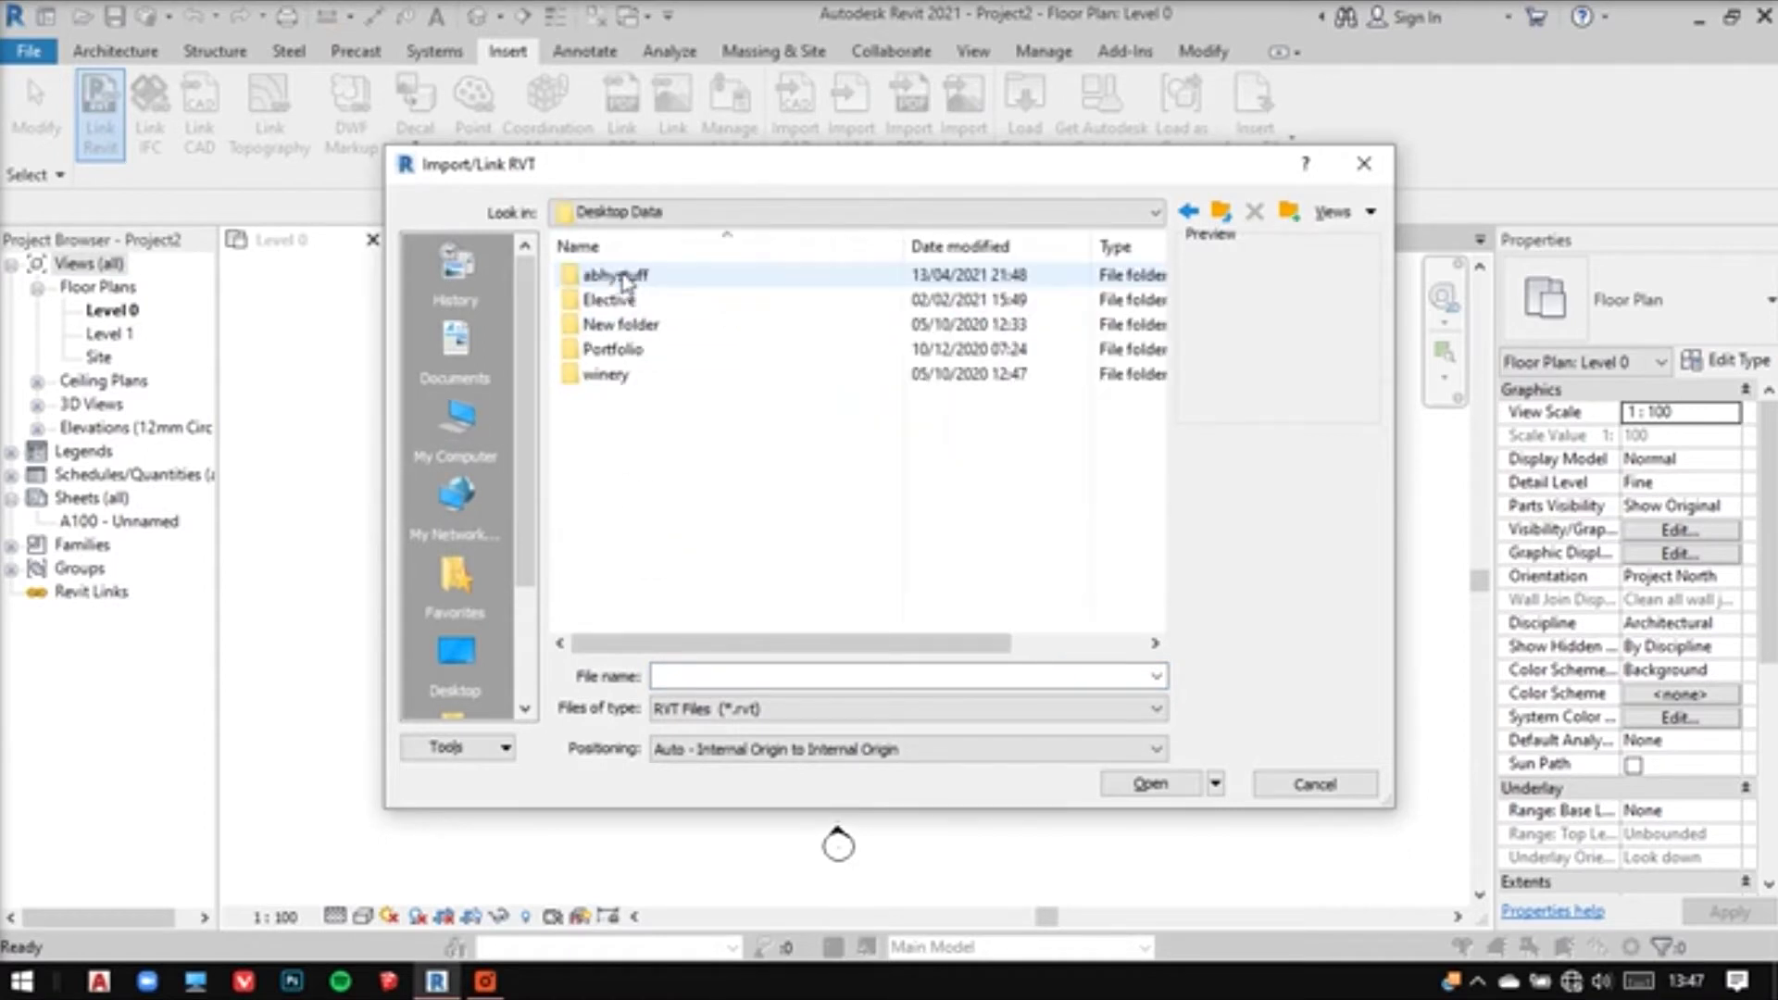
double_click(667, 350)
double_click(648, 370)
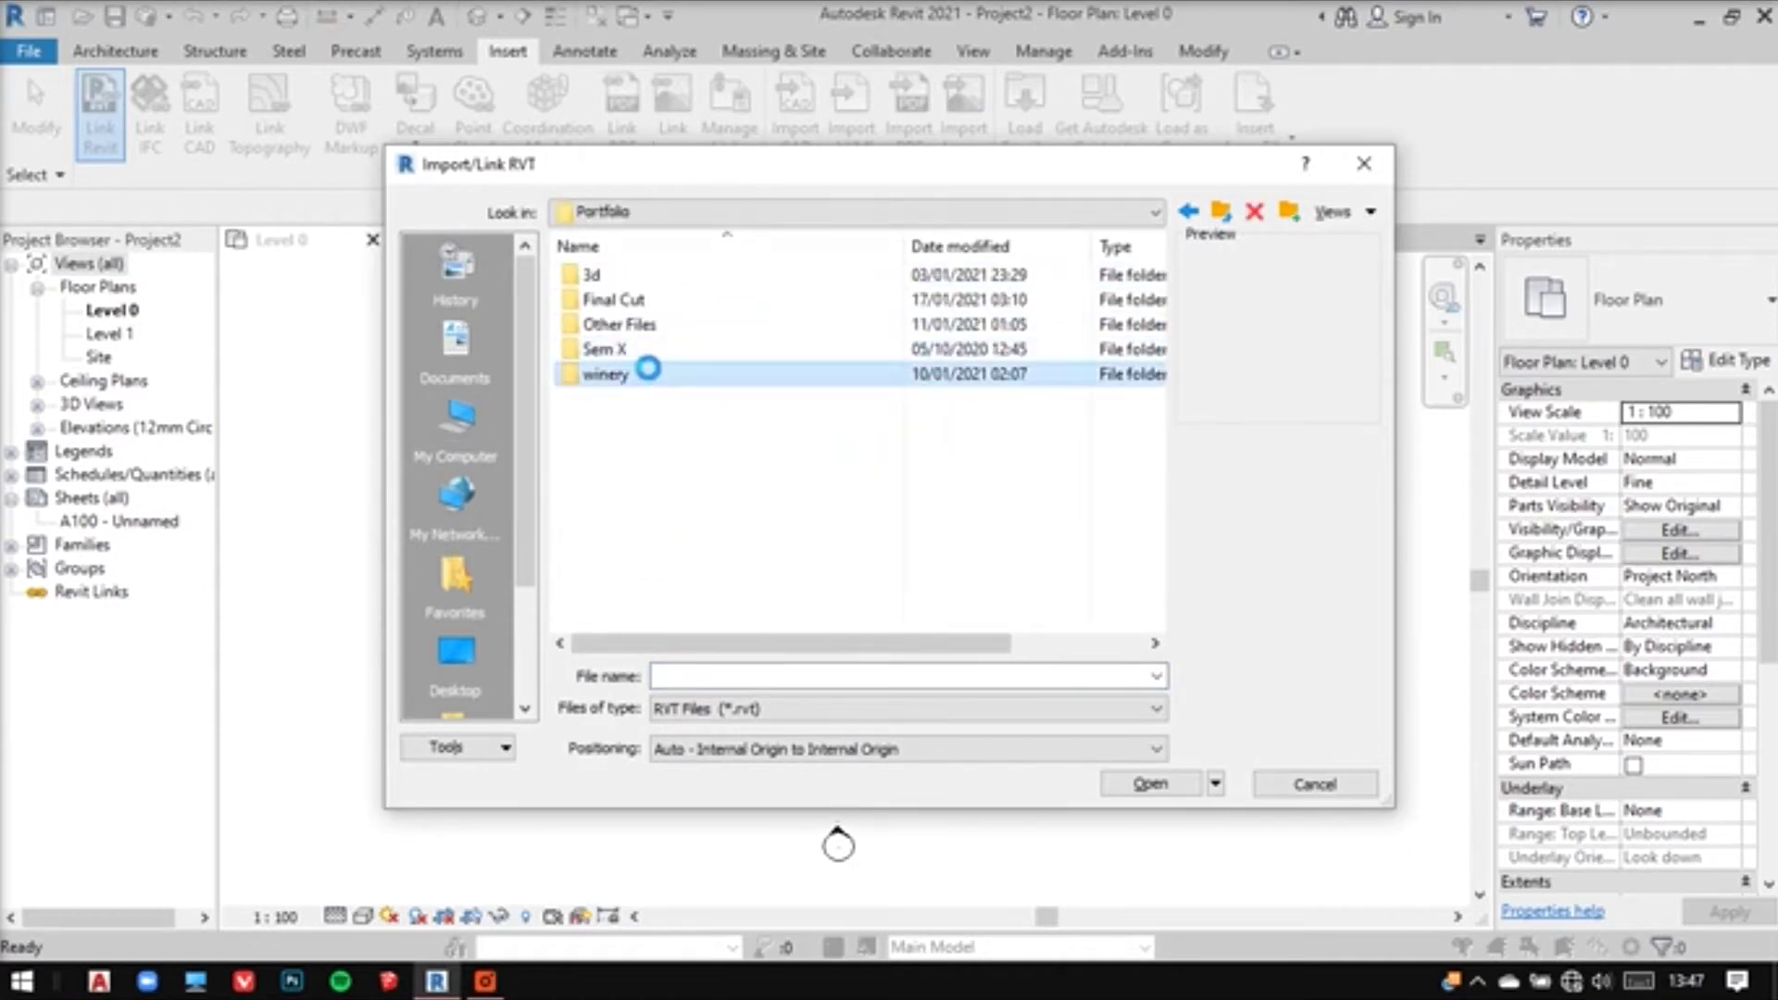
double_click(673, 301)
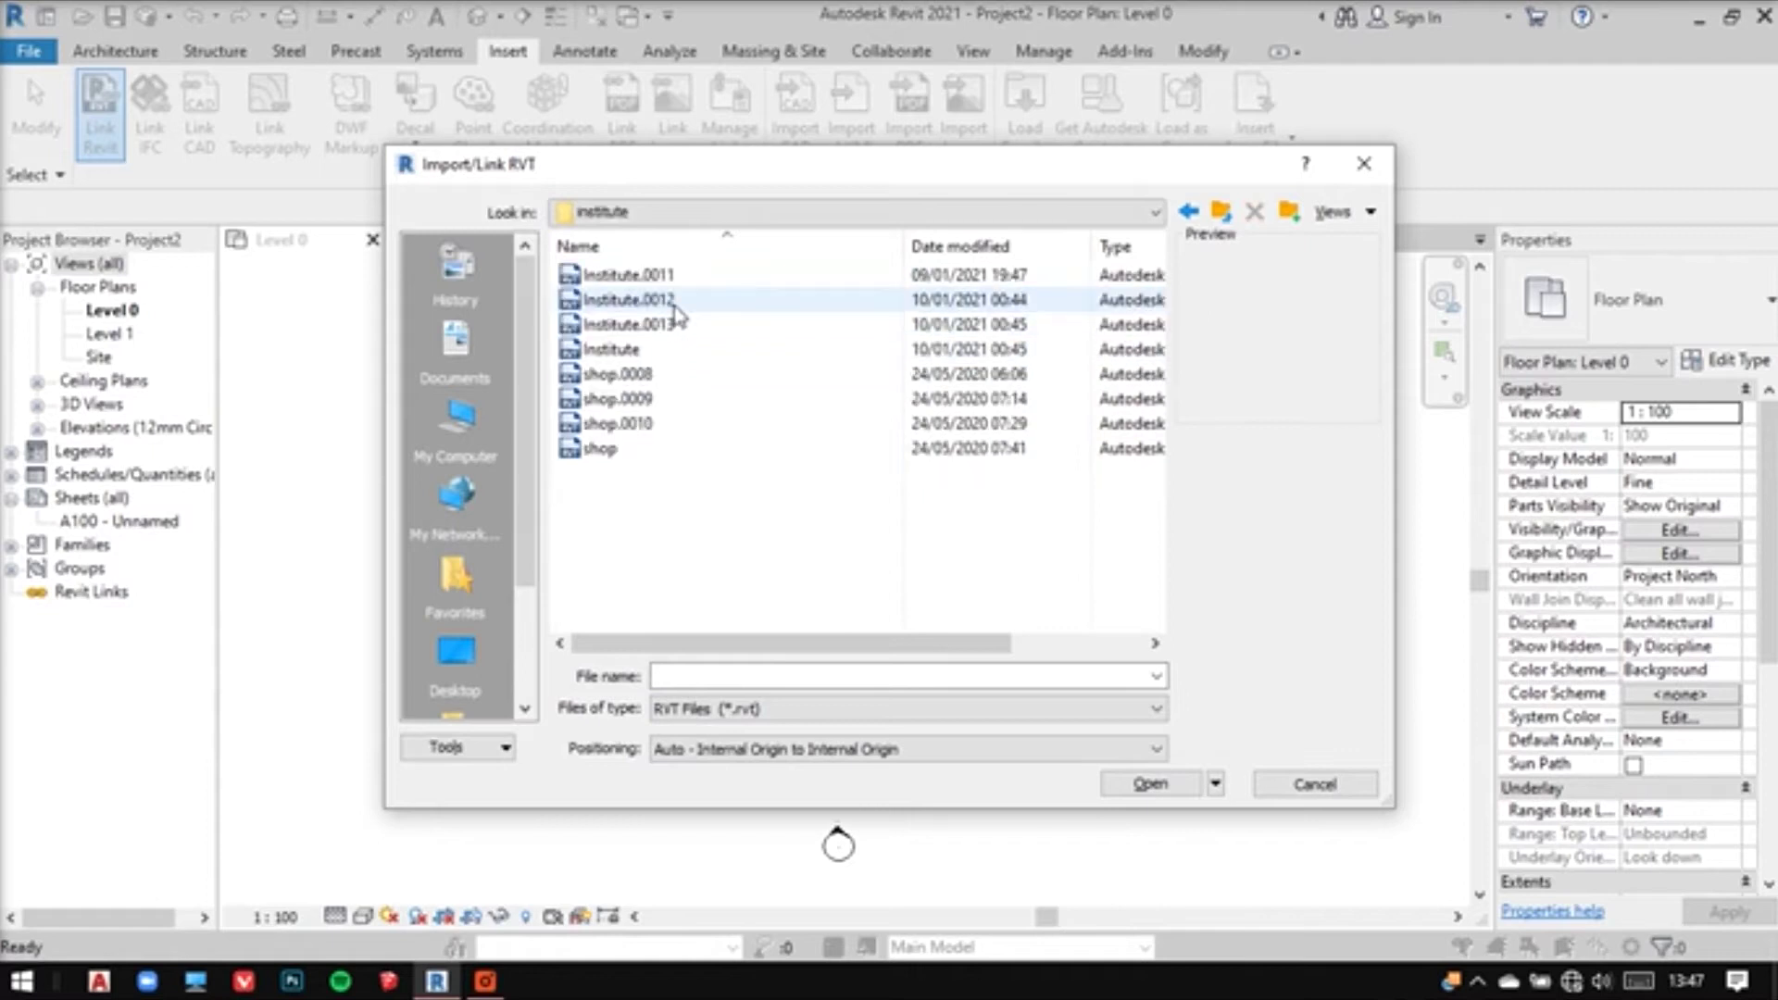
left_click(683, 355)
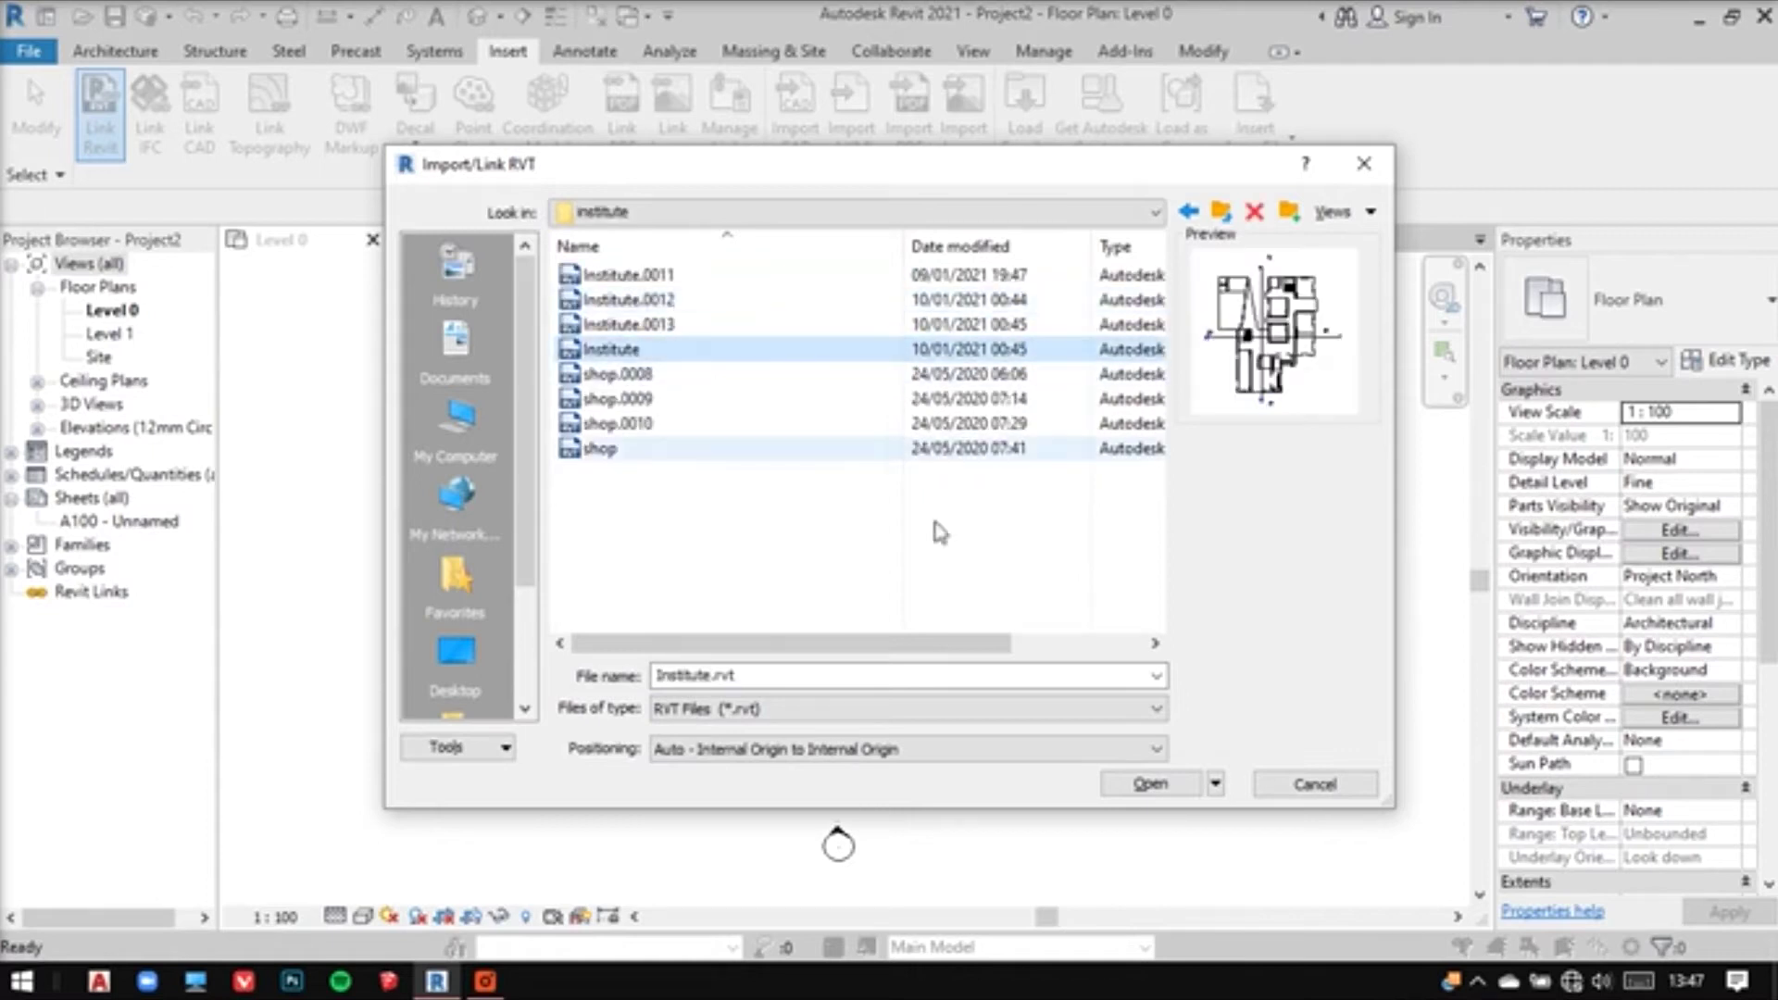
left_click(1165, 796)
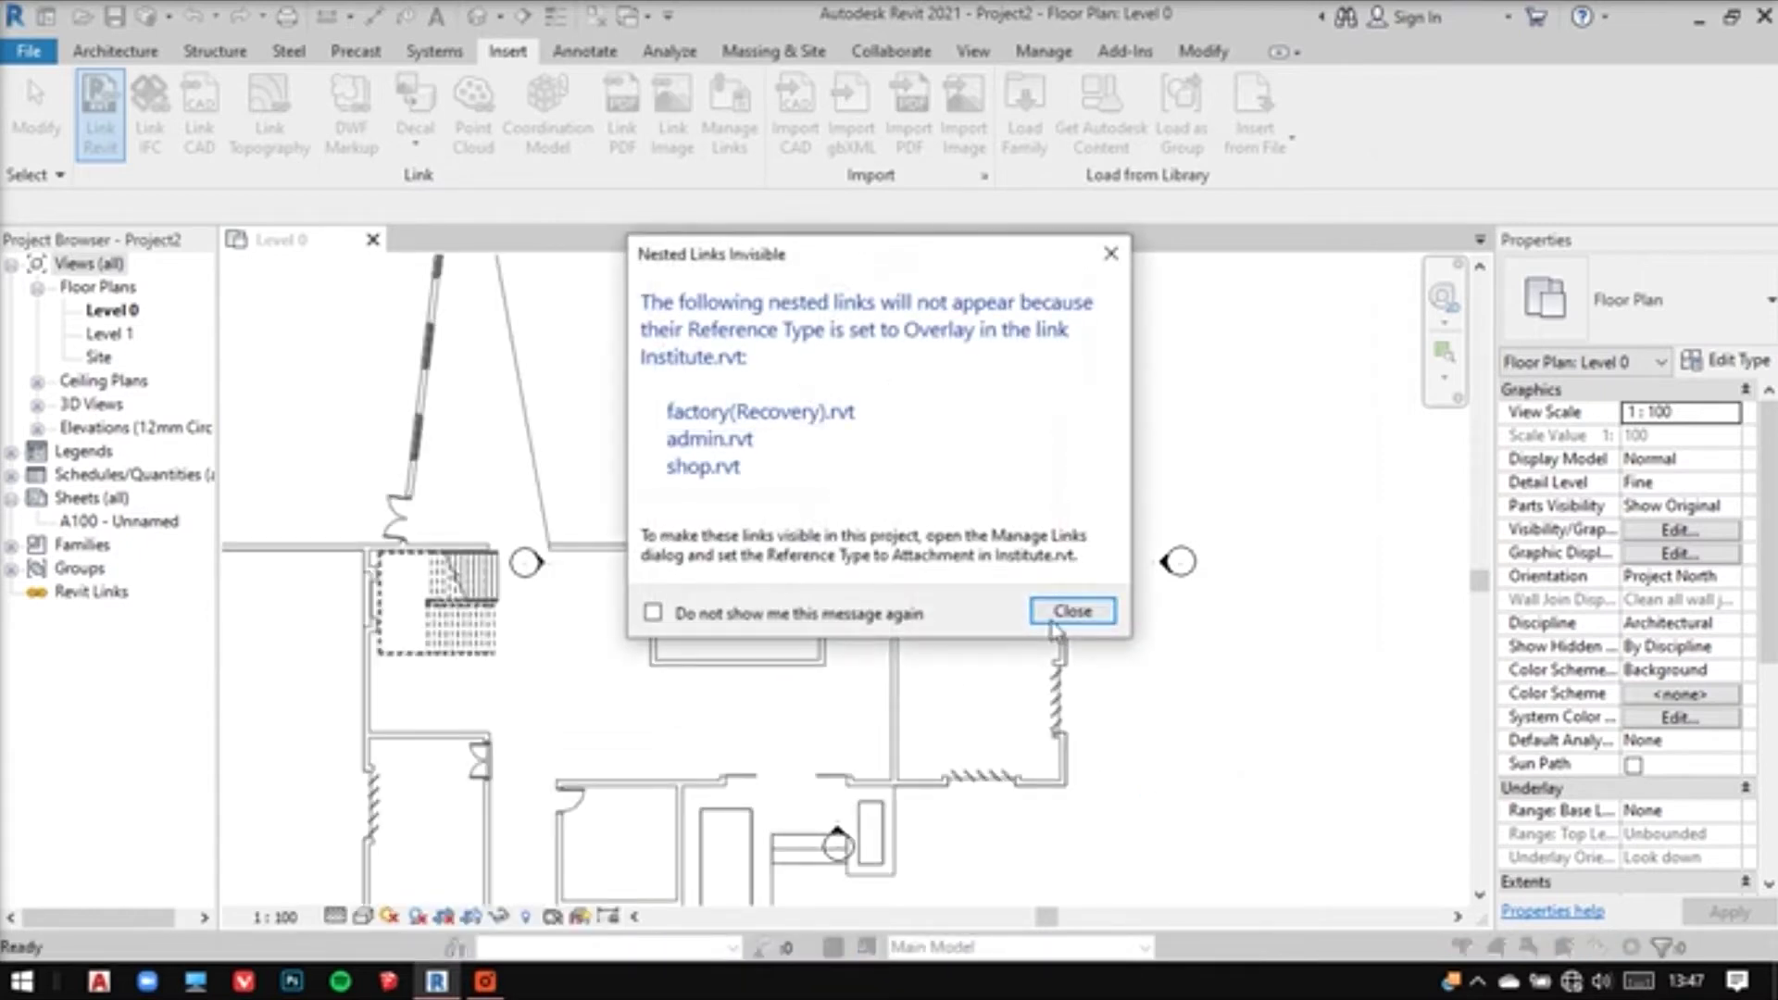
Dismiss the Nested Links Invisible warning so it won't reappear, and zoom out
left_click(894, 614)
left_click(1071, 613)
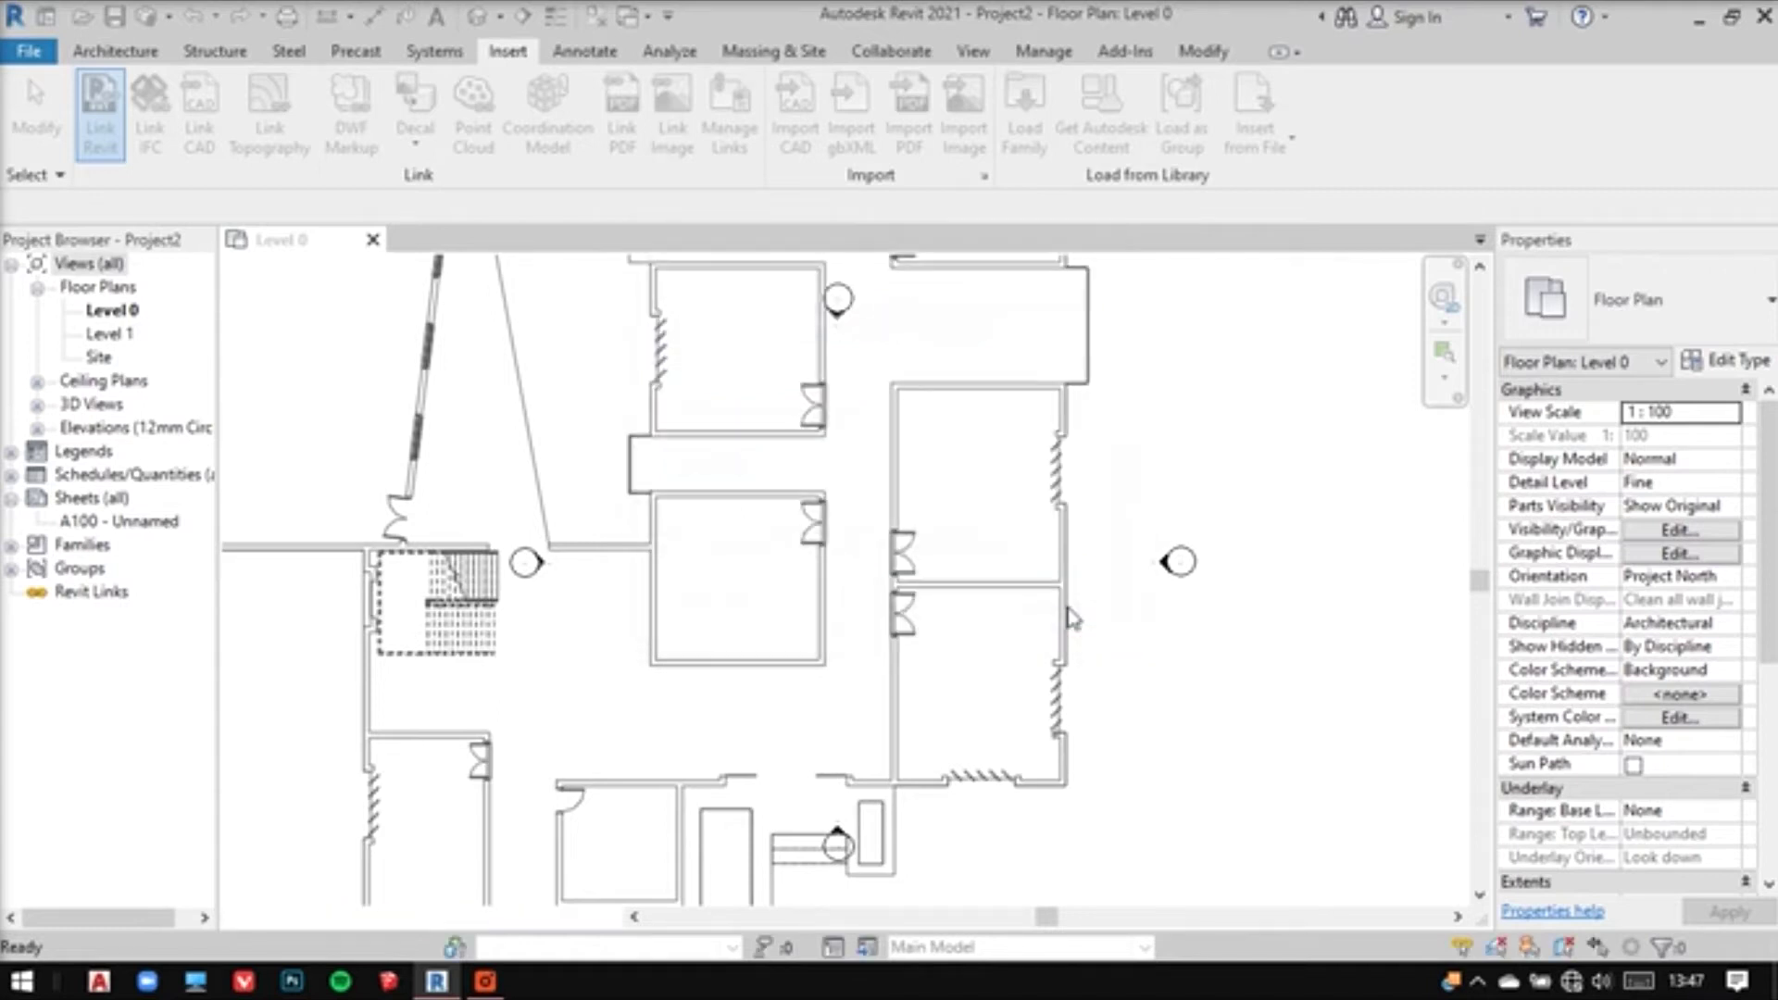
scroll(1072, 619, "down", 6)
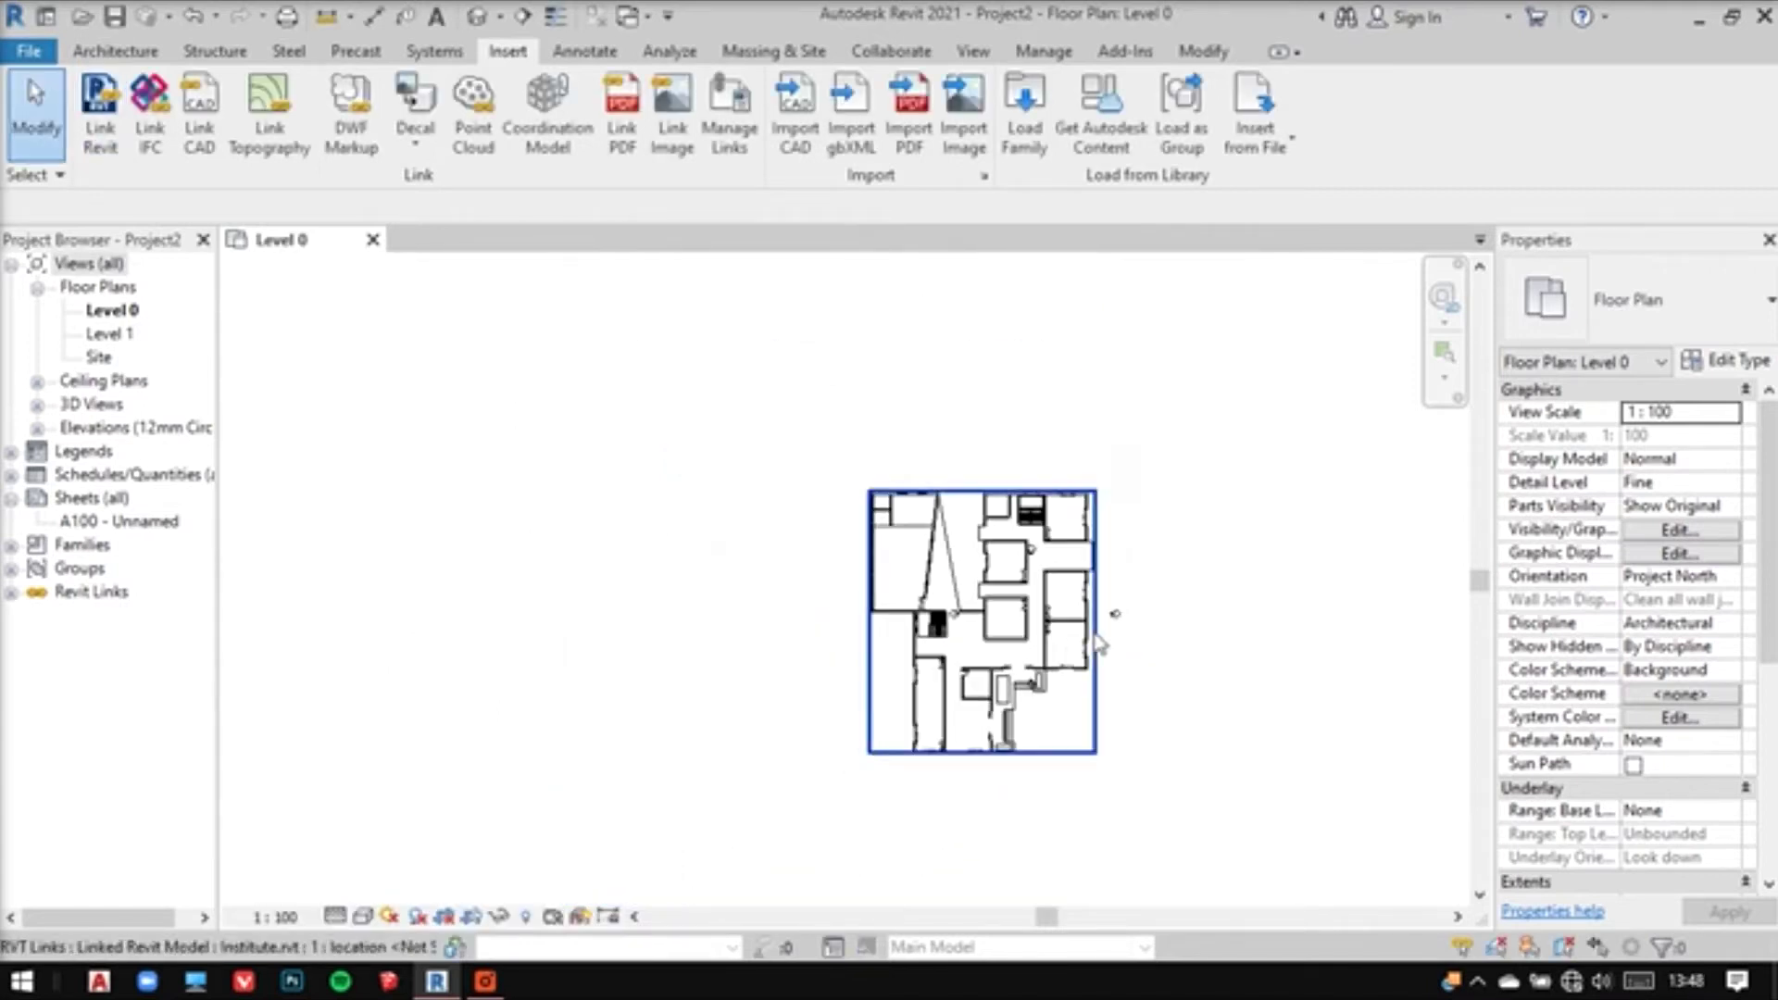
Drag the linked Institute model to the centre of the four elevation markers
left_click(1058, 656)
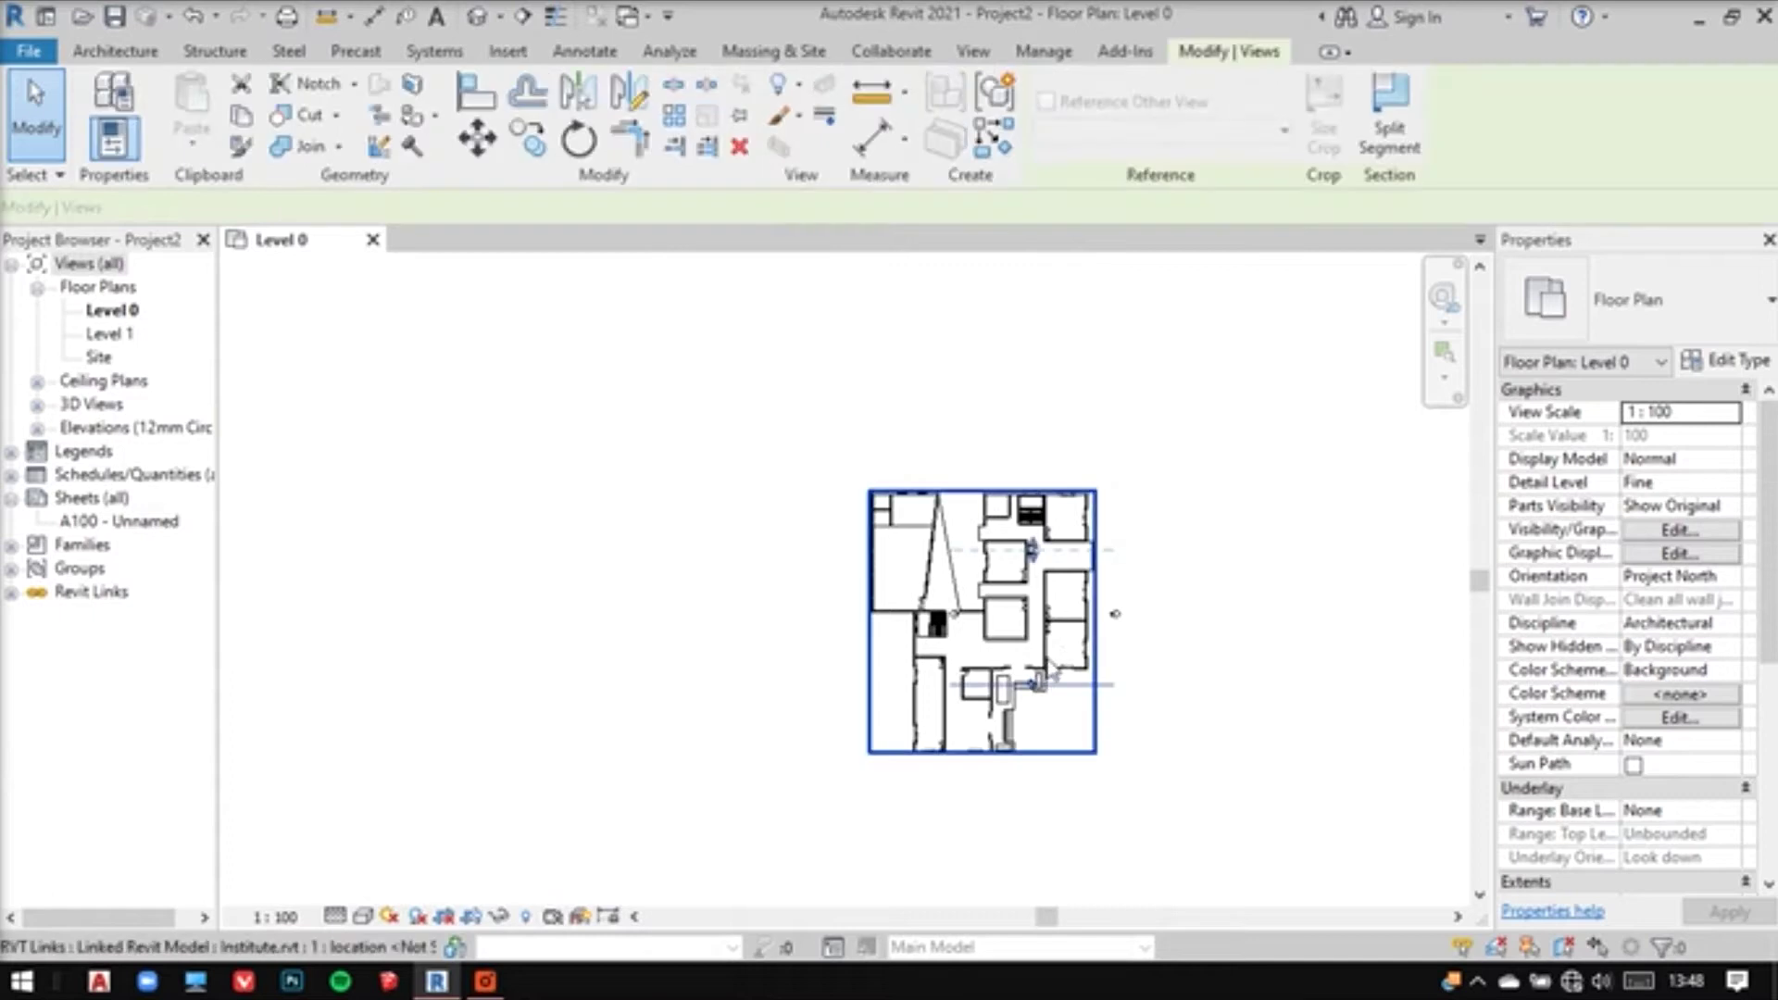
left_click(1055, 653)
left_click_drag(931, 637, 700, 645)
left_click(1040, 719)
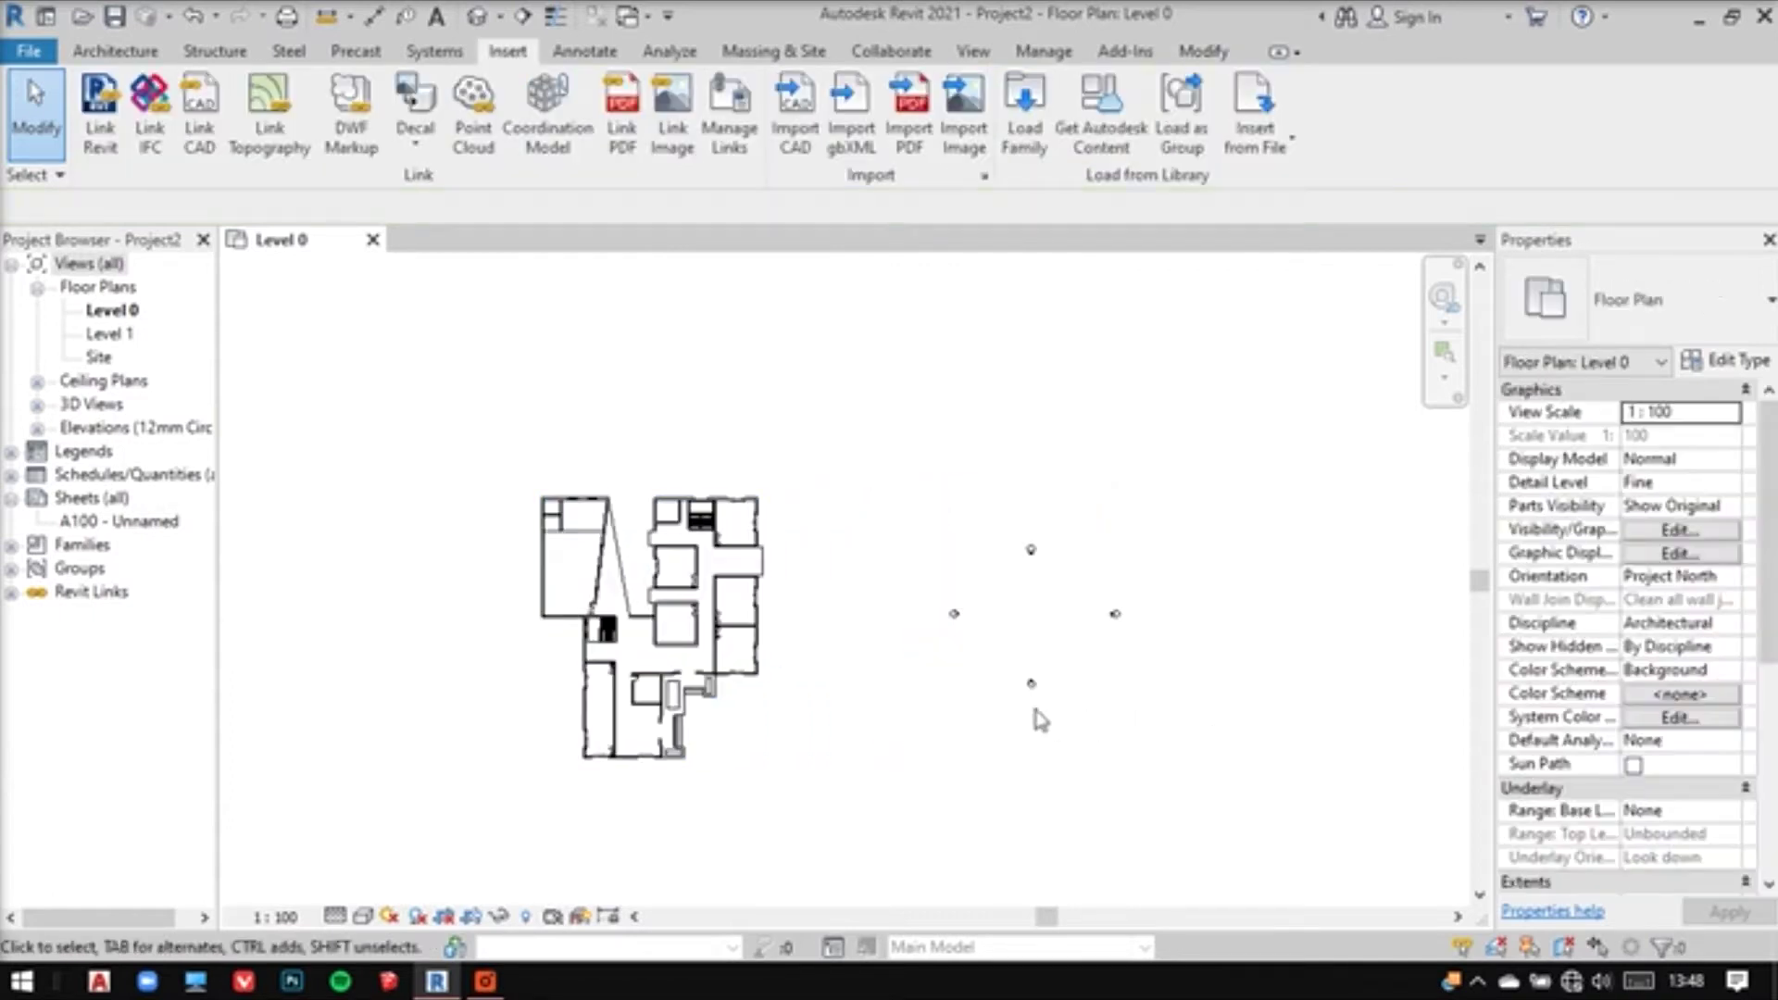
left_click(719, 631)
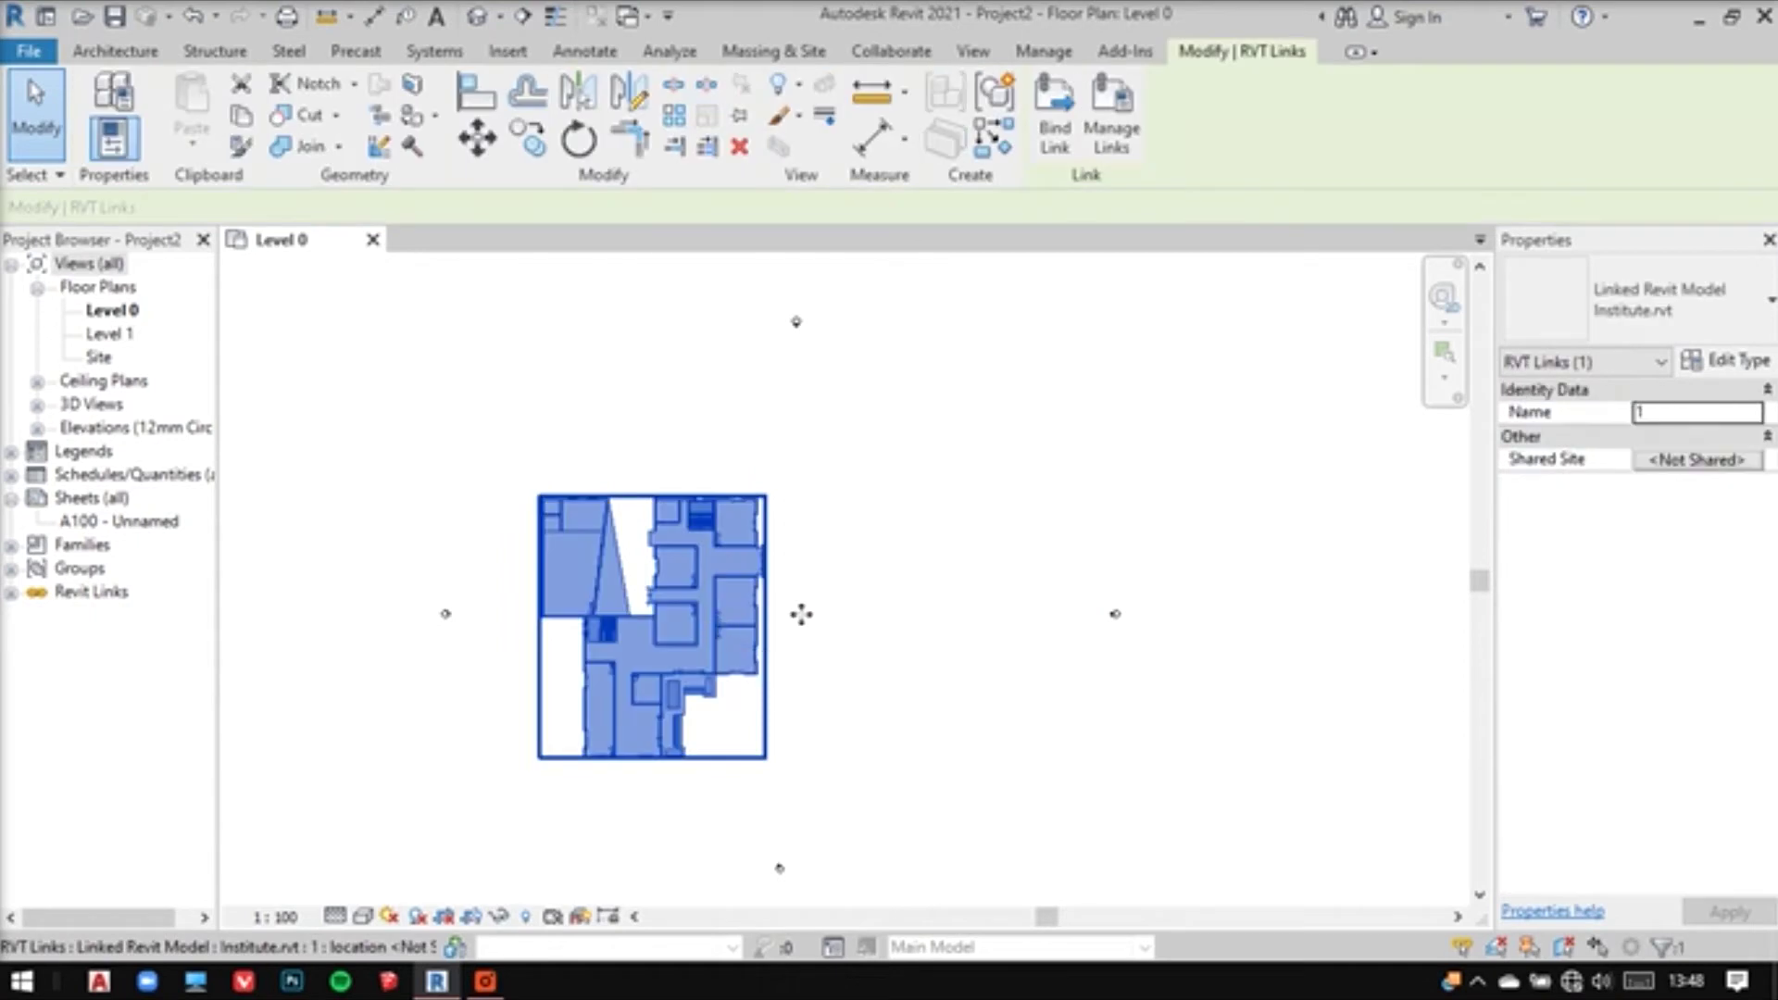
left_click_drag(801, 614, 857, 623)
left_click(1016, 759)
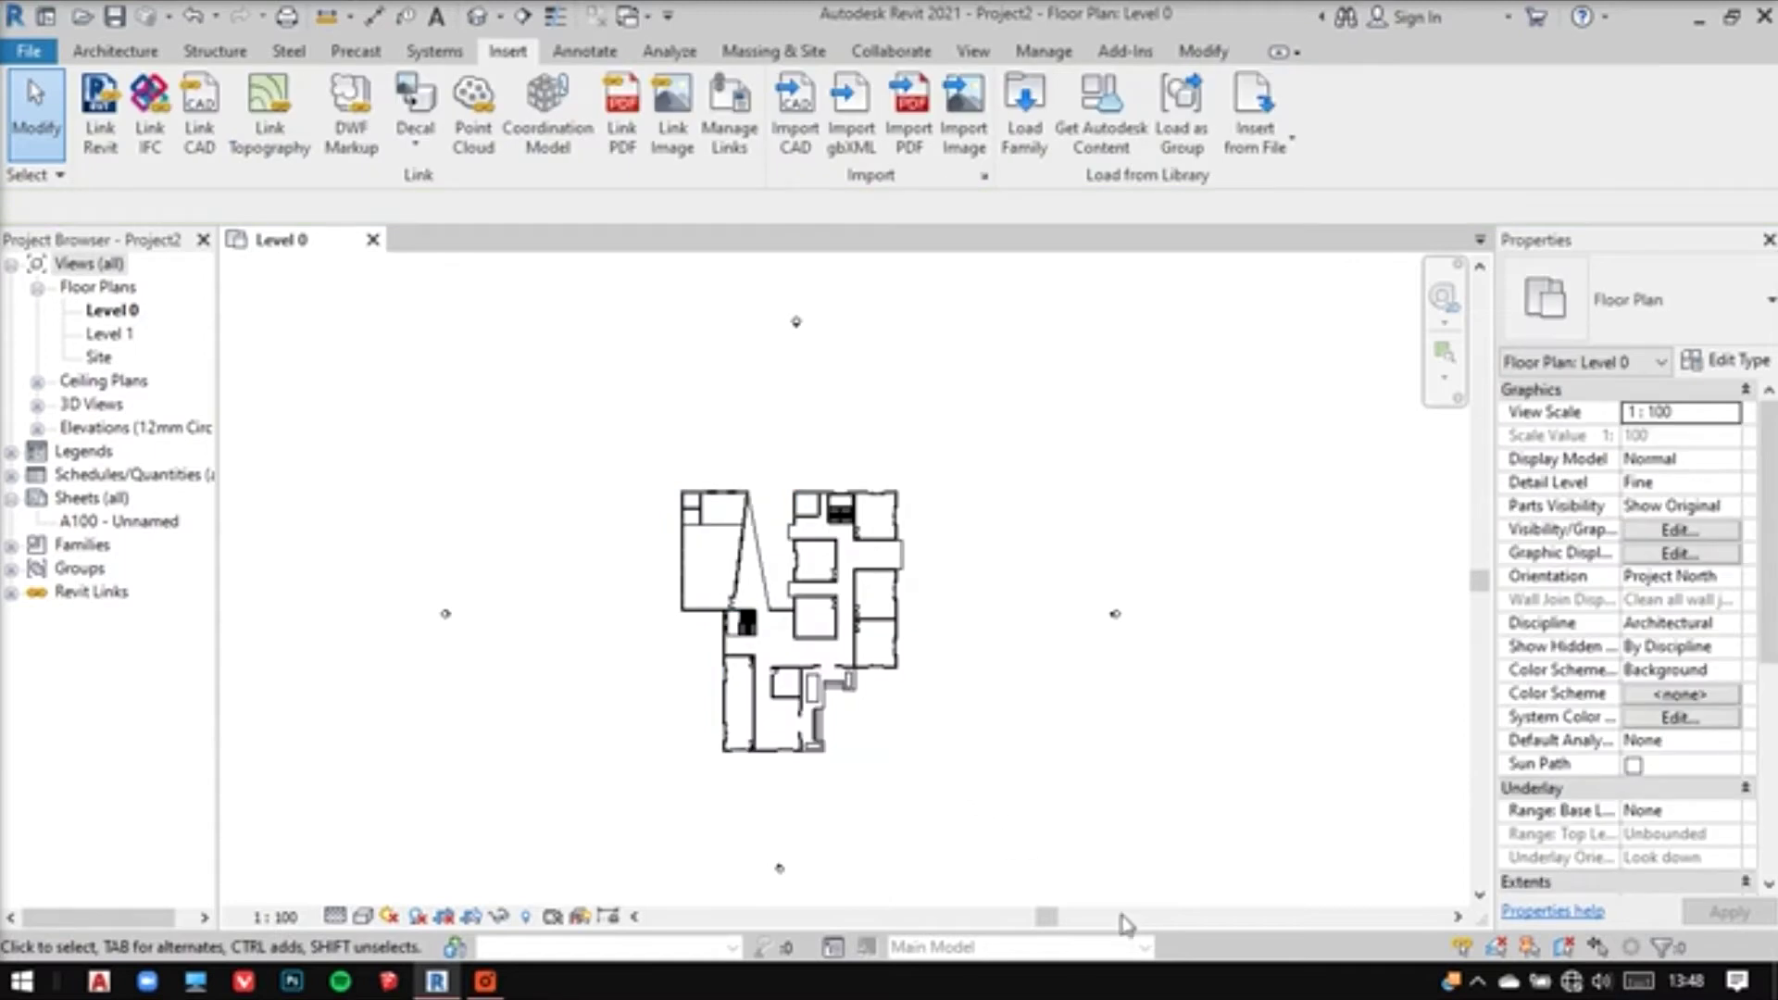
Open the default 3D view and orbit the Institute building to show its entrance side
left_click(484, 25)
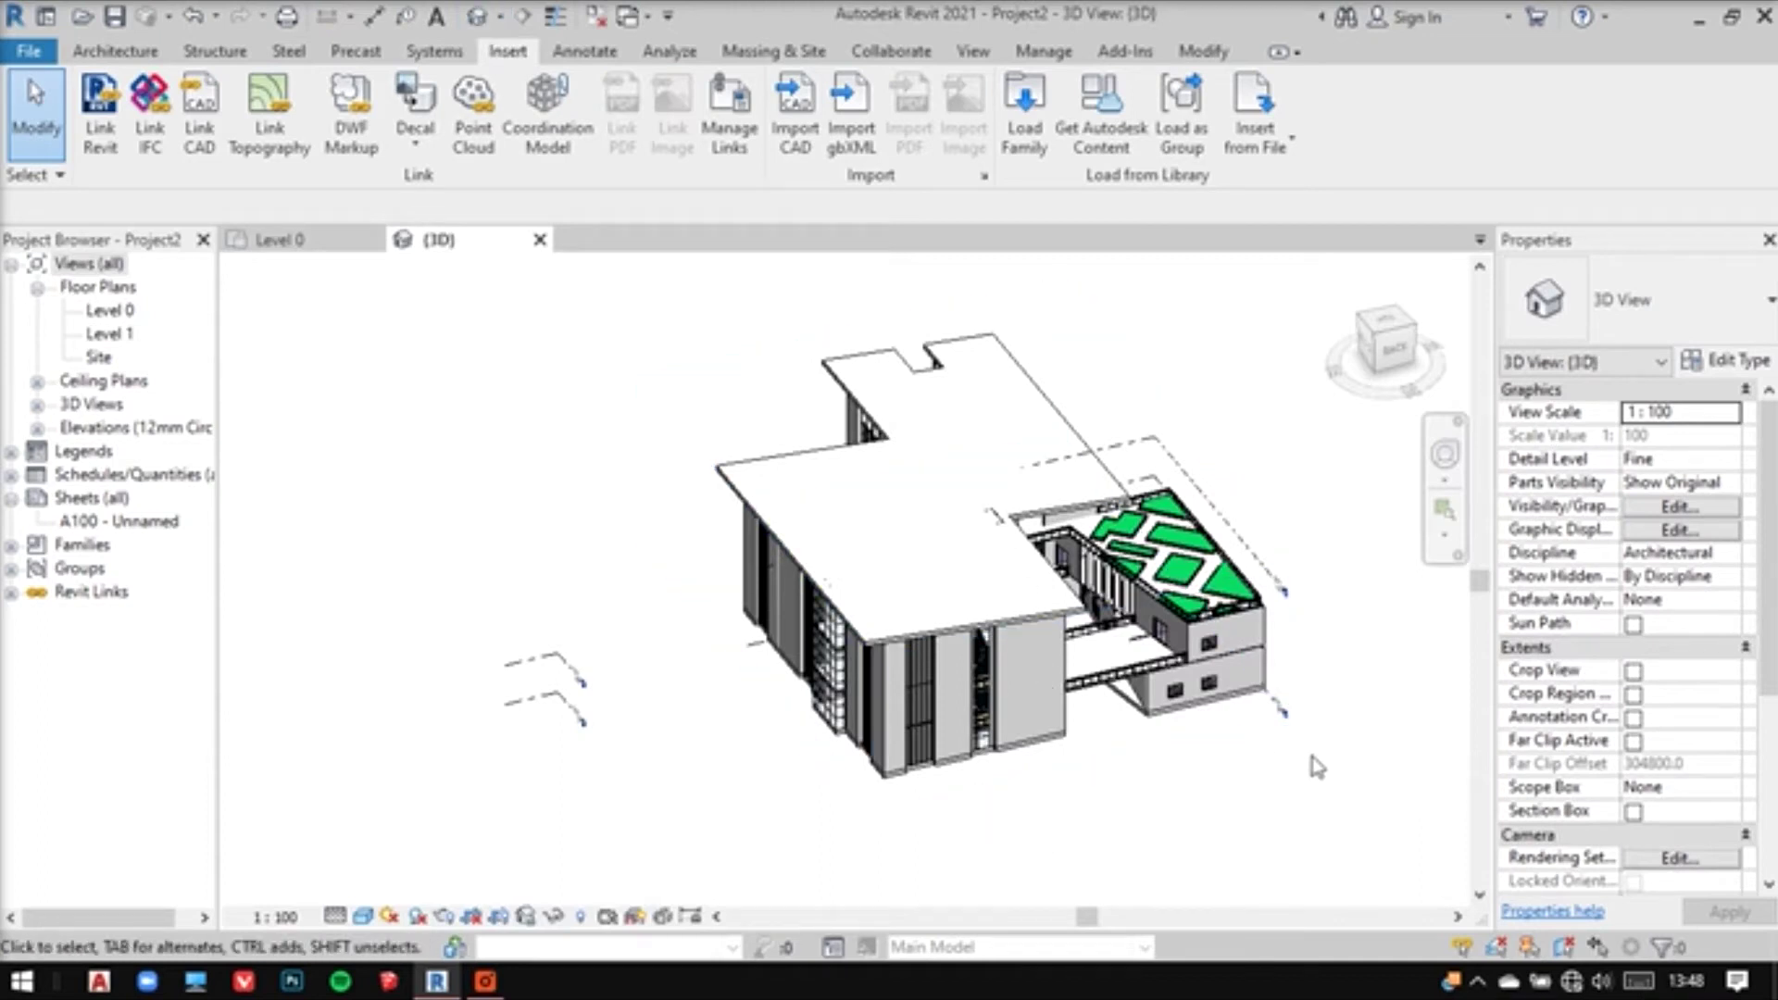
middle_click_drag(1309, 762, 500, 764, "shift")
middle_click_drag(884, 804, 981, 841)
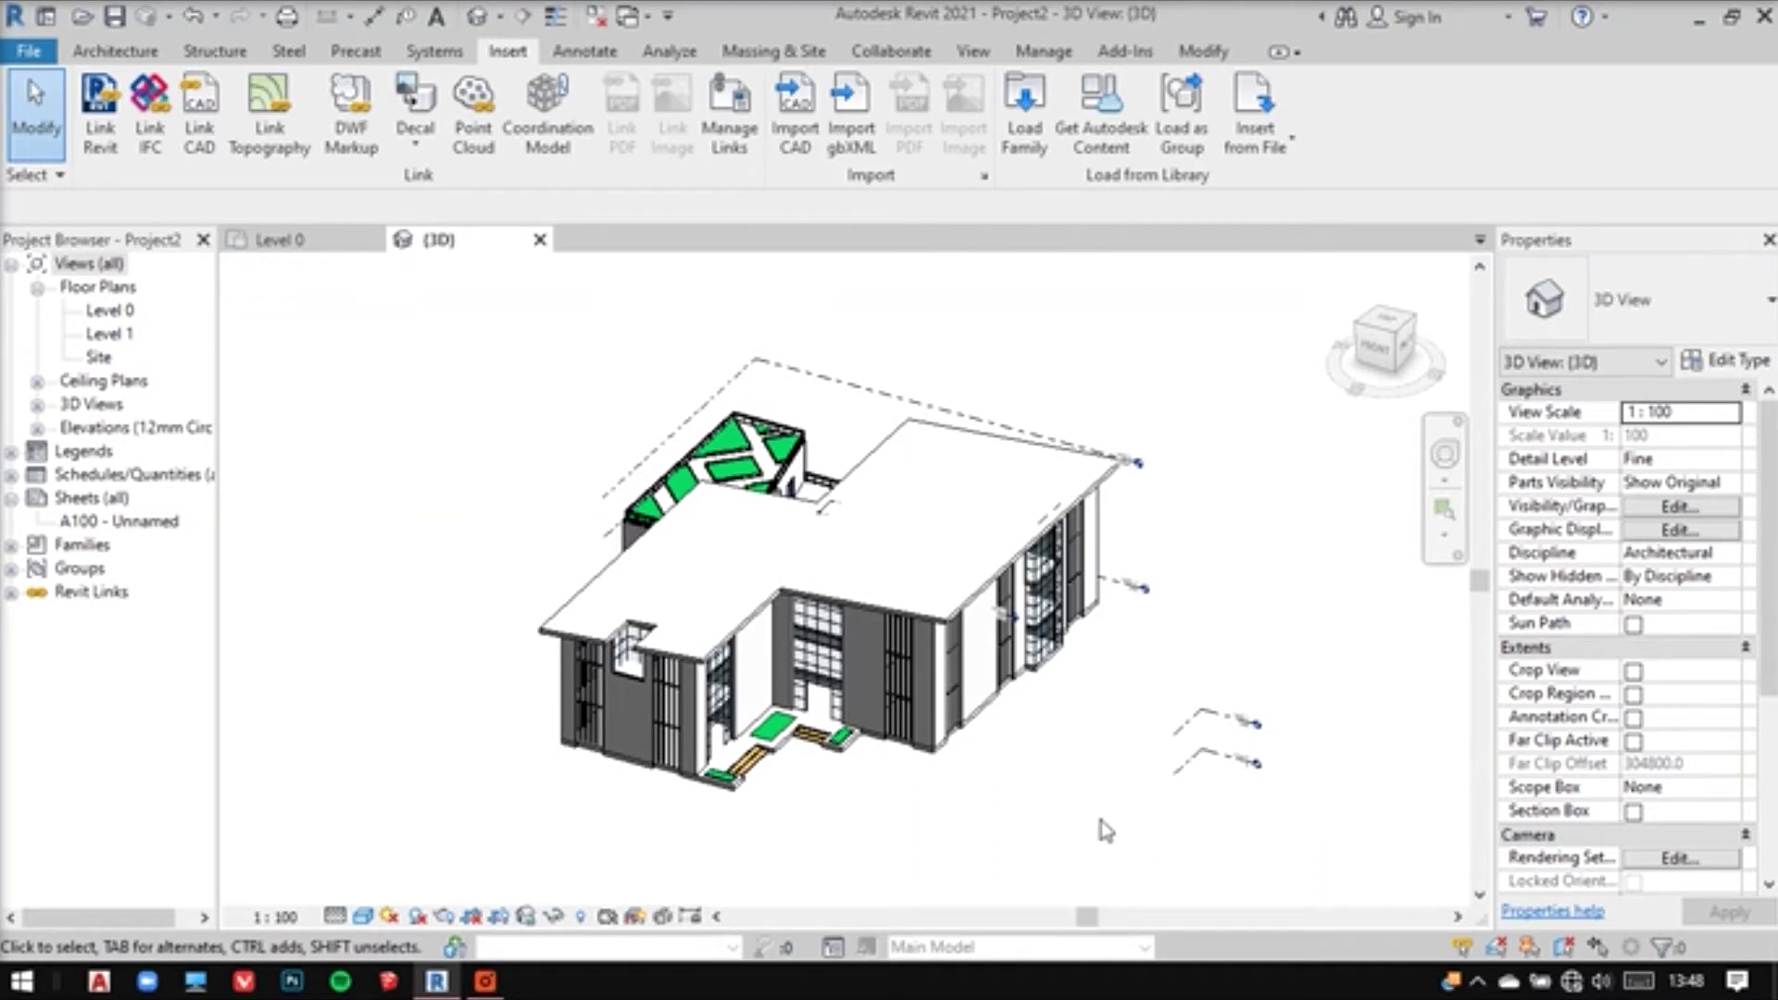
scroll(885, 787, "down", 1)
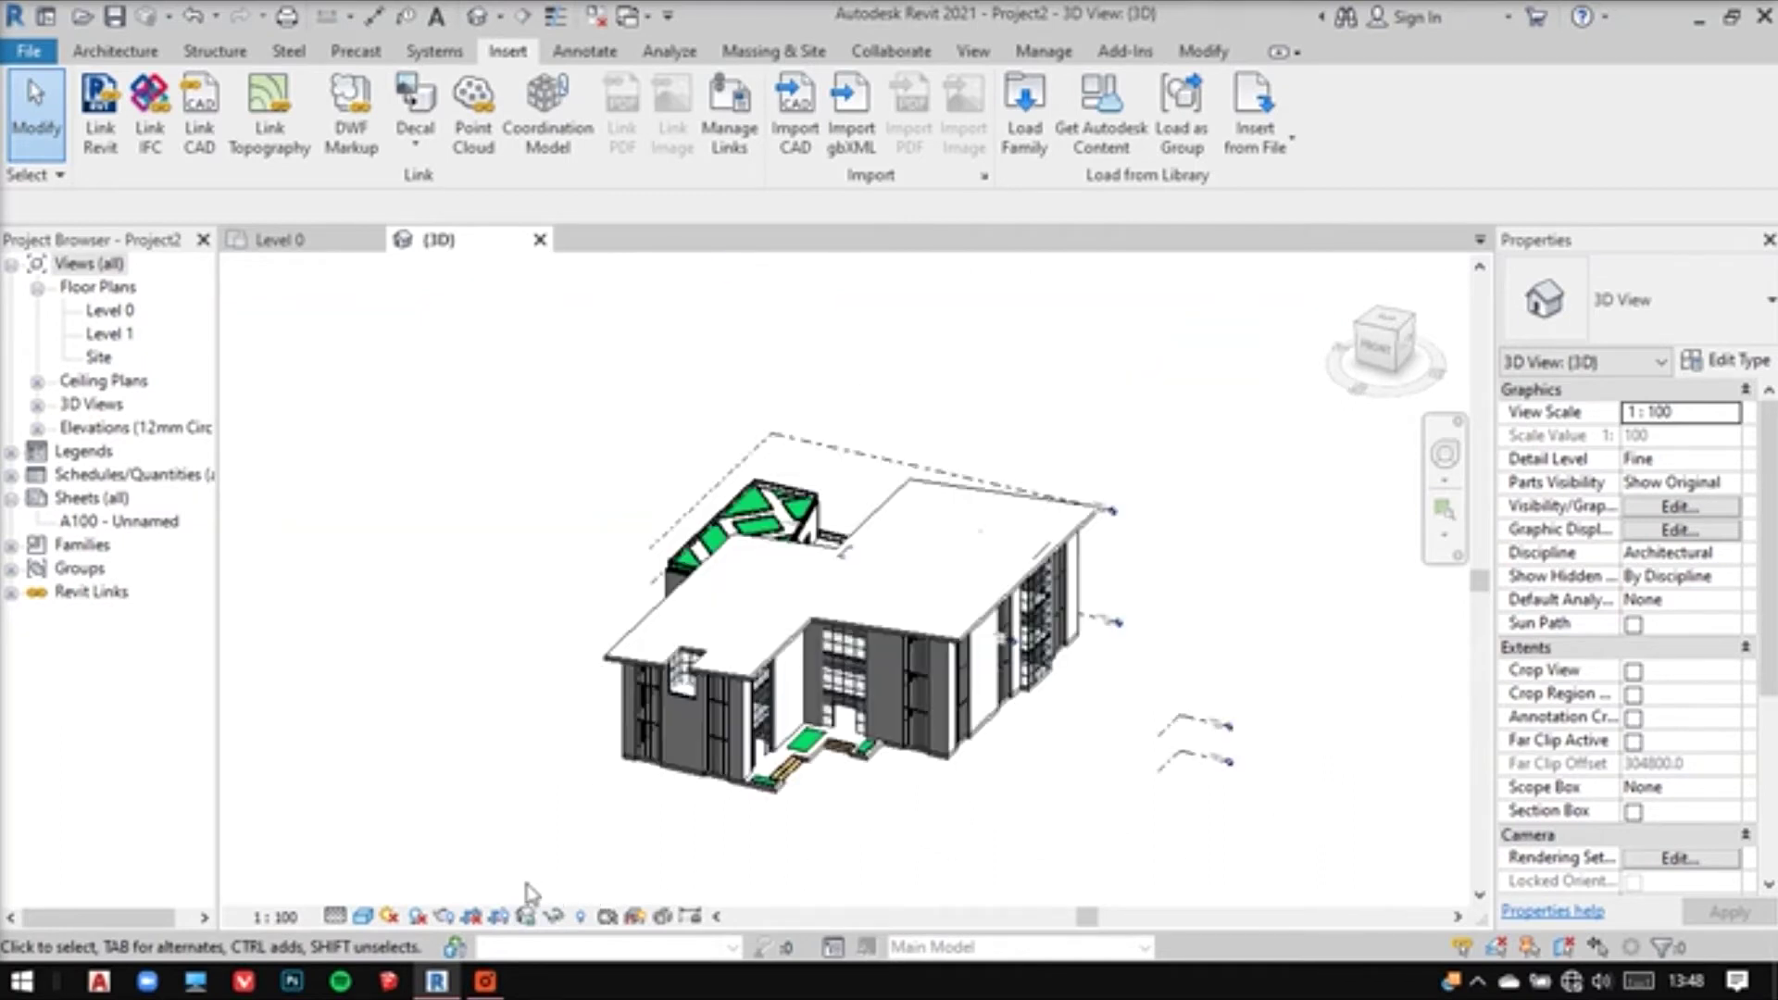
Set the 3D view to Hidden Line visual style and turn shadows on
left_click(364, 916)
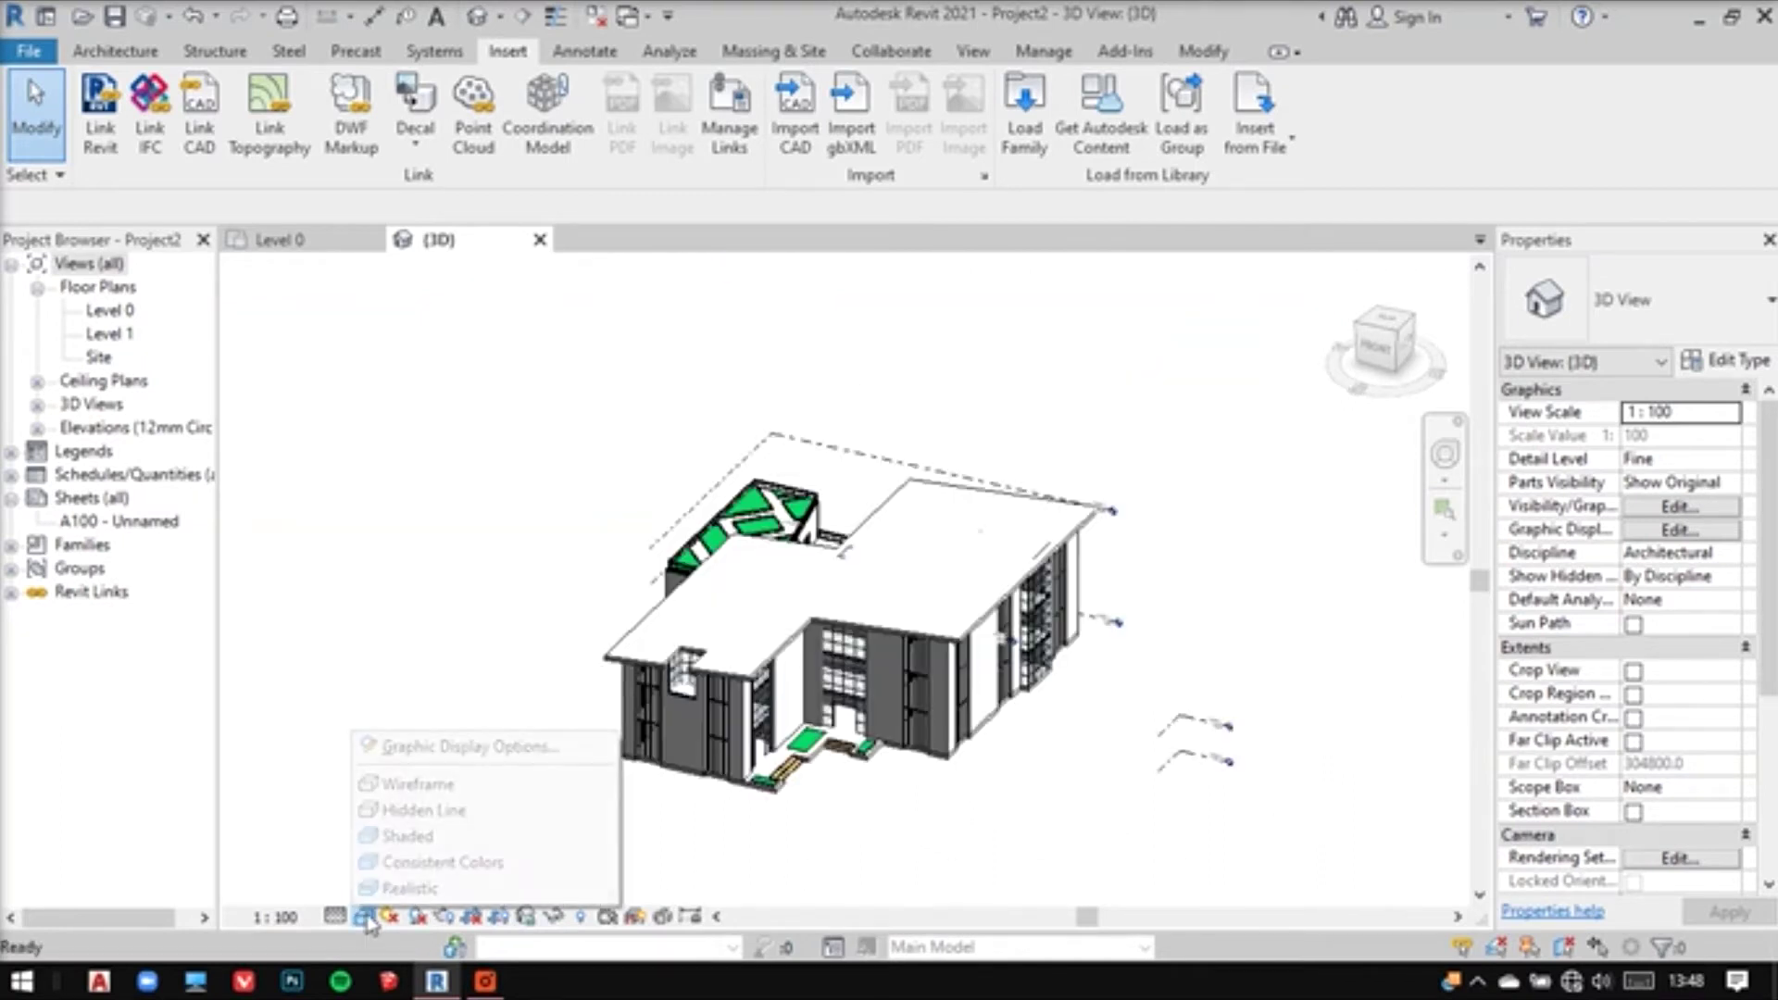
left_click(424, 809)
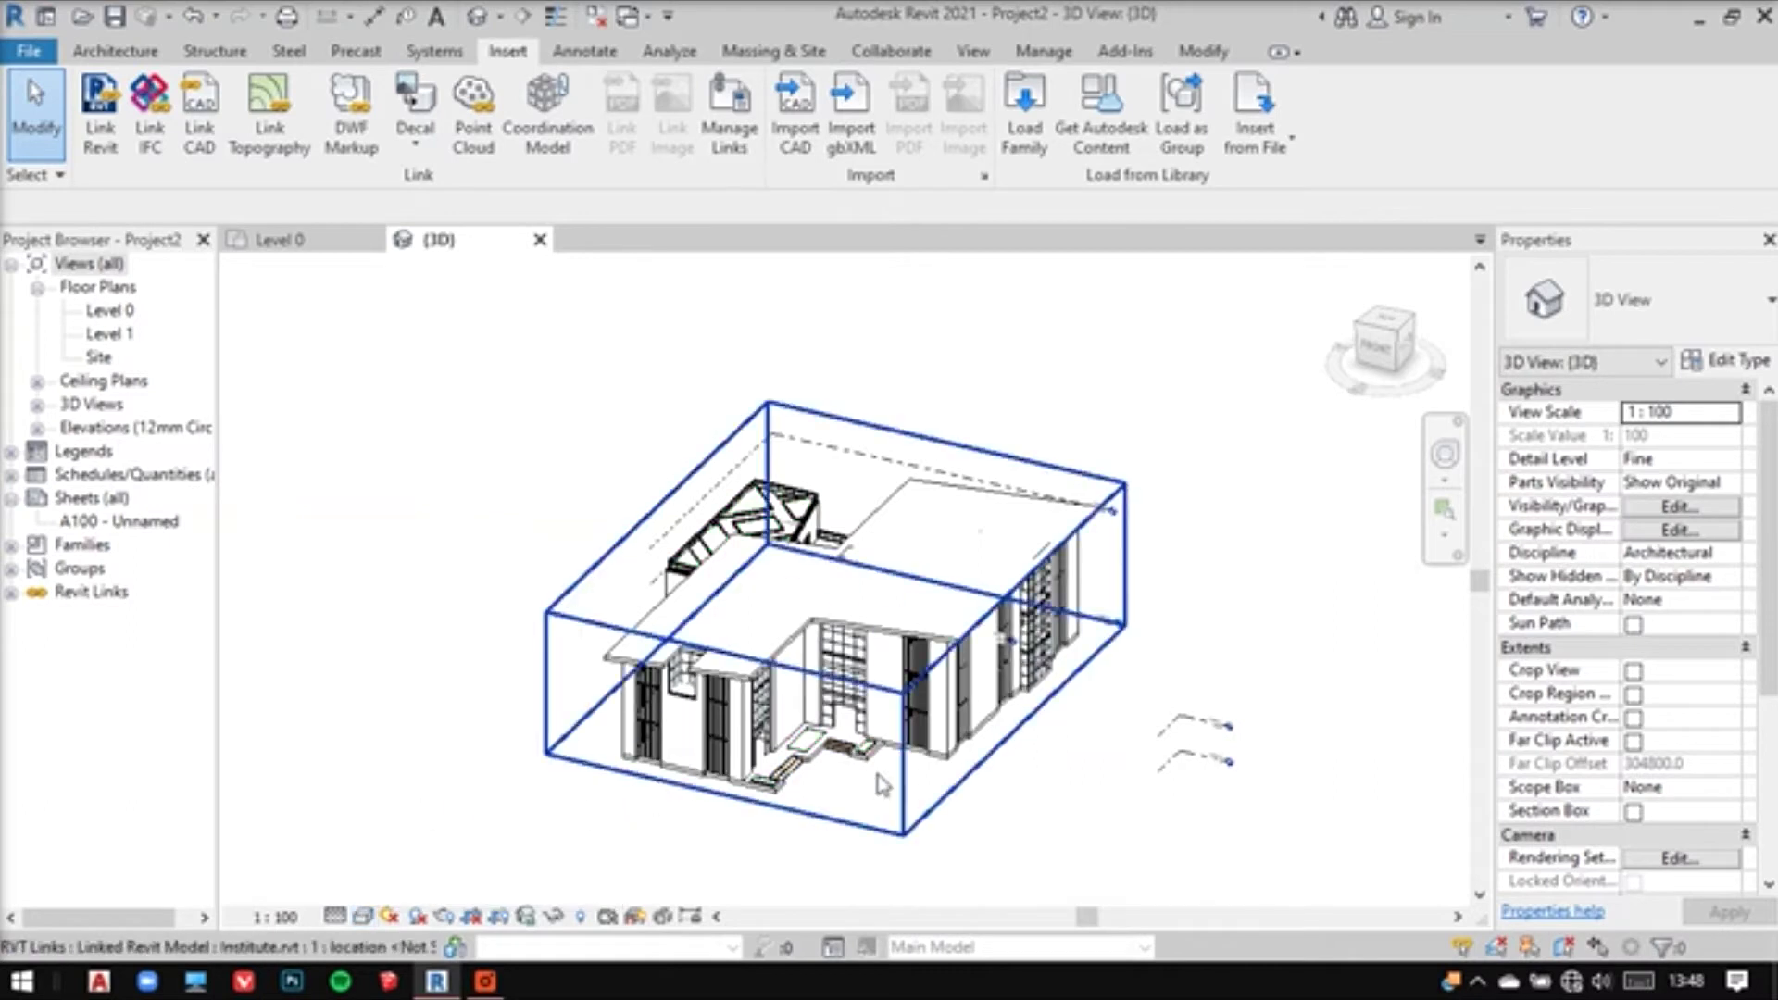
middle_click_drag(1016, 806, 1072, 766, "shift")
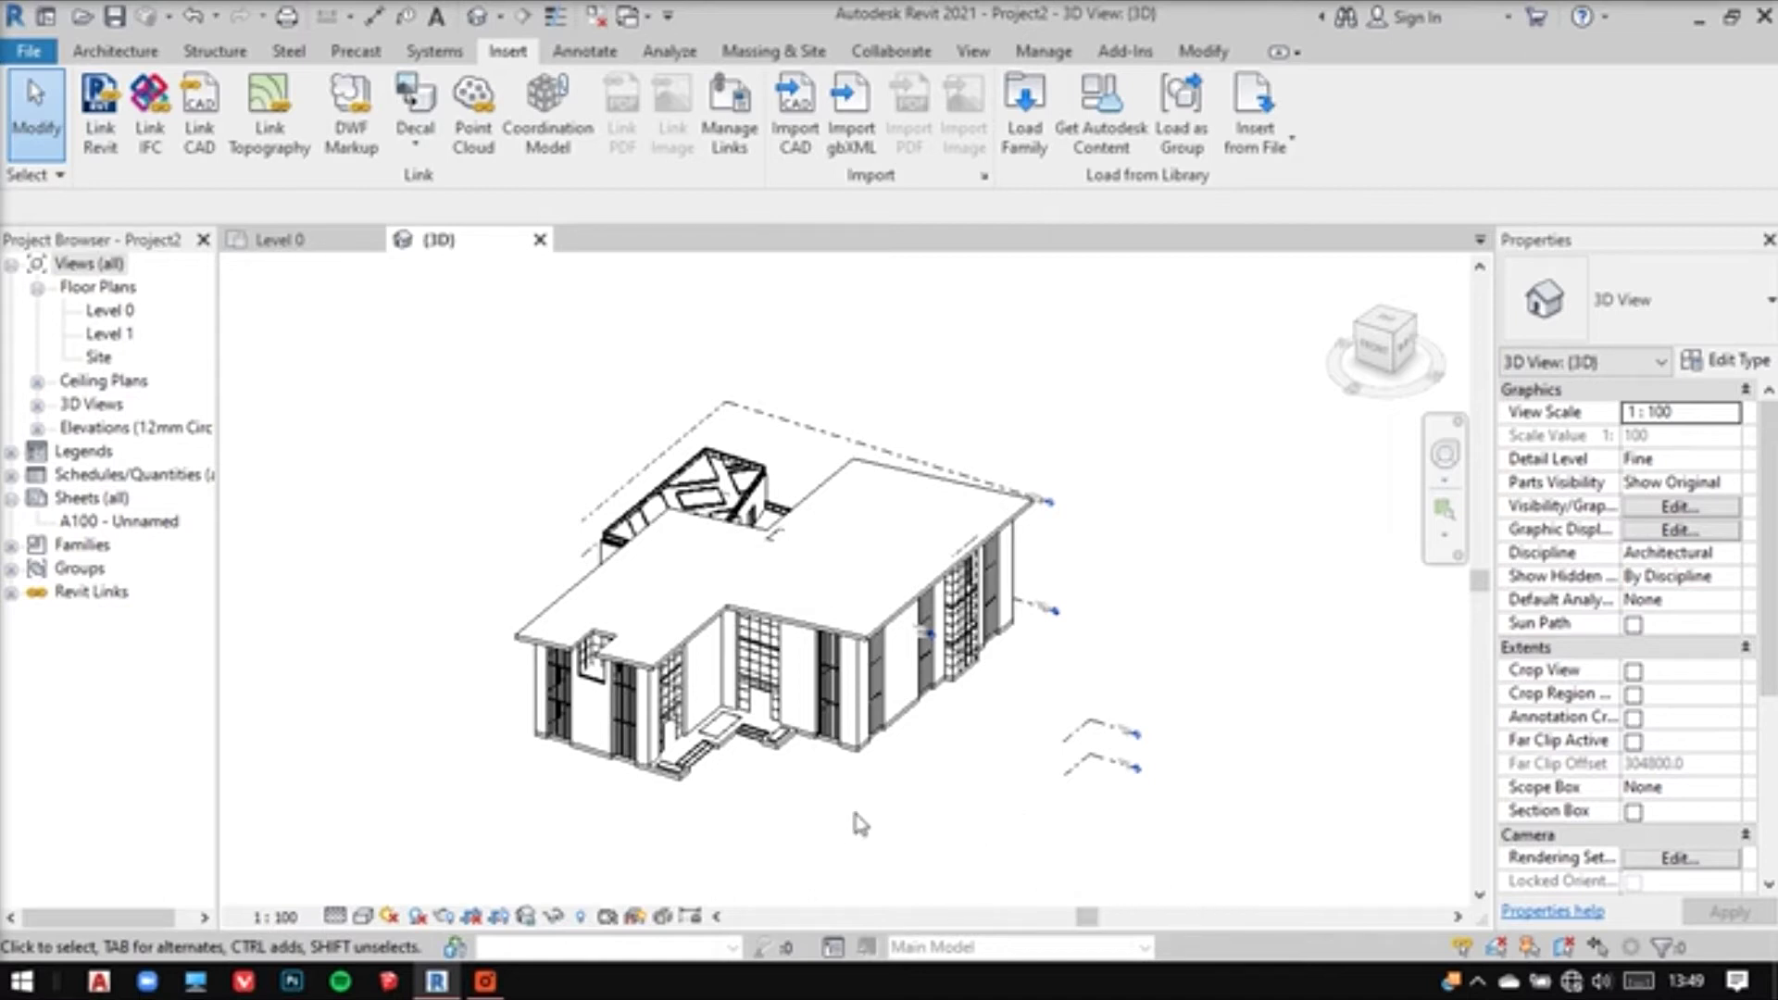
middle_click_drag(857, 821, 870, 809)
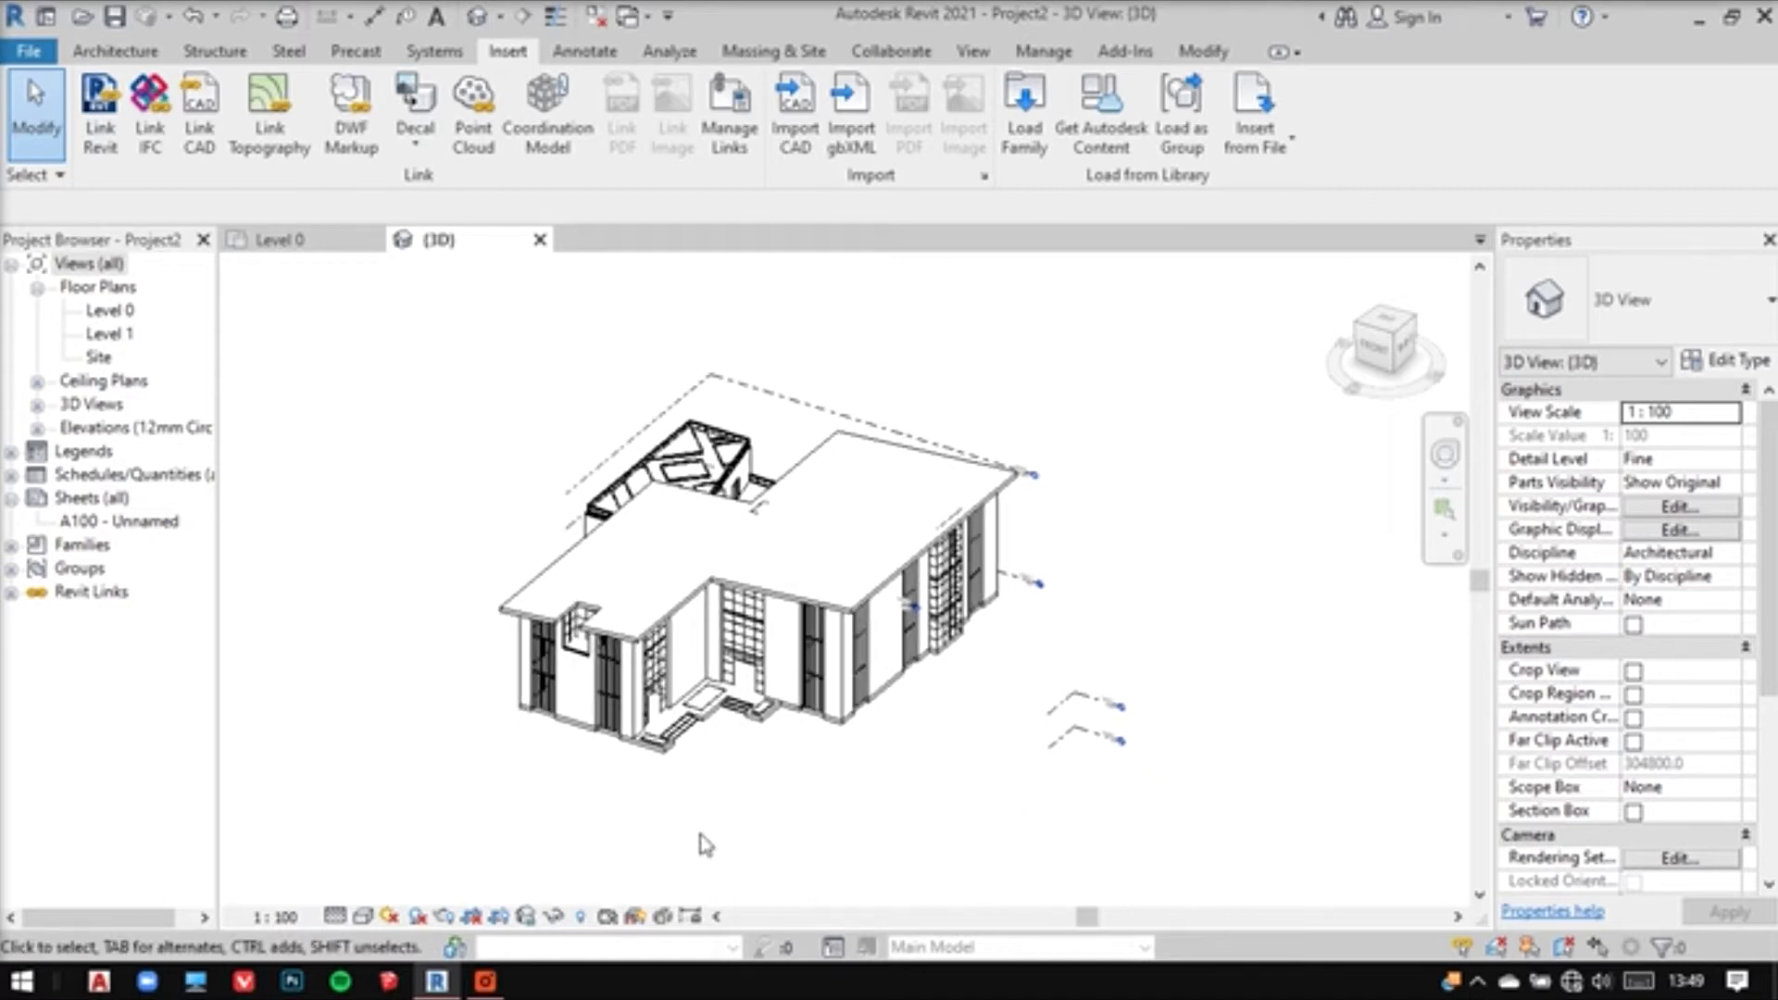
left_click(416, 917)
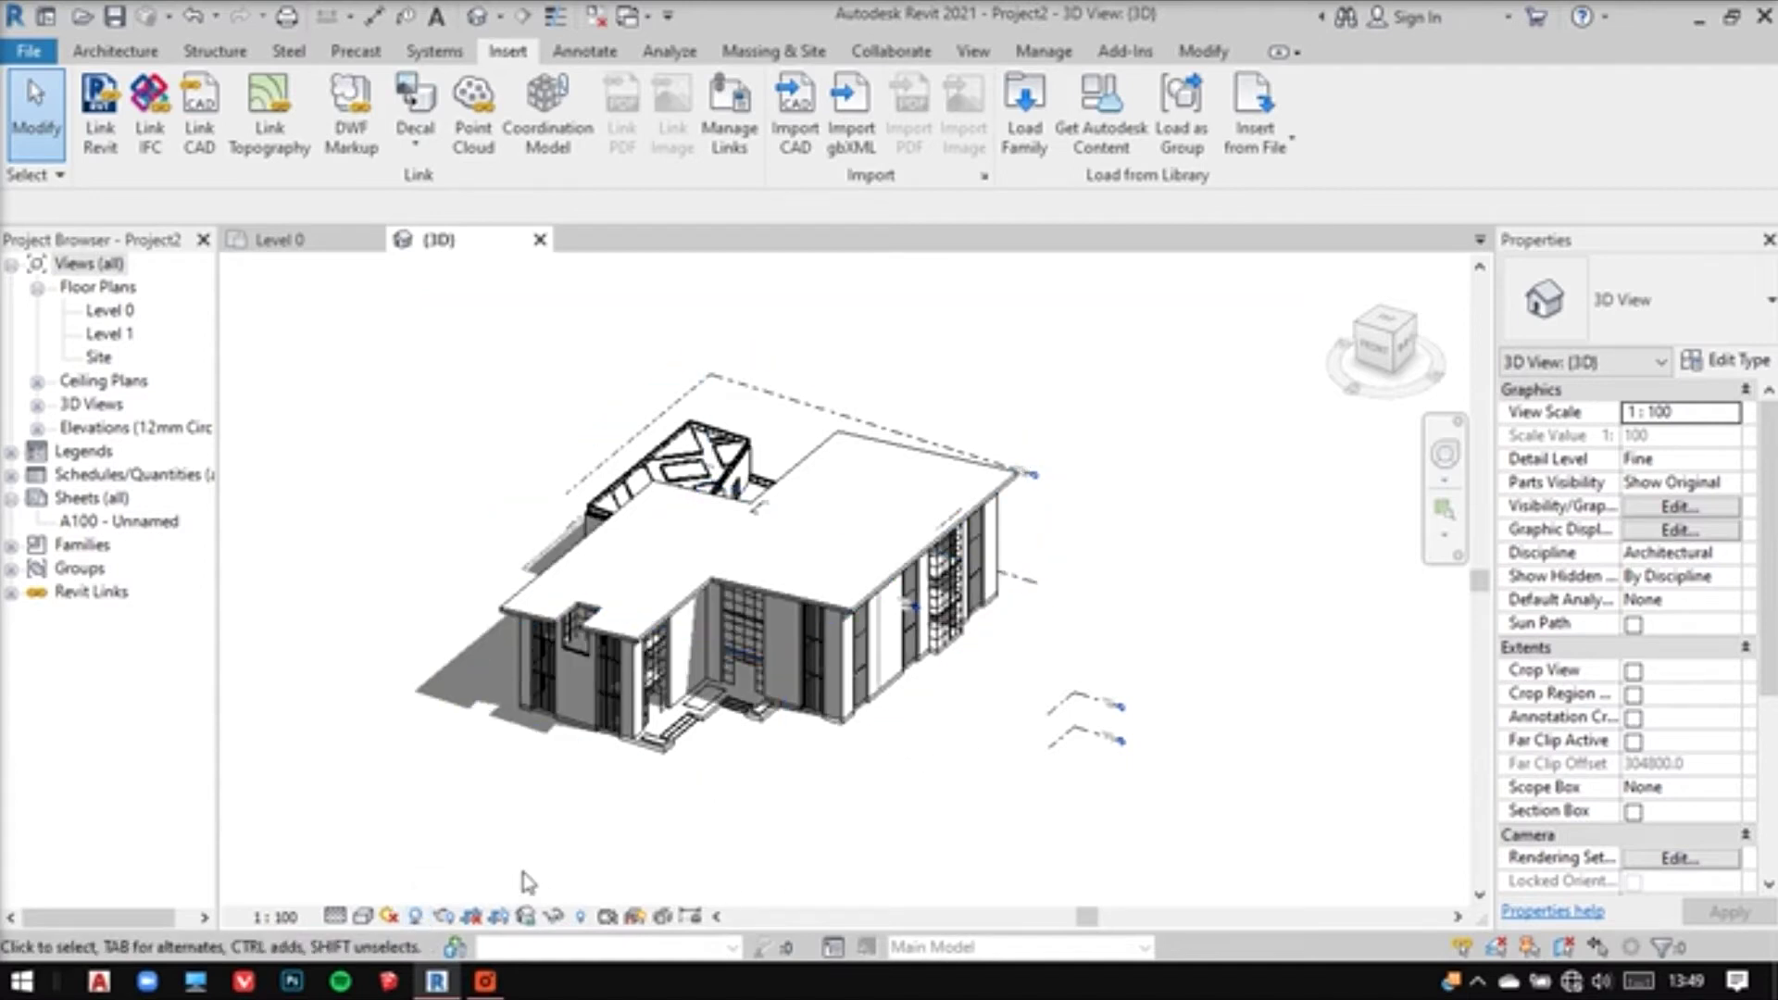
left_click(363, 917)
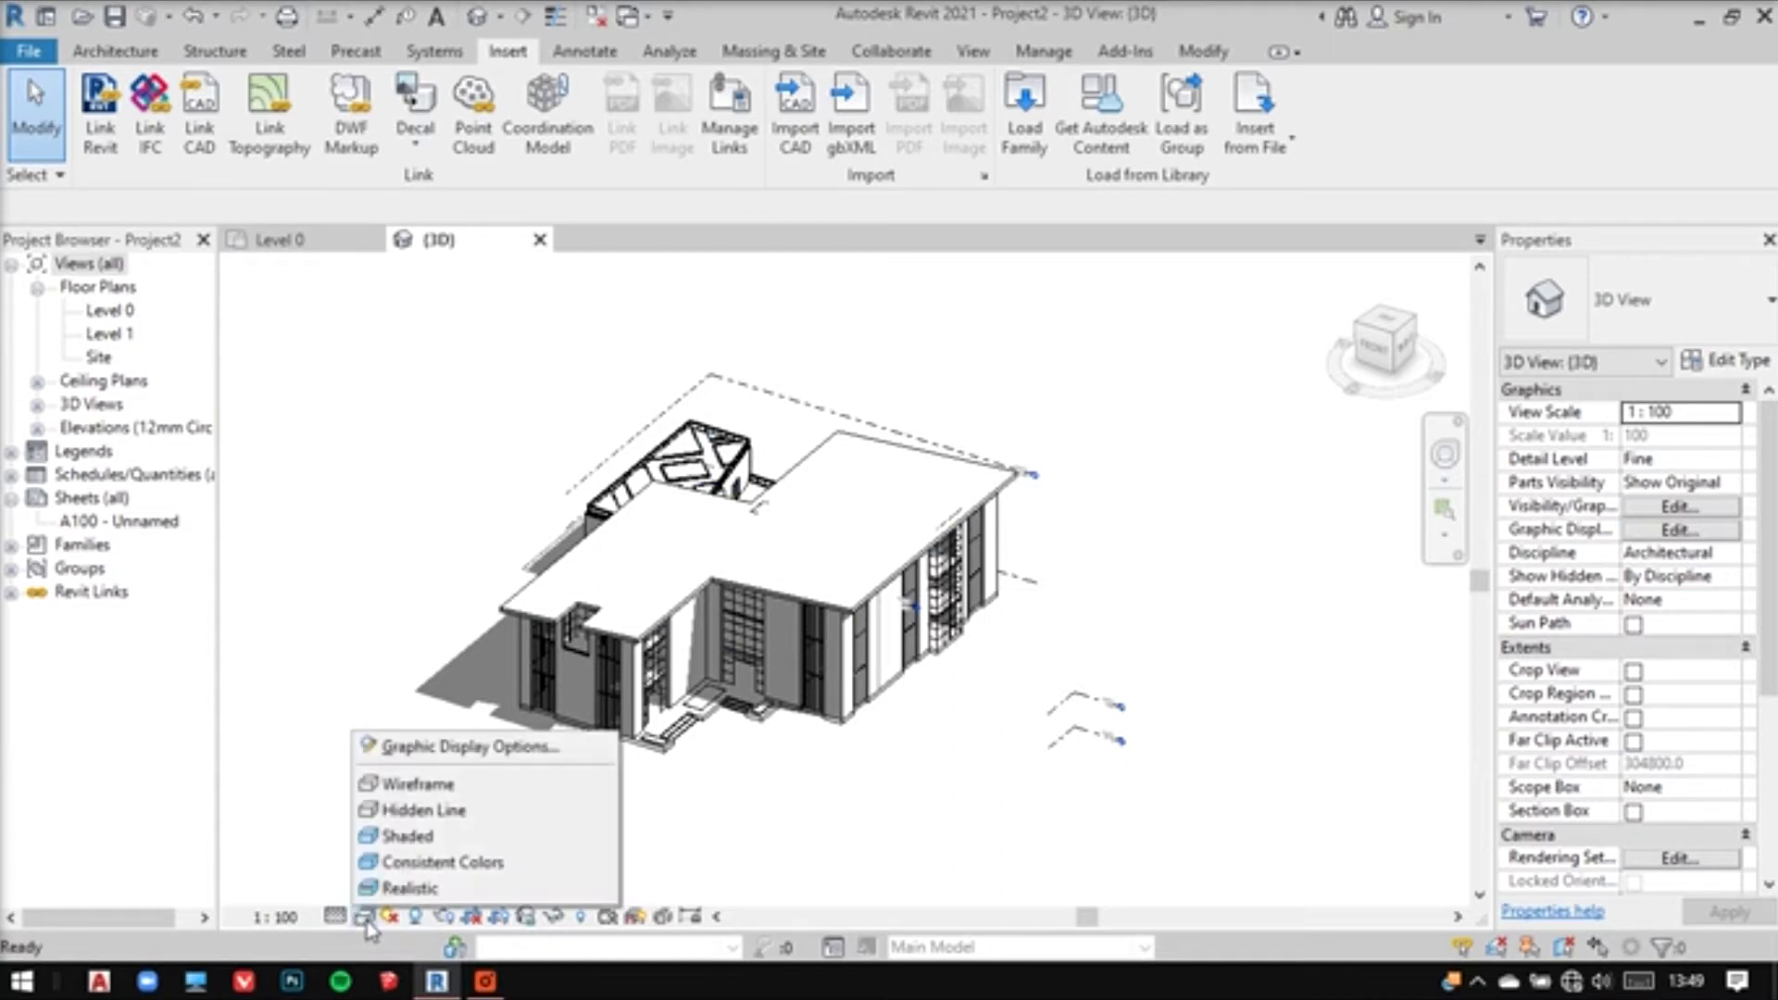
Enable Show Ambient Shadows in Graphic Display Options and apply it
left_click(489, 761)
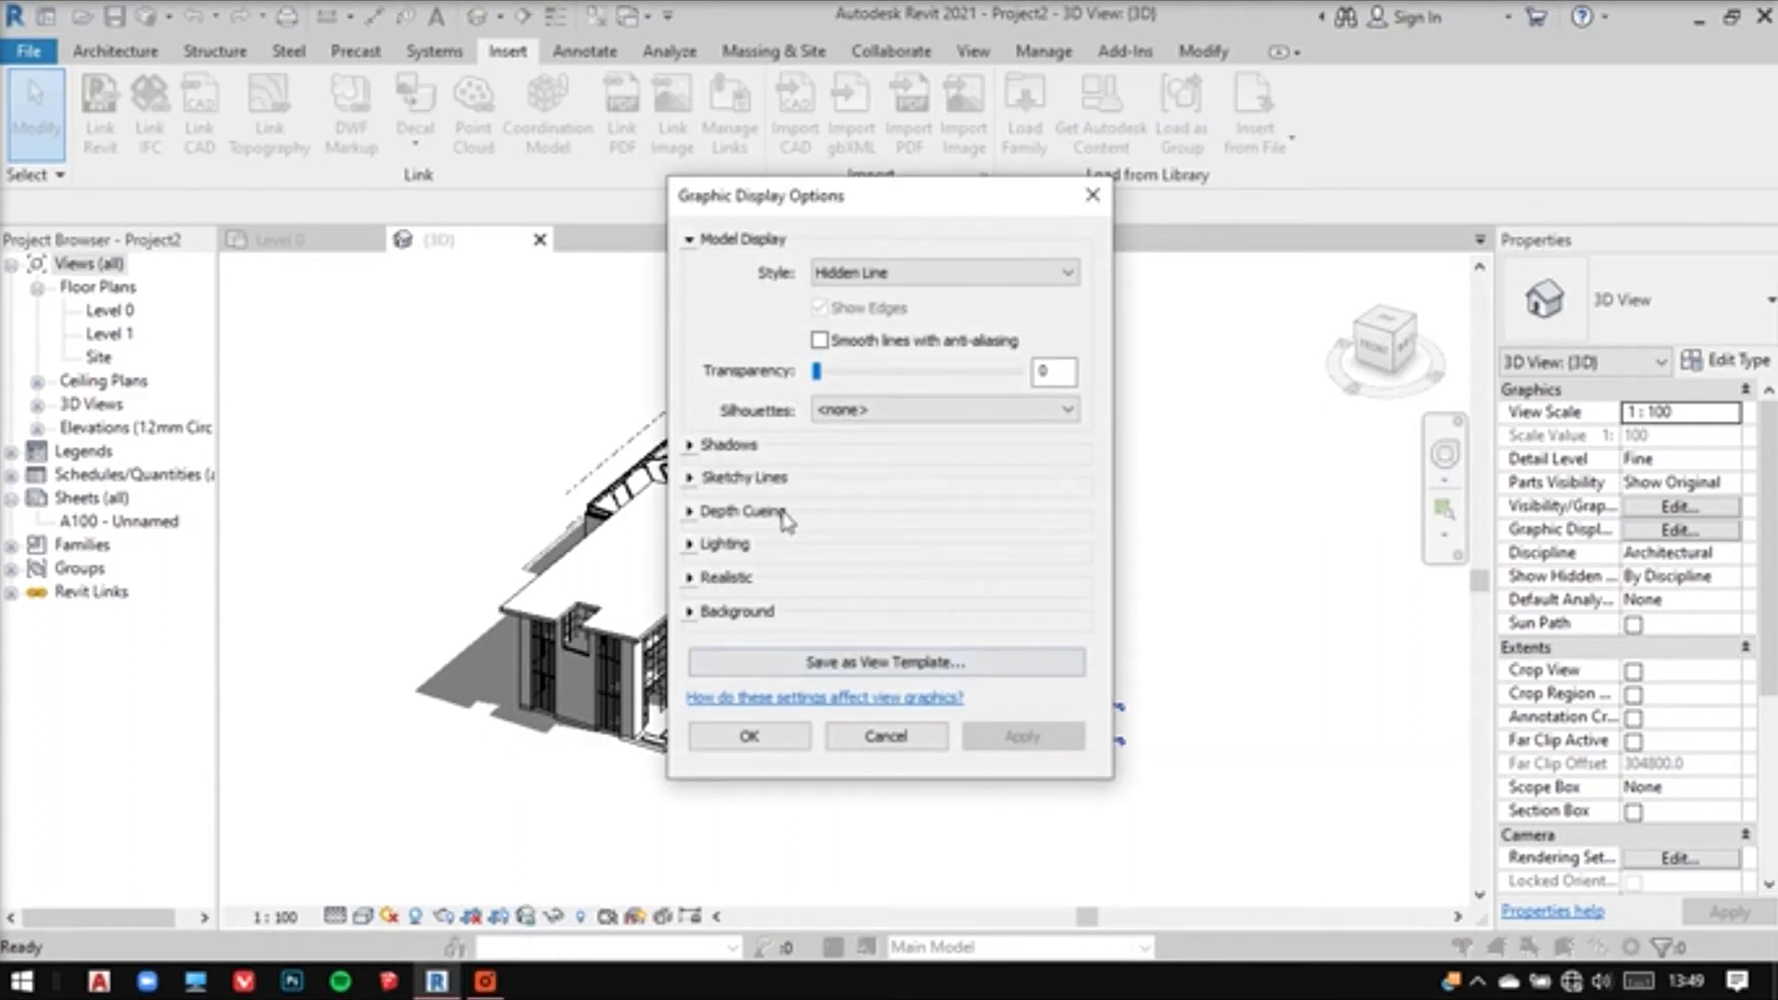
left_click(693, 446)
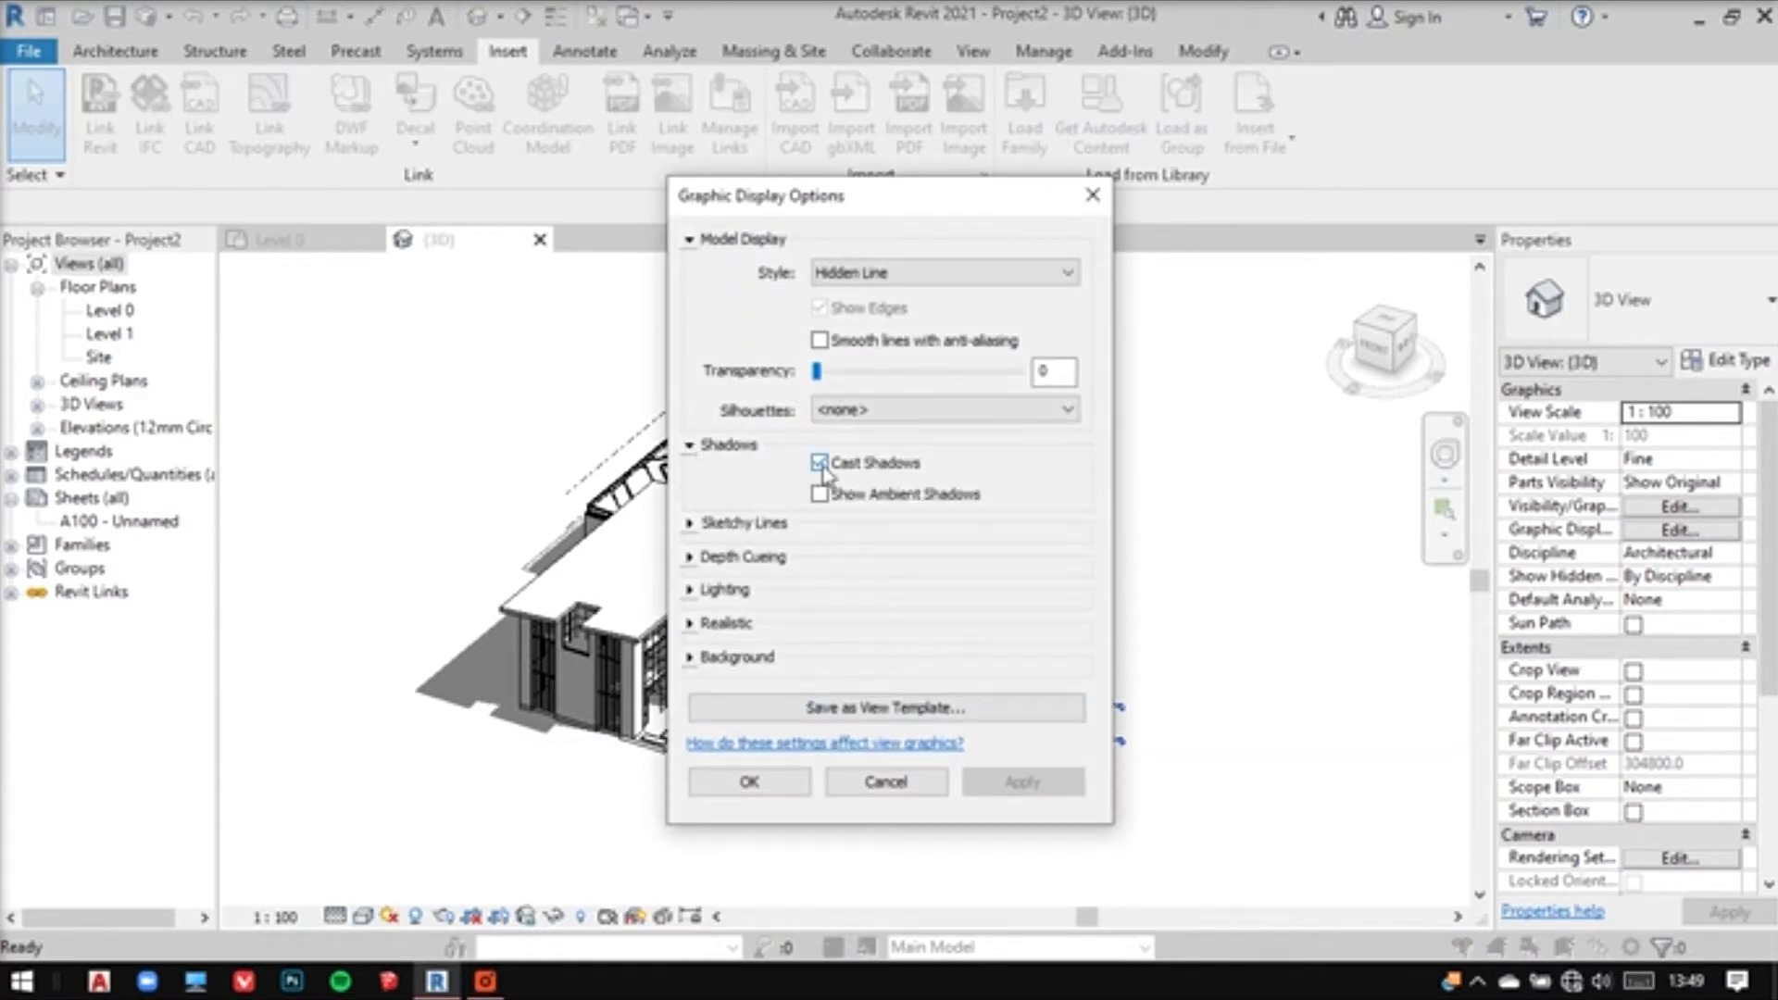
left_click_drag(914, 211, 1208, 238)
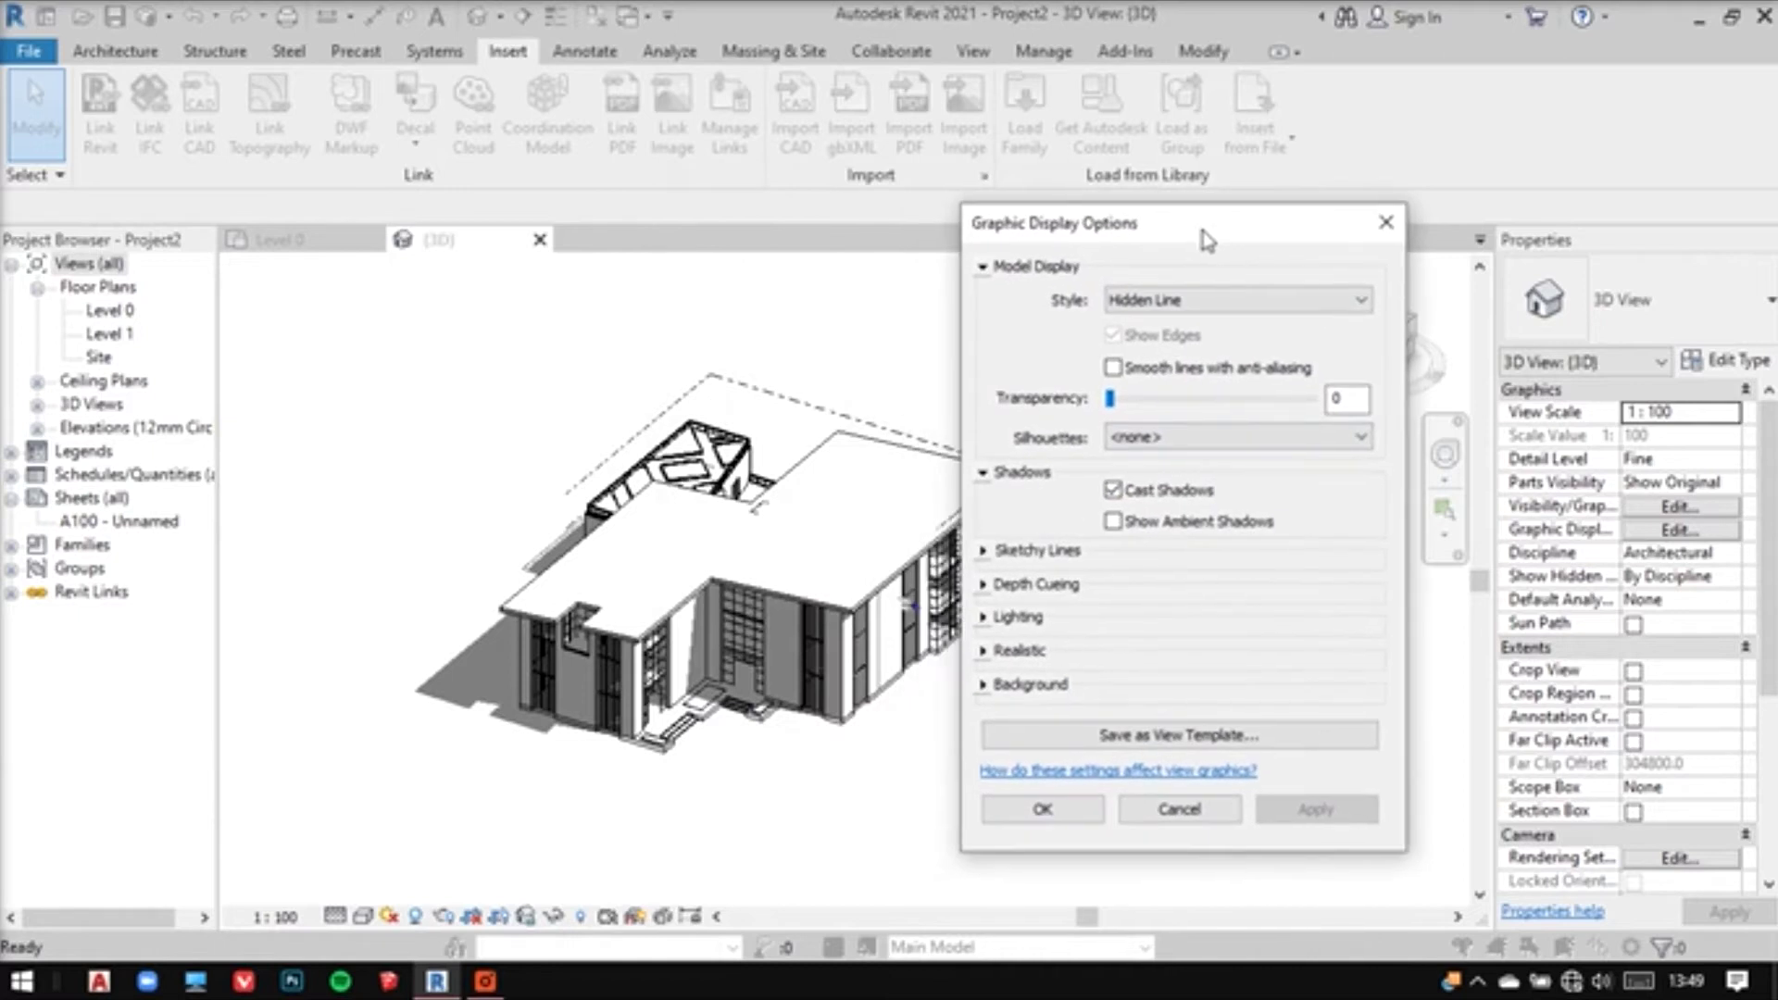
left_click(1113, 521)
left_click(1311, 811)
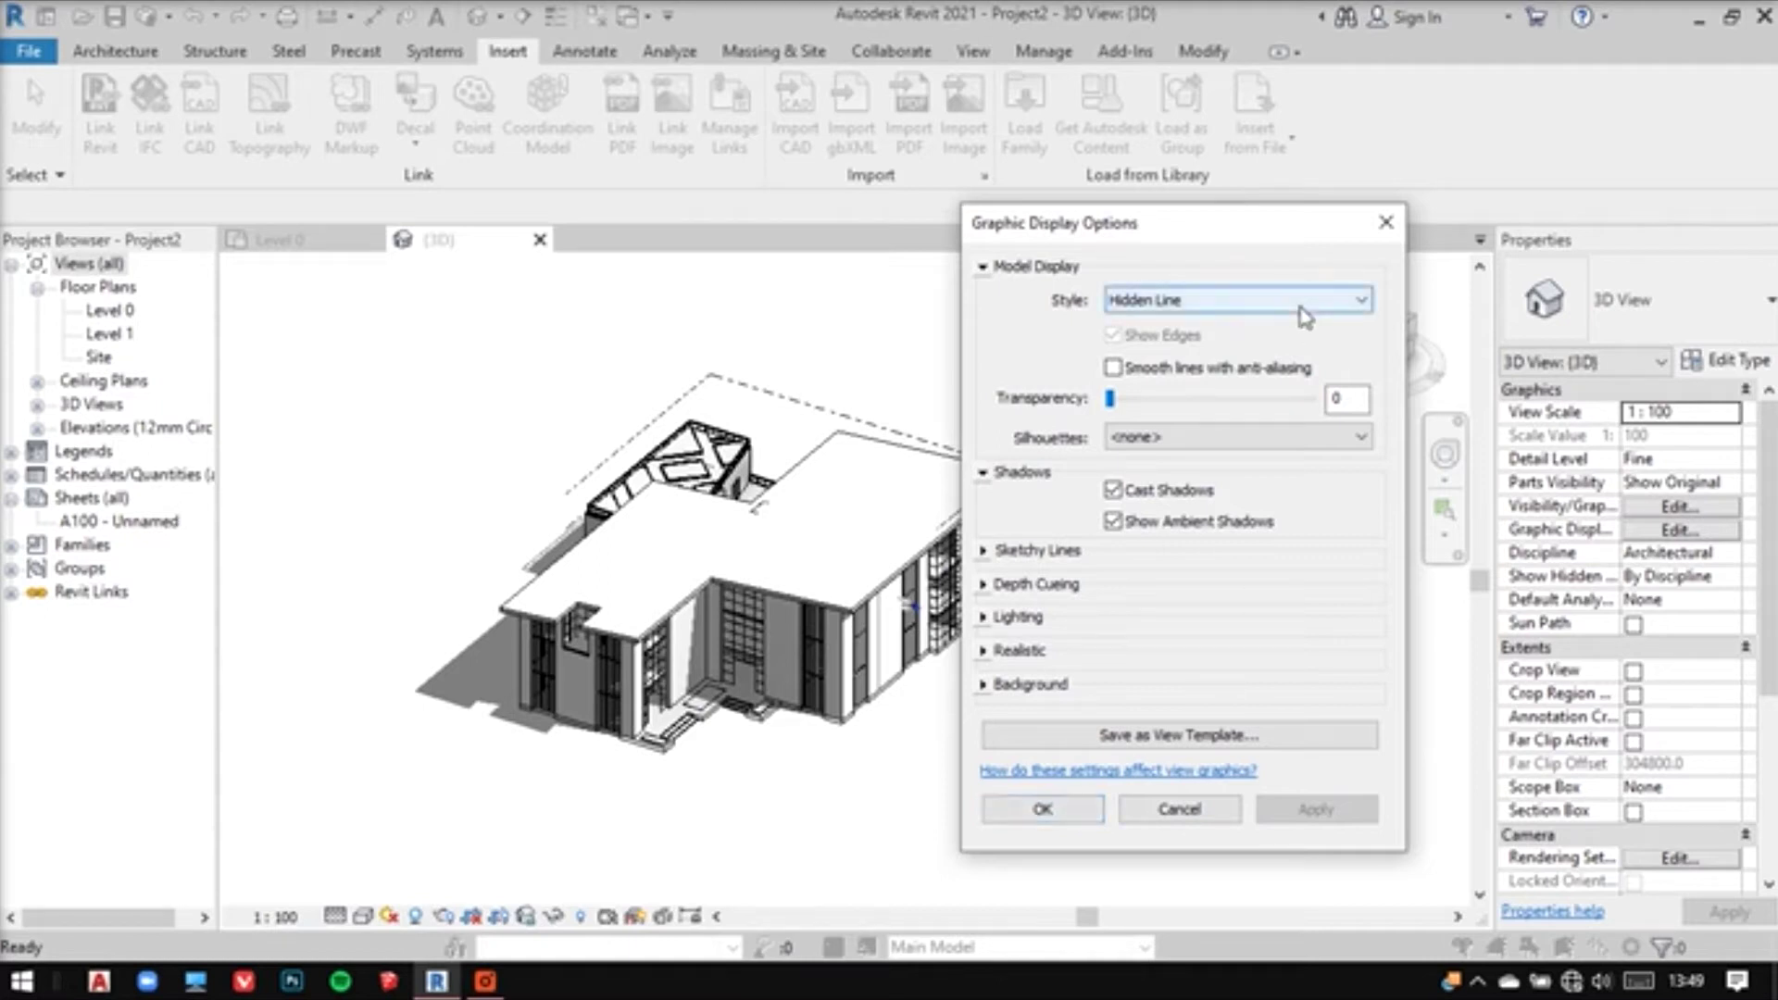
left_click(1065, 815)
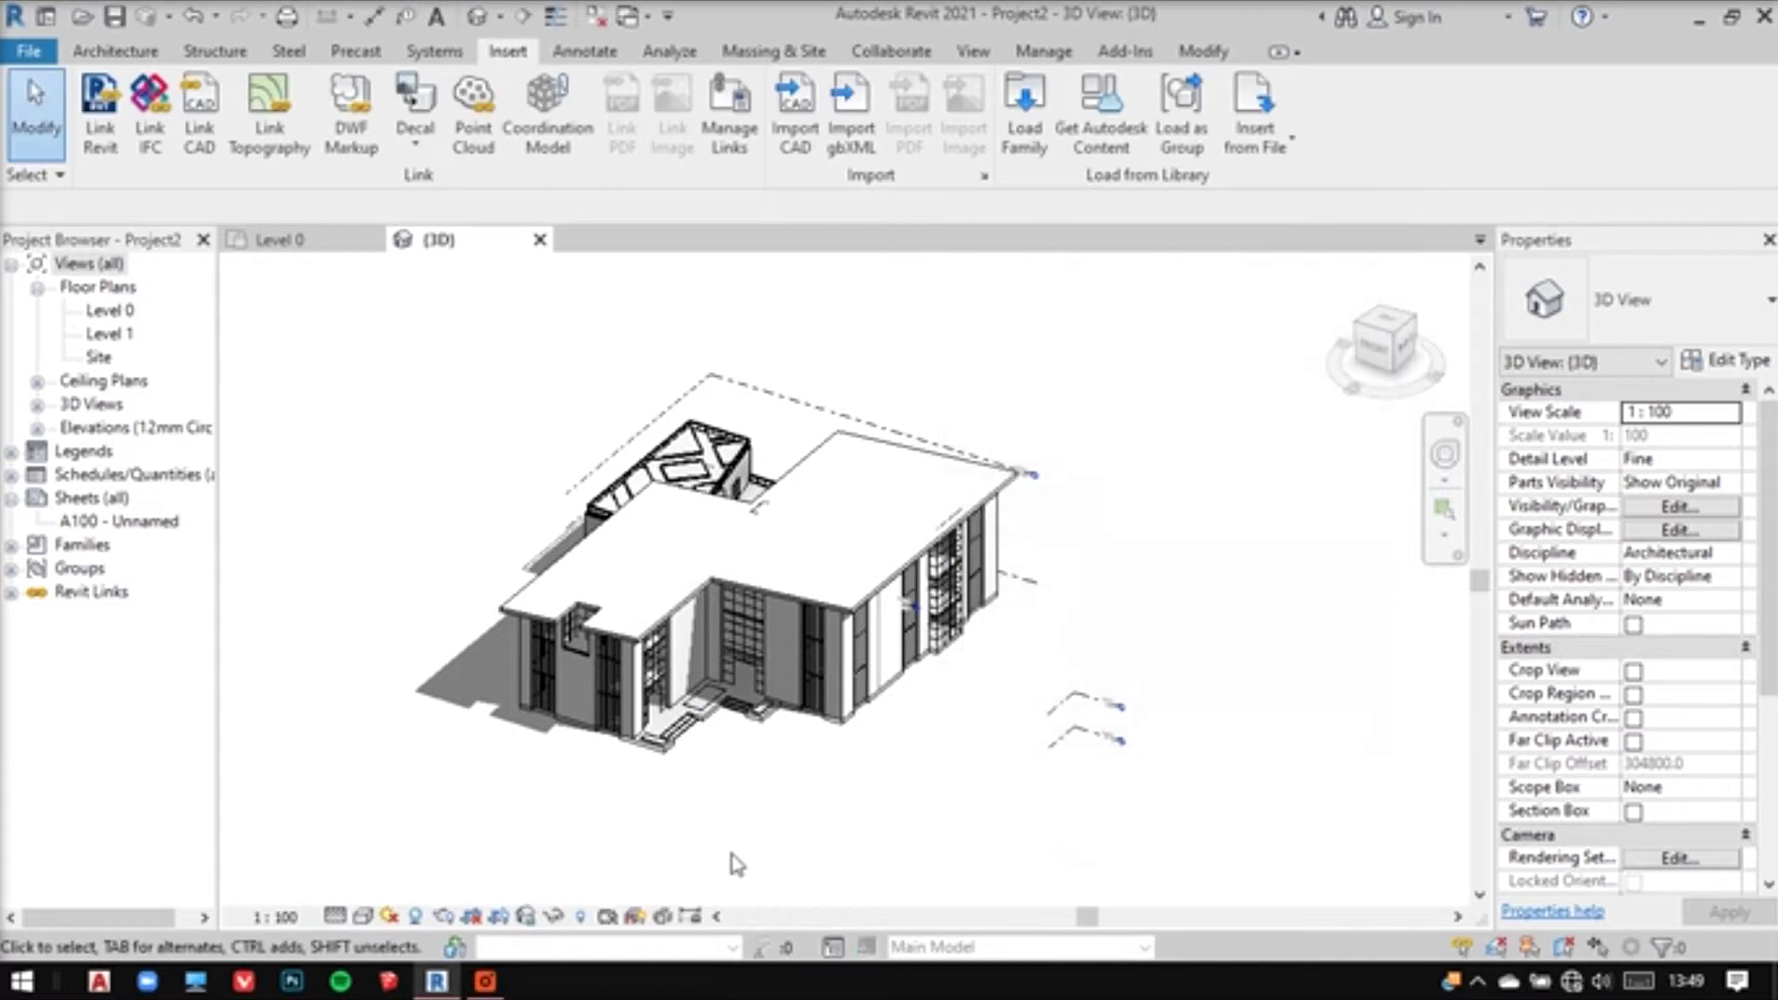
scroll(720, 714, "up", 5)
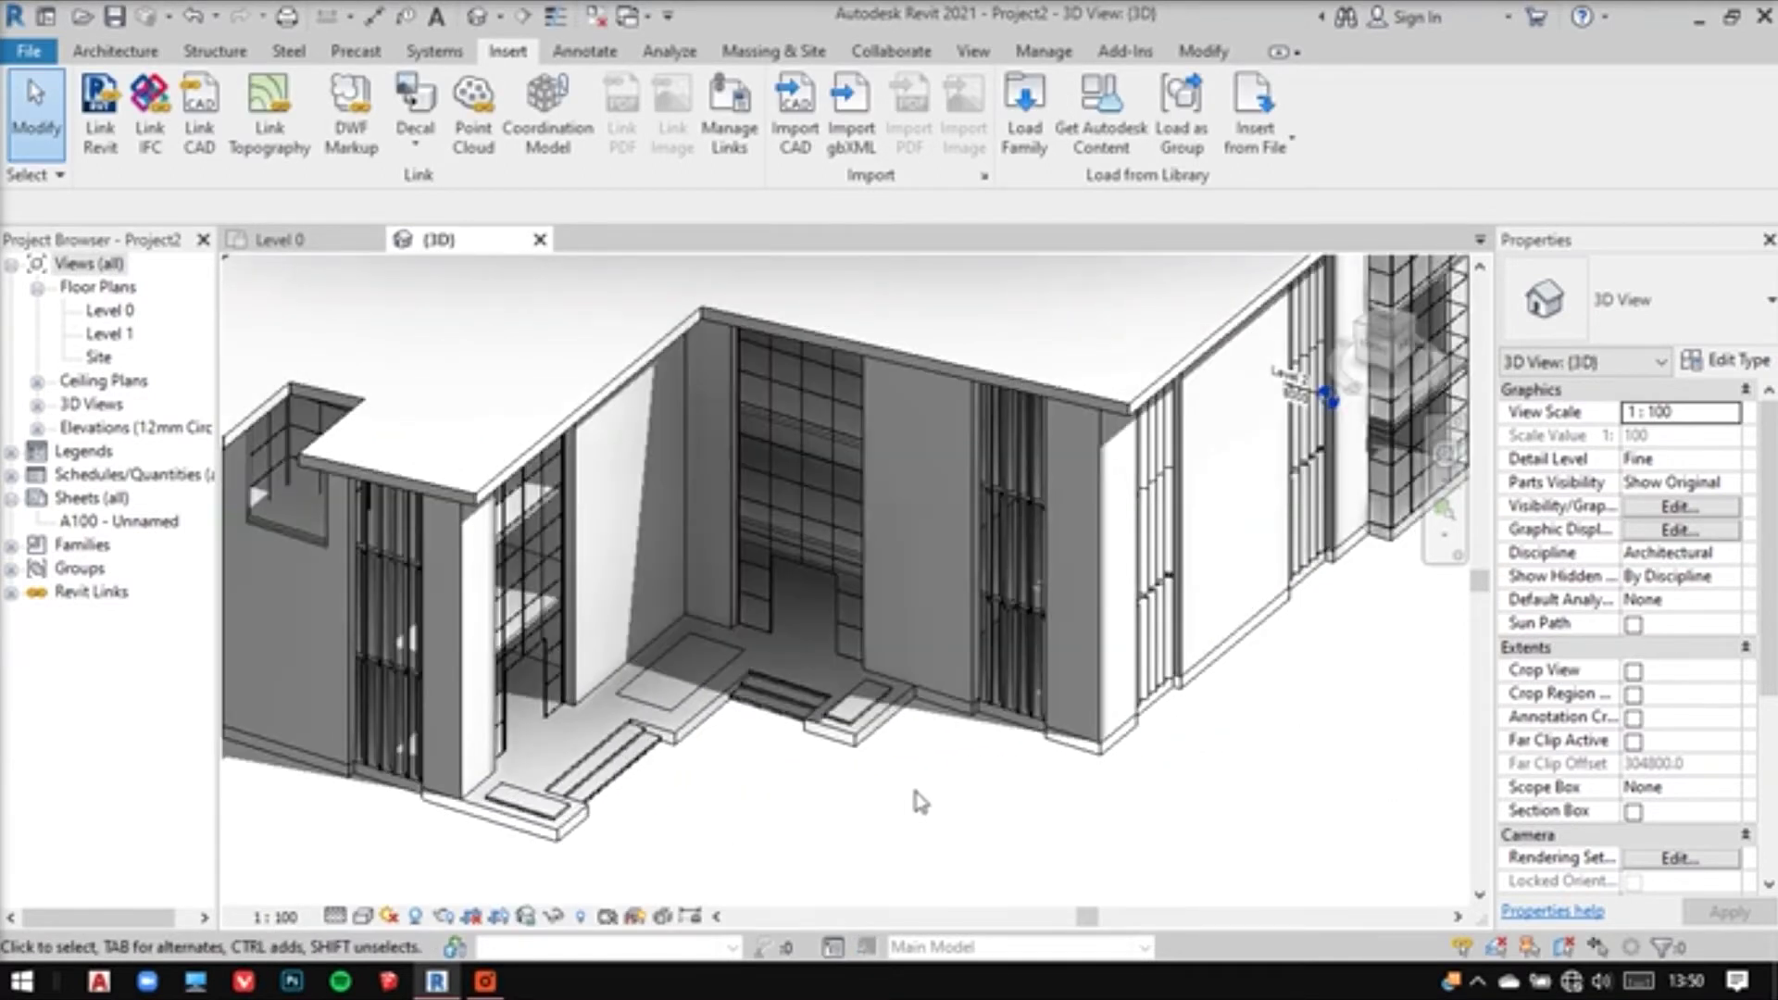
scroll(919, 801, "down", 4)
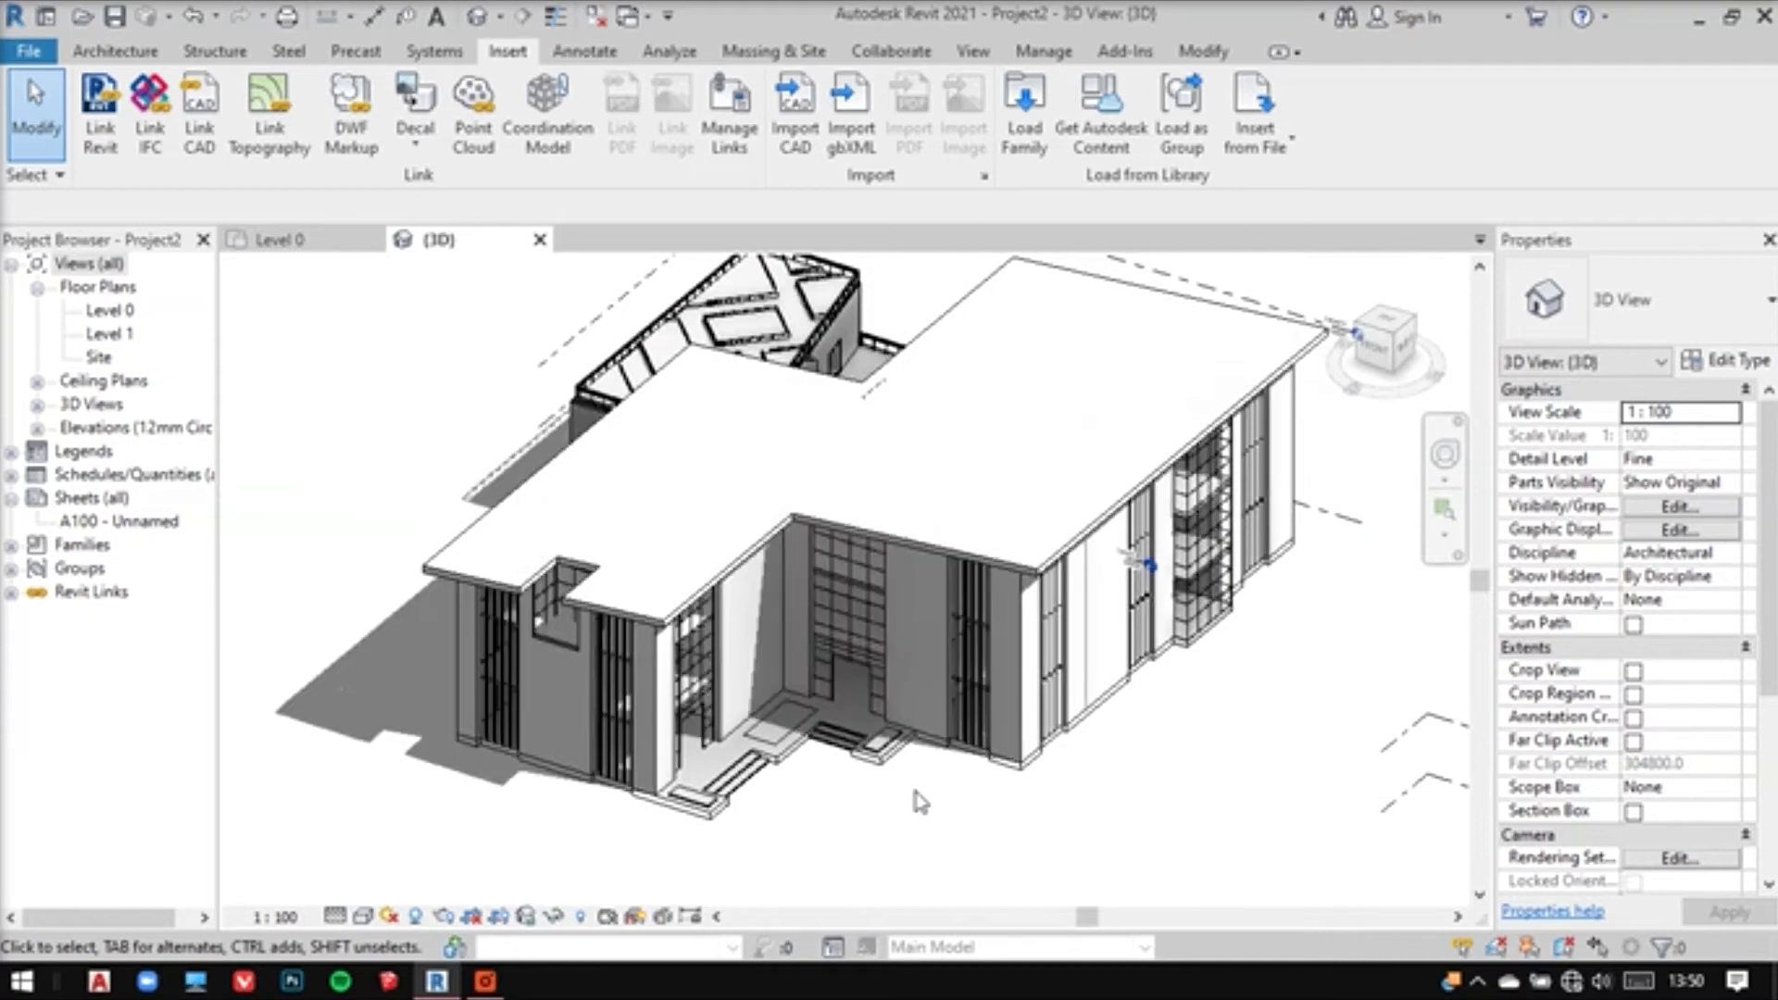
scroll(920, 802, "down", 3)
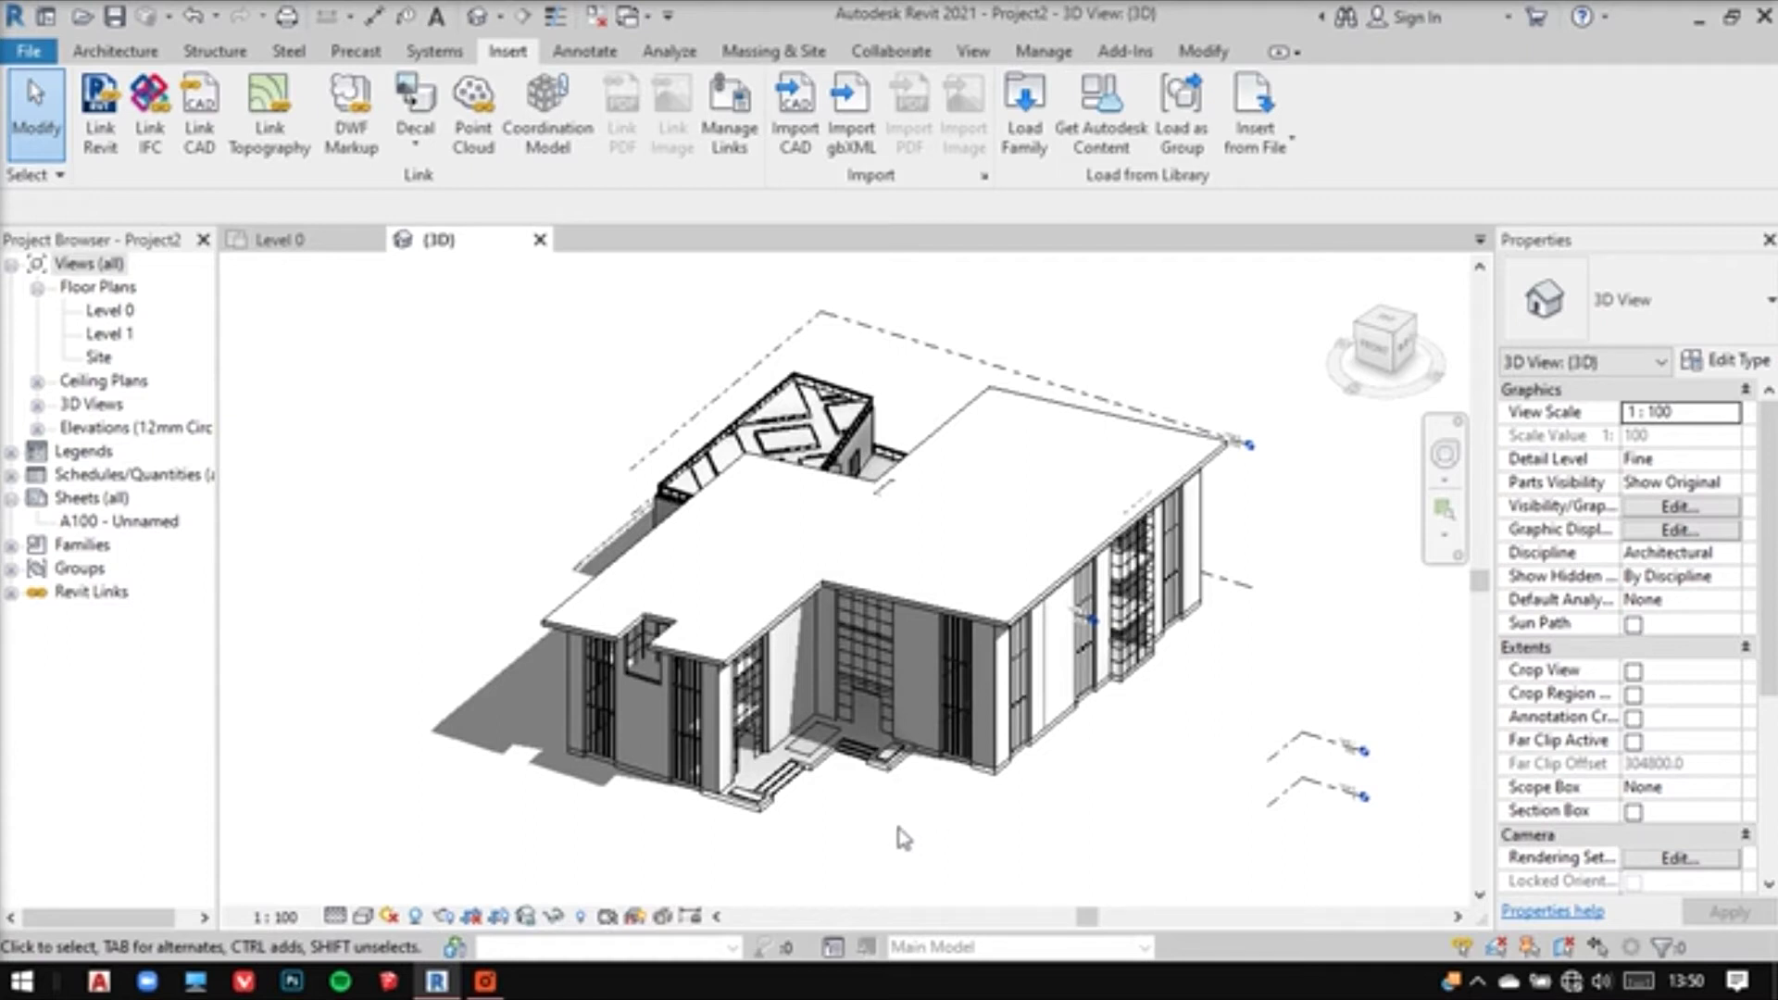
Replace the London project address with Pune, Maharashtra, India
left_click(1044, 51)
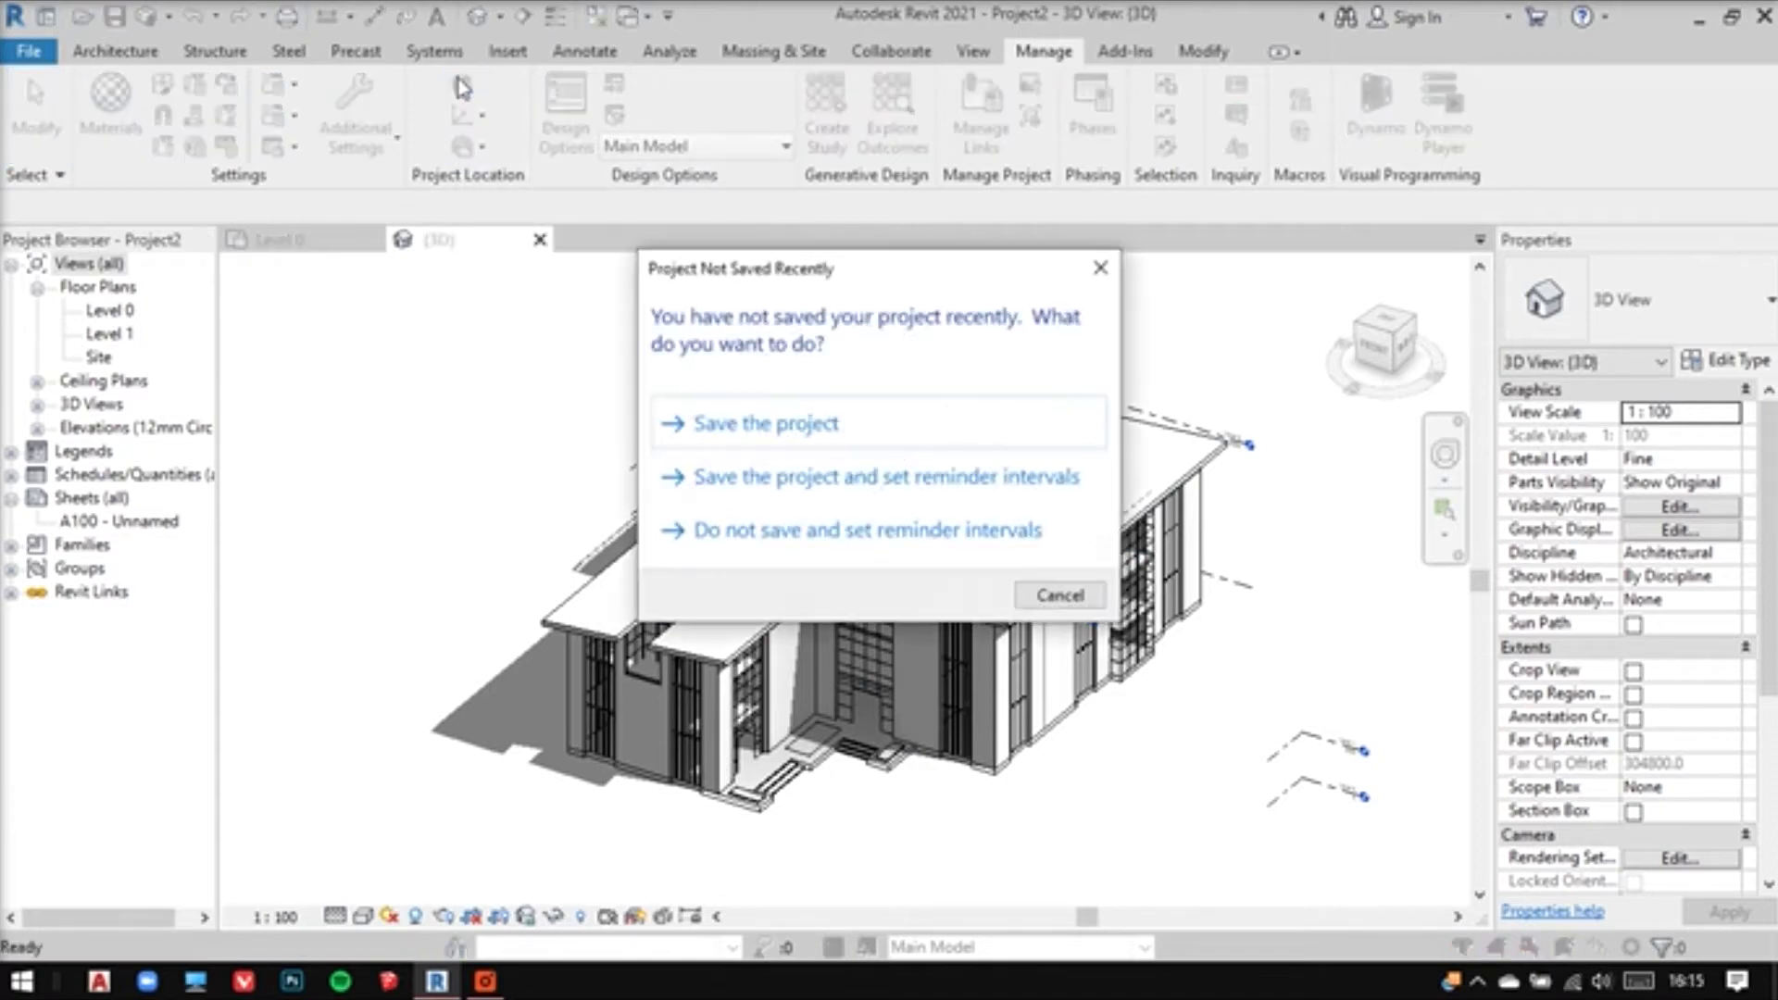
left_click(1101, 267)
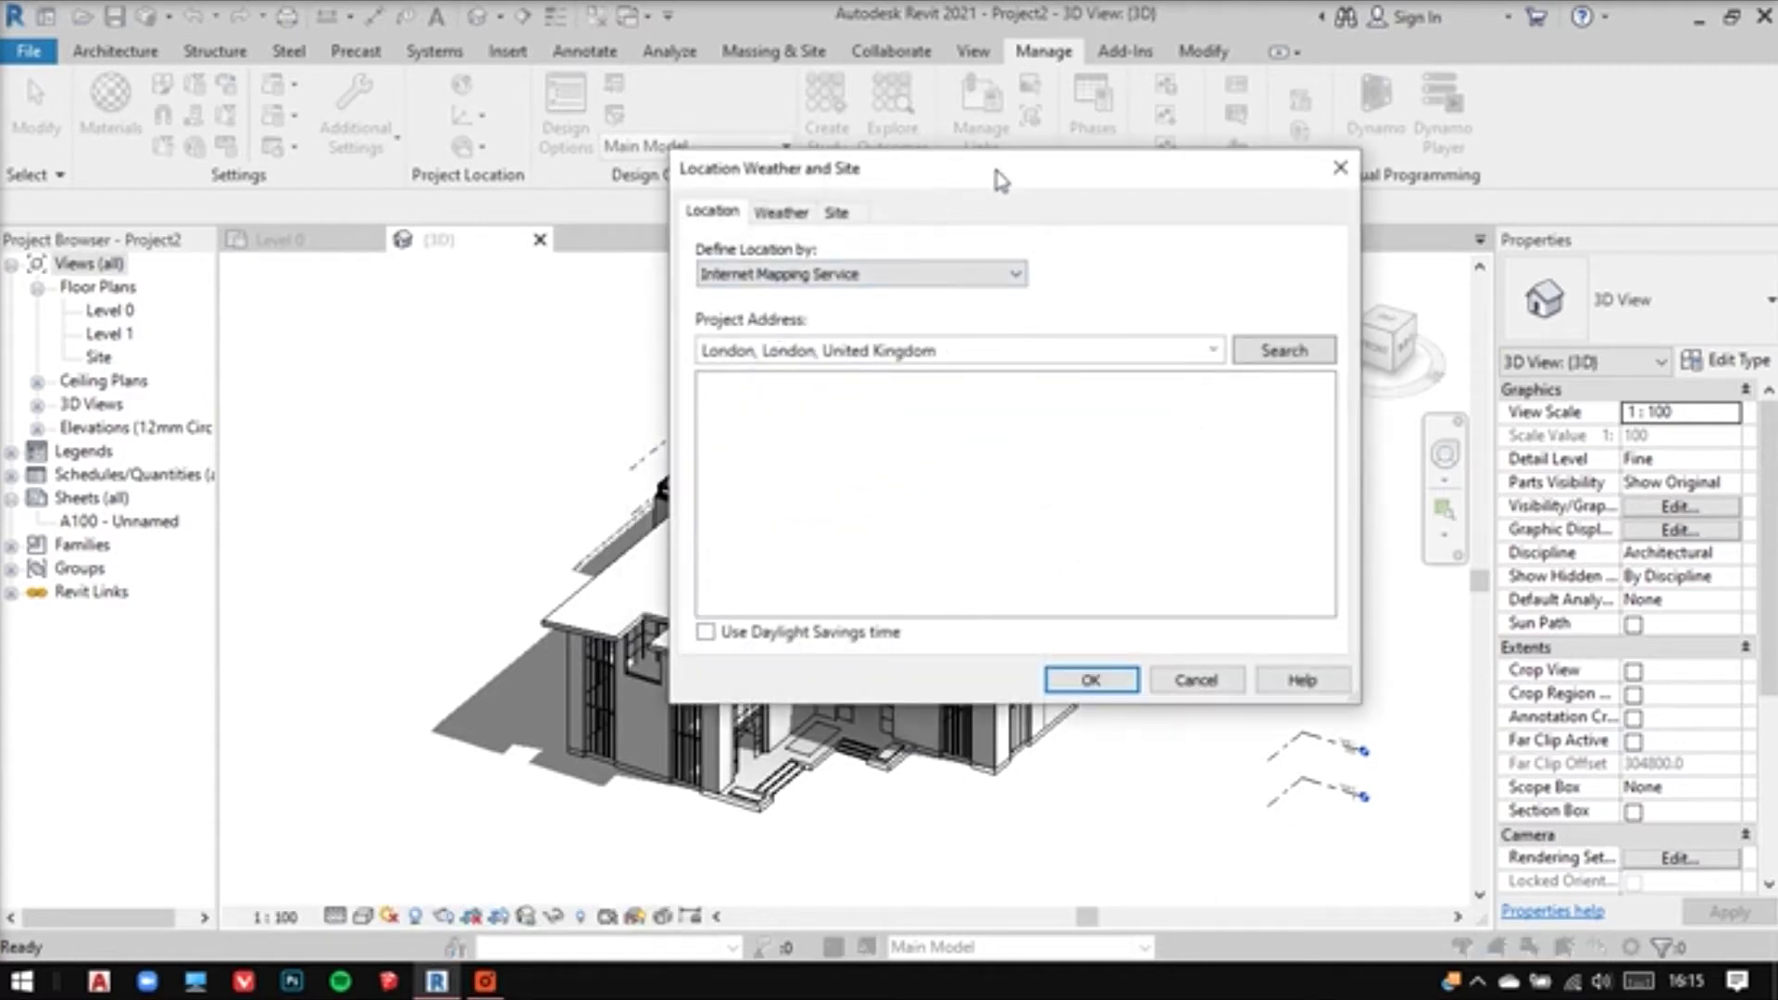
left_click_drag(992, 179, 848, 226)
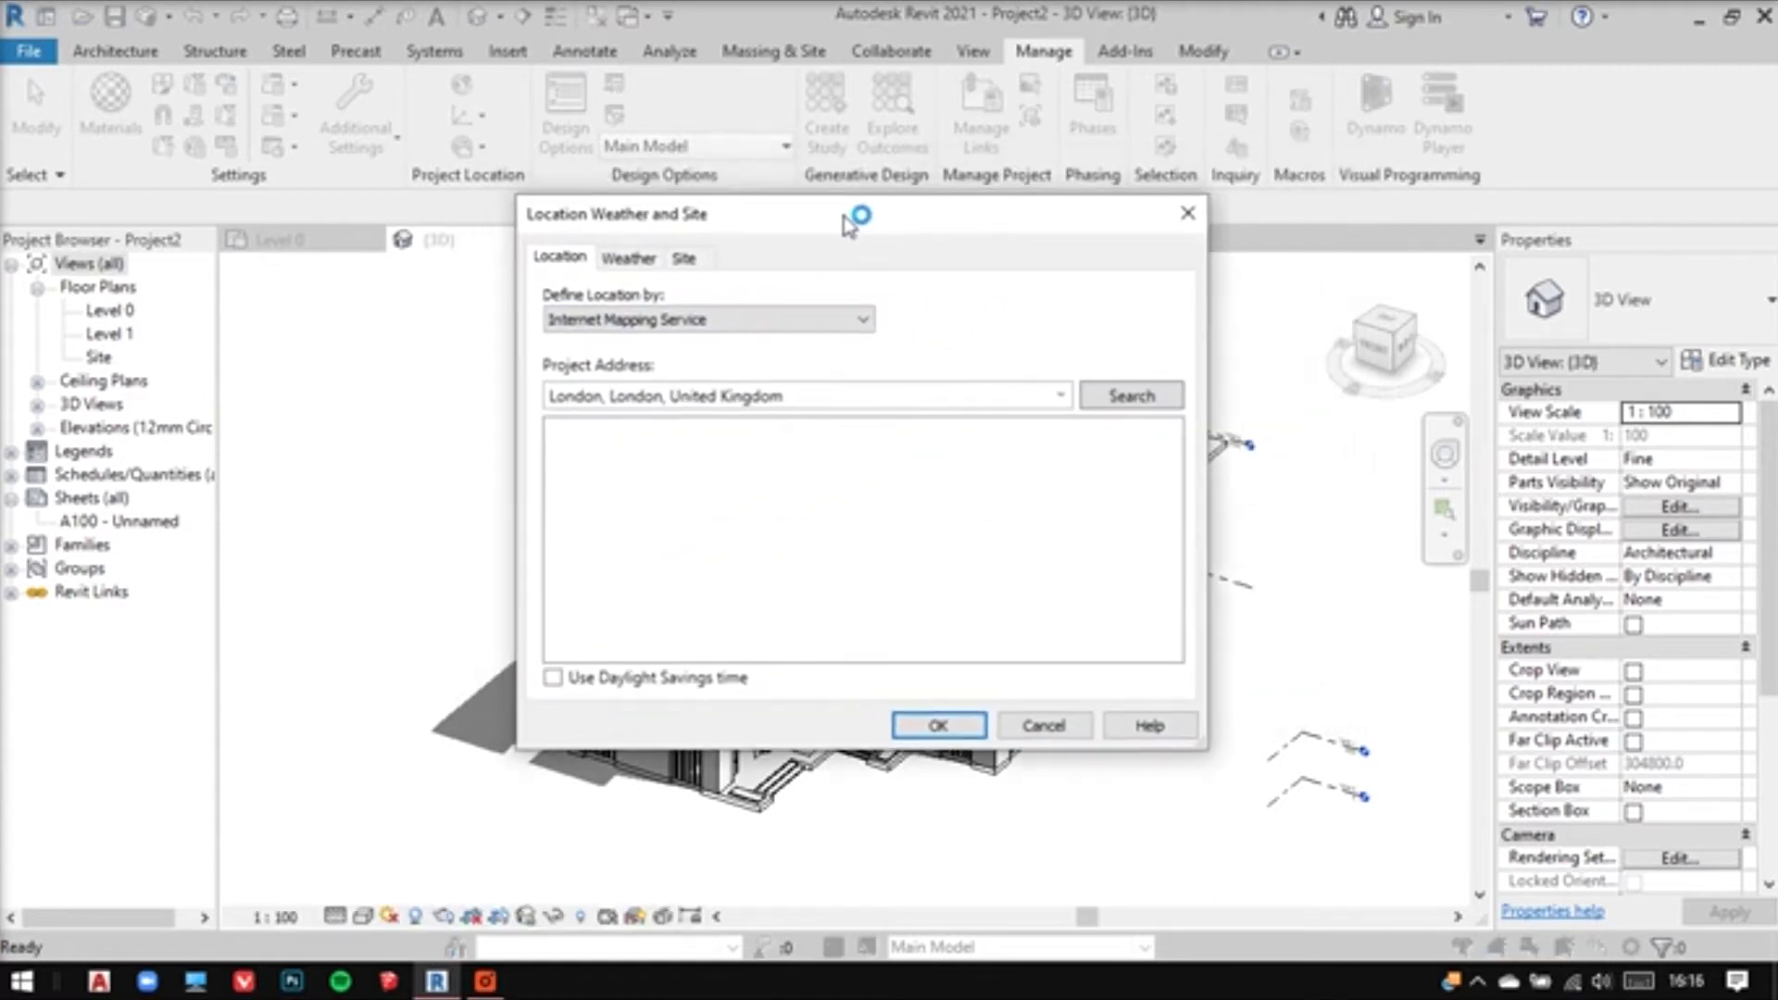
triple_click(796, 396)
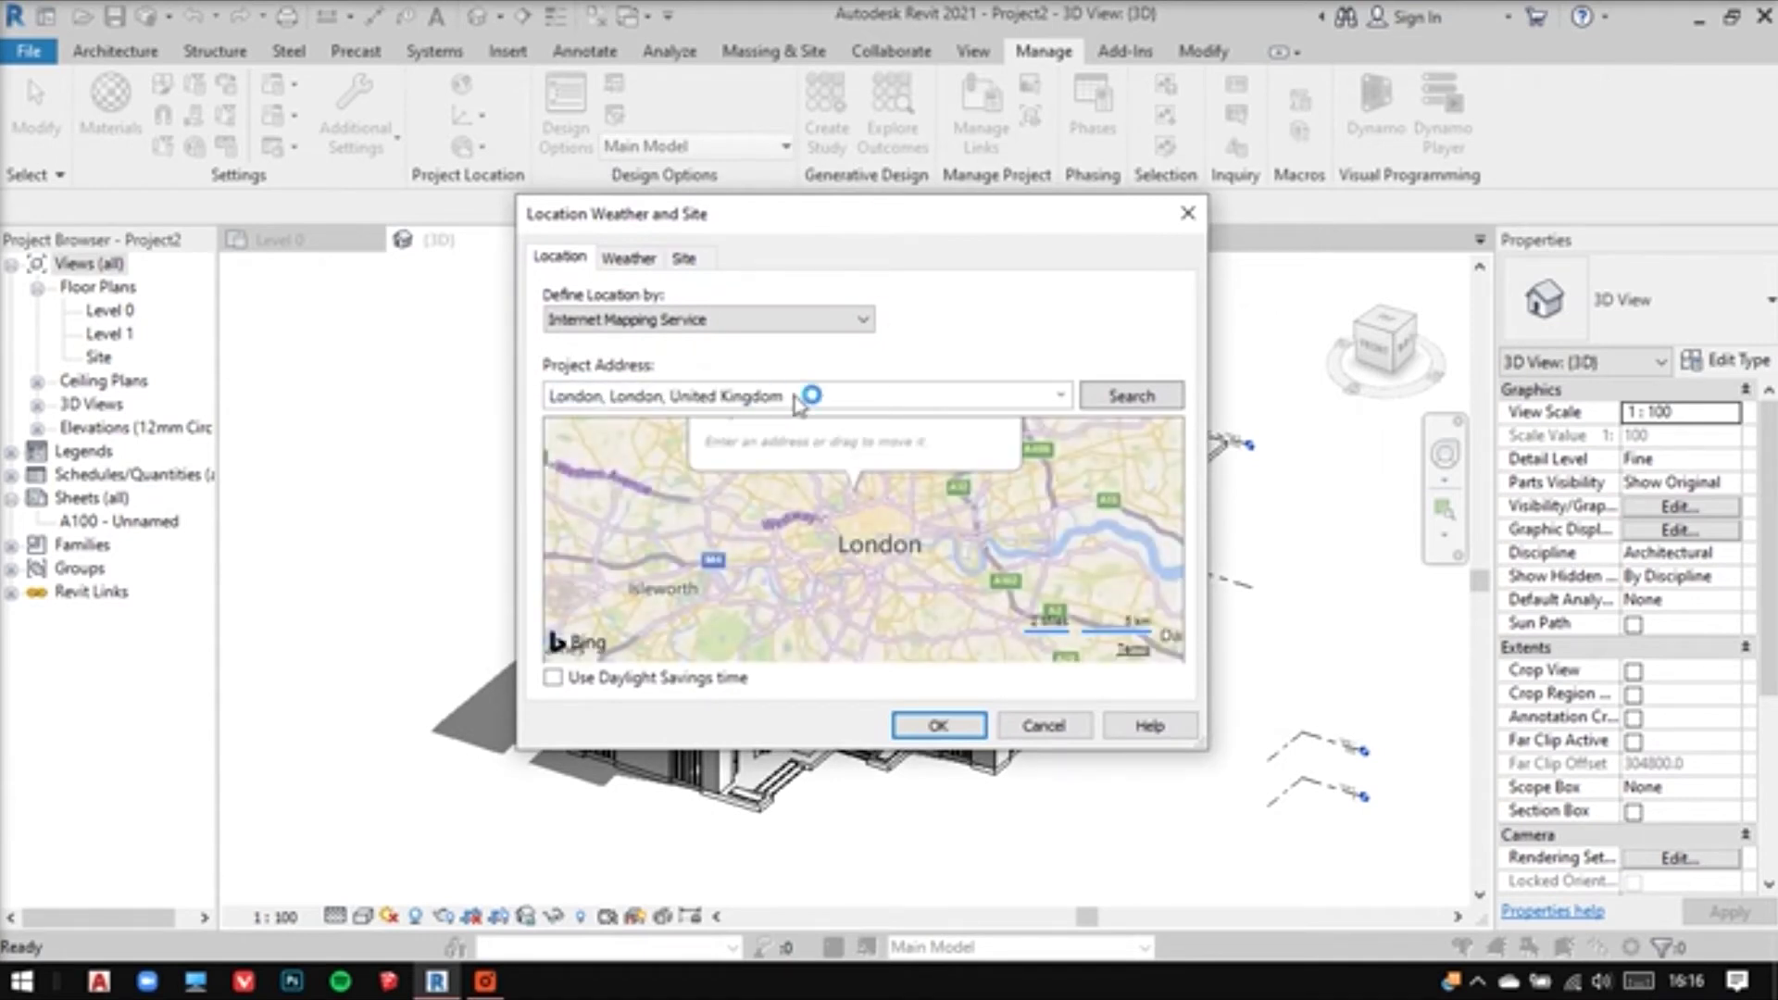
triple_click(797, 404)
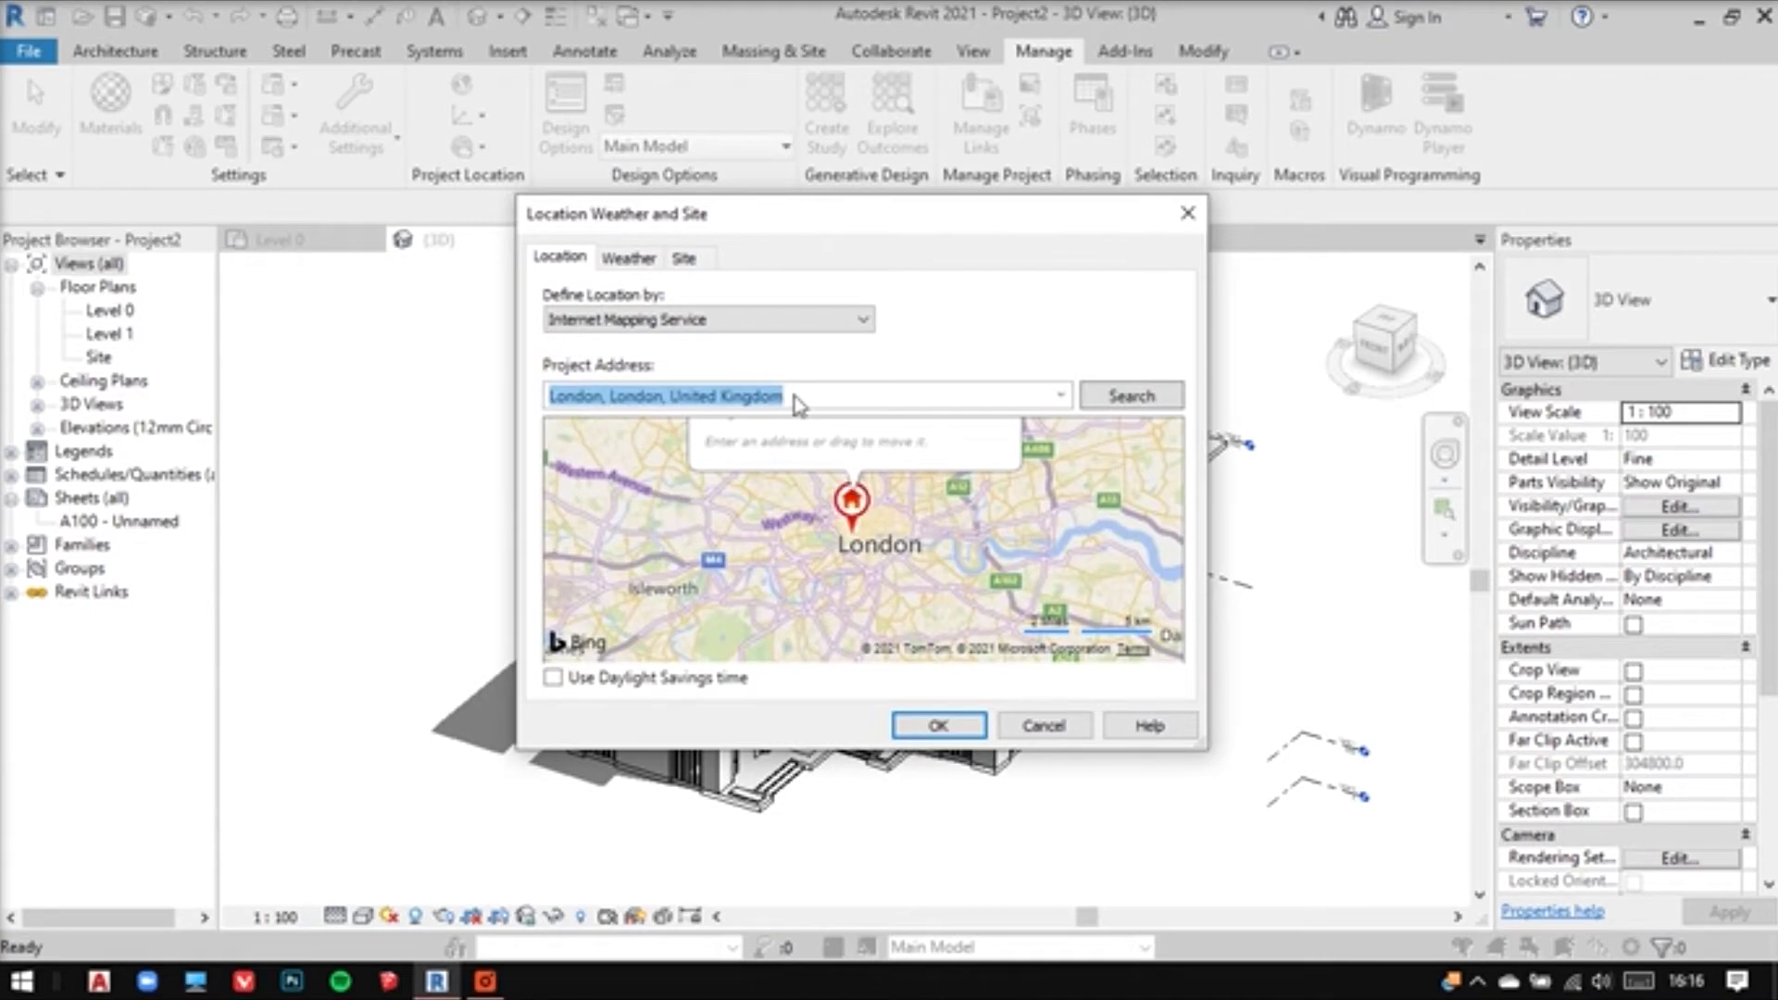
type("Pune")
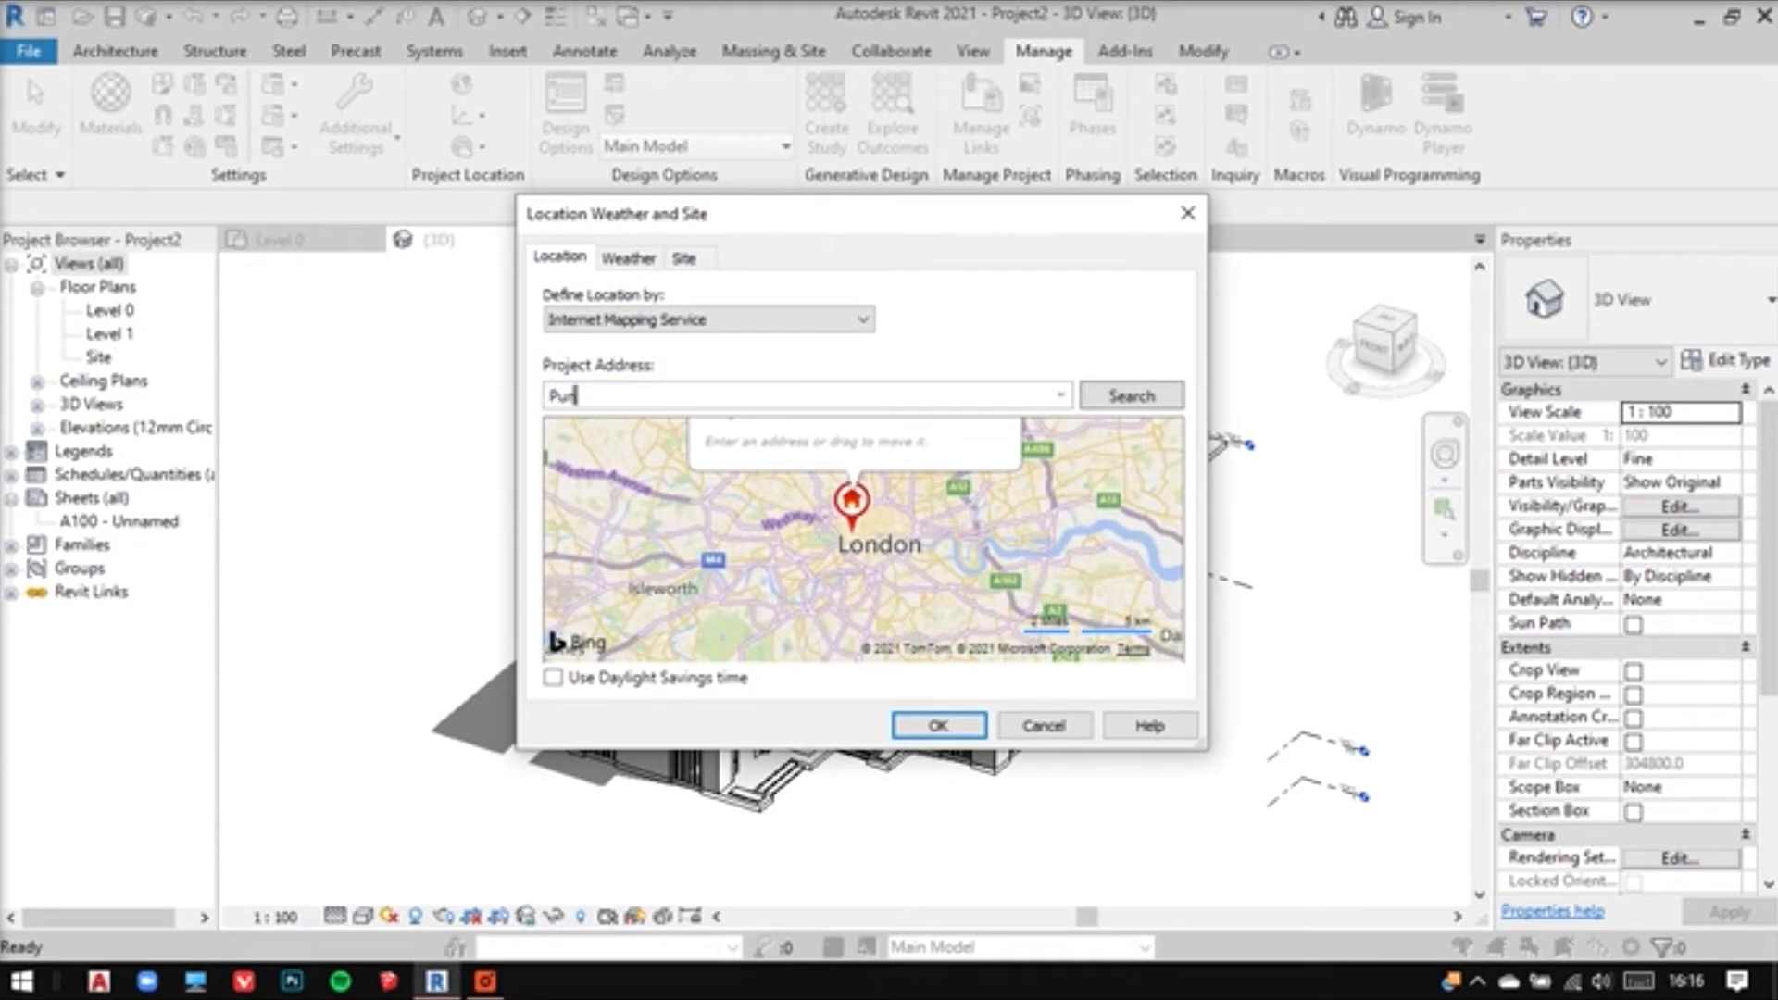
left_click(1149, 398)
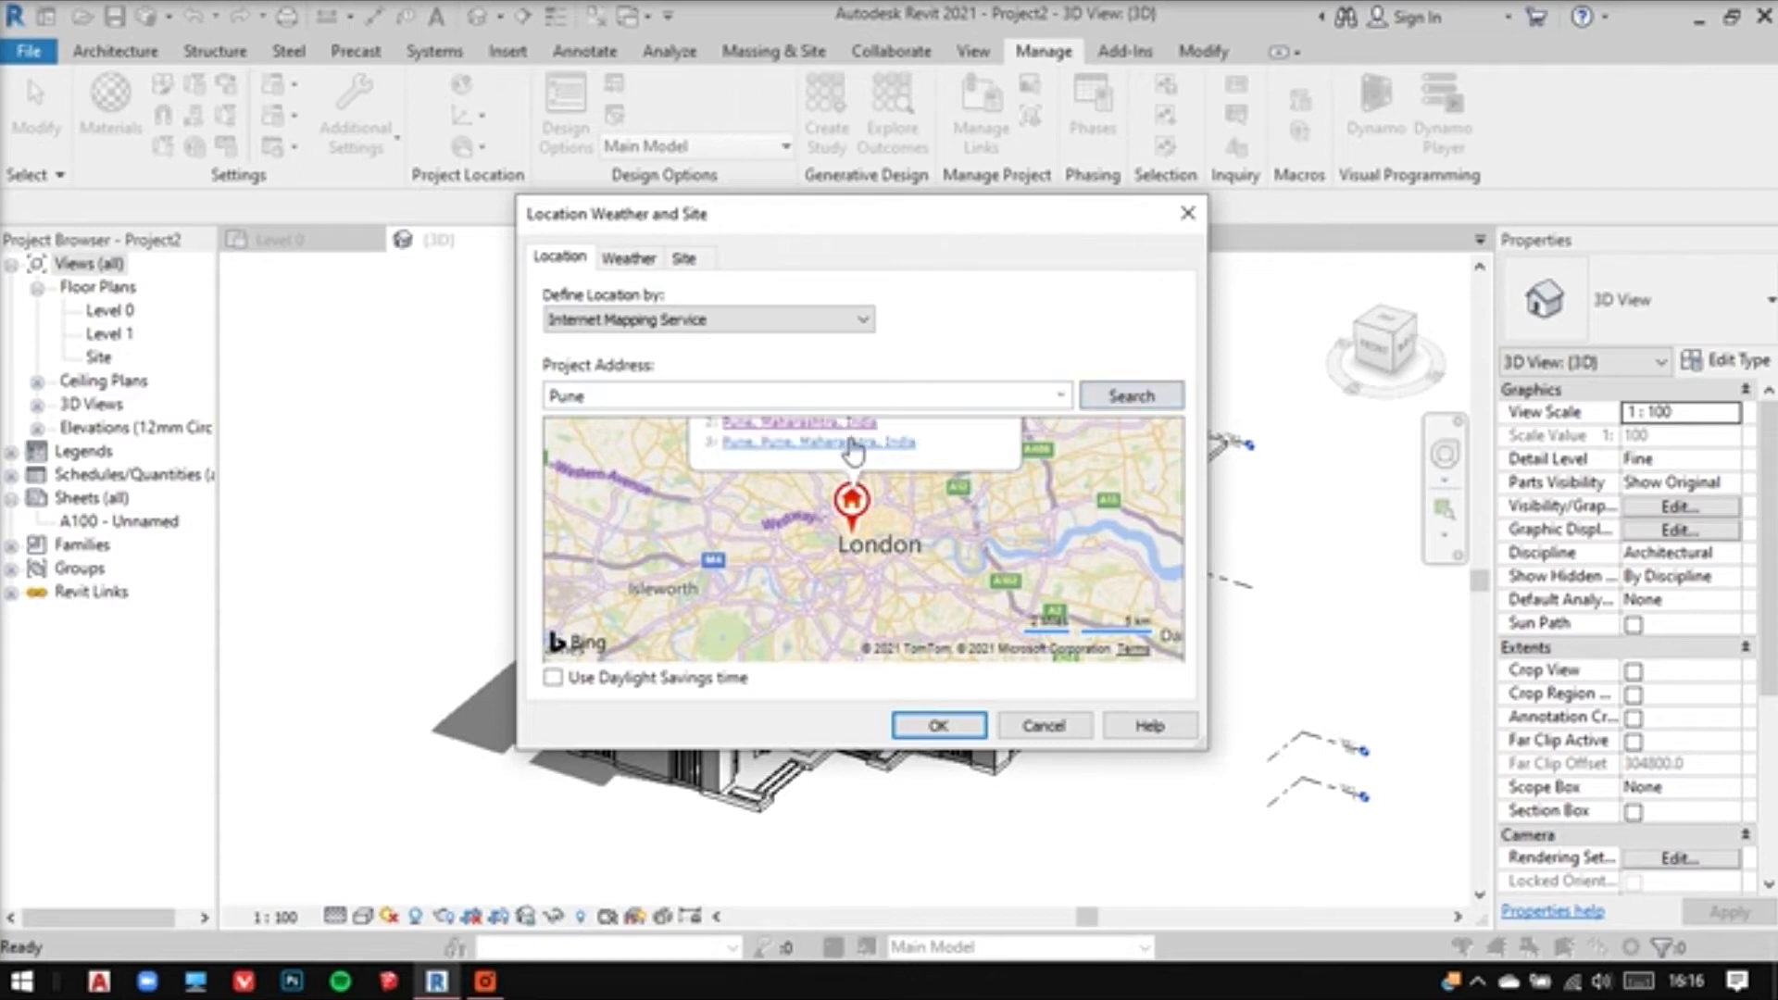
left_click(853, 444)
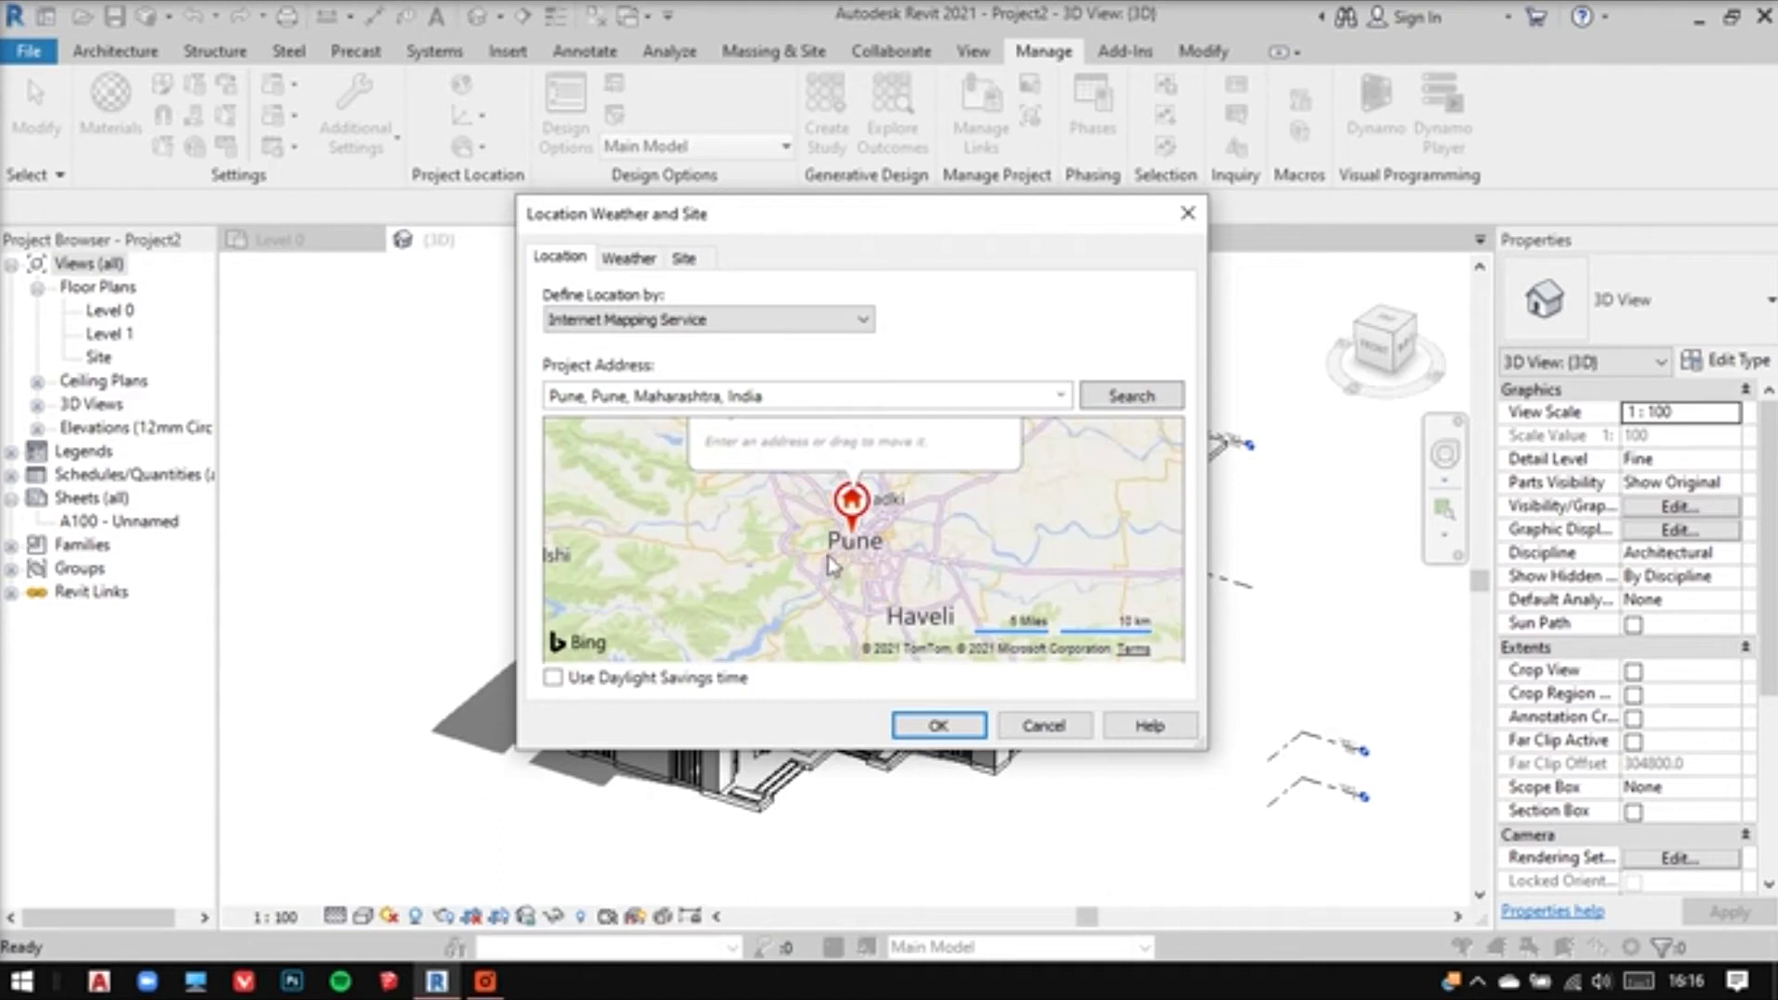
Place the location pin on the site beside Baner Balewadi Road and confirm
scroll(830, 567, "up", 3)
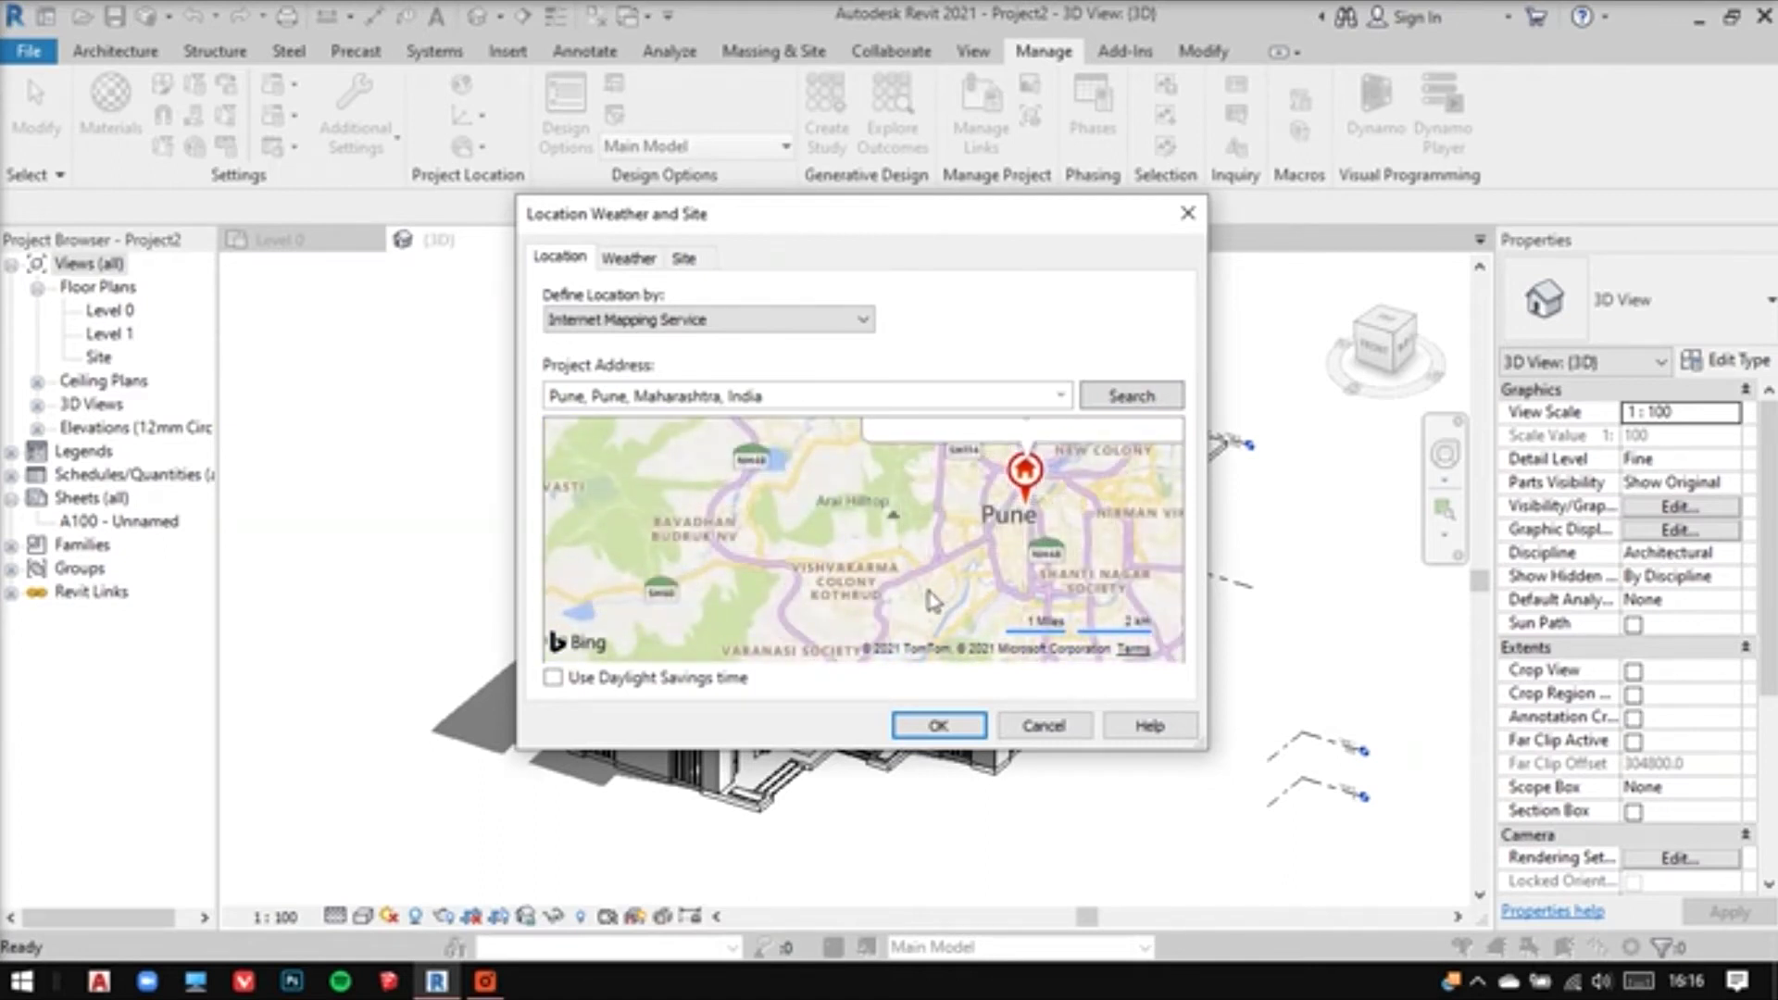
left_click_drag(802, 509, 718, 528)
left_click_drag(940, 477, 802, 458)
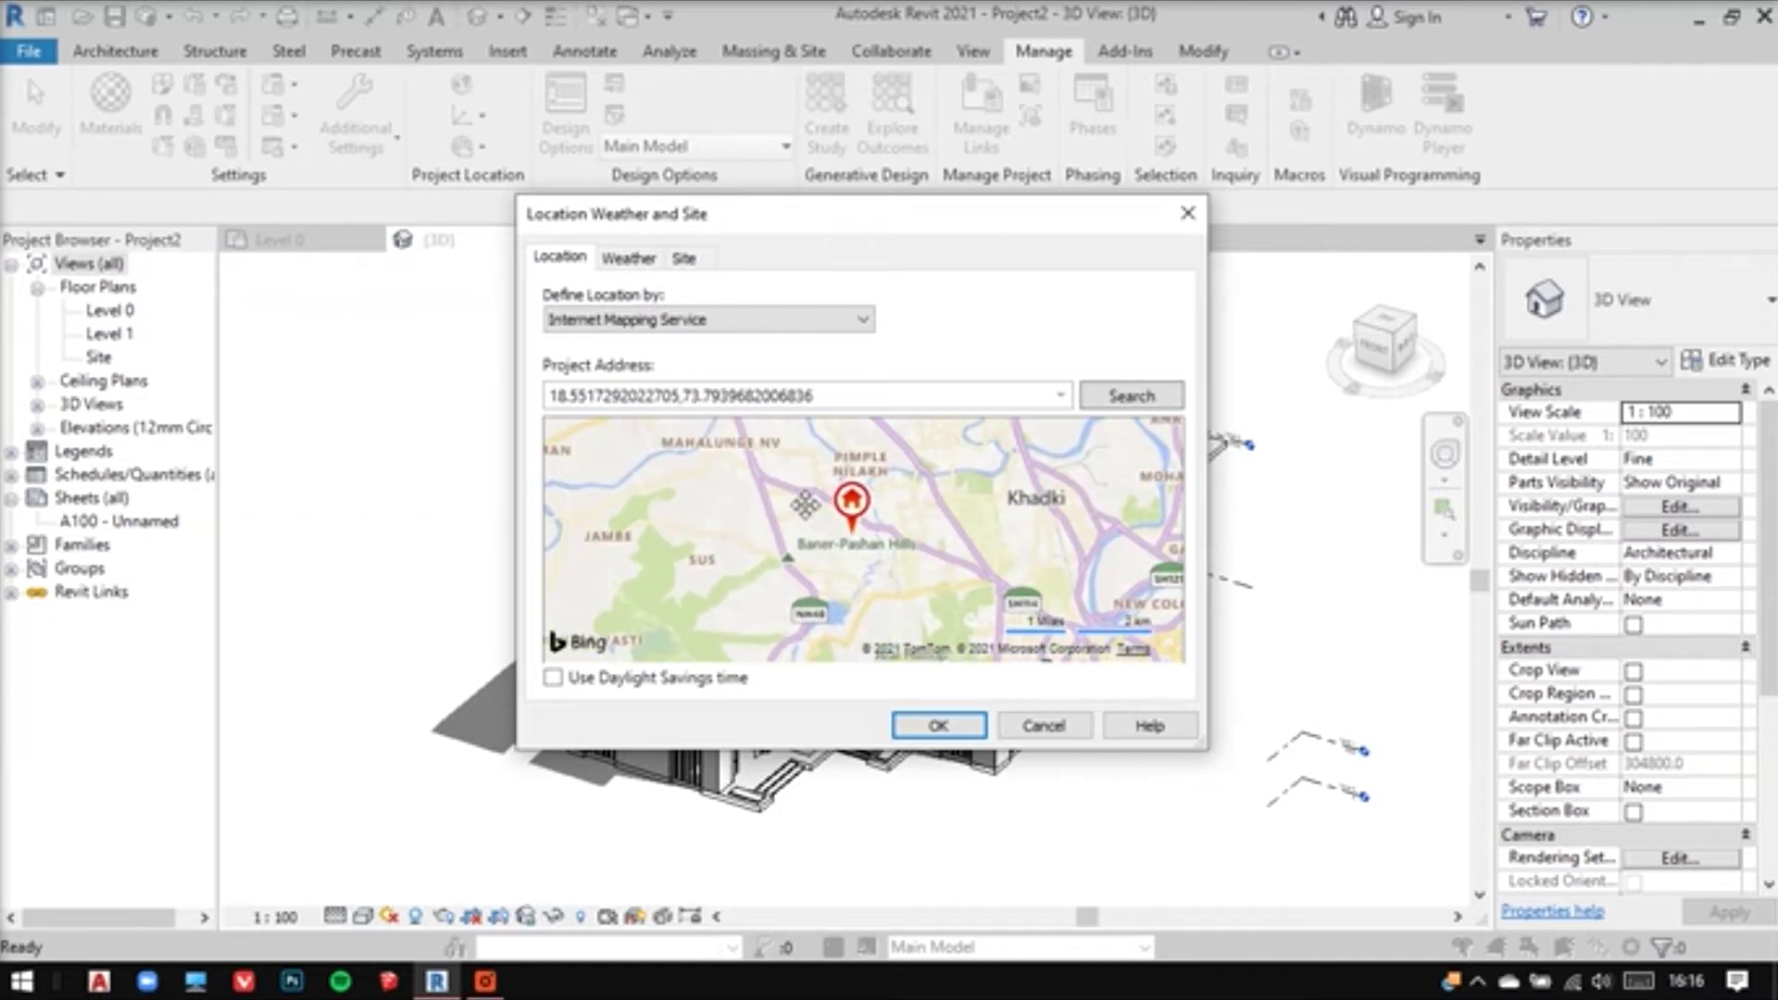
scroll(824, 521, "up", 2)
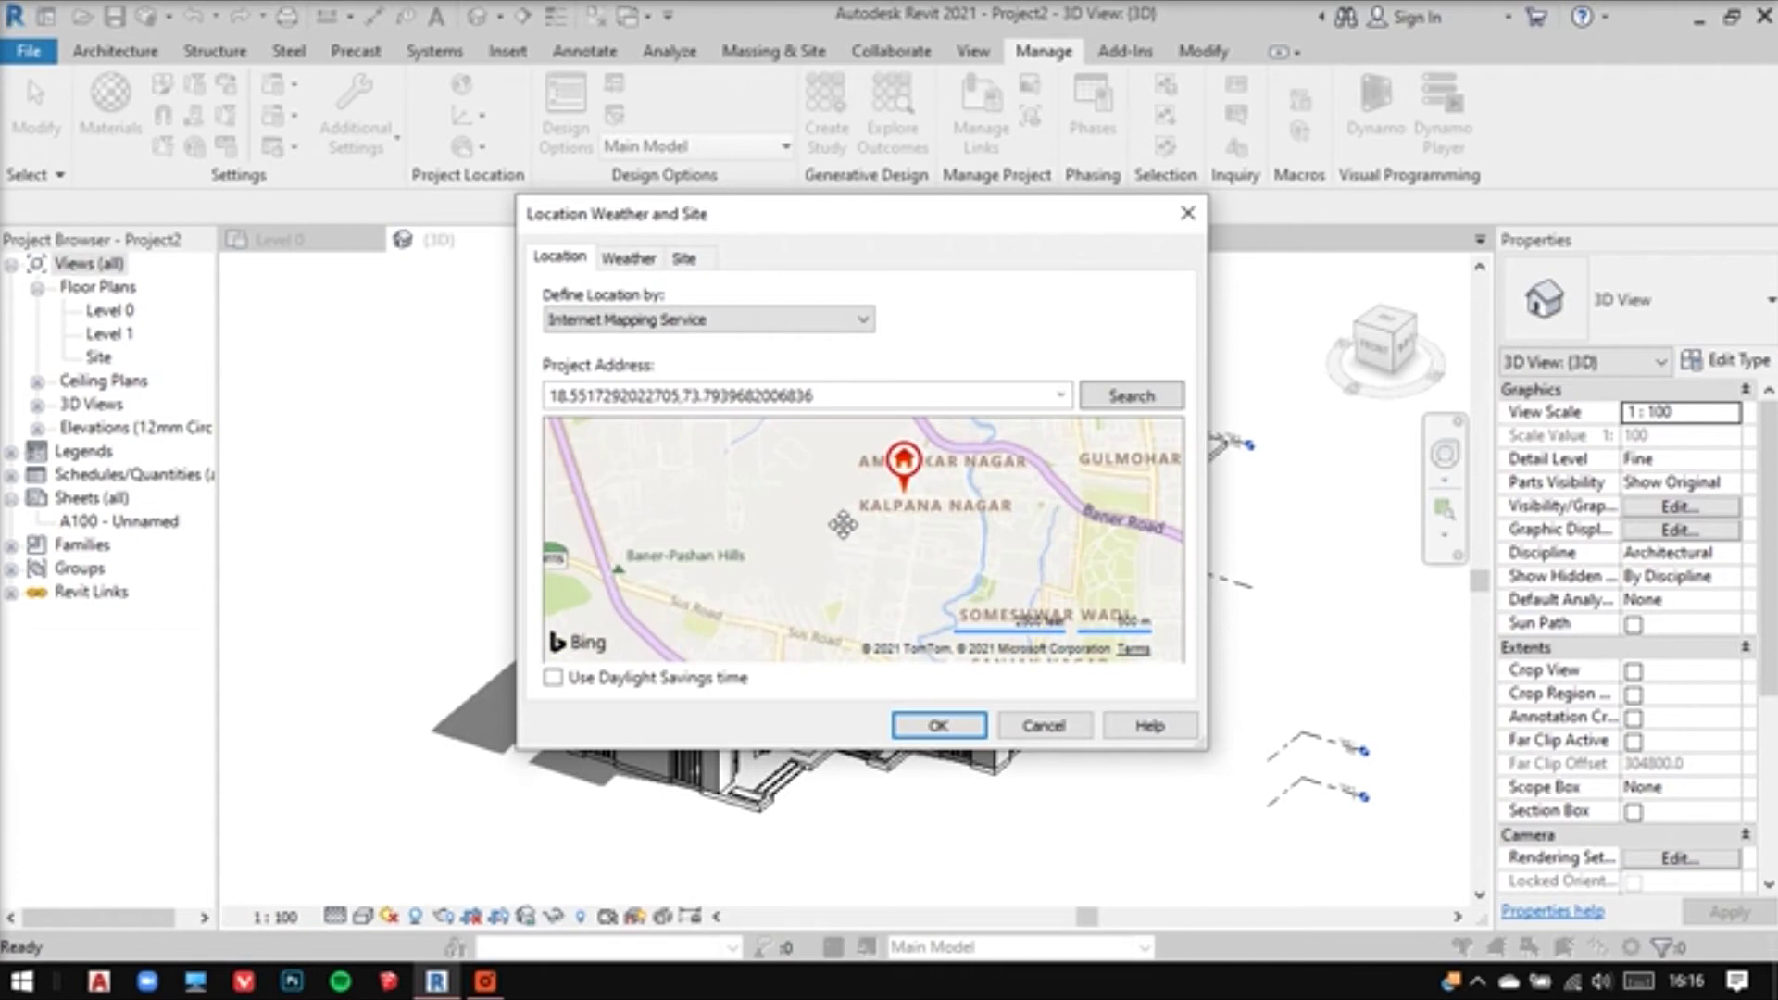
left_click_drag(843, 525, 637, 482)
mouse_move(977, 582)
scroll(822, 554, "up", 1)
scroll(822, 554, "up", 1)
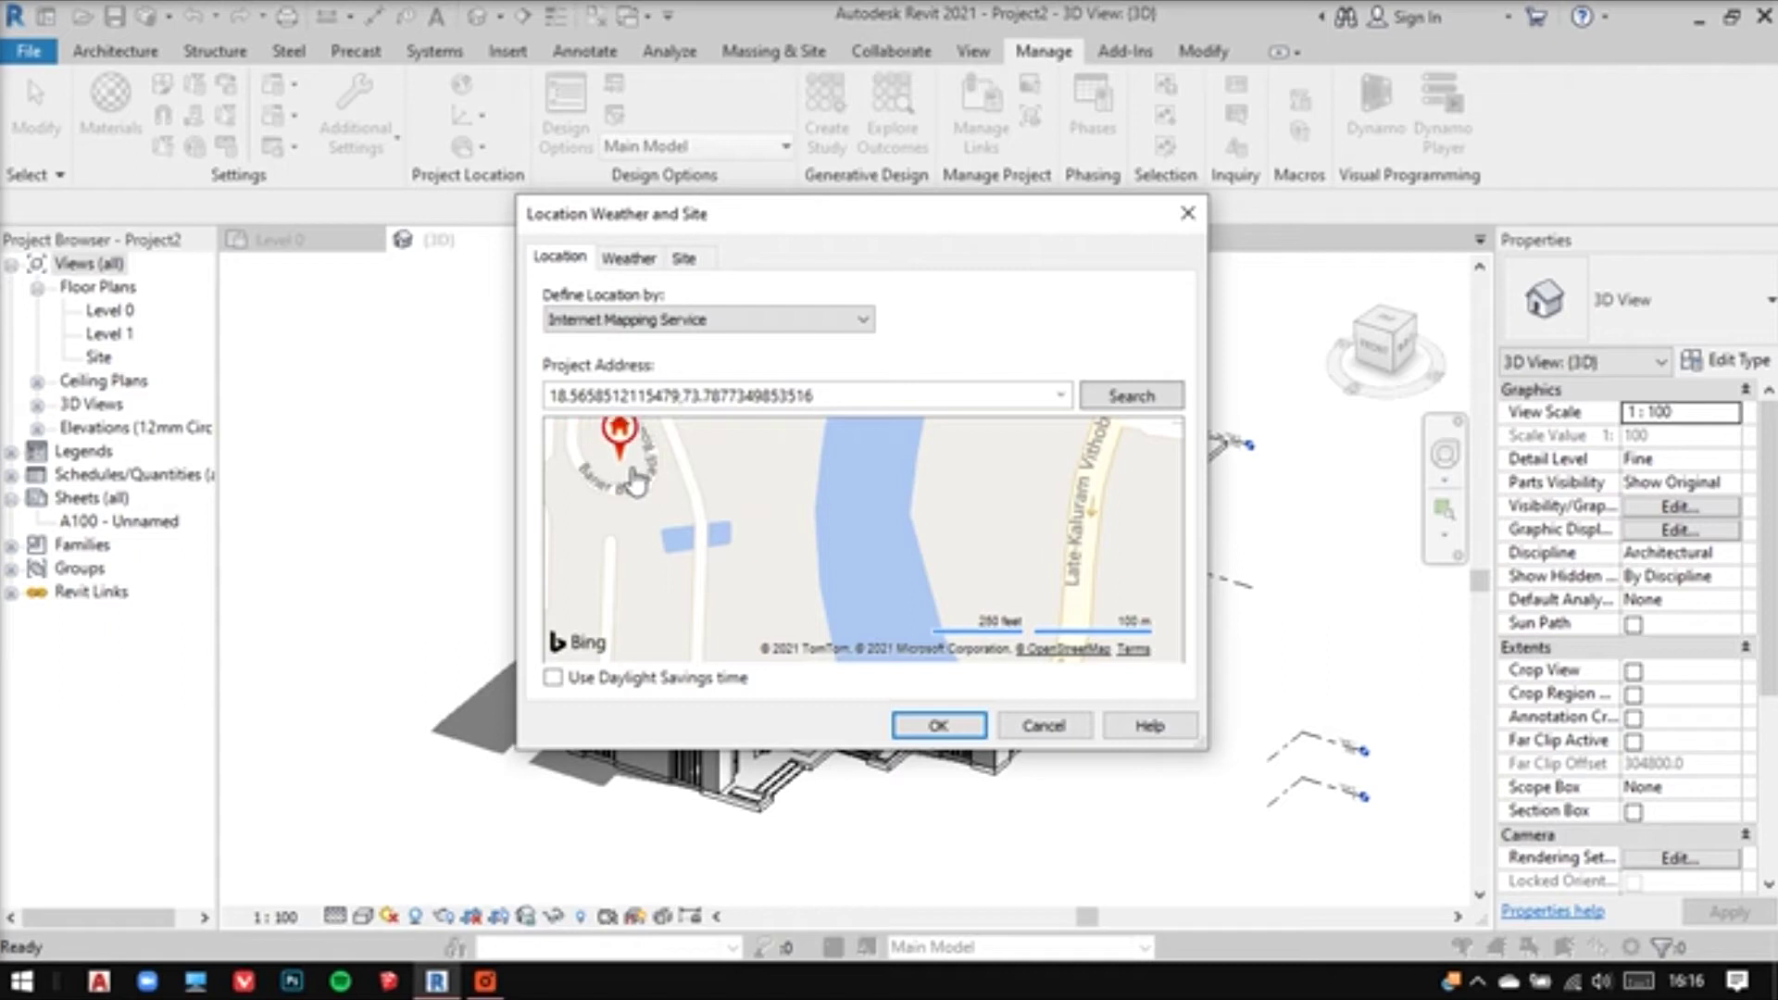
scroll(872, 521, "up", 1)
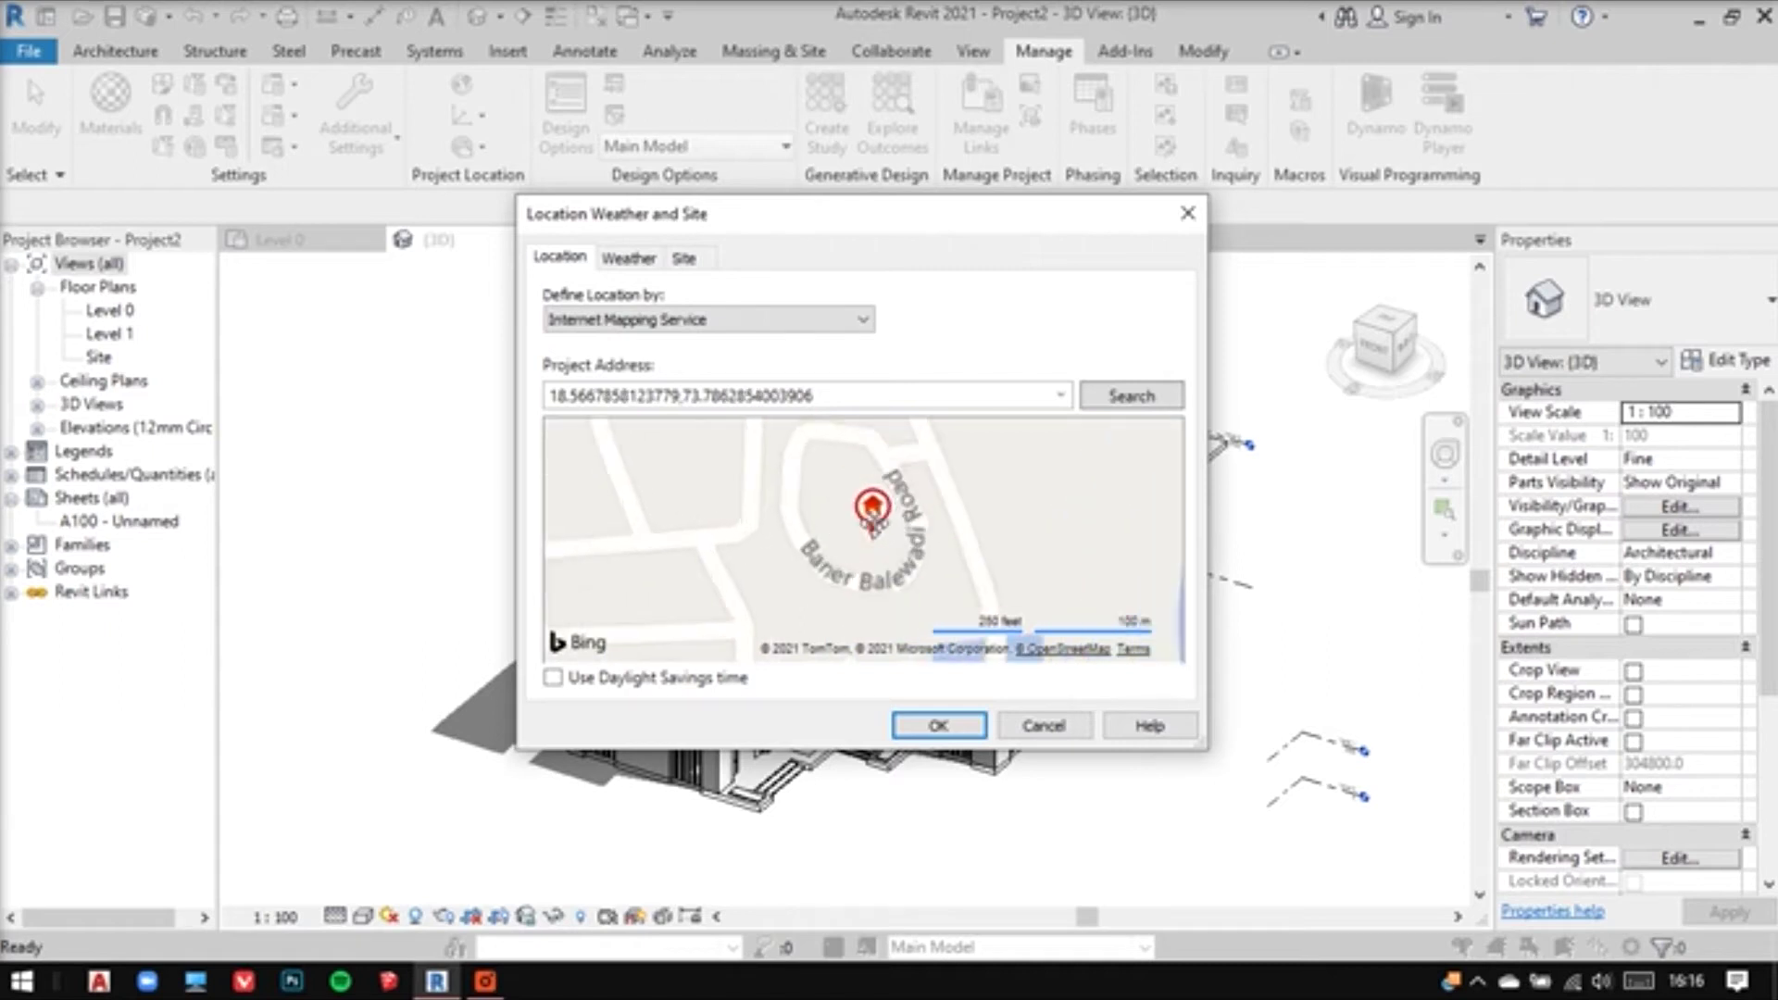
scroll(873, 522, "up", 1)
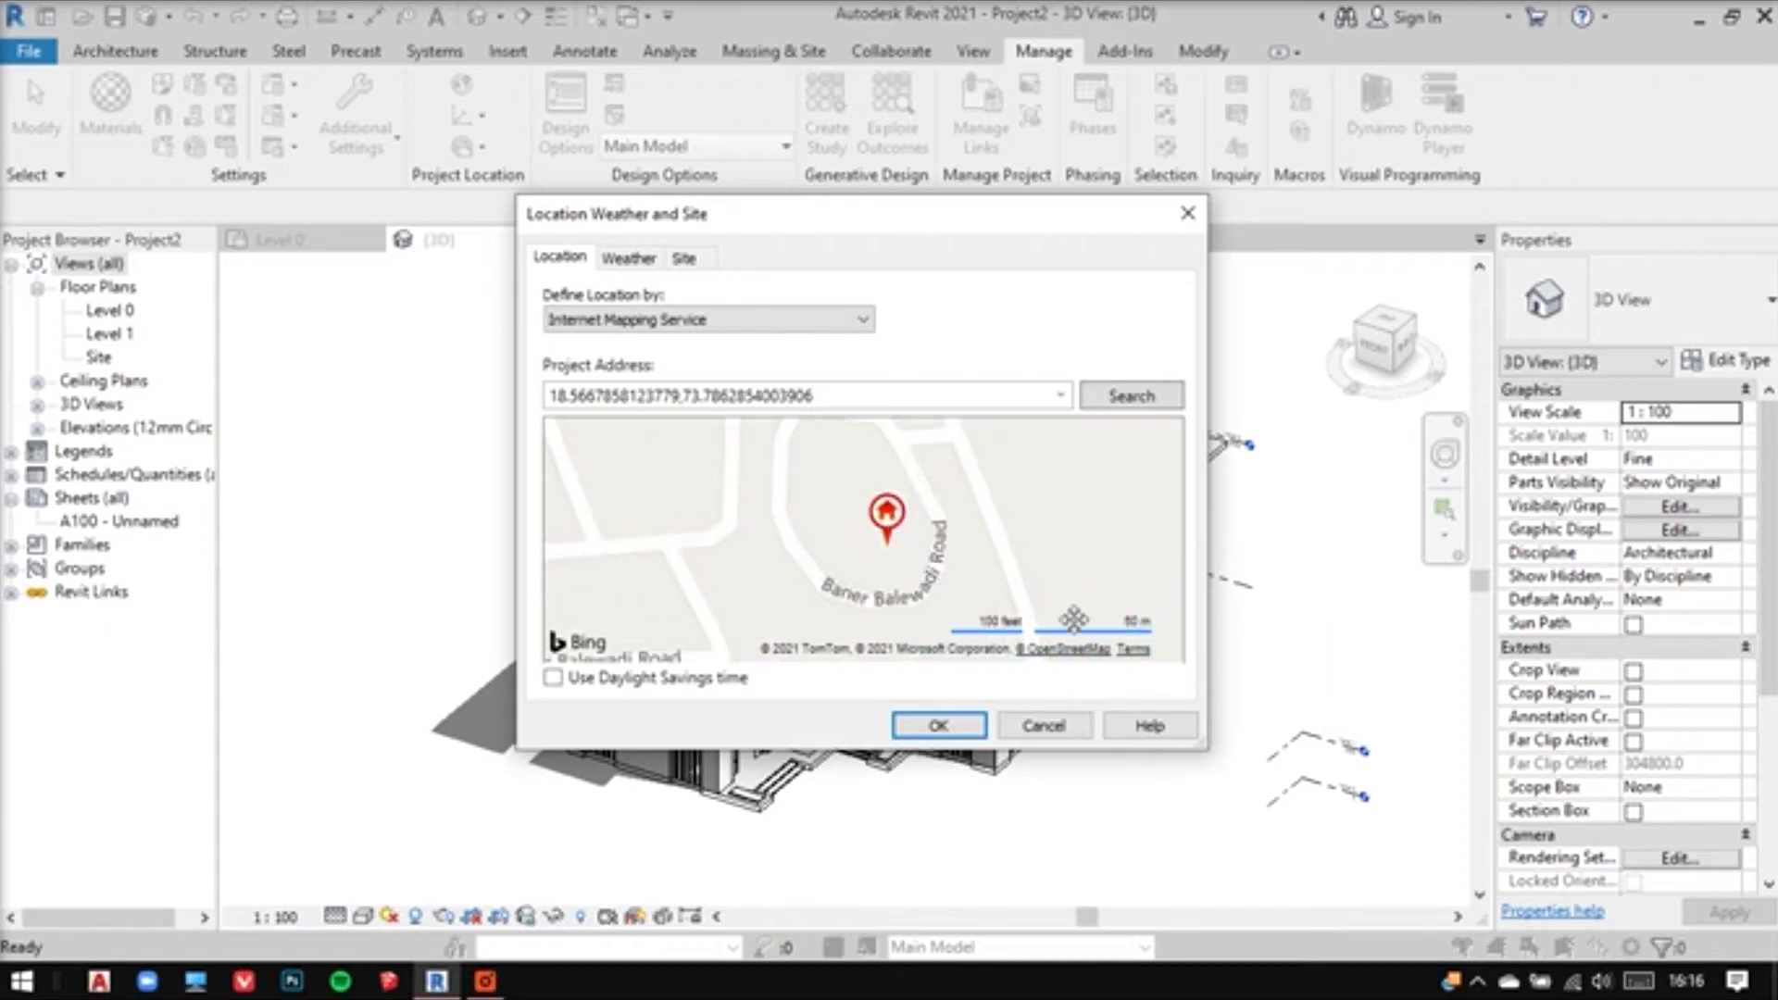
left_click(966, 738)
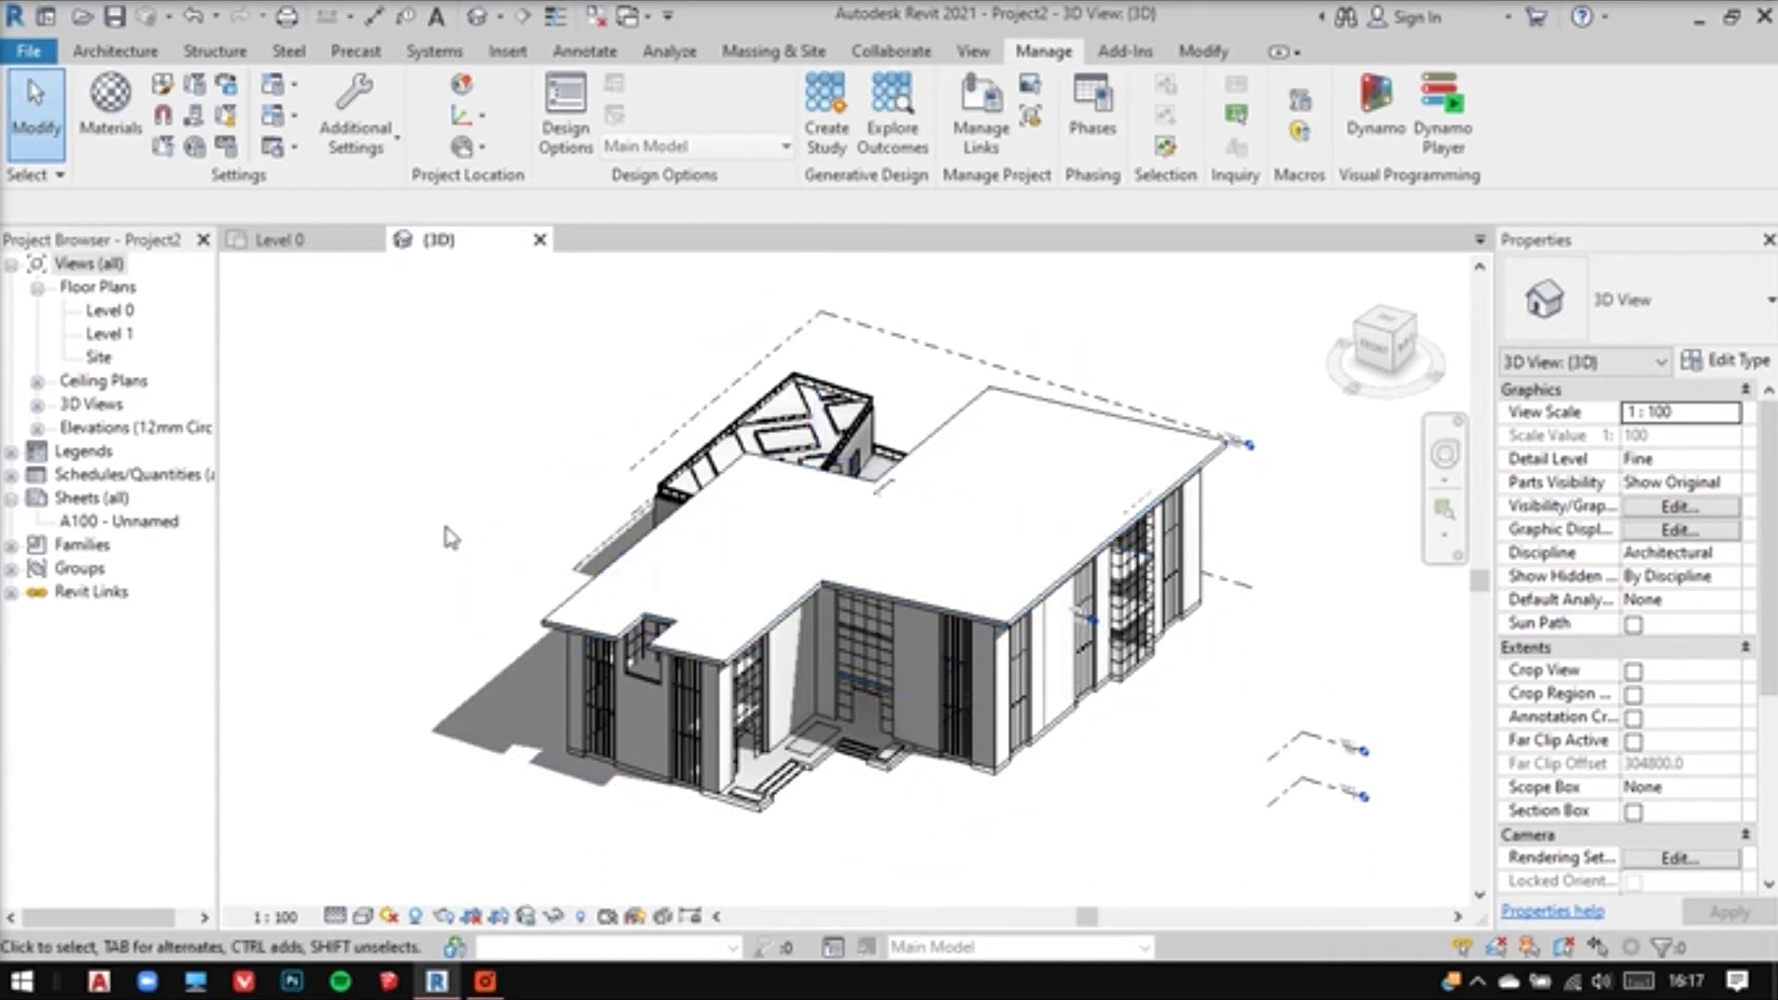
Open the Site floor plan and zoom in on the building
left_click(463, 148)
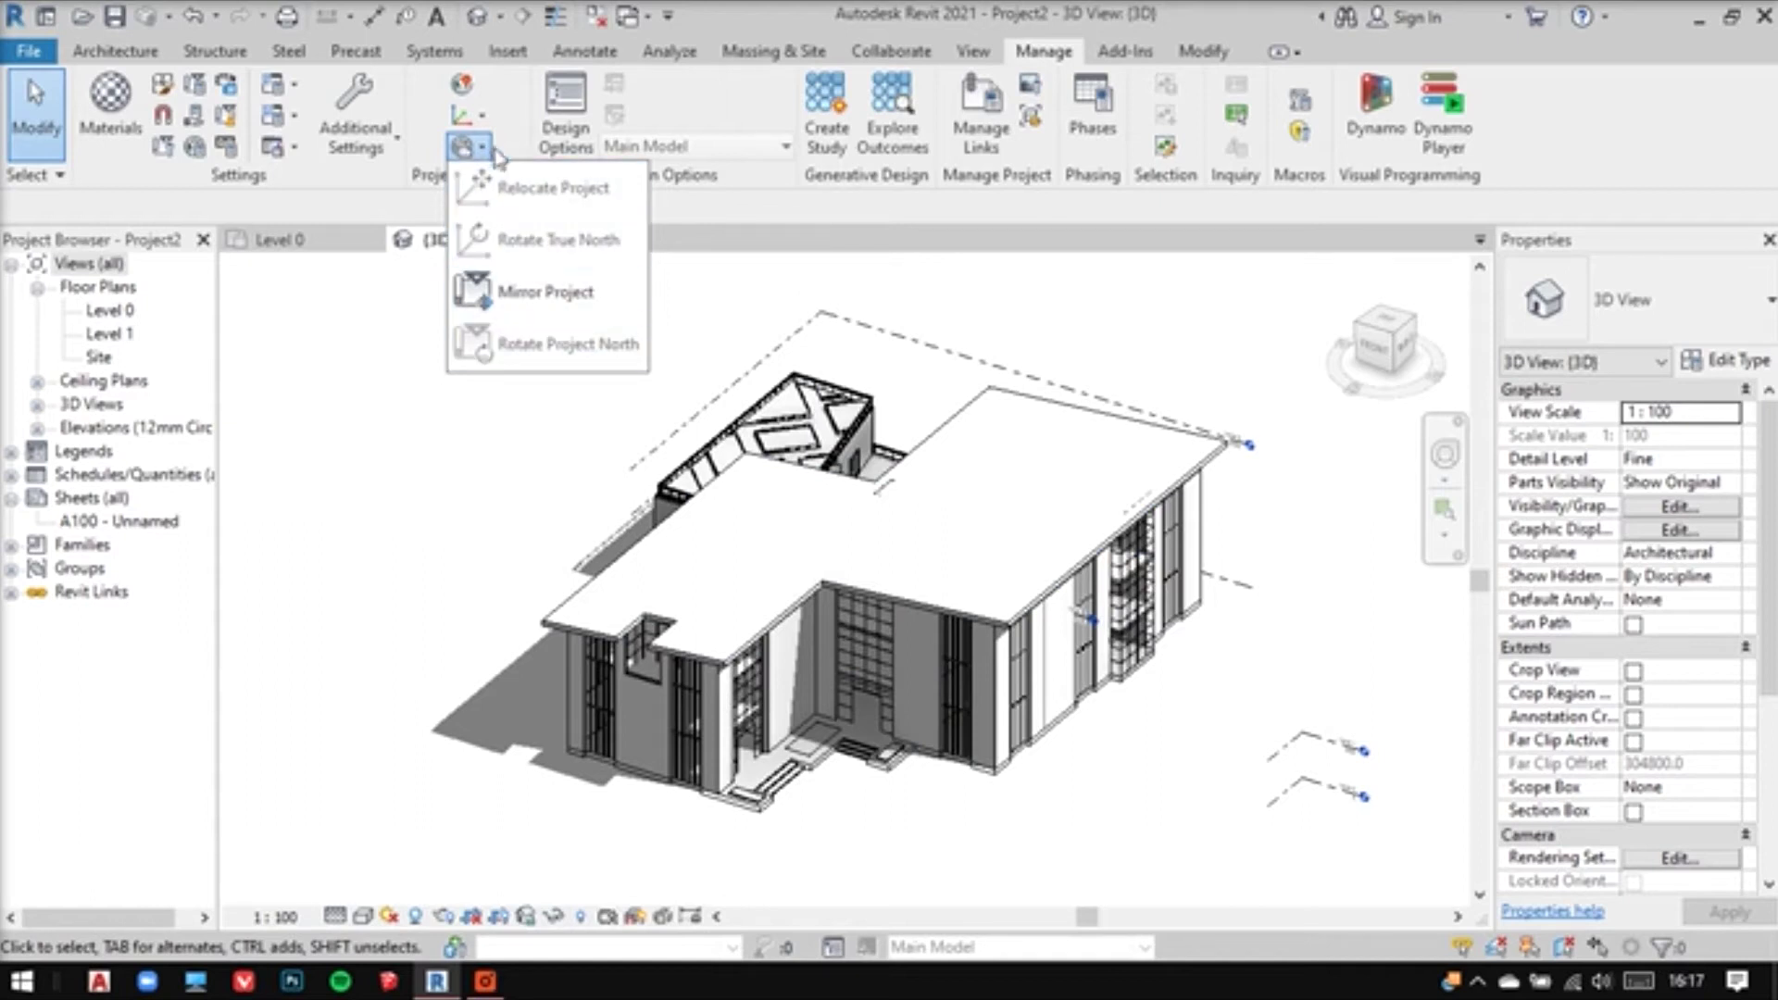
left_click(481, 148)
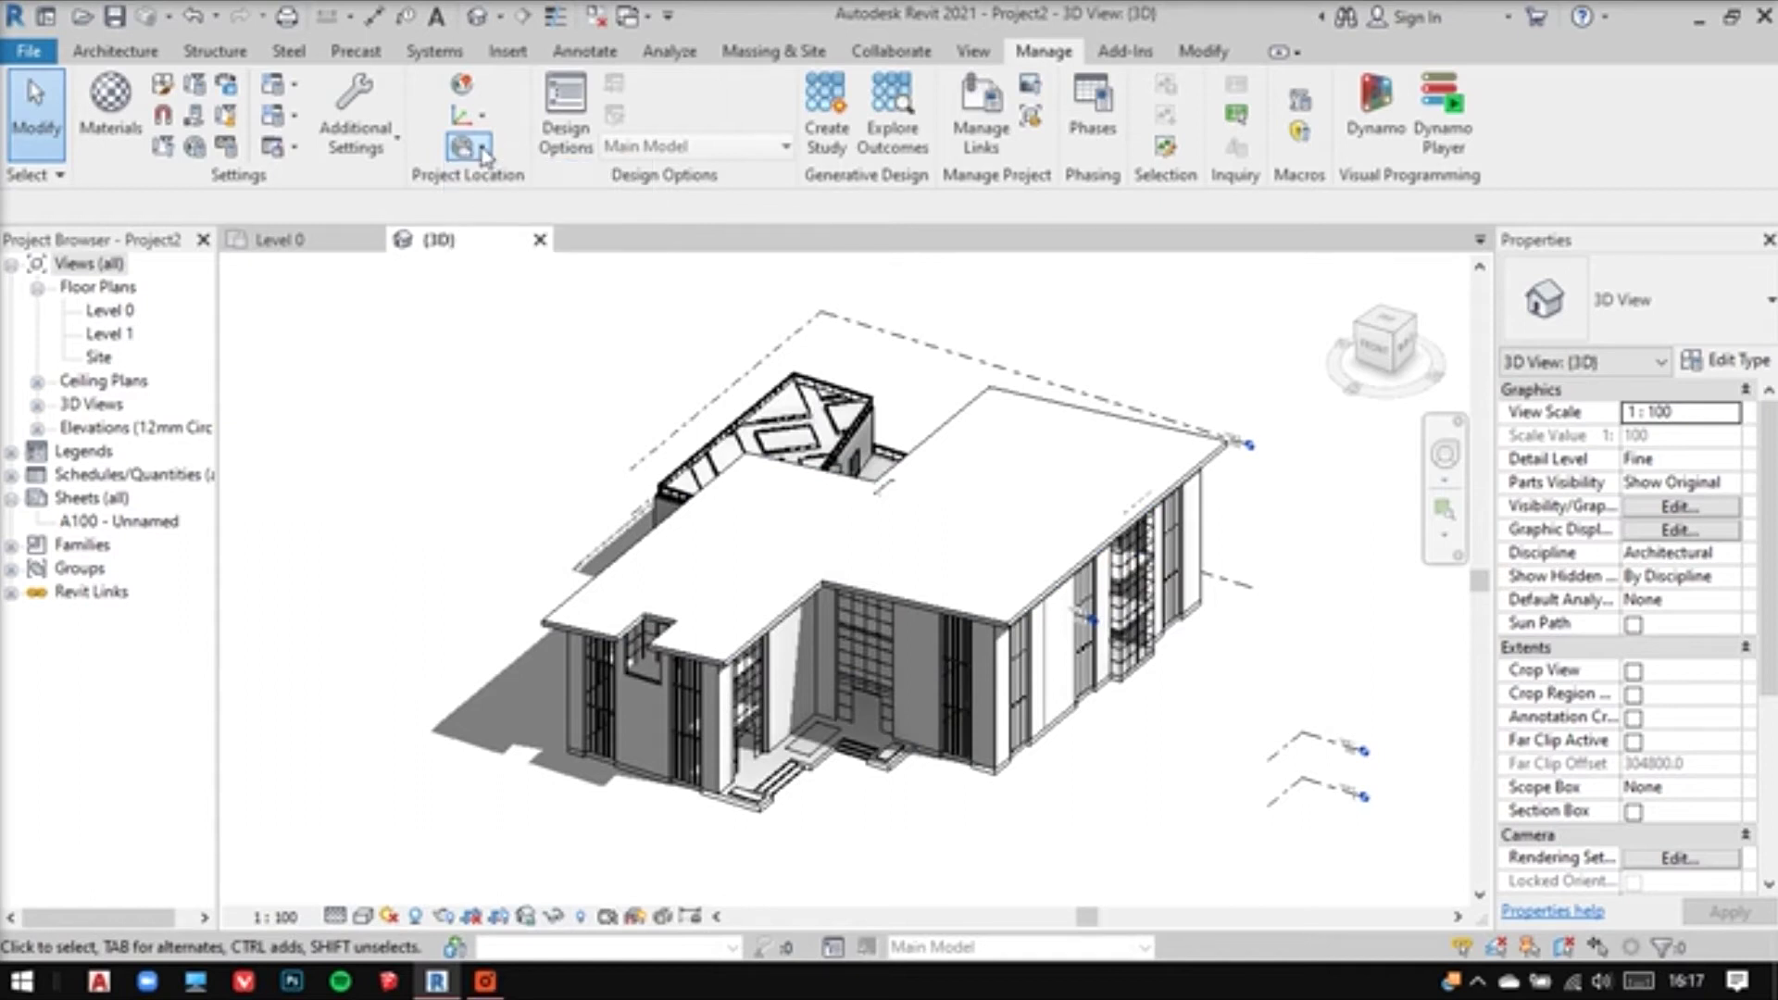
double_click(99, 358)
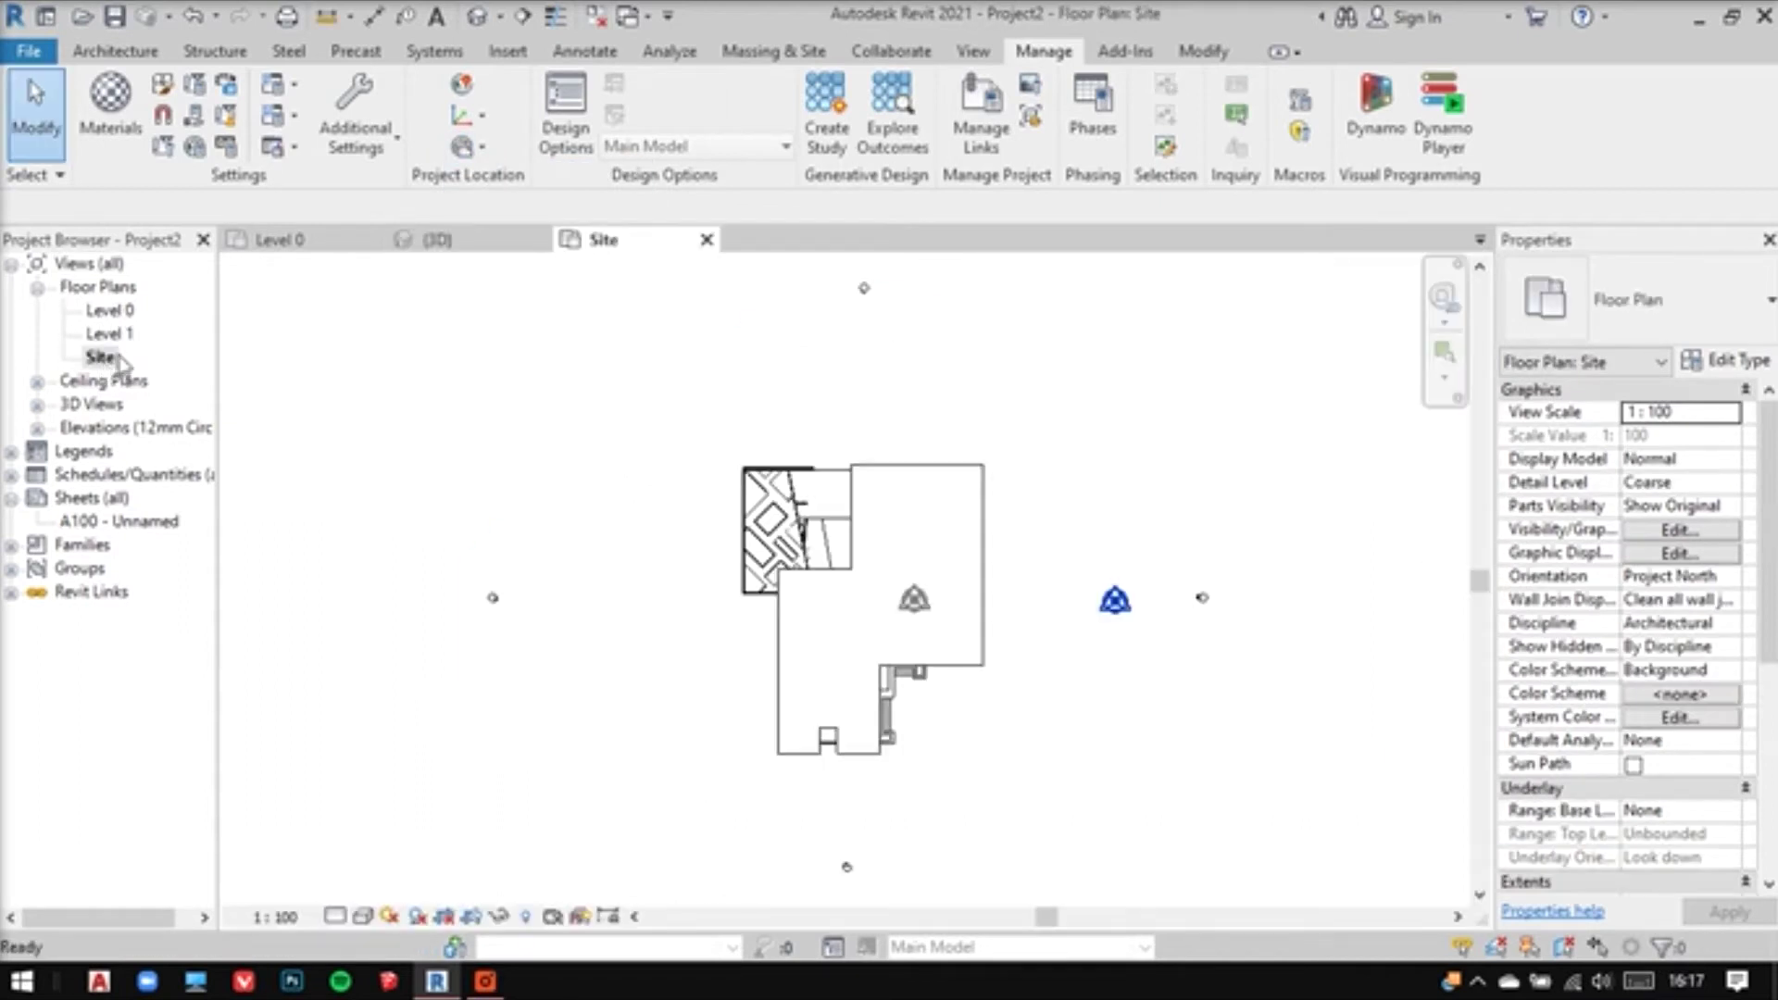
scroll(1028, 682, "up", 2)
scroll(1016, 675, "down", 2)
scroll(833, 621, "up", 2)
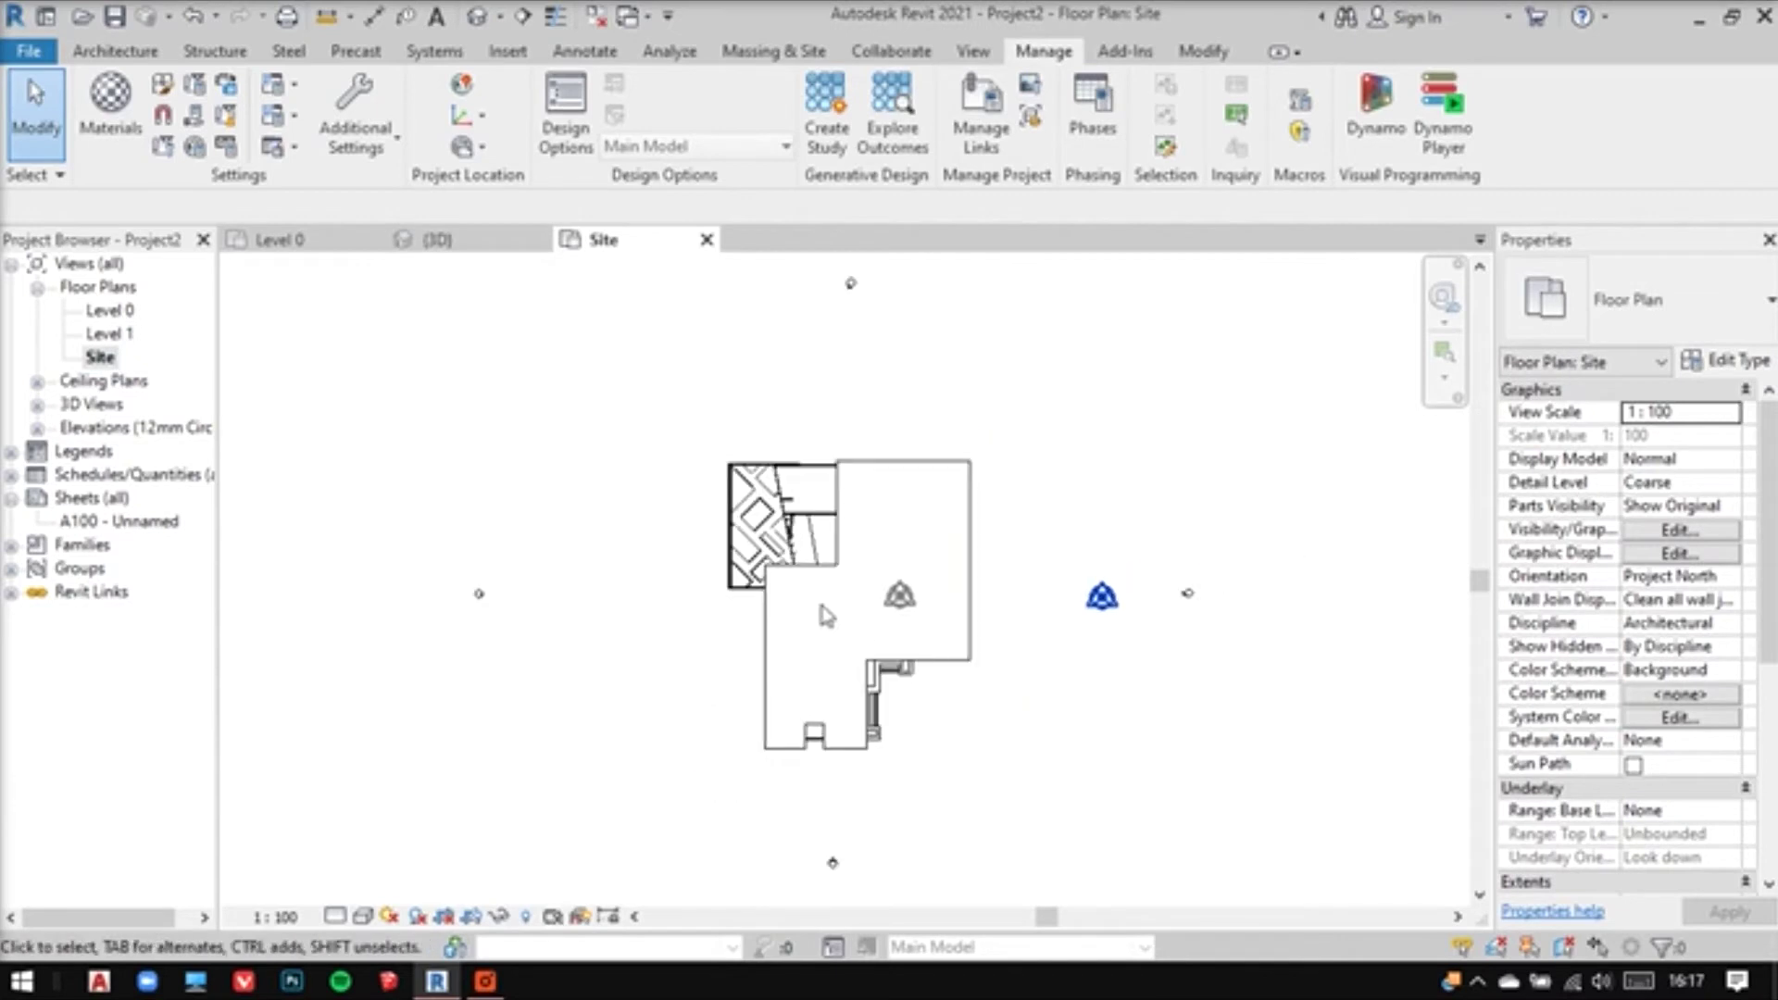
scroll(972, 703, "down", 2)
scroll(1028, 715, "up", 1)
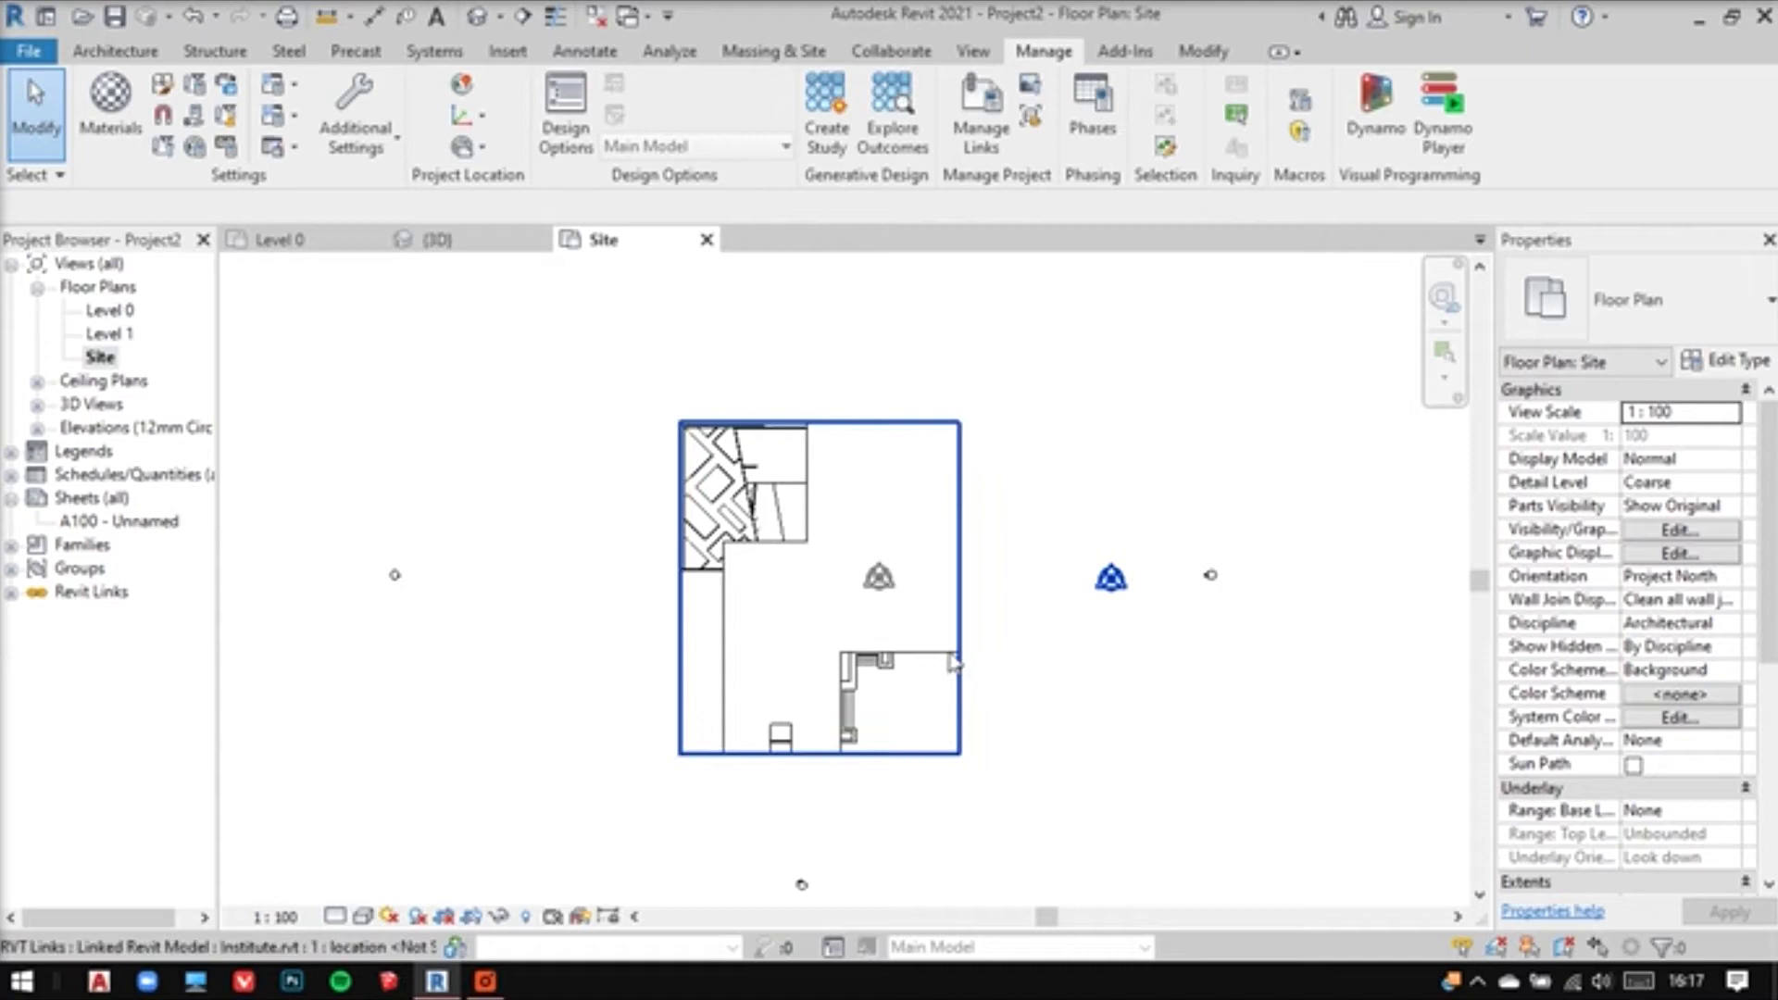
scroll(1770, 453, "down", 1)
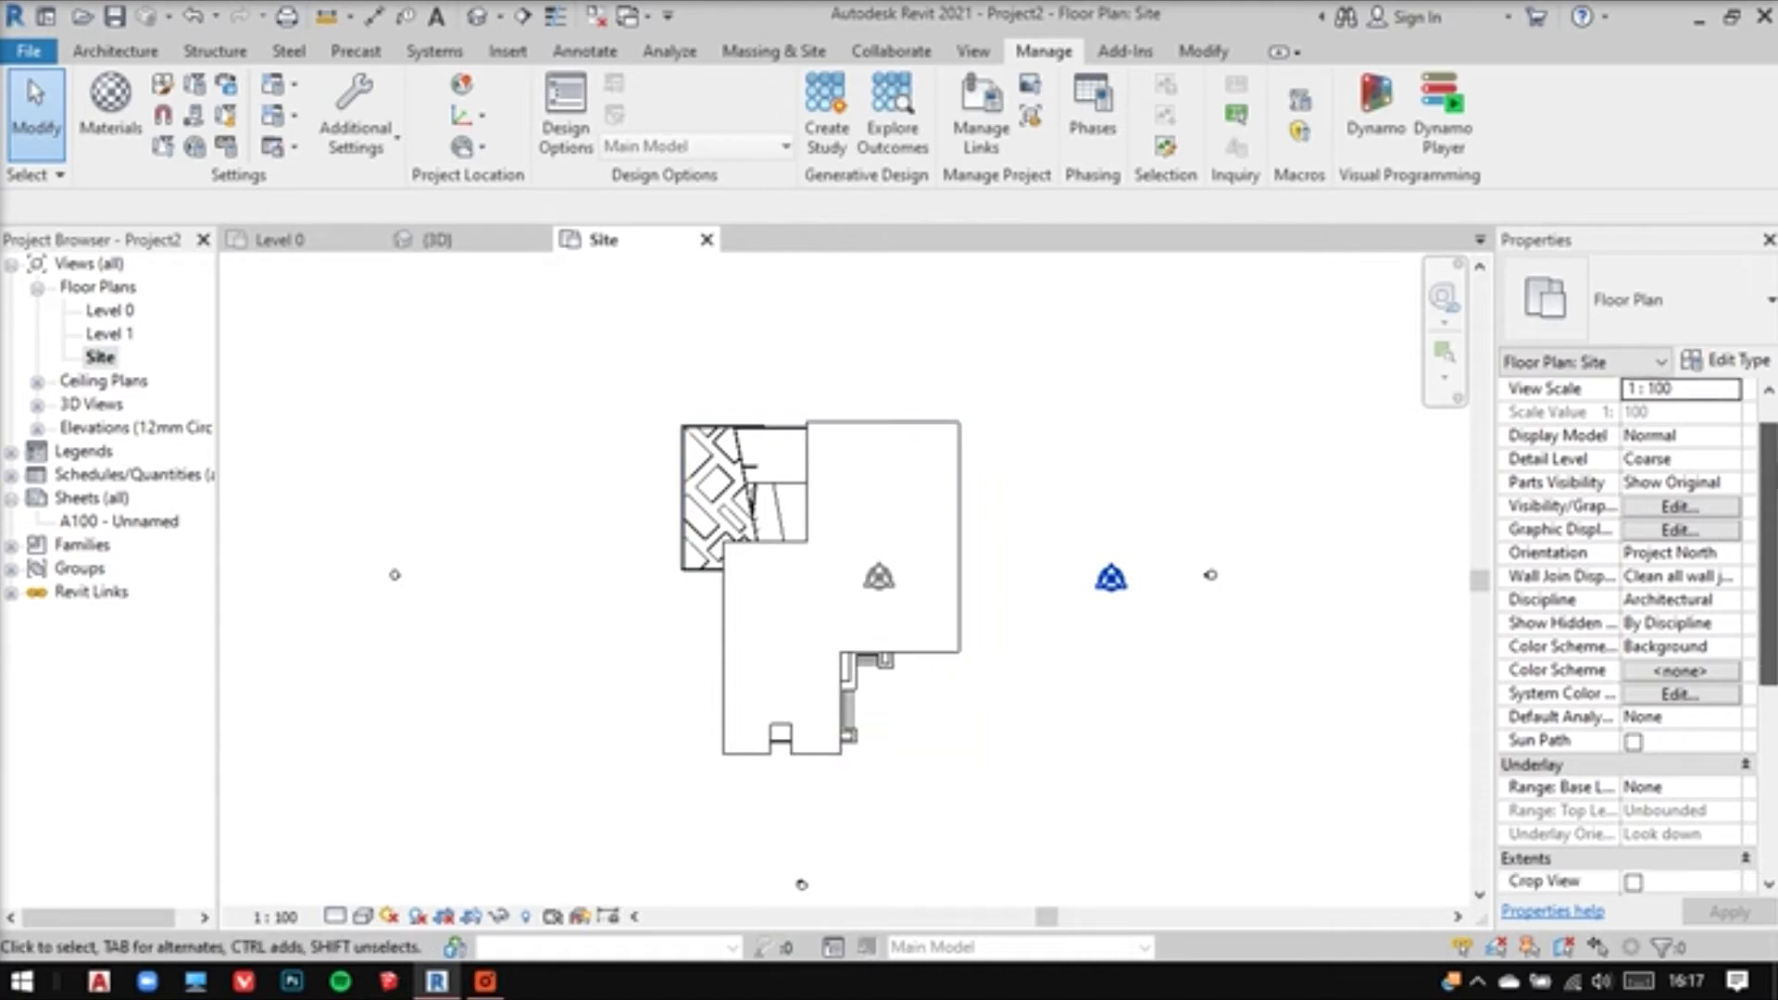
scroll(1629, 634, "down", 4)
scroll(1630, 635, "down", 2)
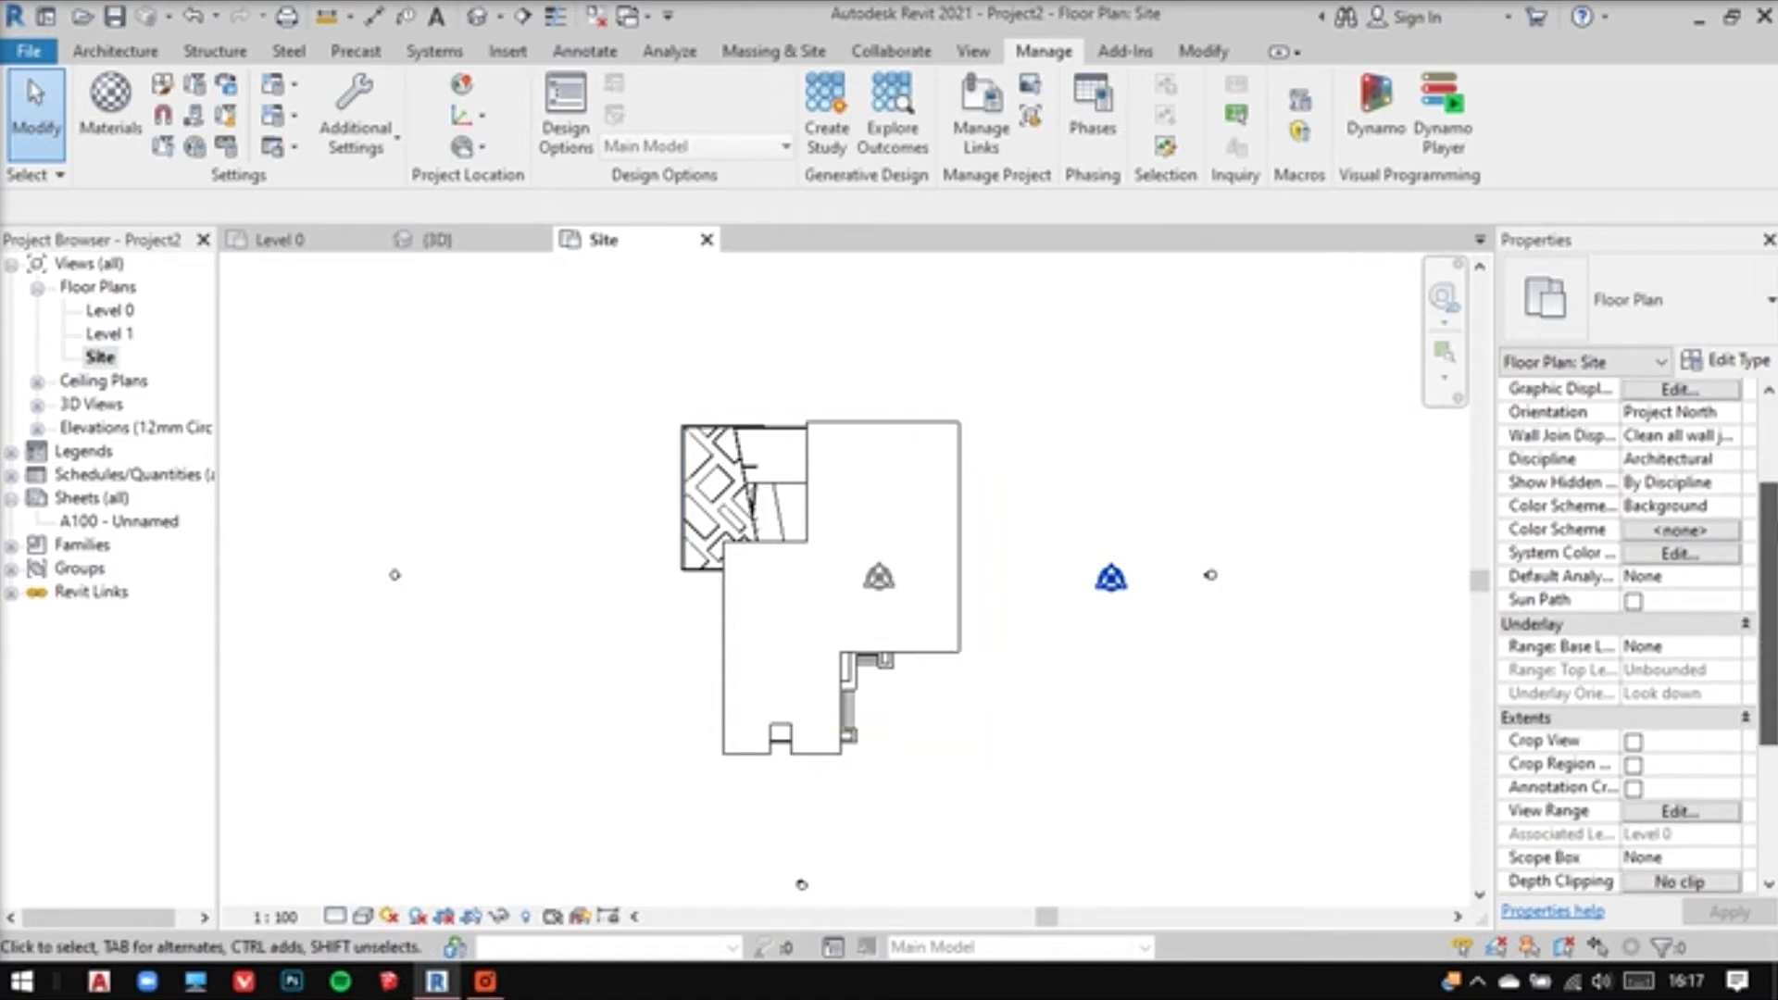
scroll(1773, 494, "up", 4)
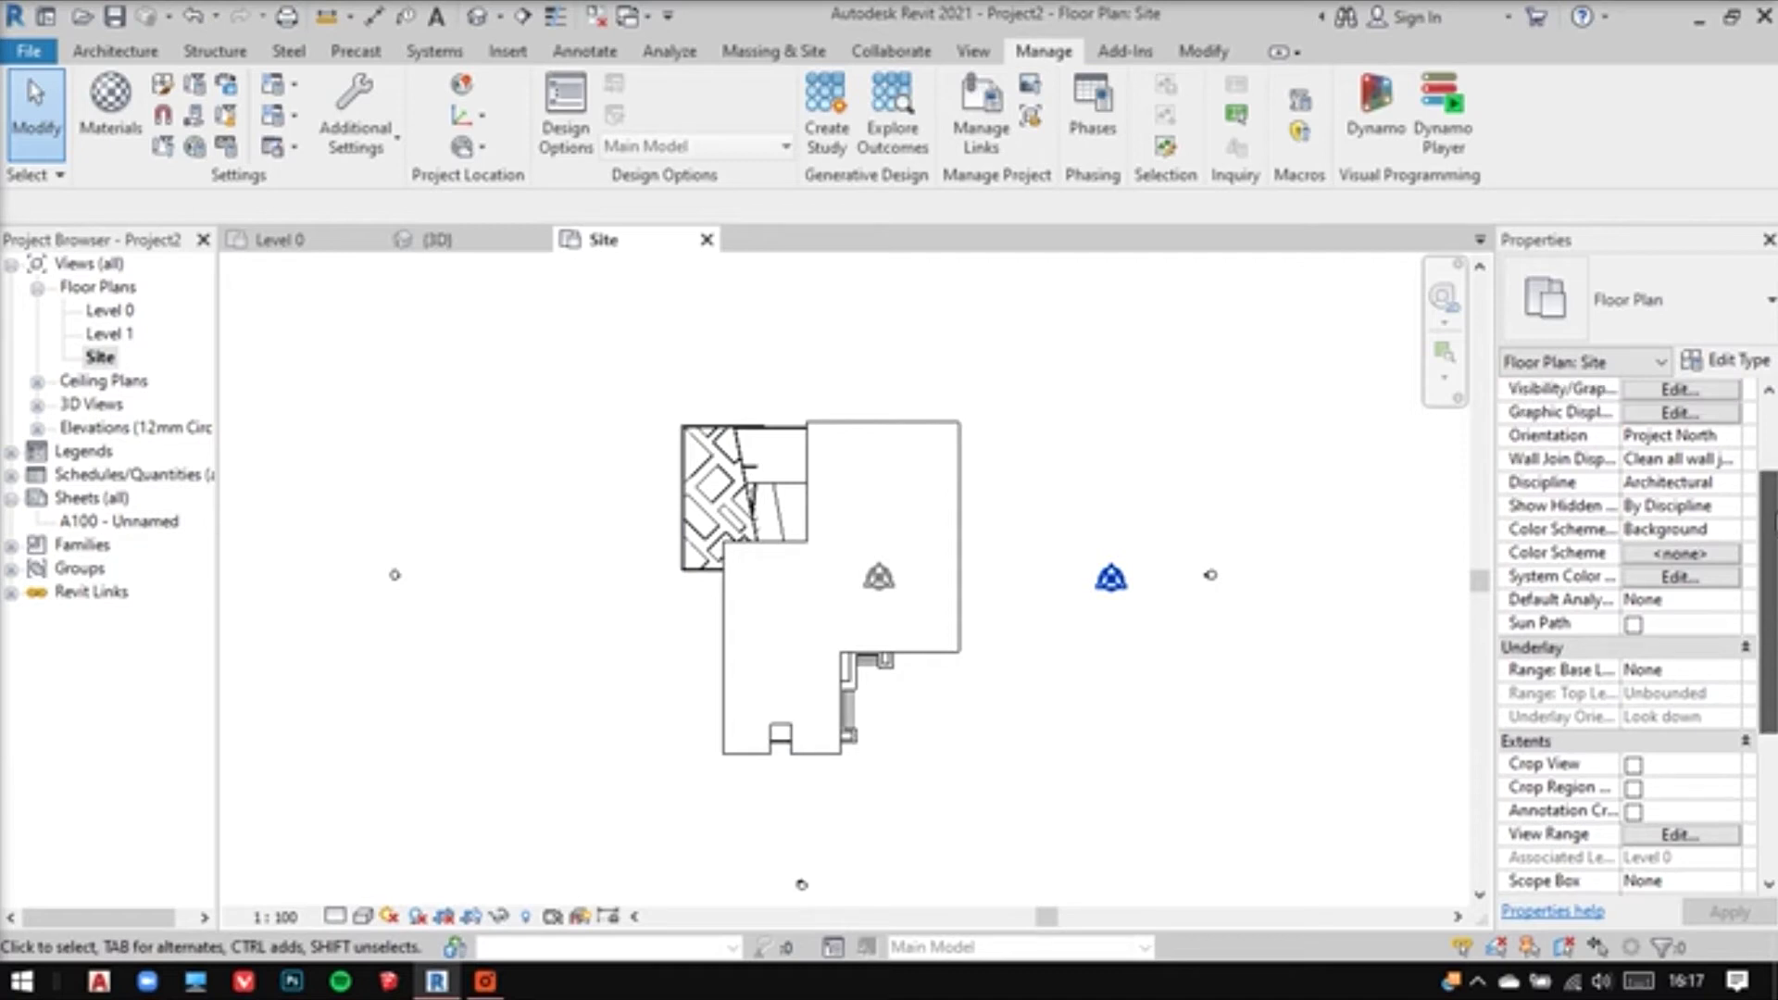
scroll(1773, 494, "up", 2)
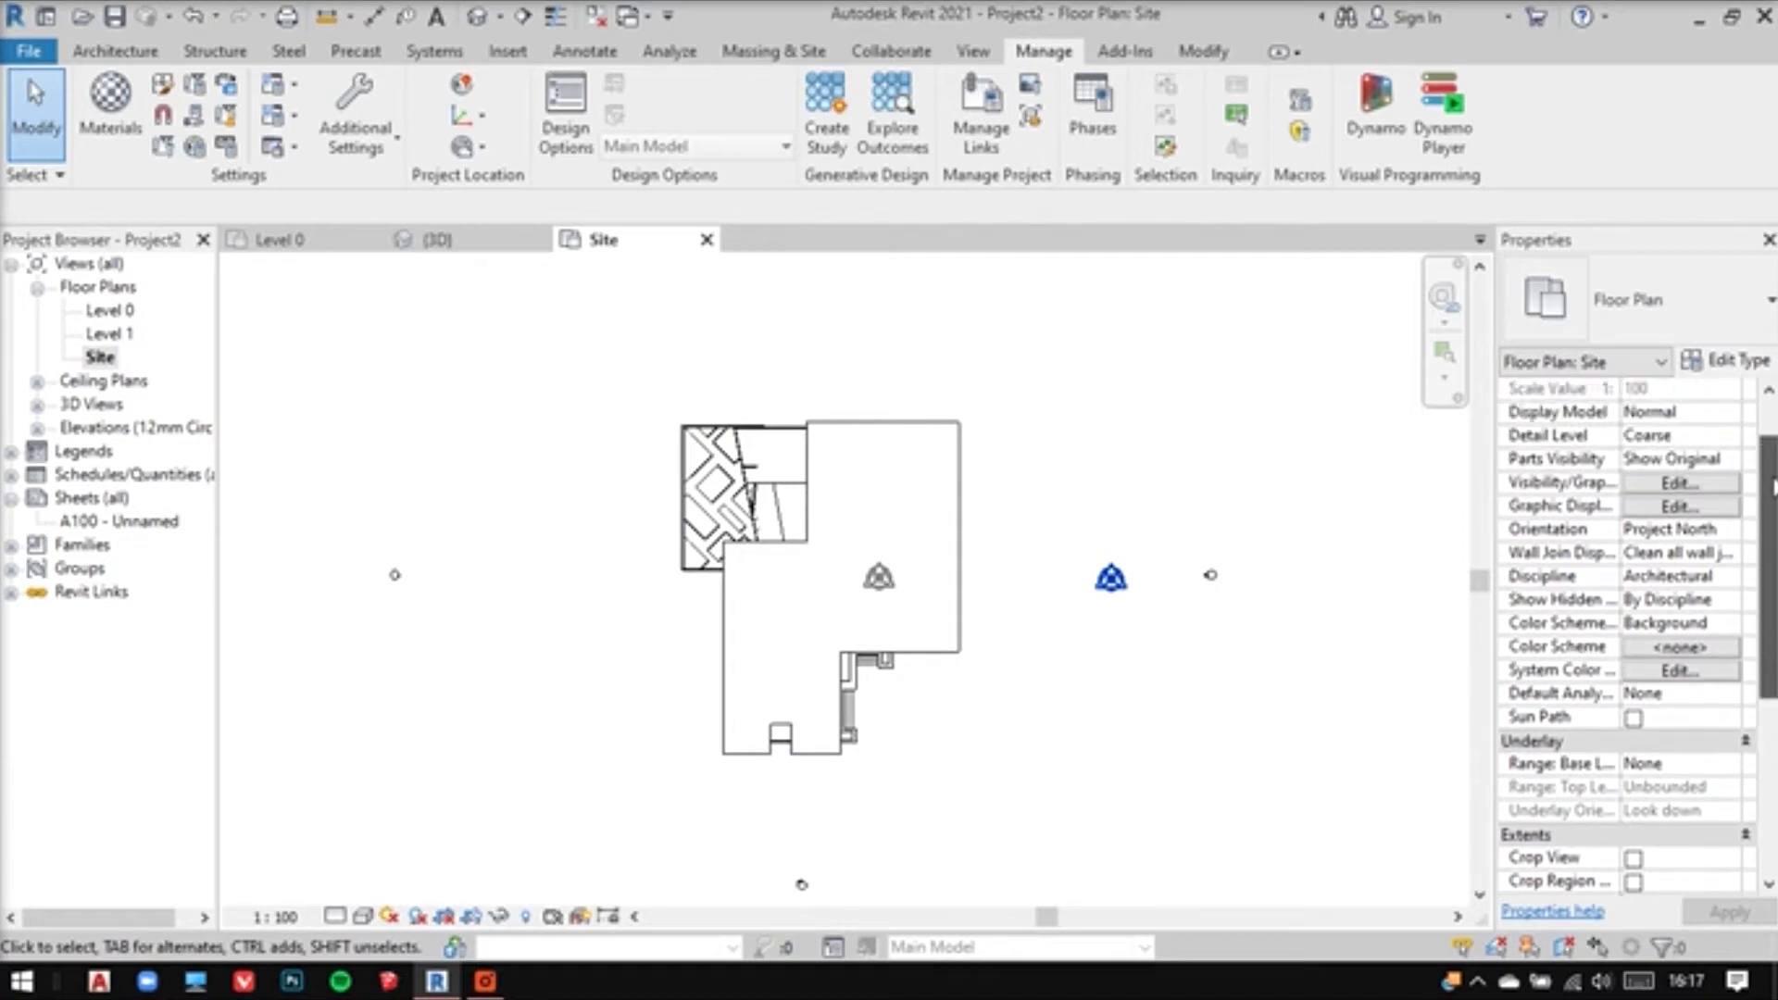
scroll(1773, 476, "up", 1)
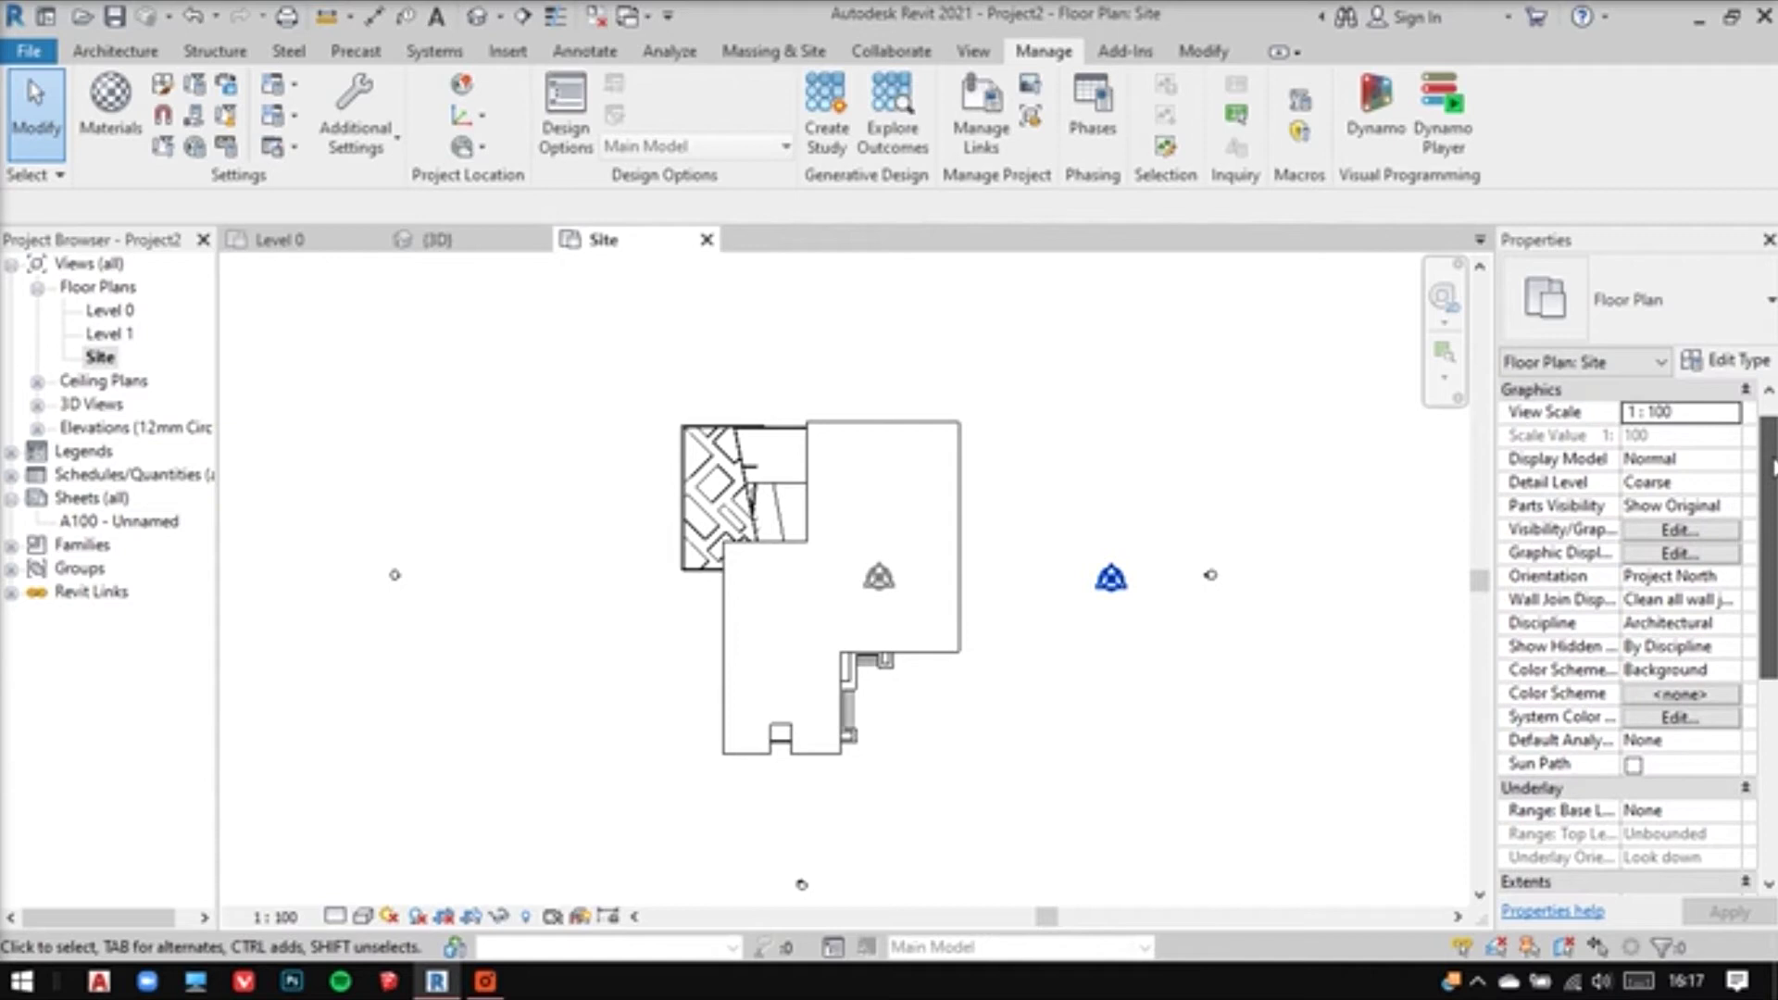
scroll(1774, 465, "down", 1)
Change the Site plan orientation from Project North to True North and apply
left_click(1727, 553)
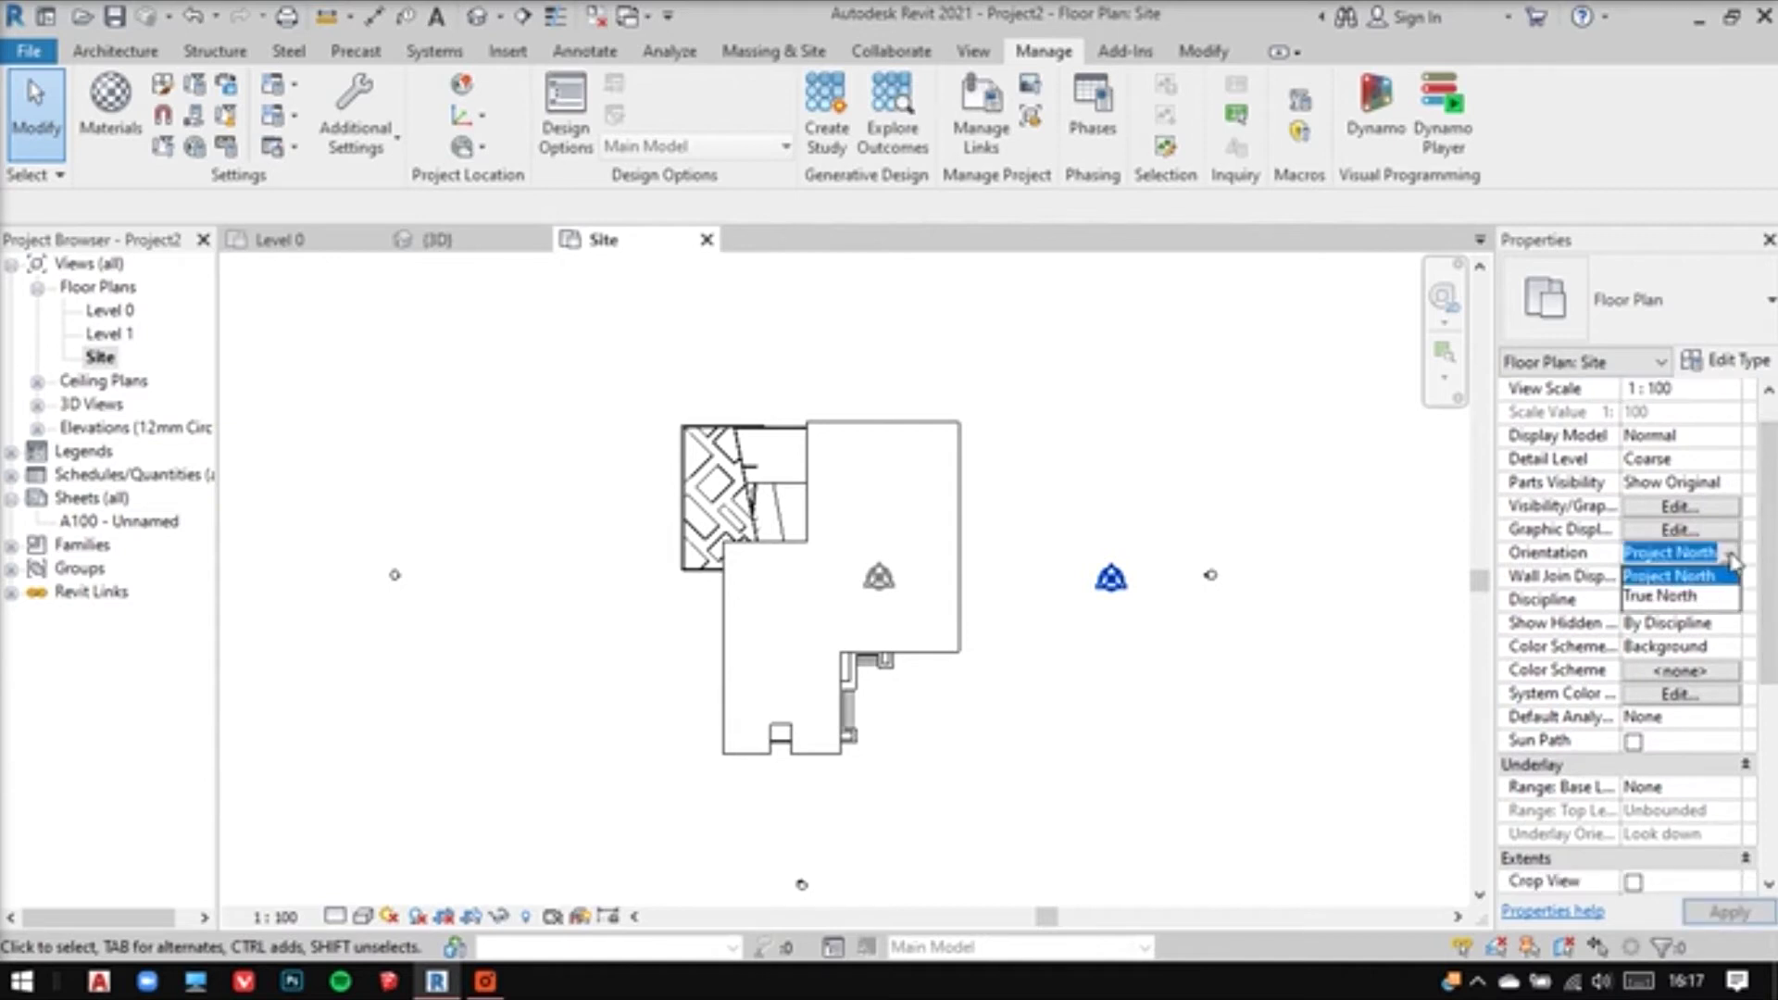
left_click(1666, 596)
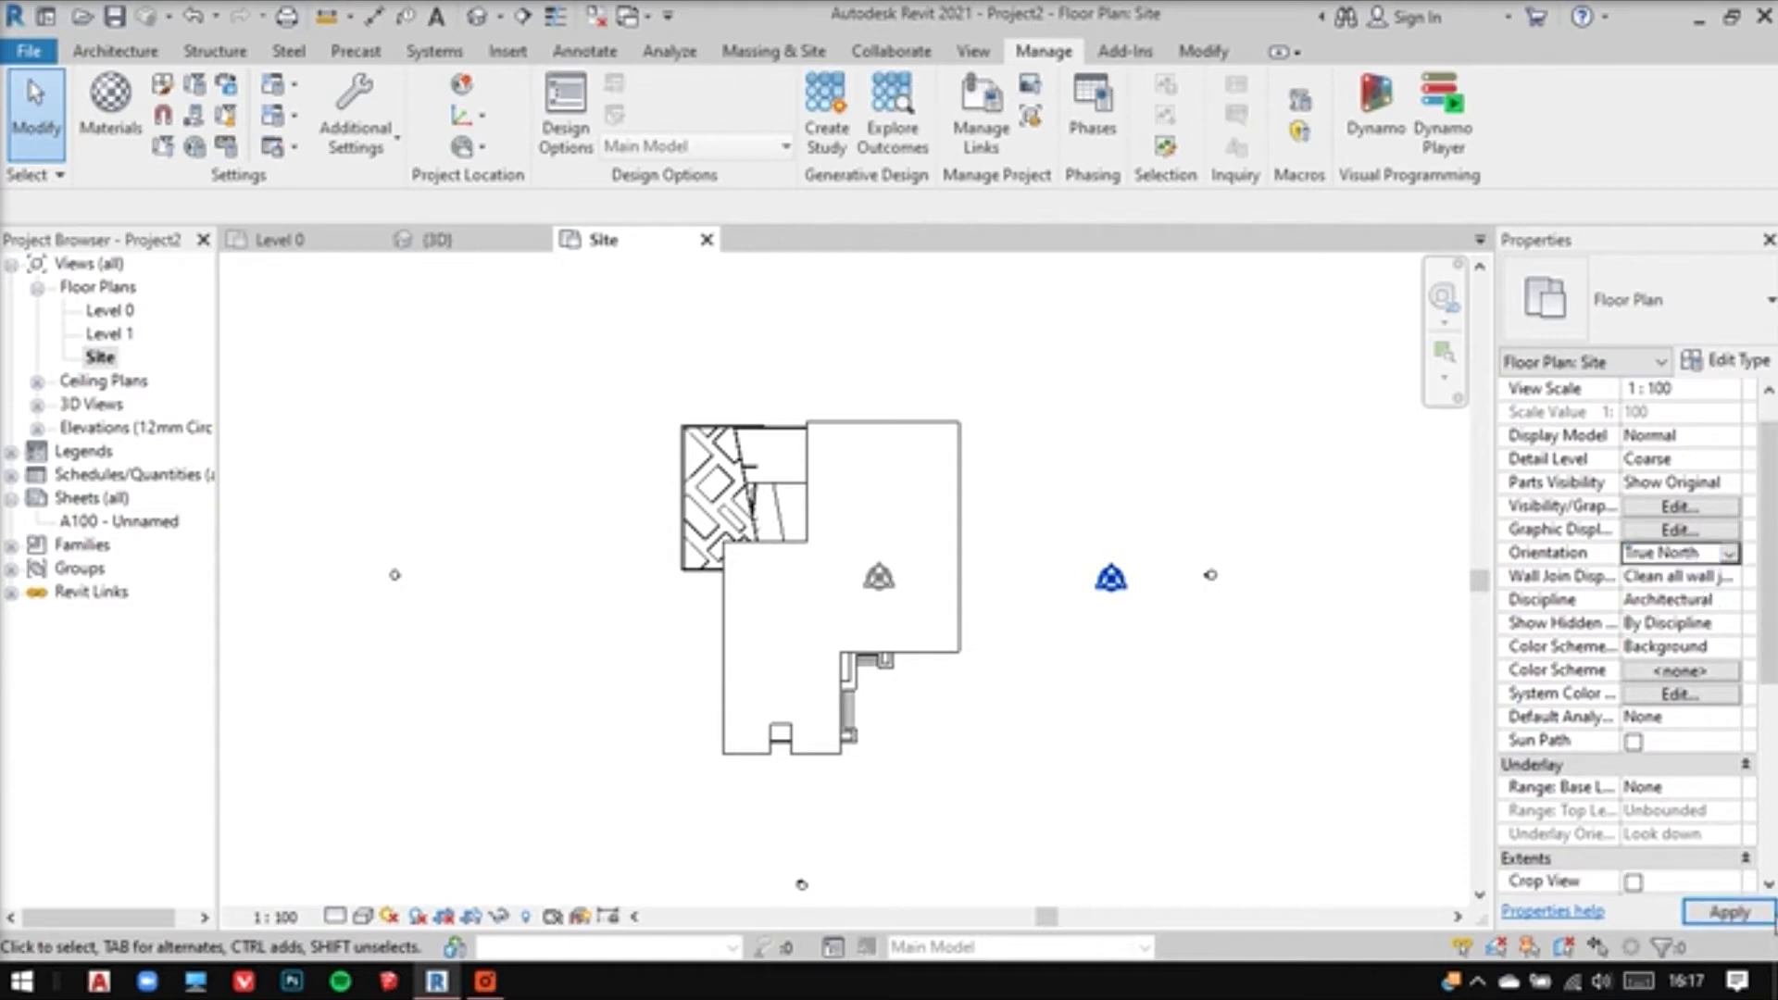
left_click(1730, 912)
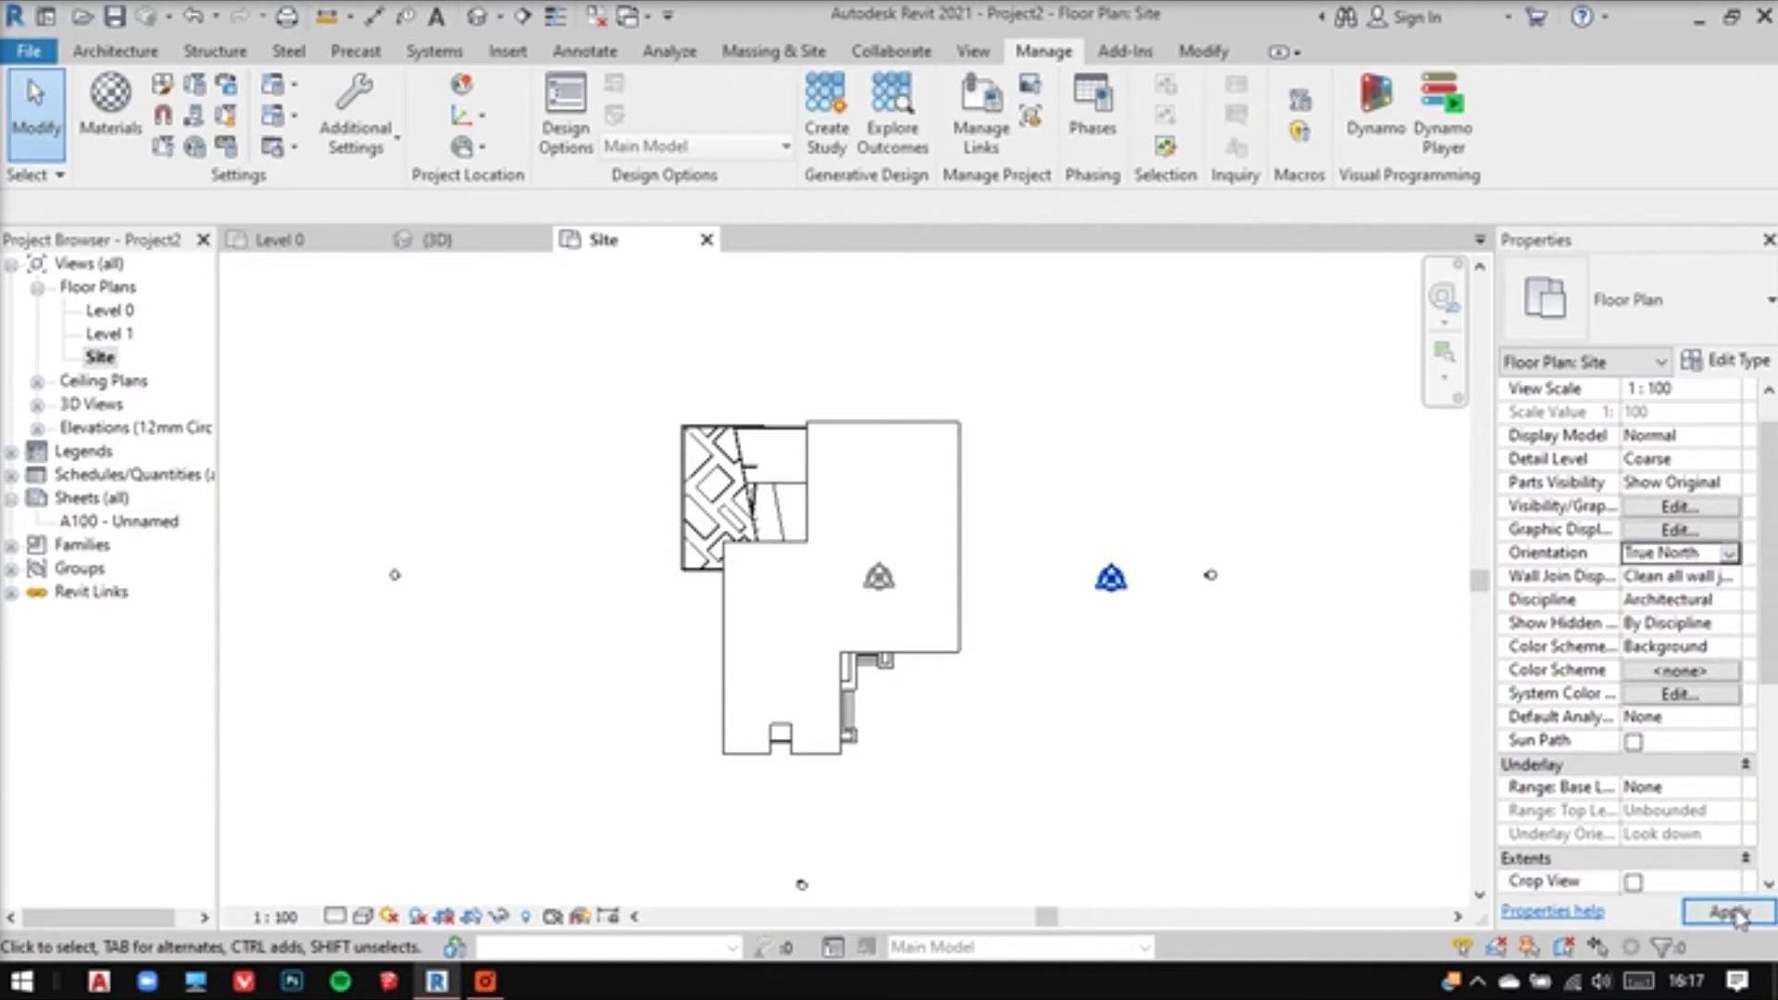
Rotate True North by 23° from the vertical on the Site plan
left_click(468, 151)
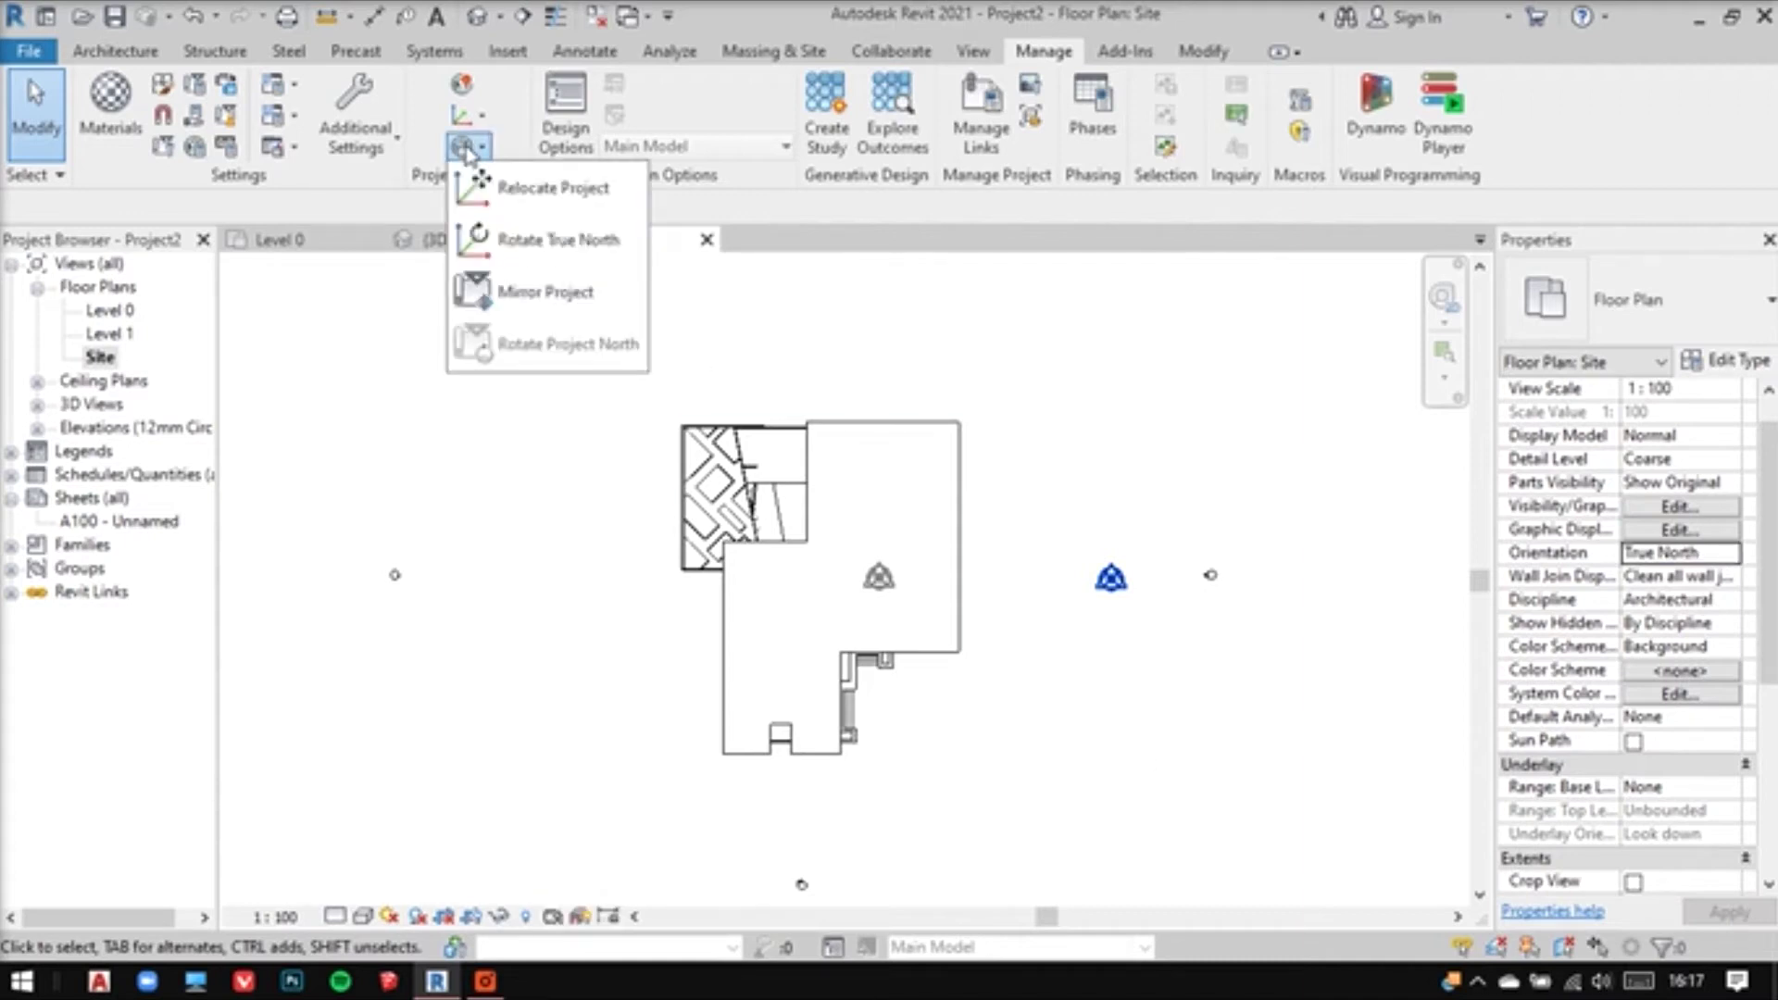
left_click(540, 248)
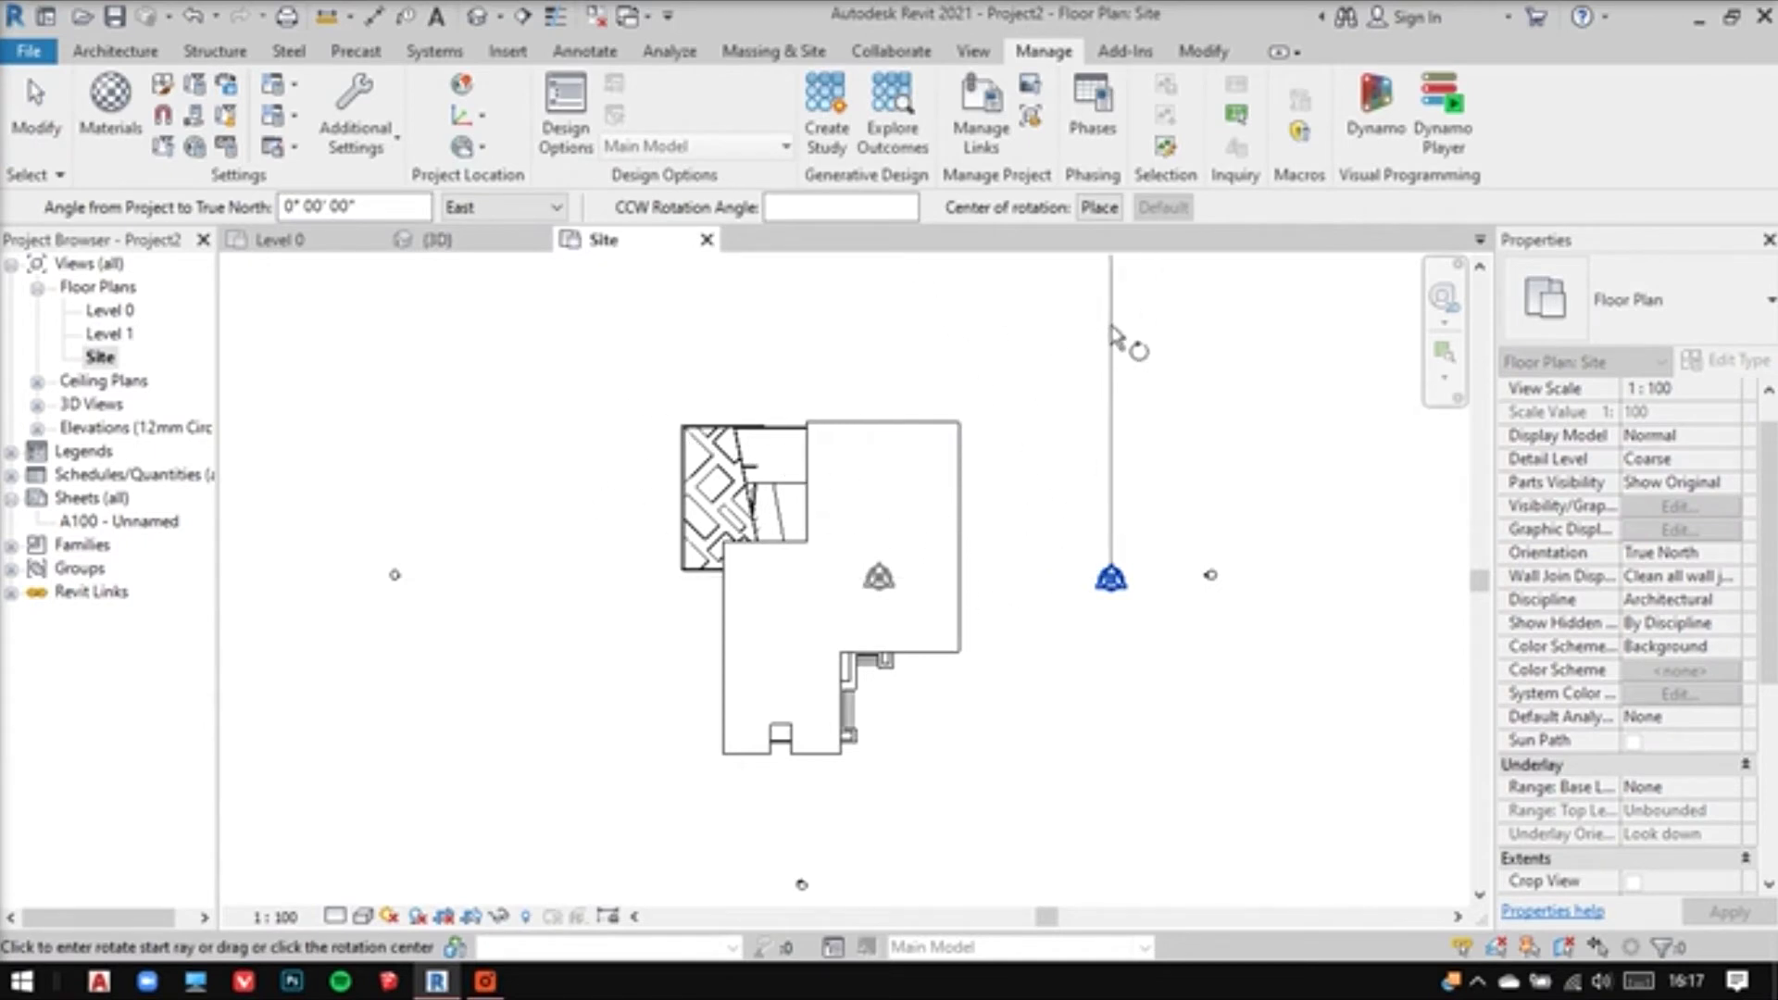
left_click(1113, 326)
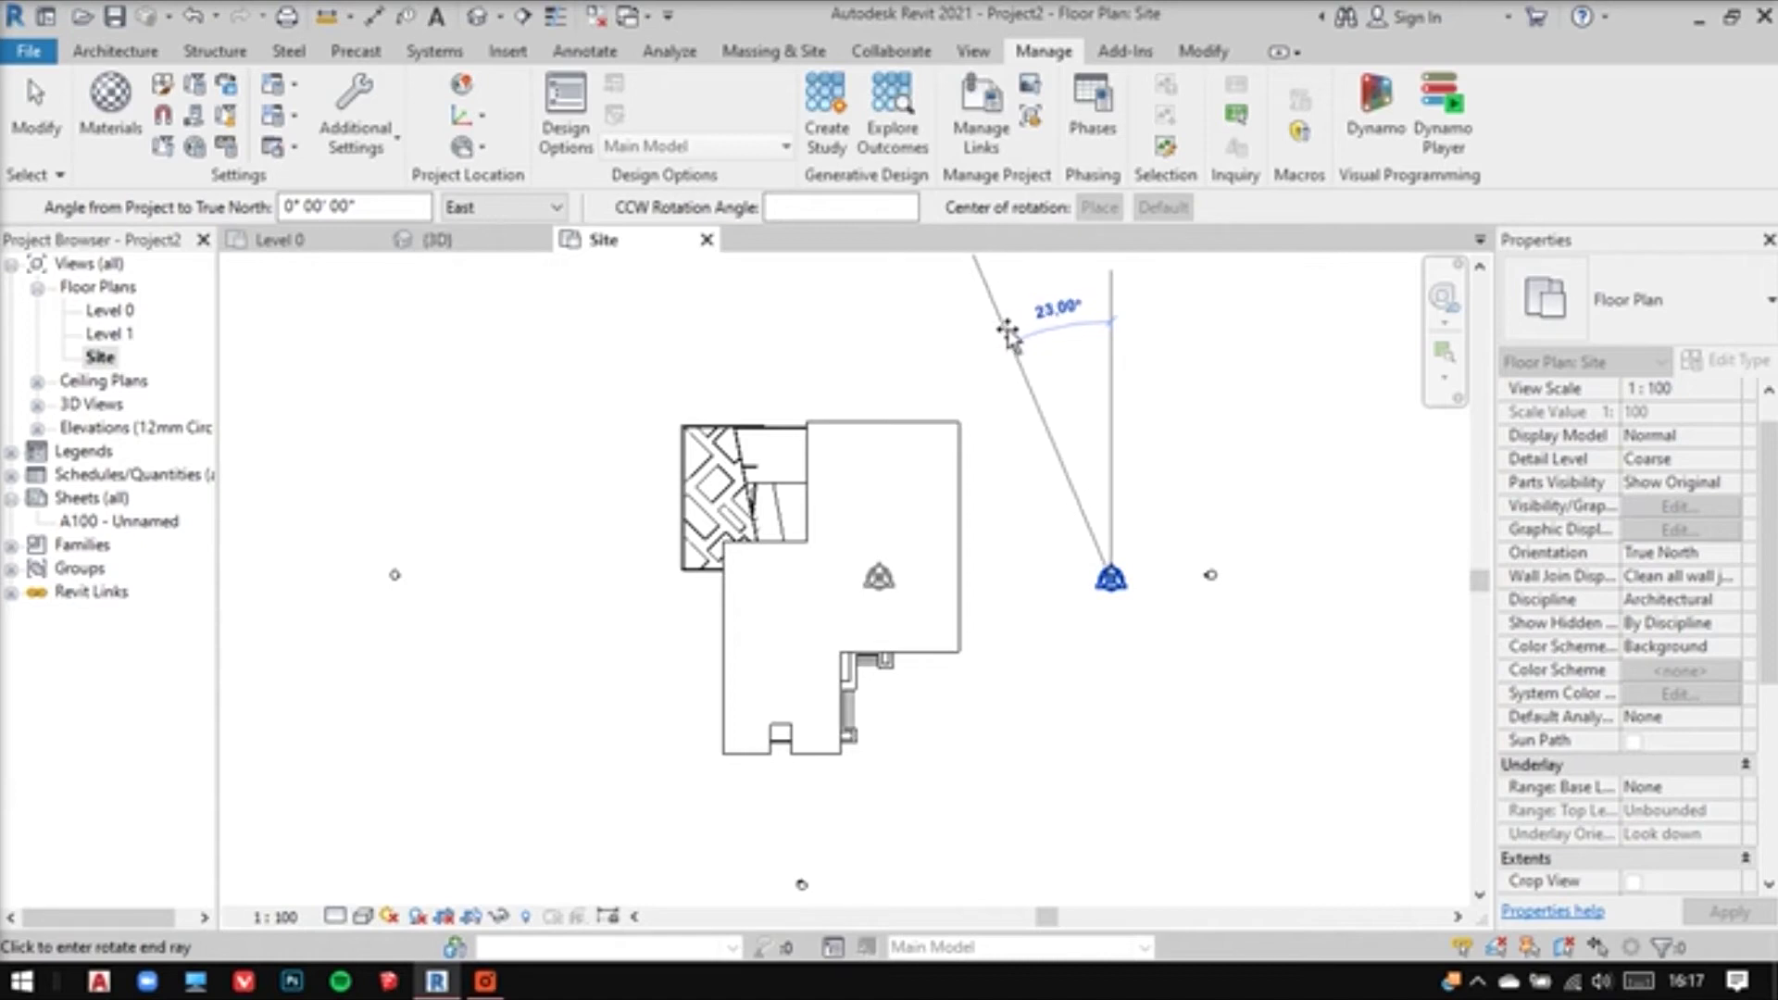
left_click(1009, 335)
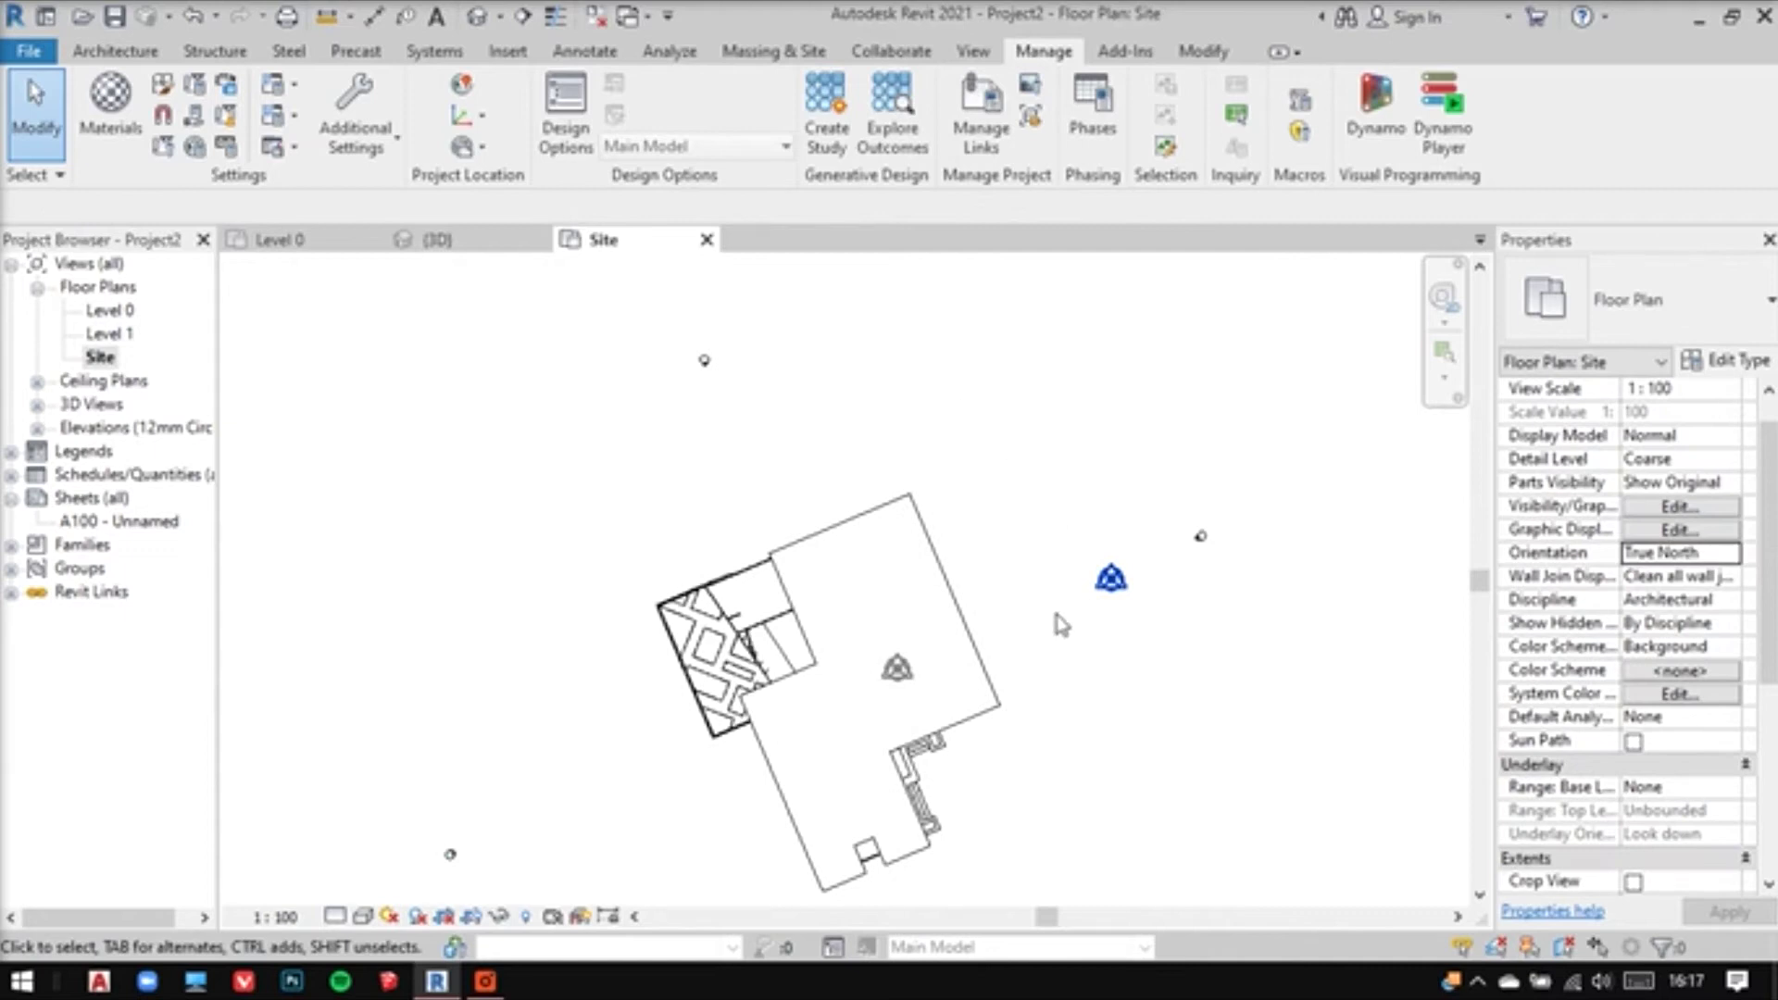
middle_click_drag(1063, 638, 1048, 528)
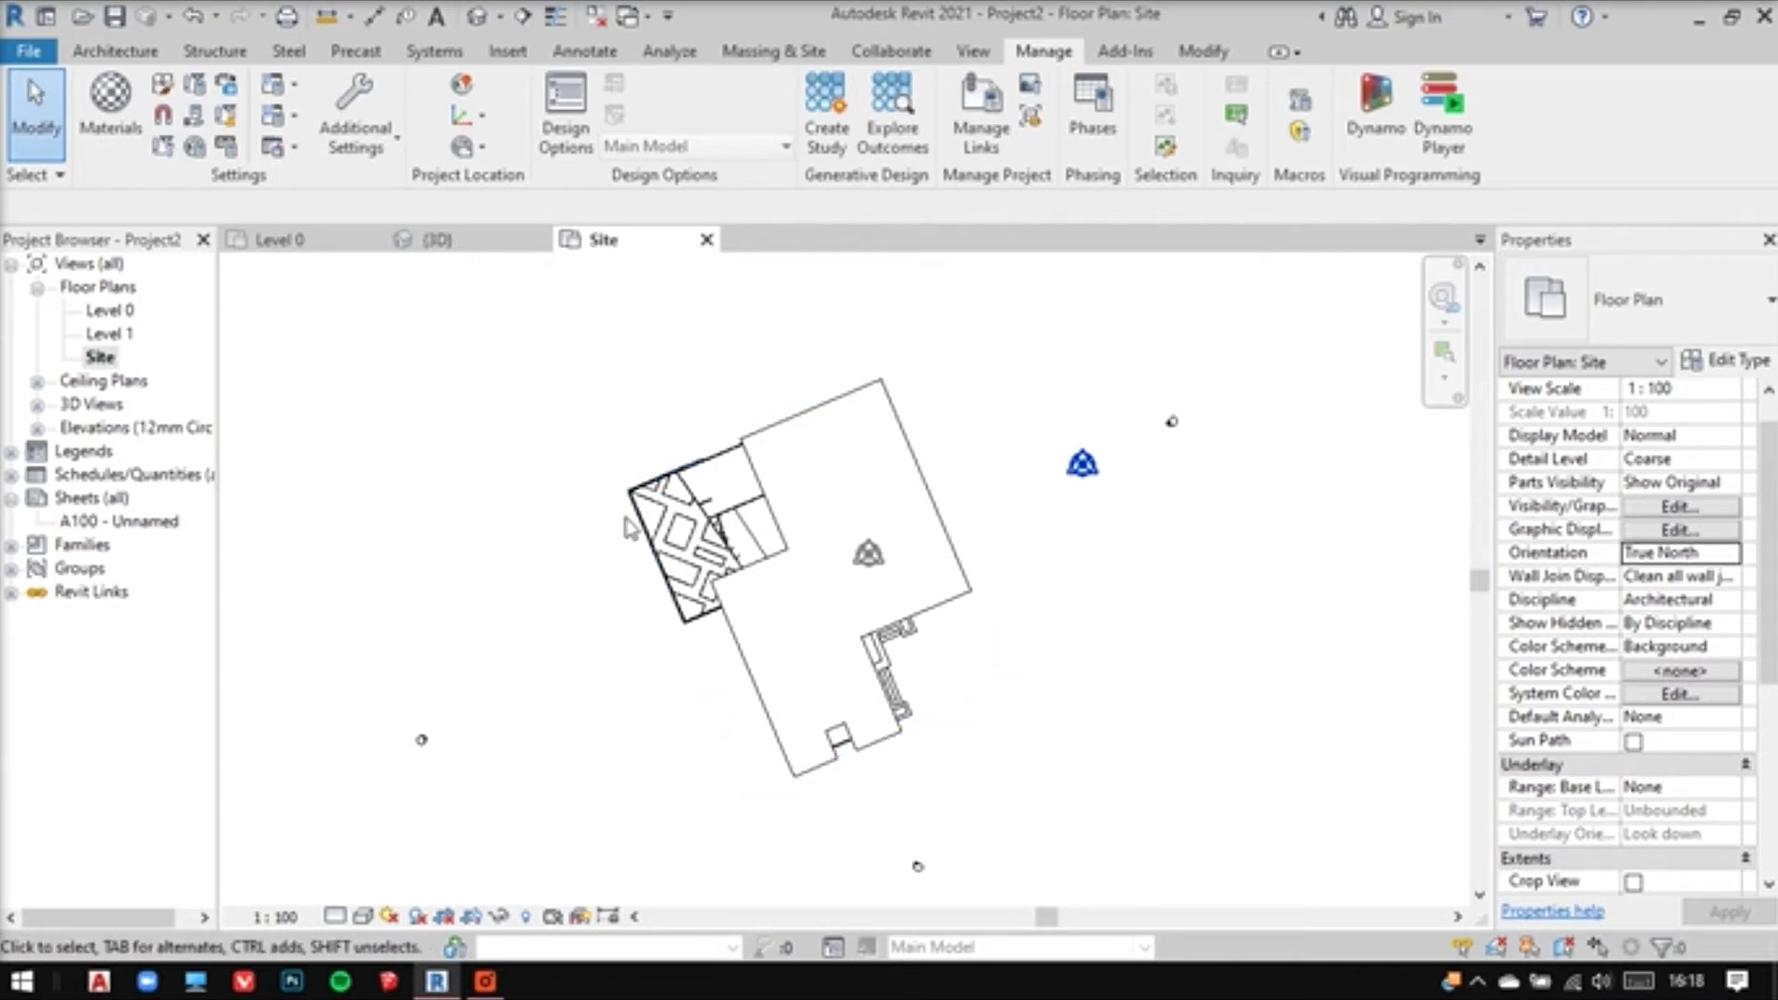
Open the Level 1, Level 0 and Site floor plans
double_click(110, 333)
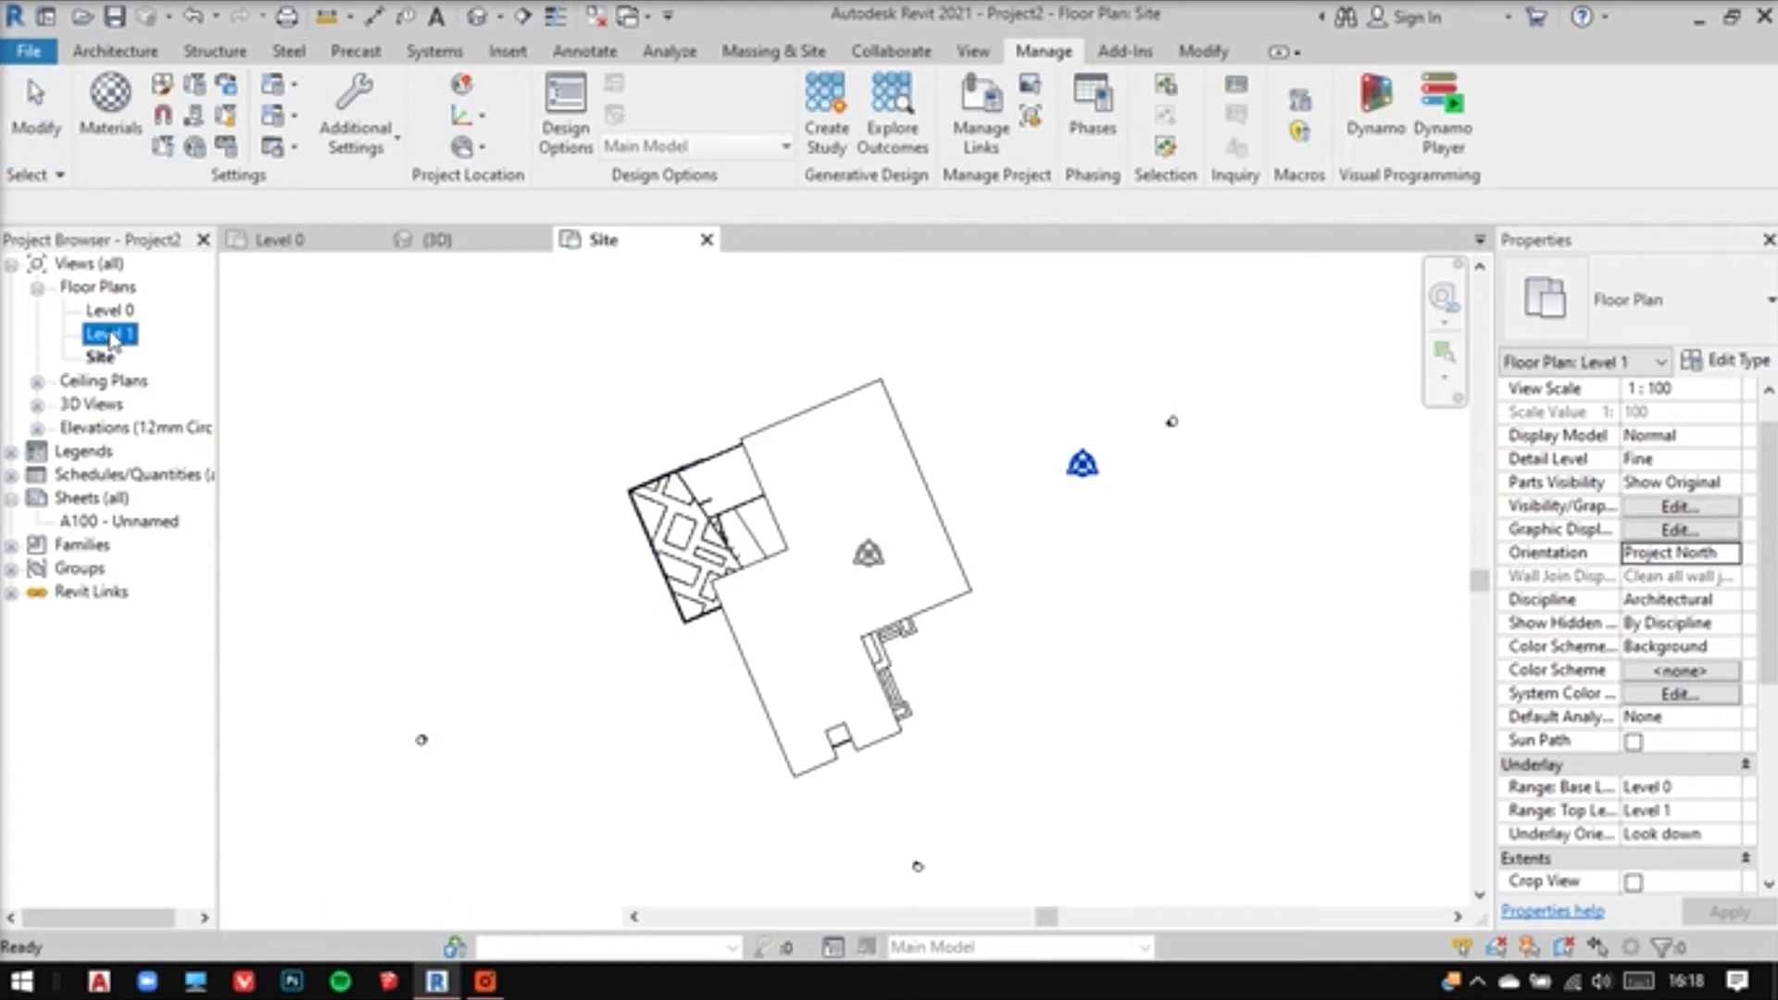
double_click(113, 310)
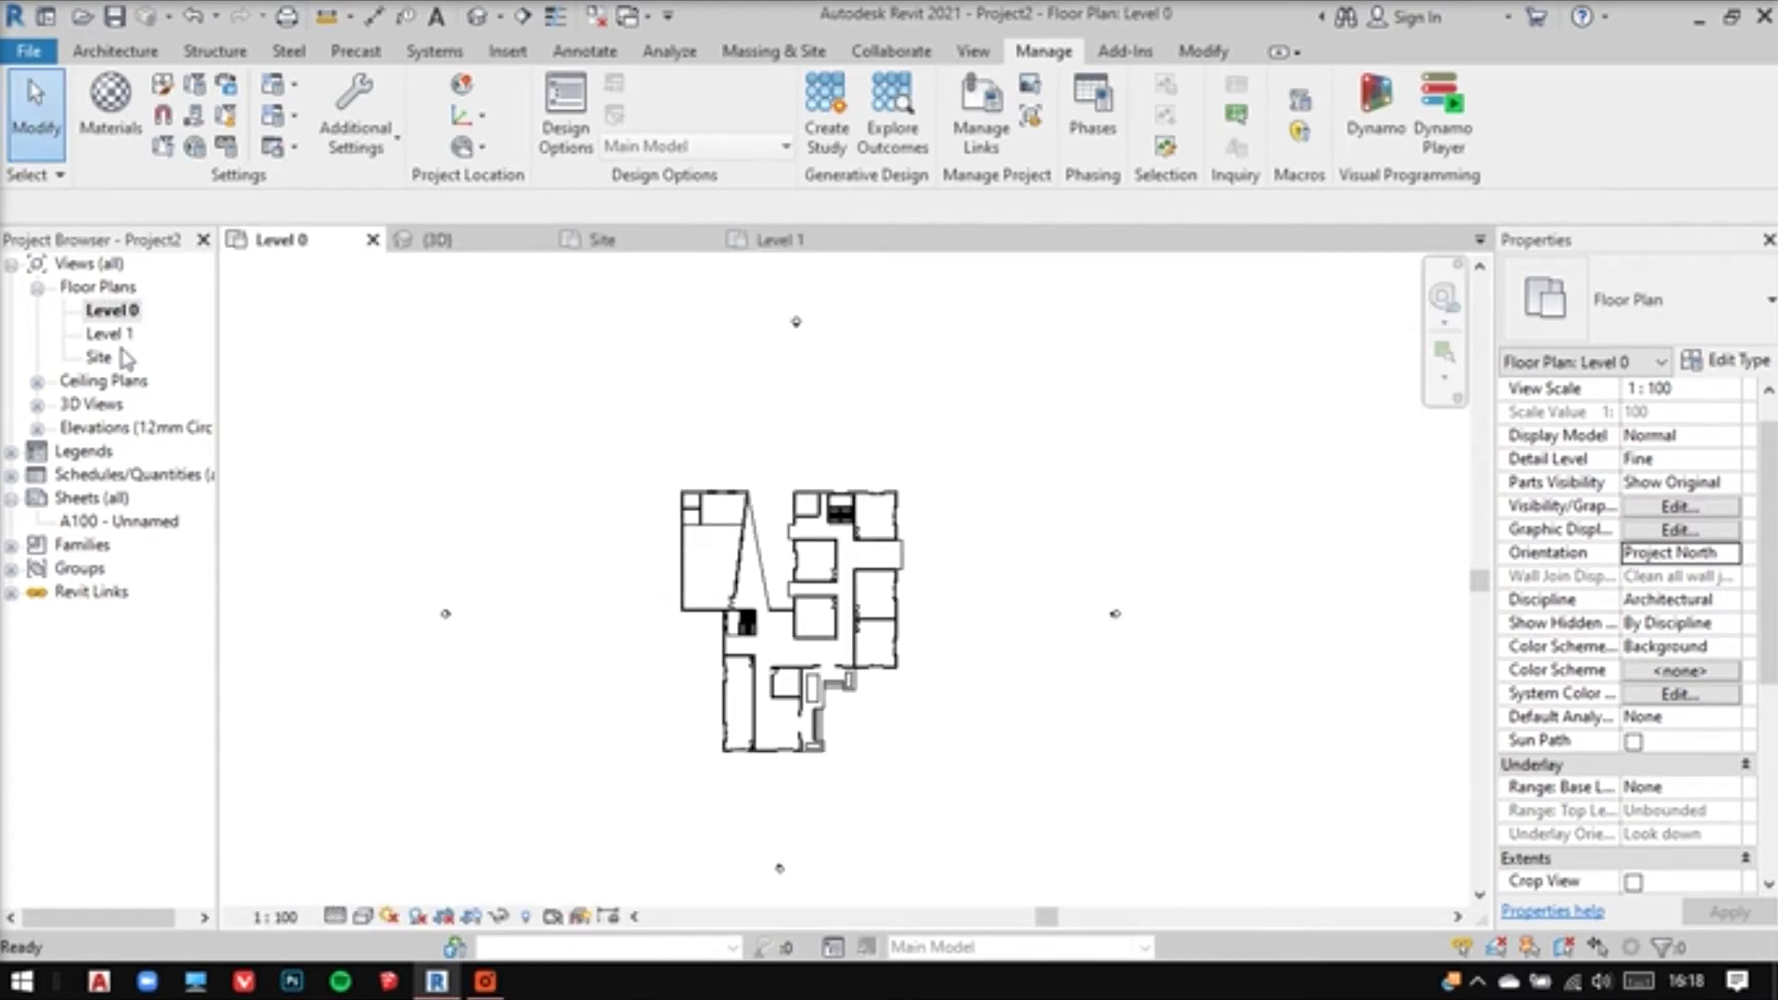
double_click(99, 357)
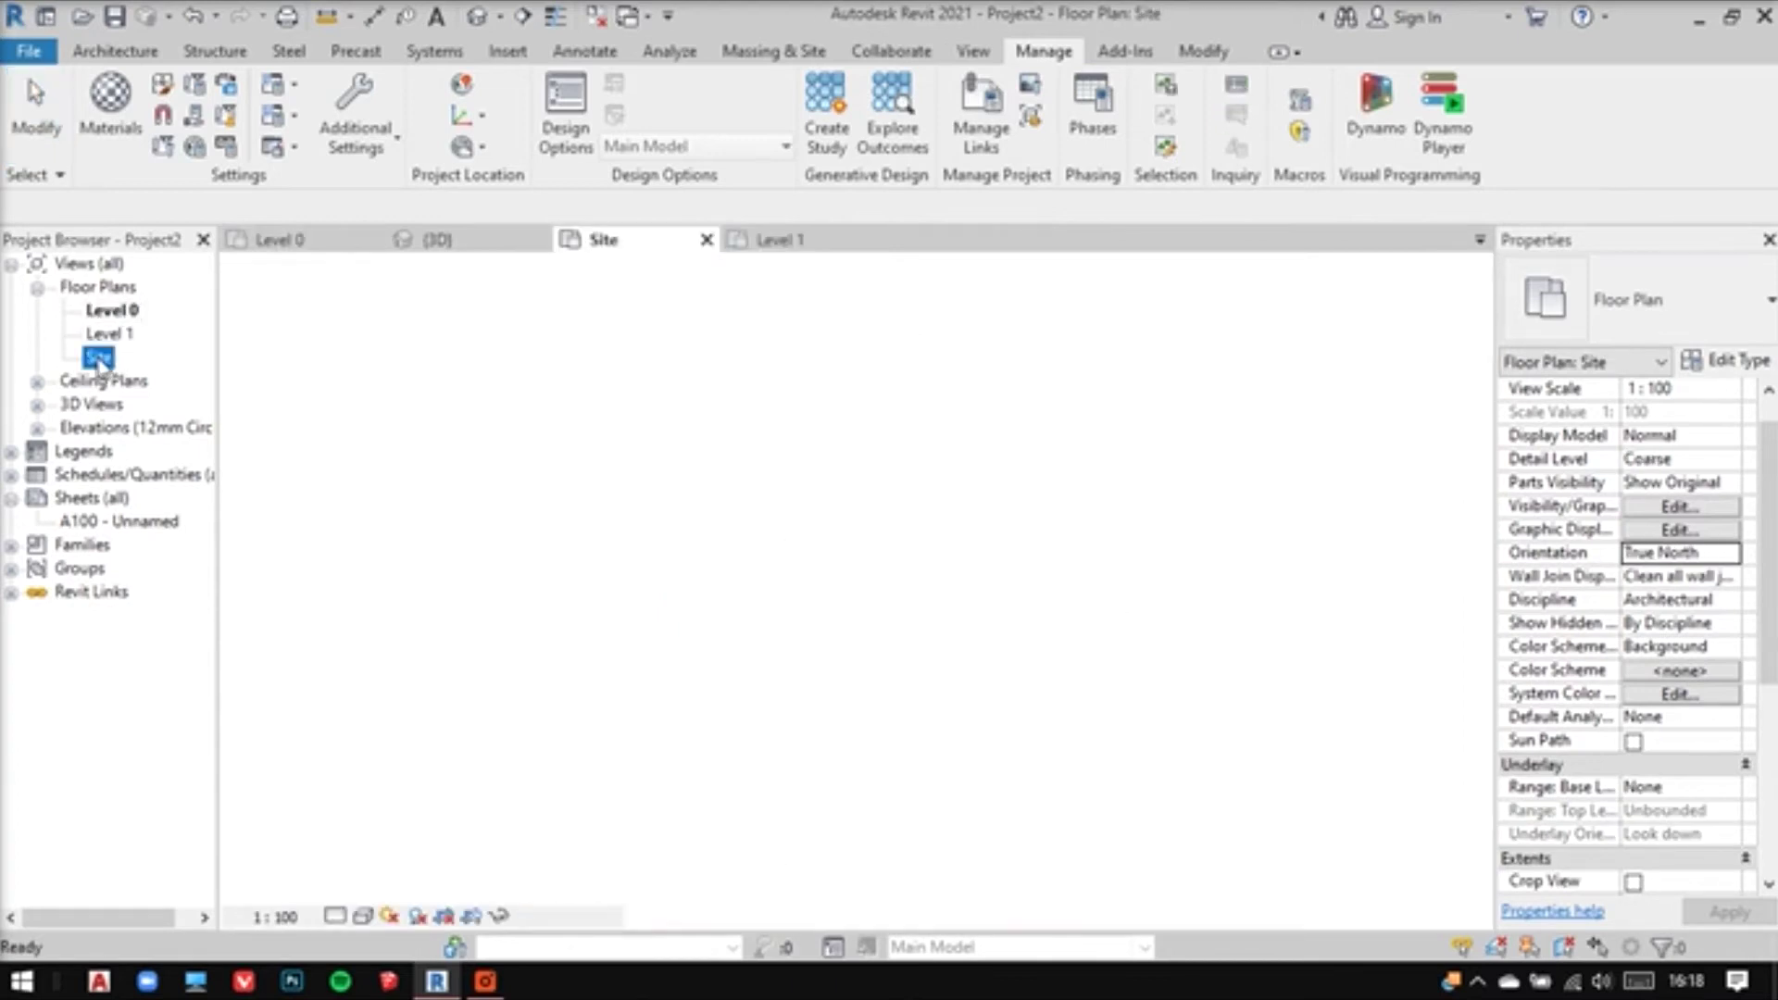
Show the 01 June sun path in the 3D view using the Pune location, date and time
left_click(476, 16)
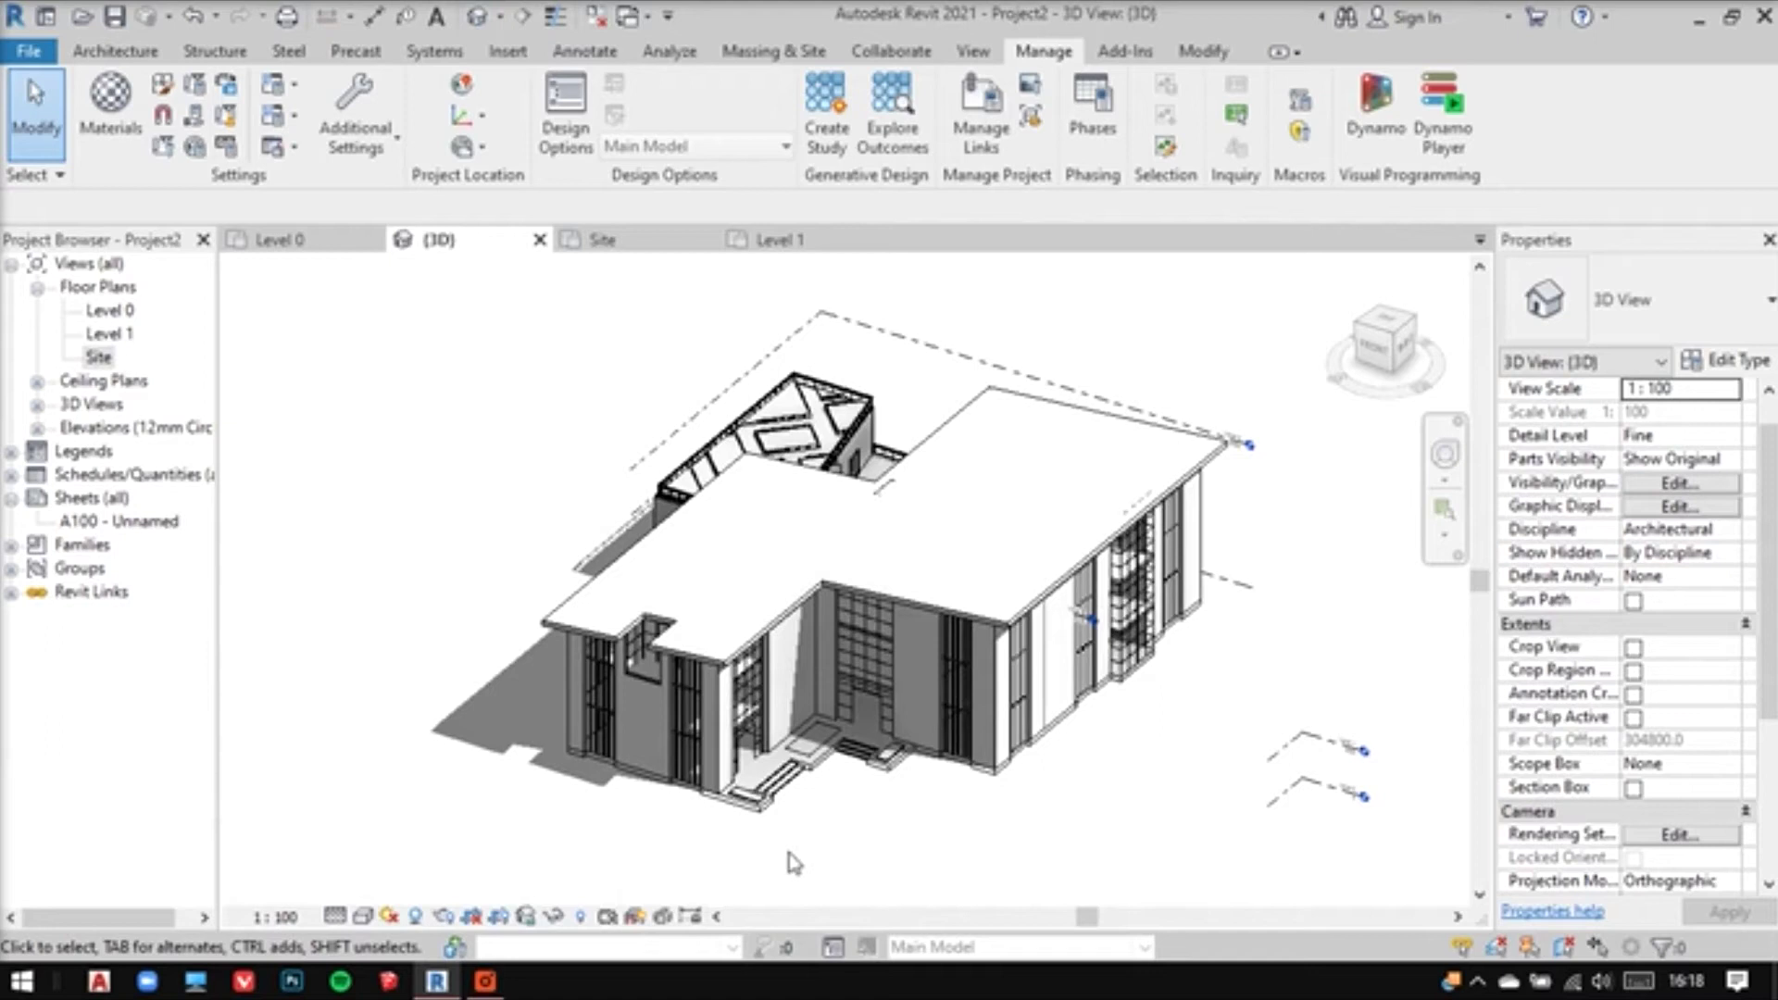
scroll(793, 863, "down", 2)
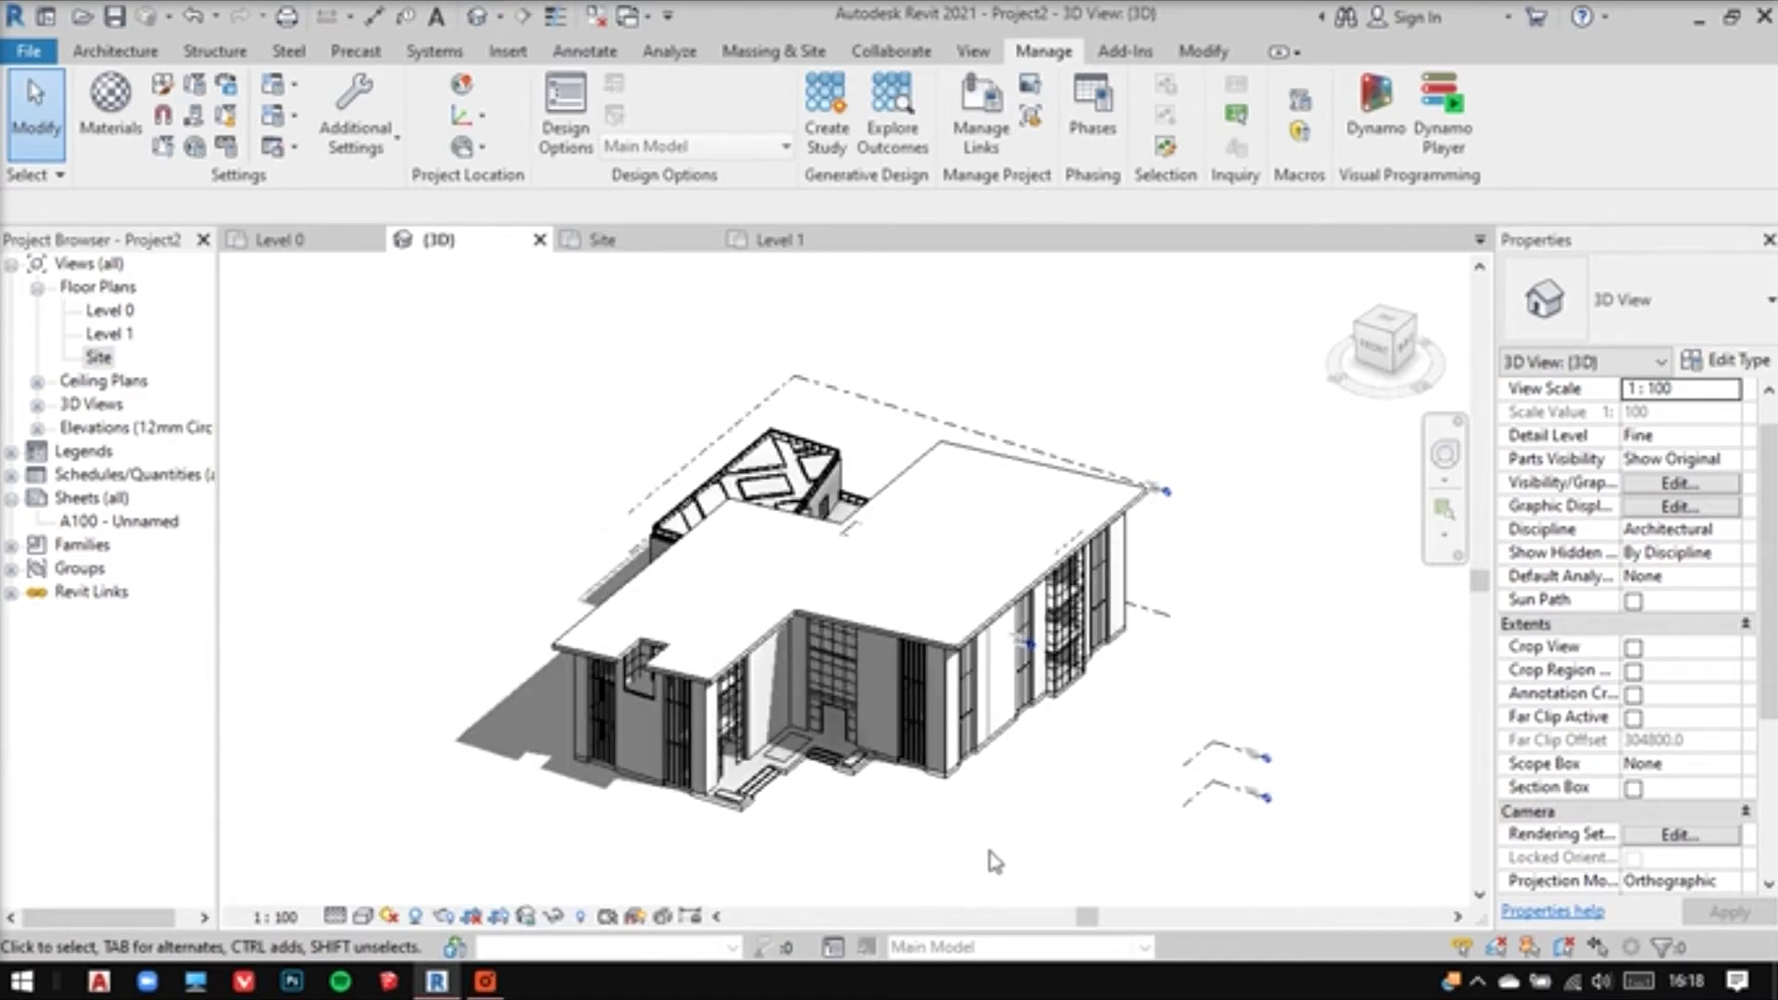
middle_click_drag(996, 861, 976, 842)
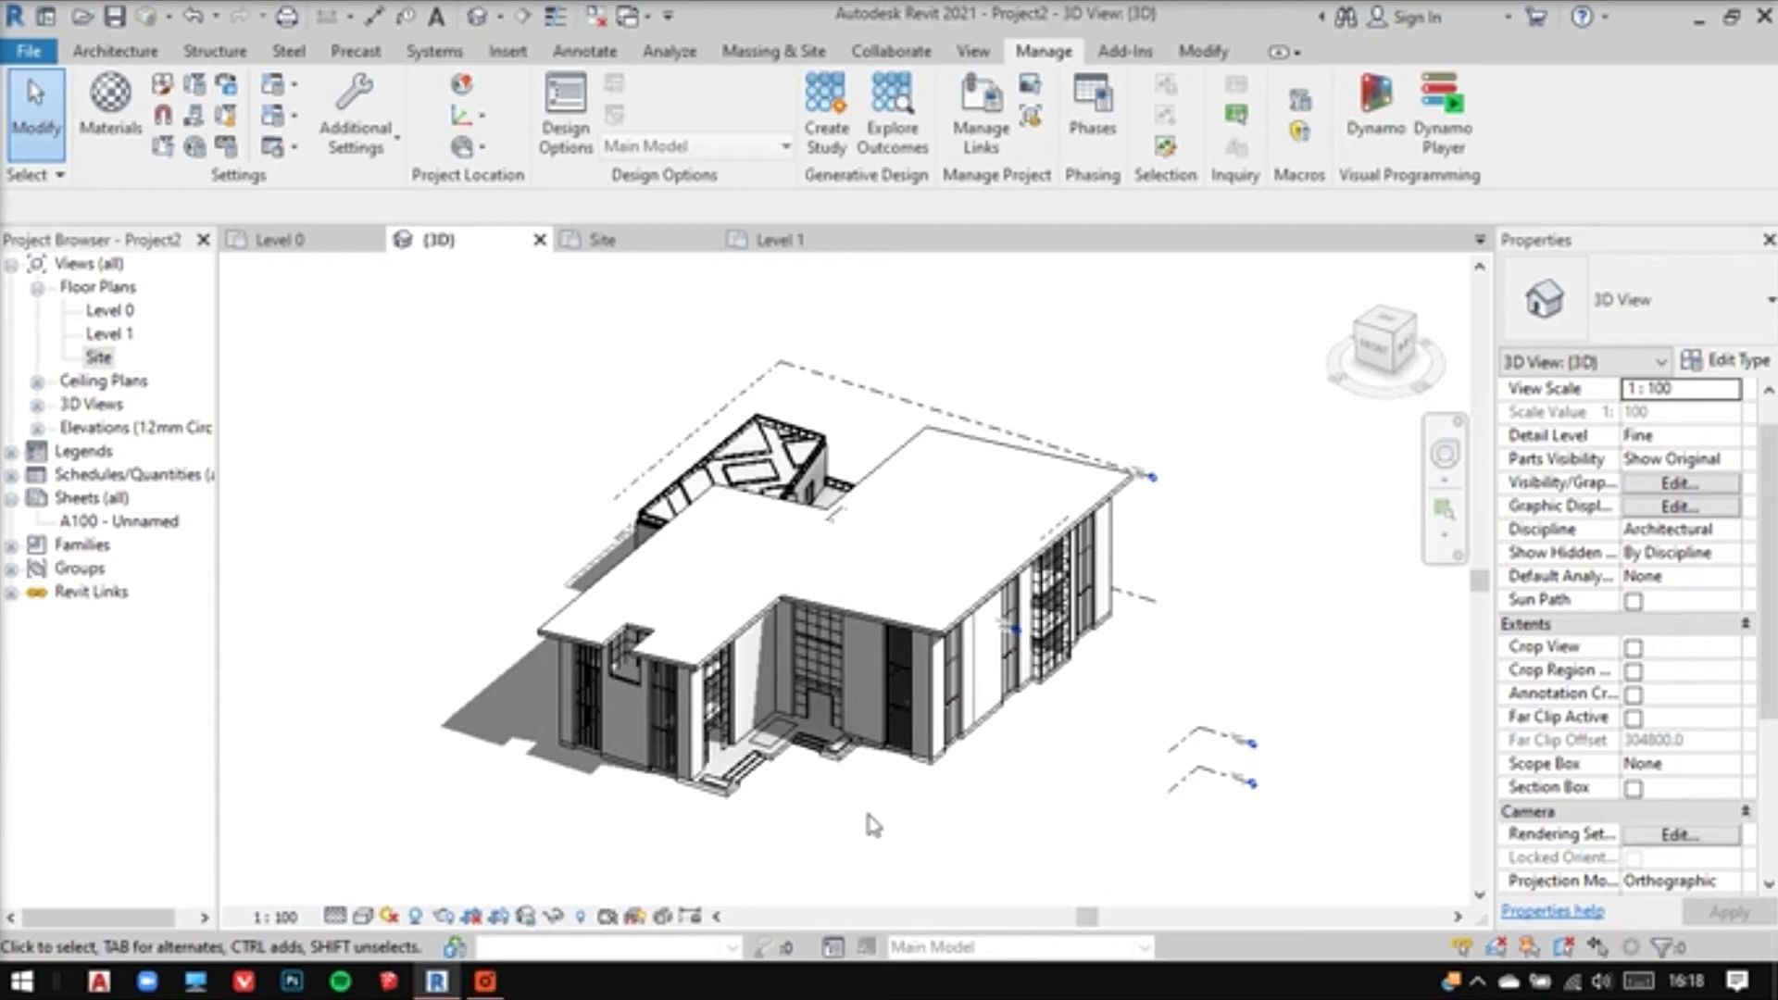
left_click(390, 917)
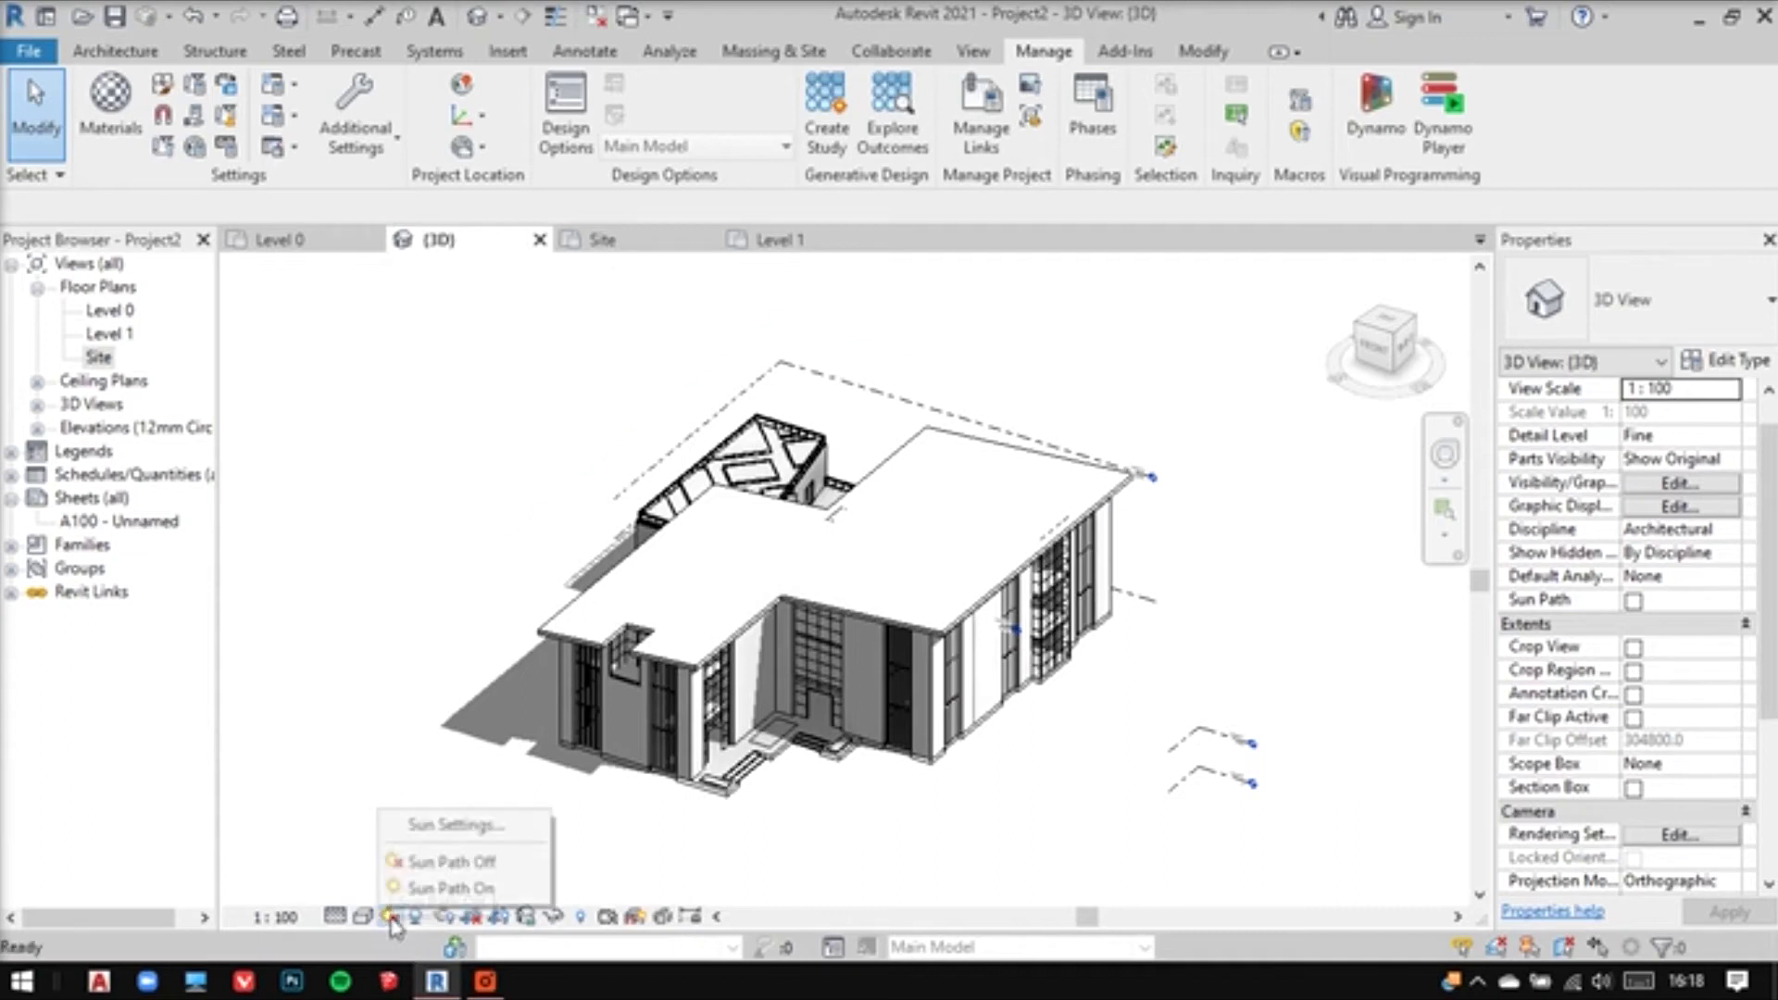
left_click(480, 890)
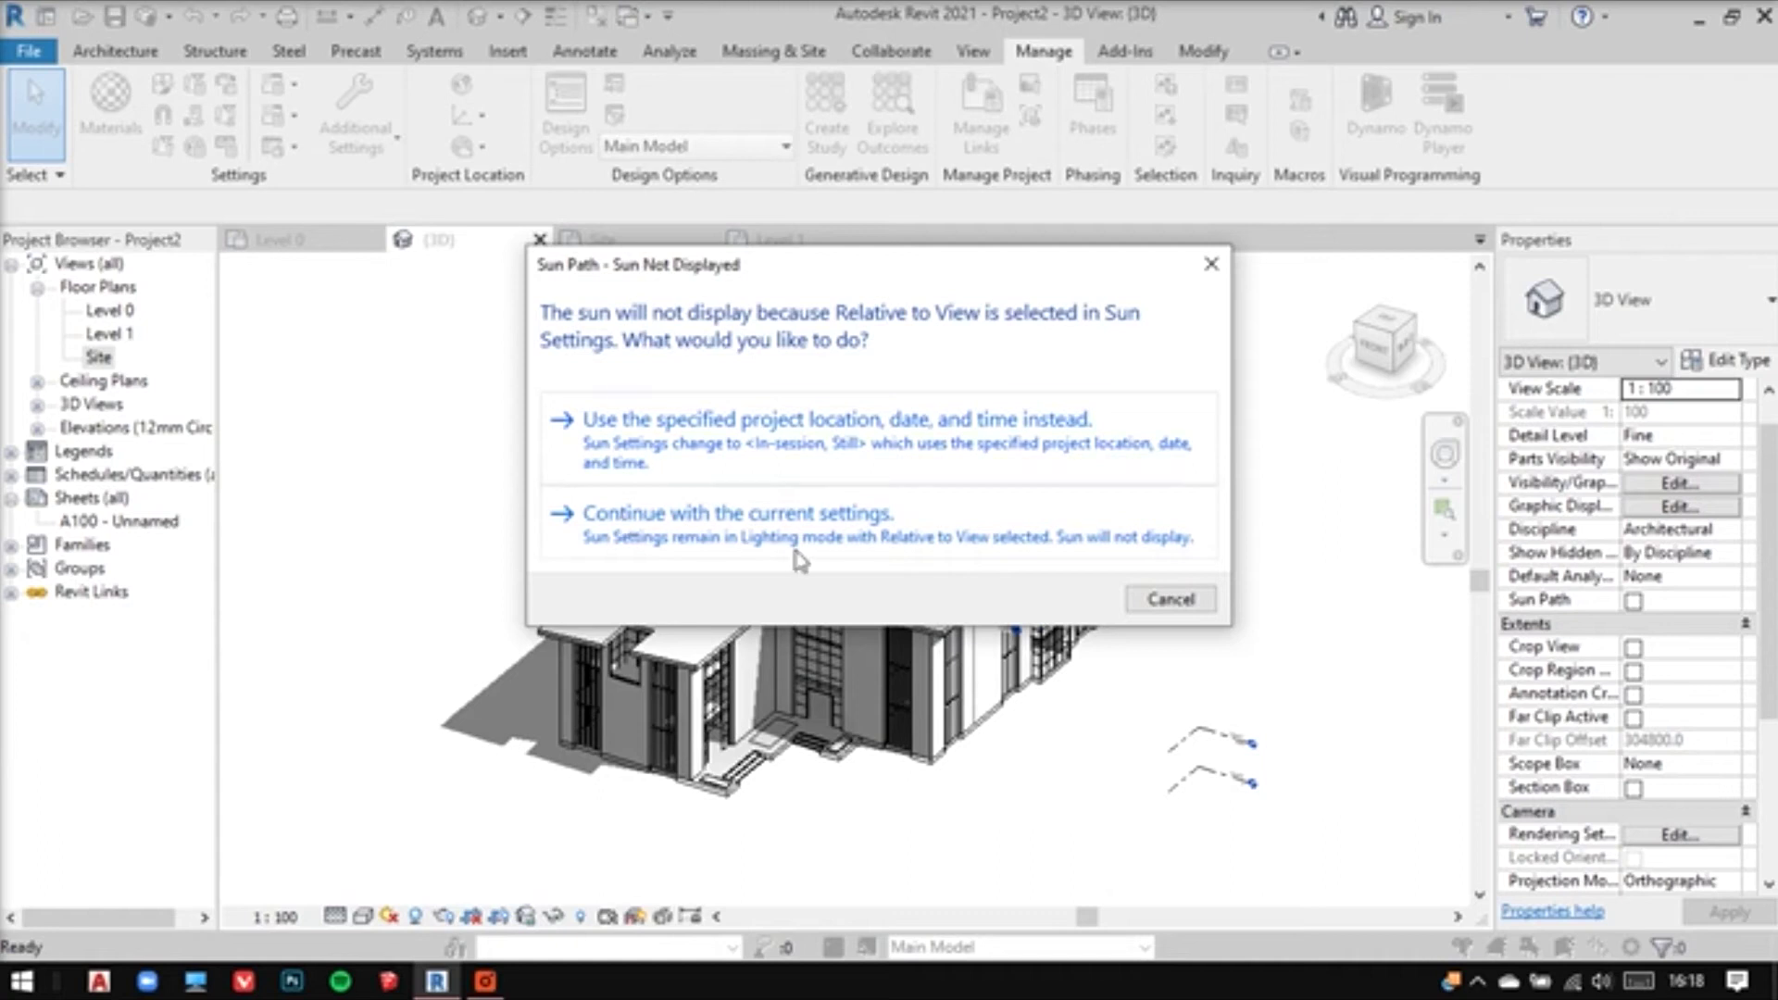
left_click(847, 446)
Orbit the 3D view and drag the sun along the 01 June path to 12:00
scroll(813, 643, "down", 5)
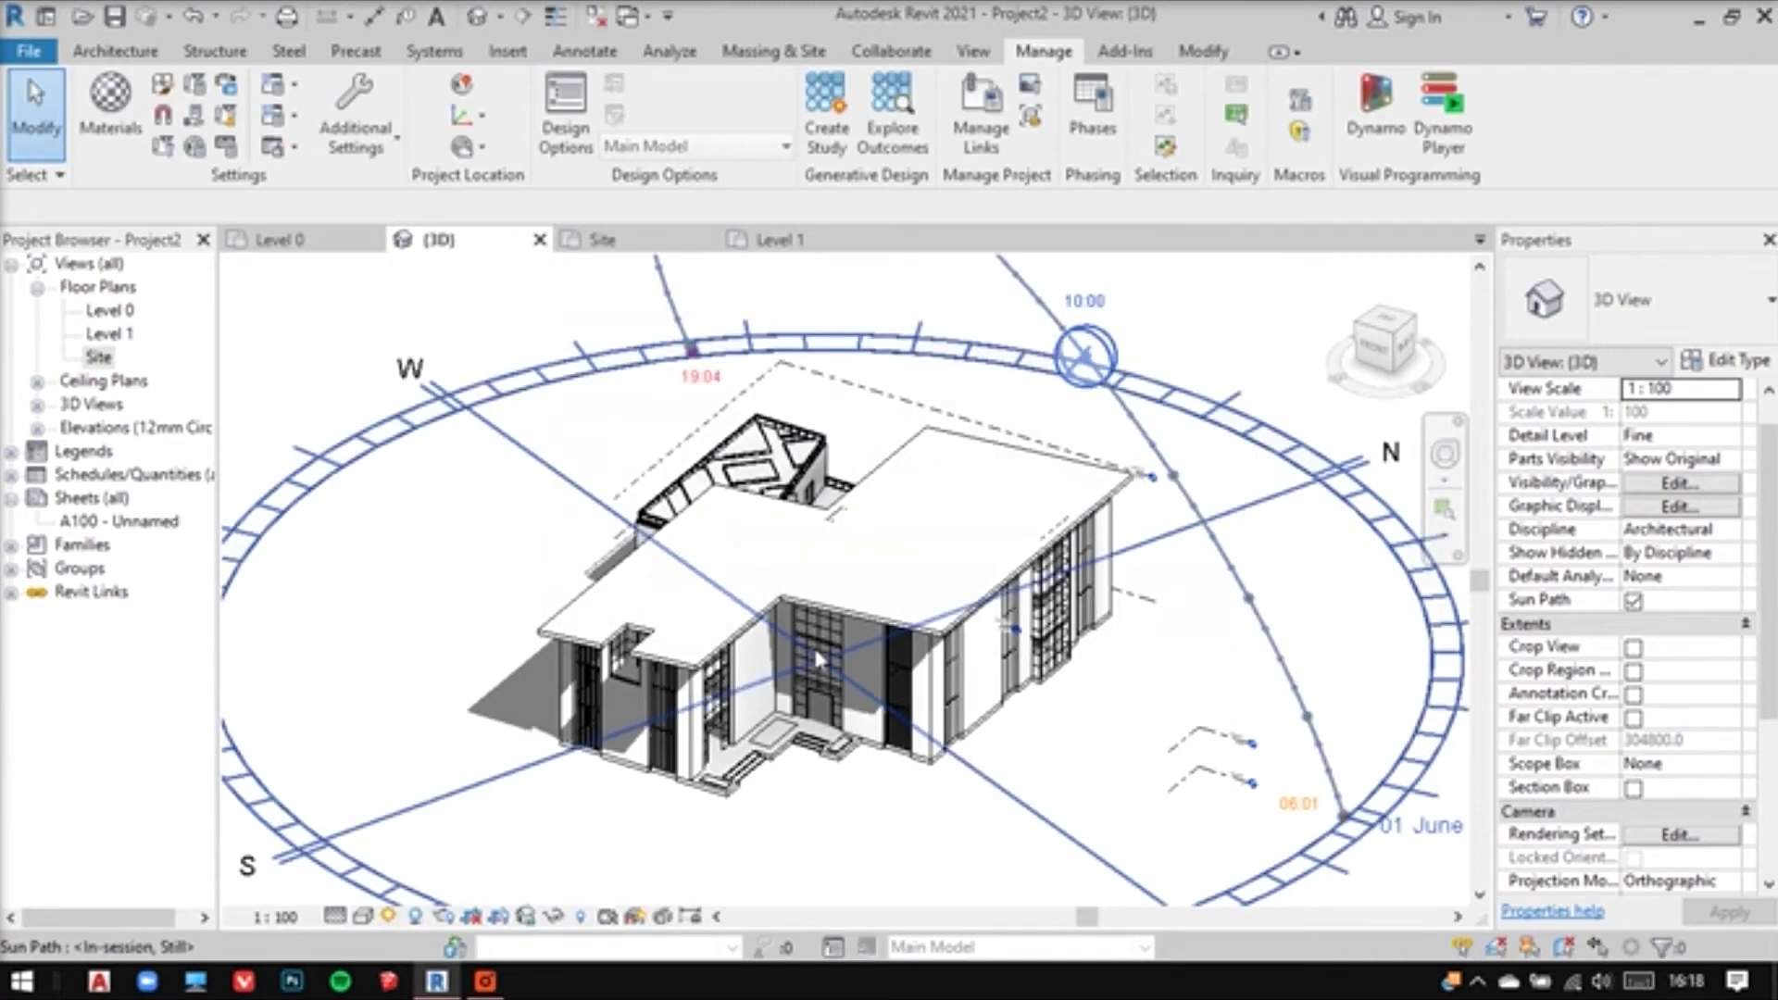
scroll(813, 726, "down", 2)
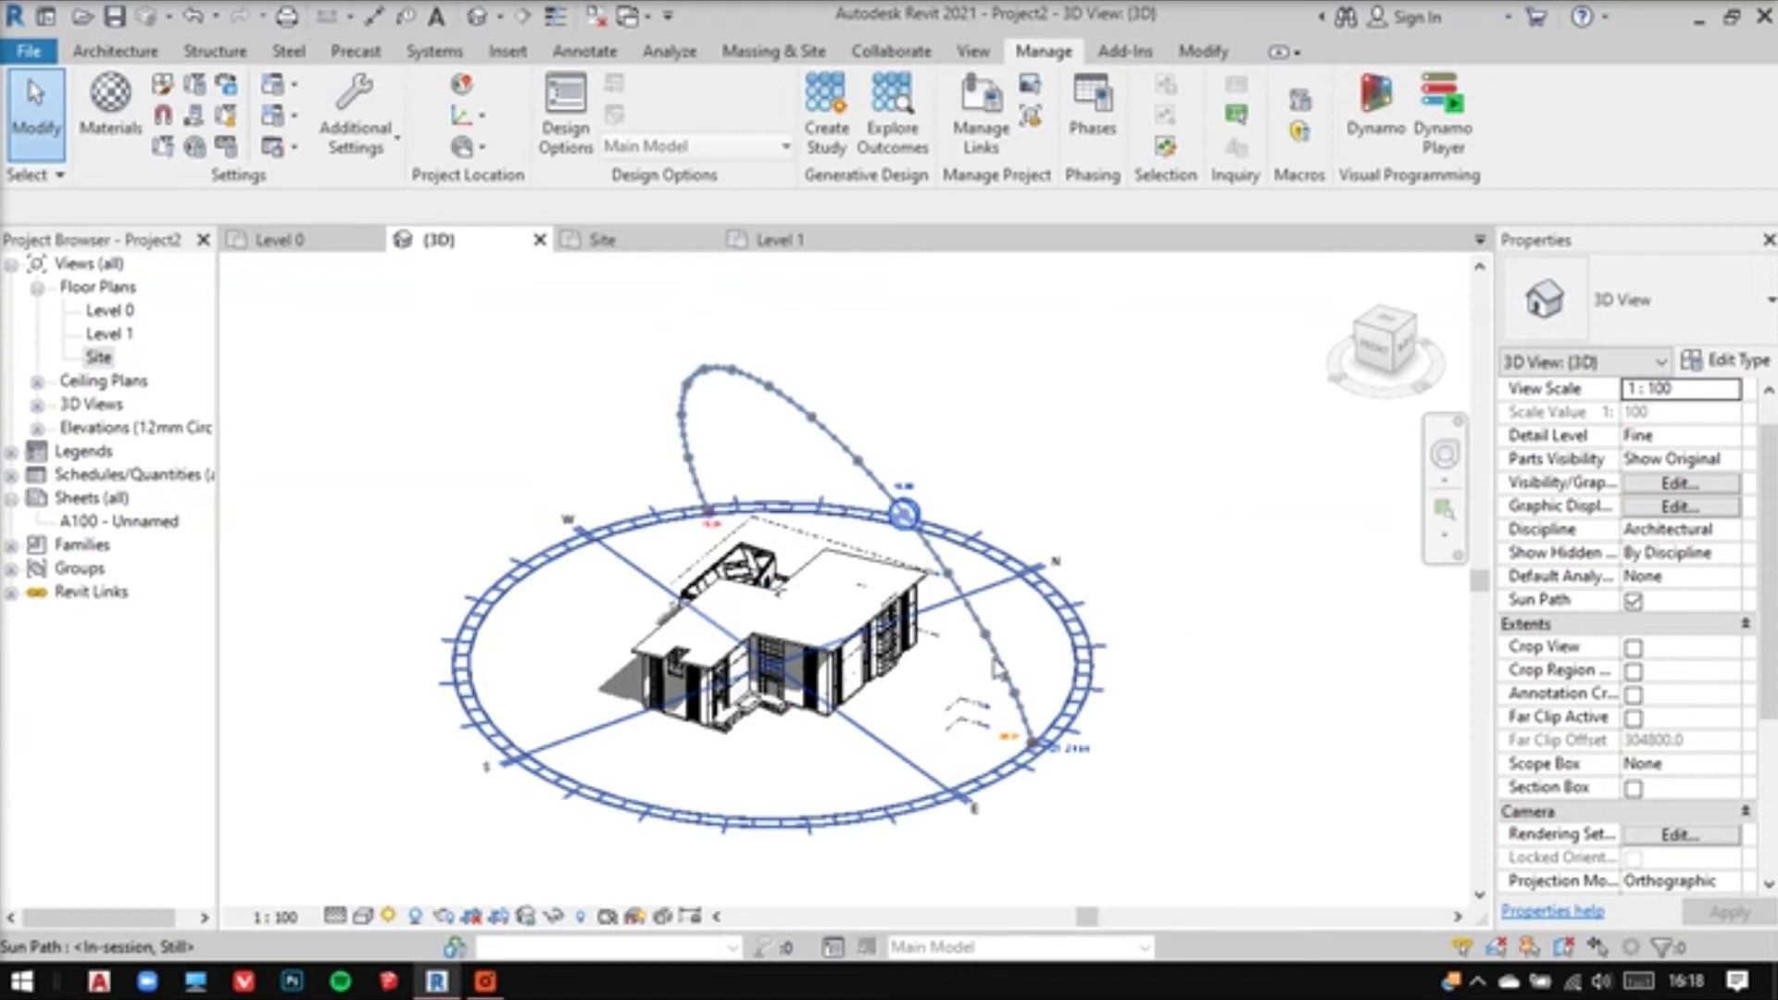
left_click(951, 811)
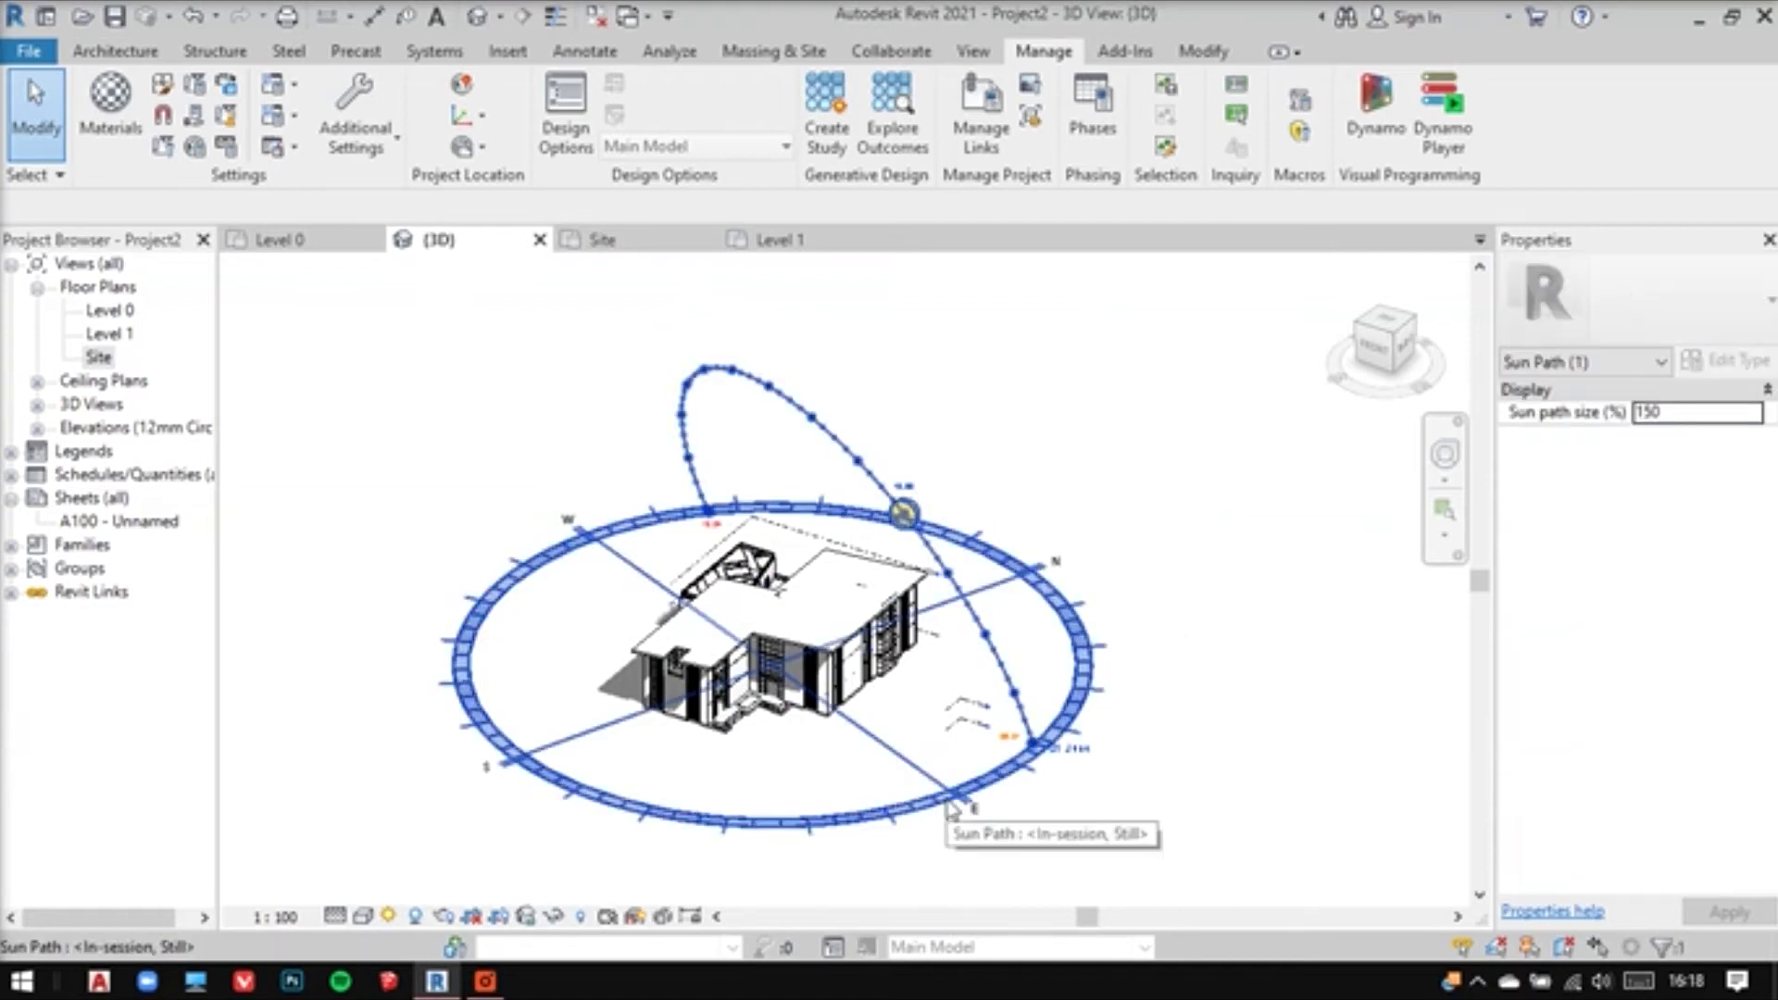
left_click(1218, 655)
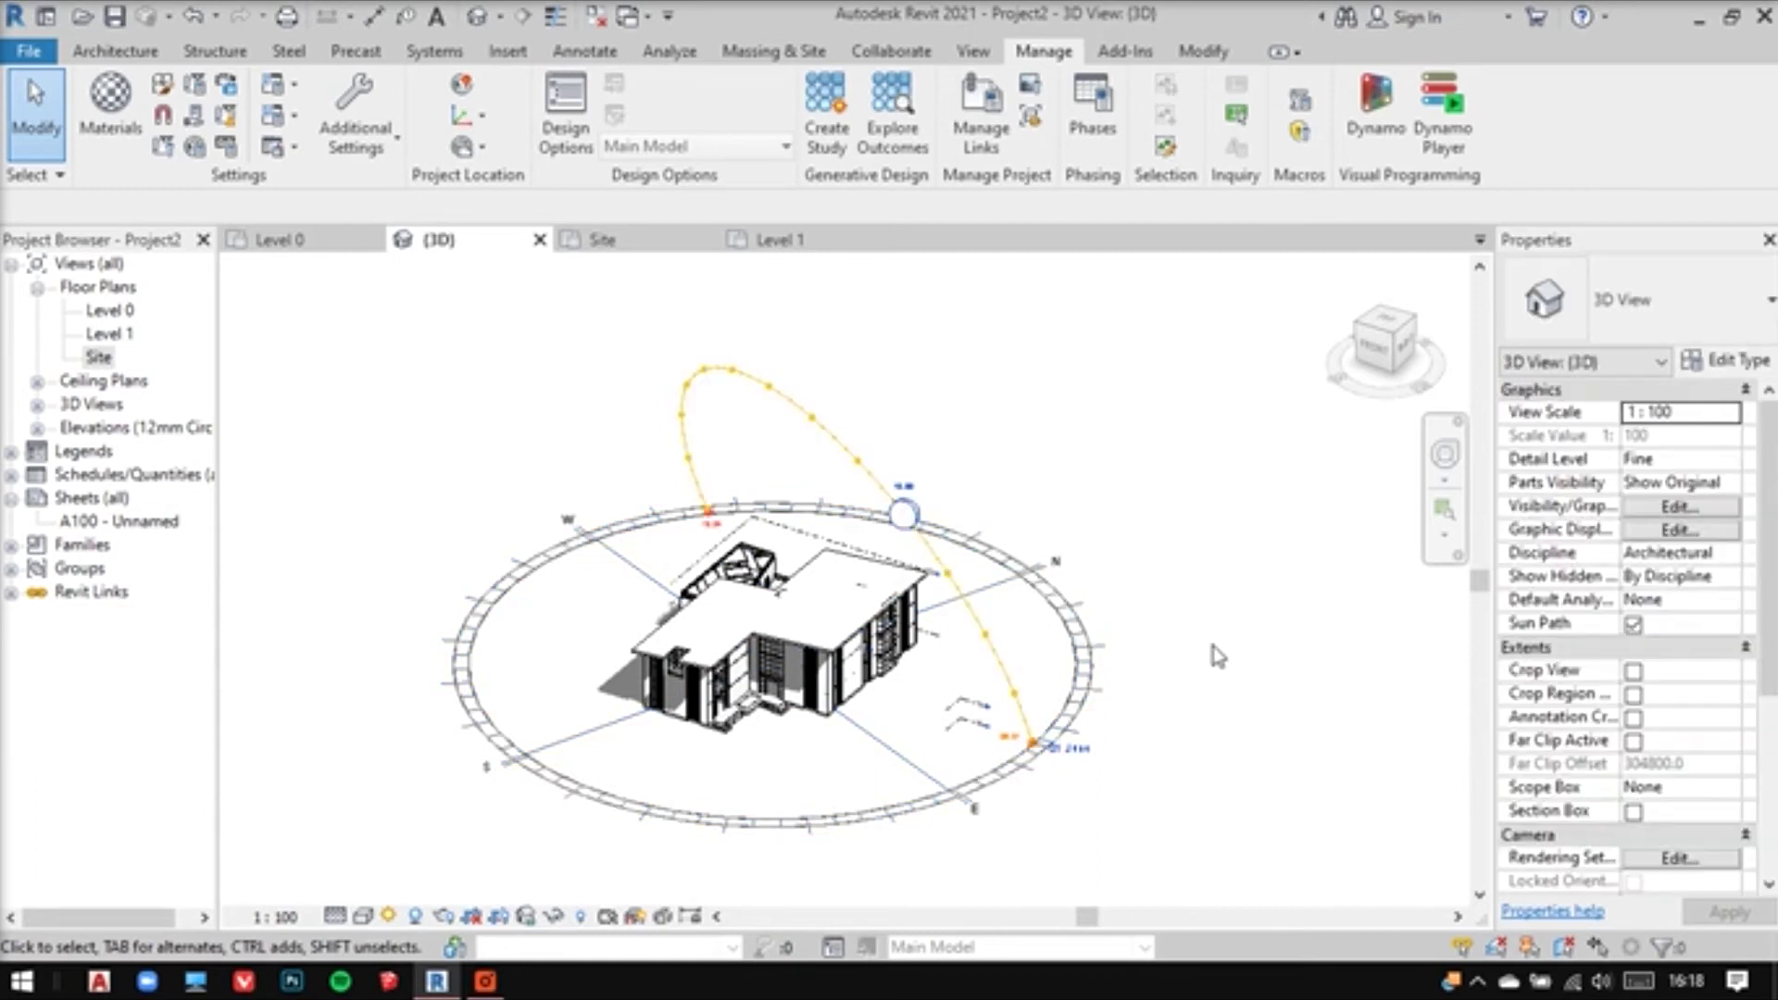
scroll(932, 666, "up", 2)
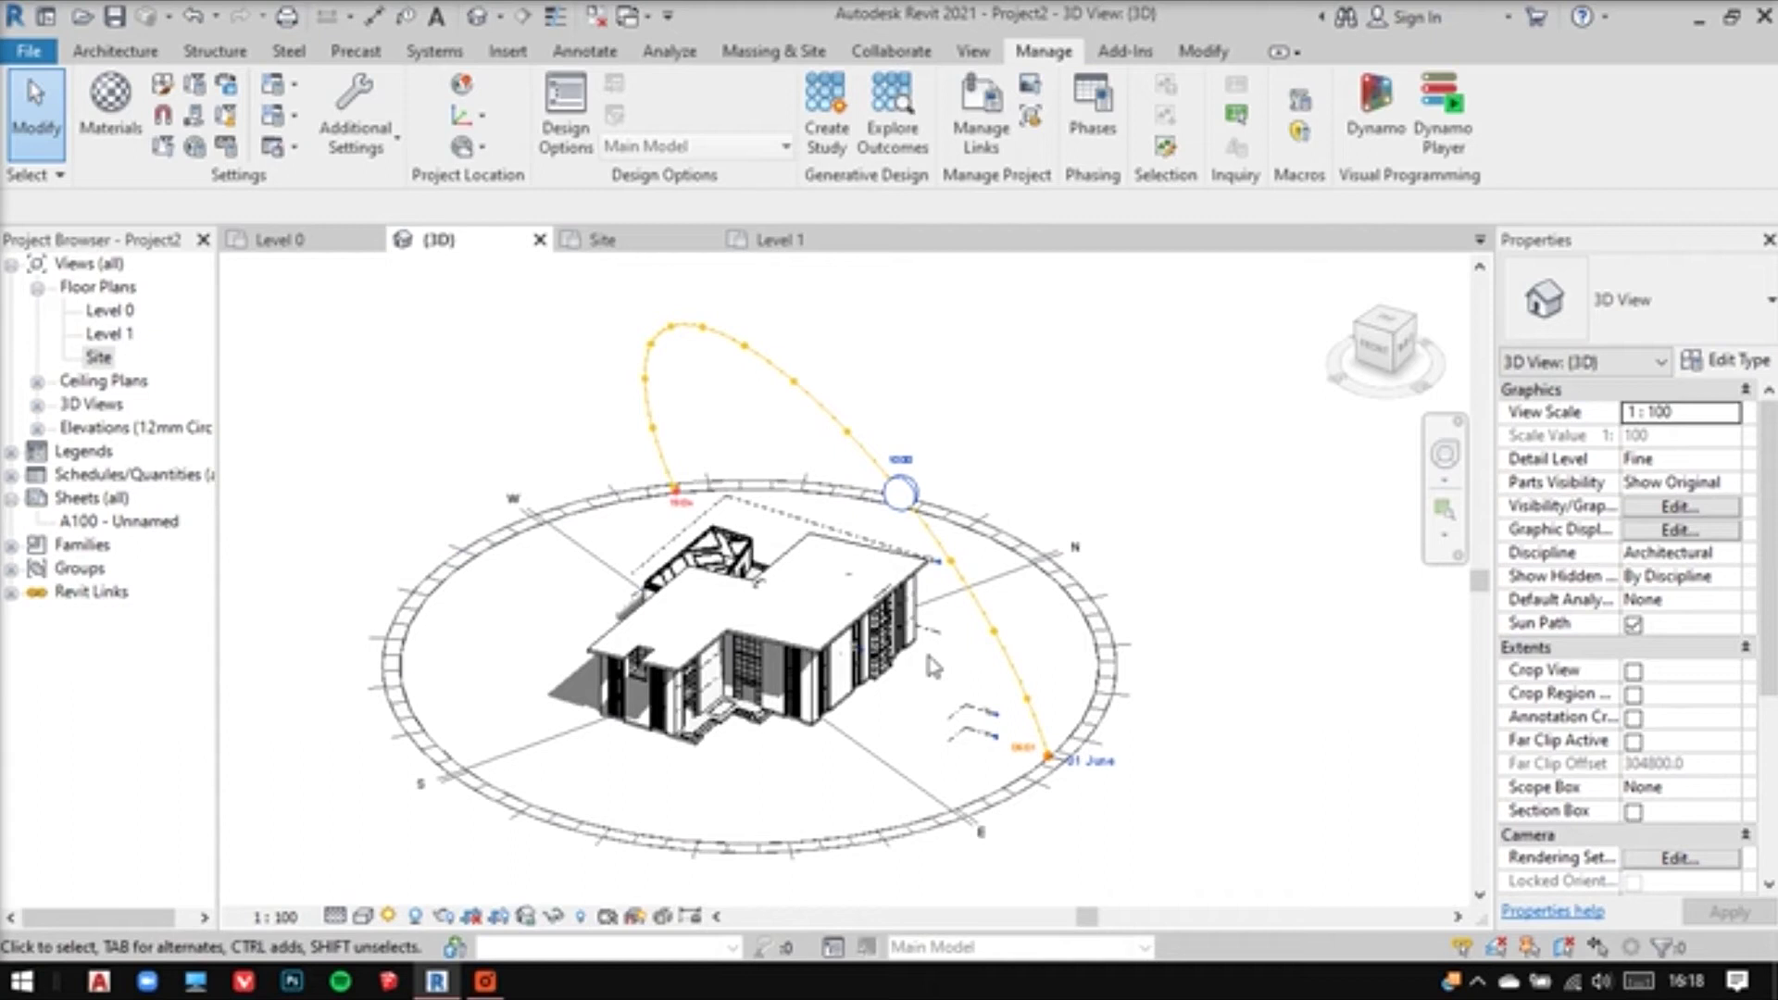
mouse_move(863, 750)
middle_mouse_down("shift")
mouse_move(891, 776)
mouse_move(980, 720)
mouse_move(1148, 722)
mouse_move(726, 786)
mouse_move(639, 824)
middle_mouse_up("shift")
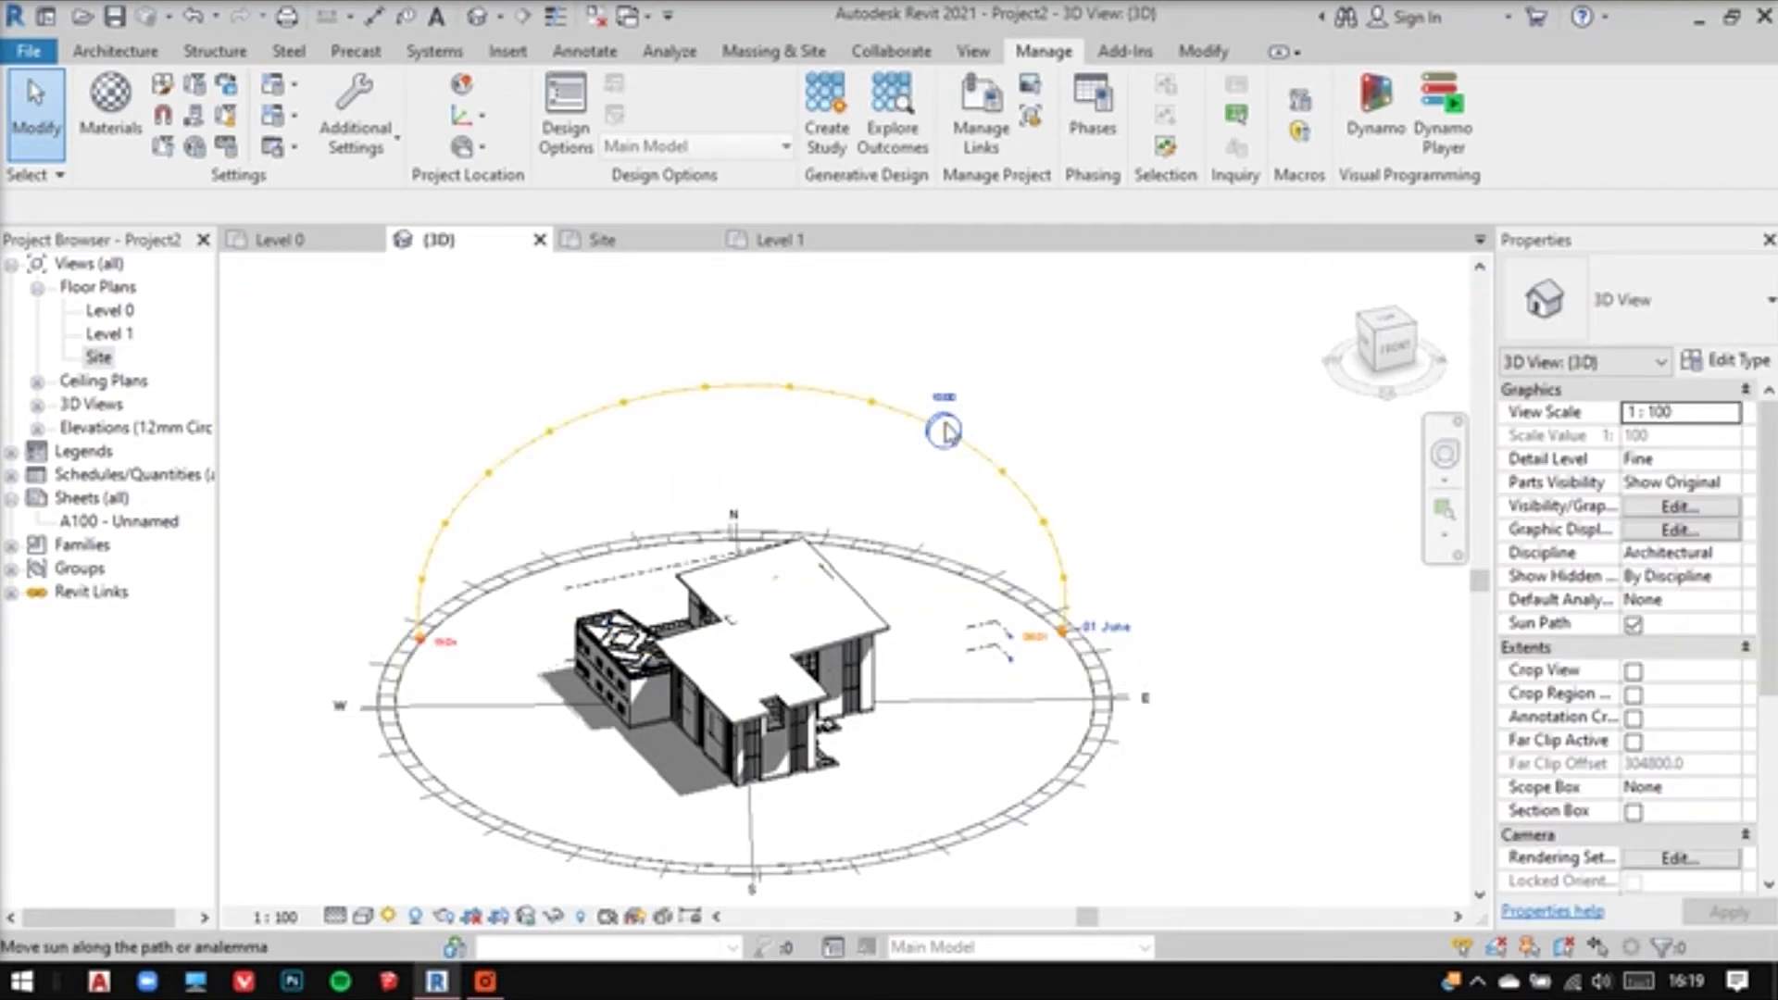
mouse_move(947, 435)
left_mouse_down()
mouse_move(1048, 533)
mouse_move(949, 447)
mouse_move(791, 387)
left_mouse_up()
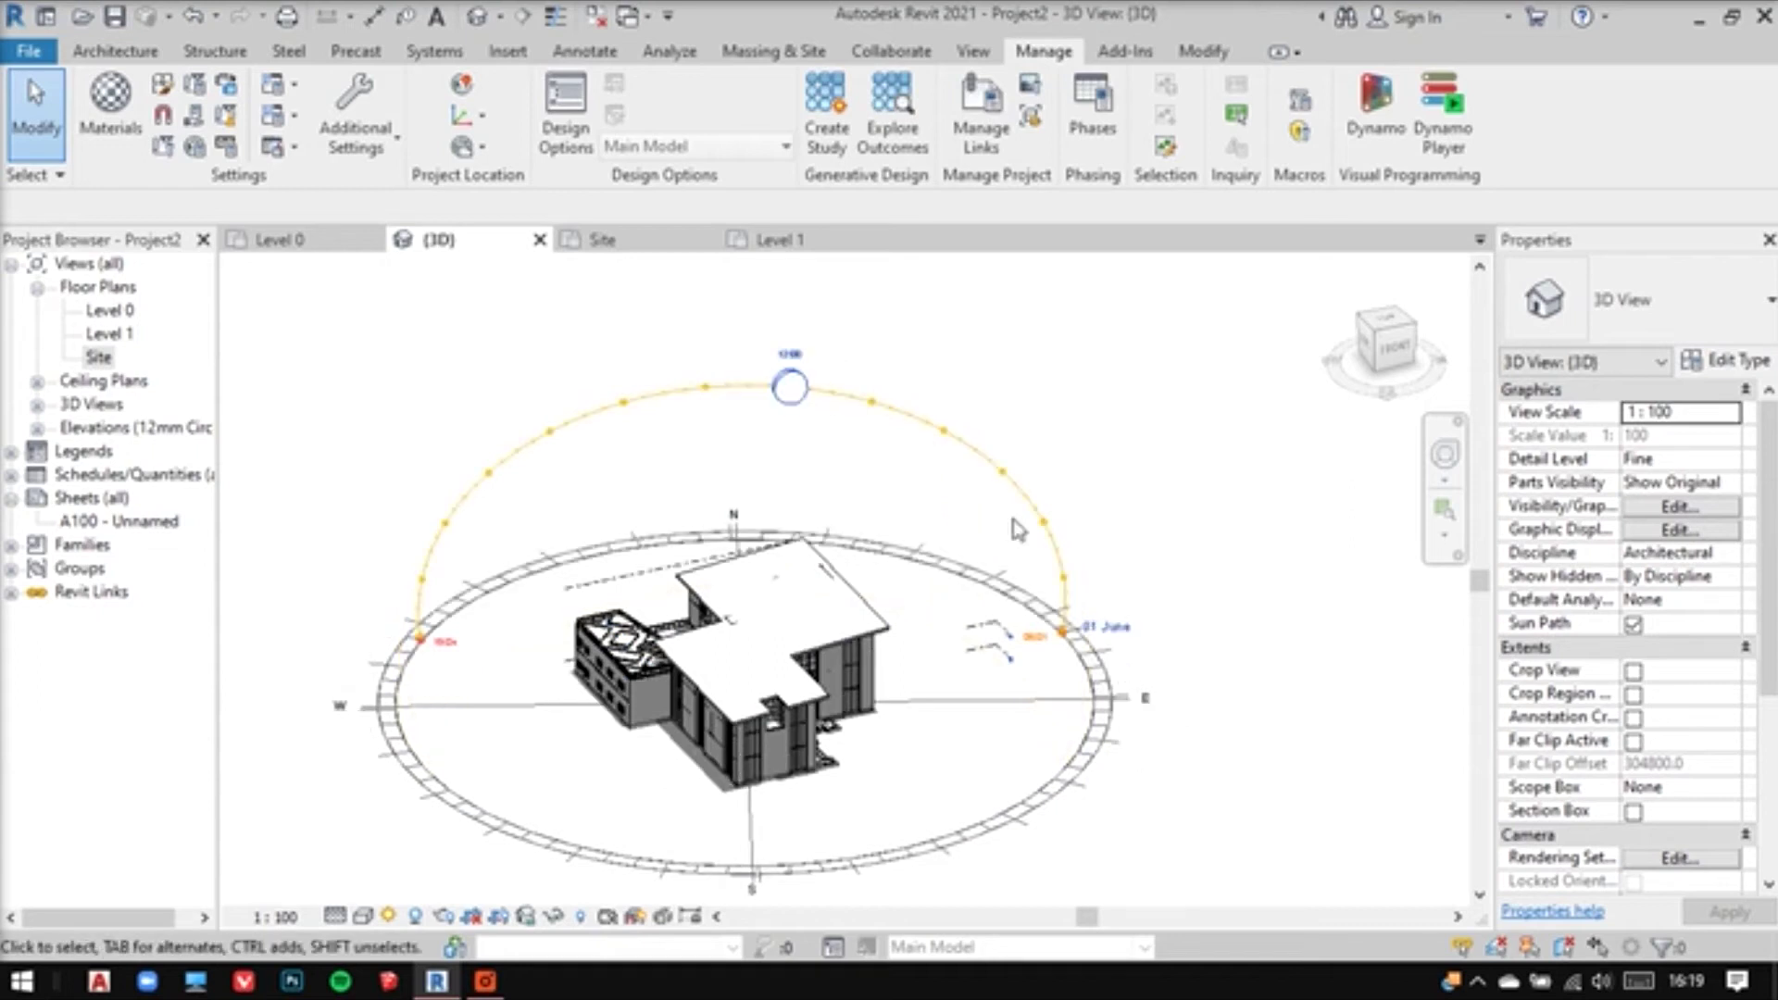
scroll(796, 350, "up", 5)
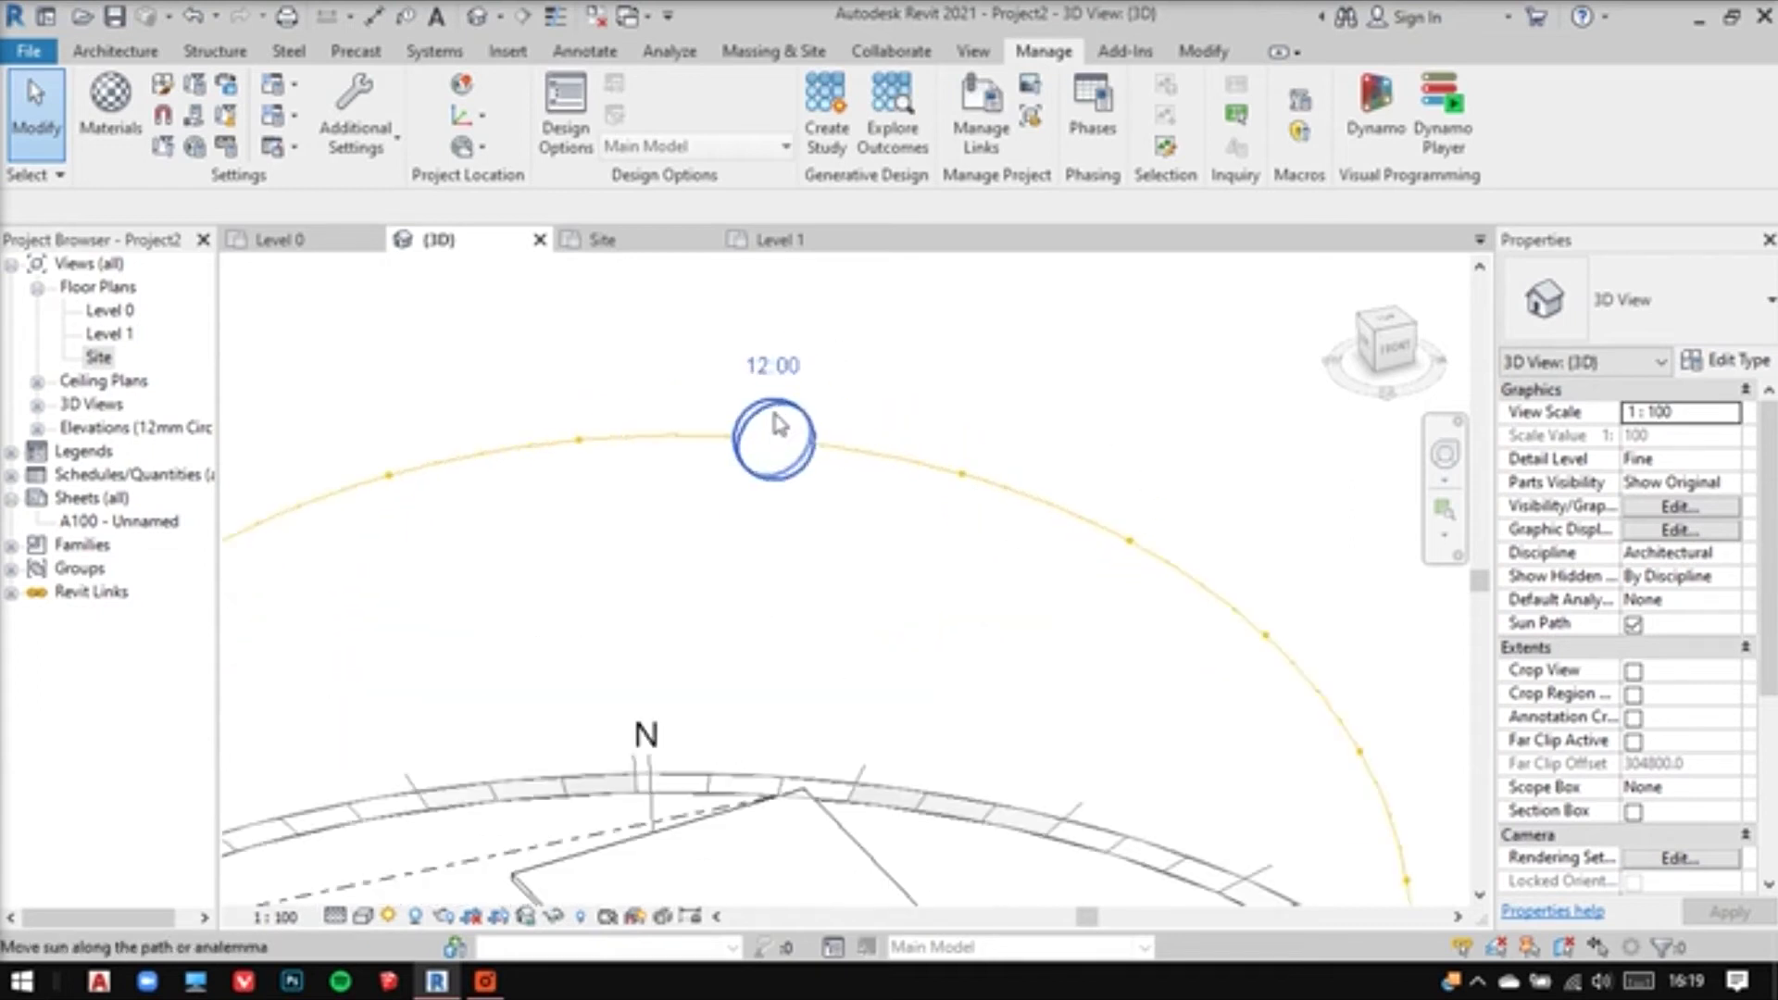
Adjust the sun's time of day using its hour and minute fields
left_click(798, 345)
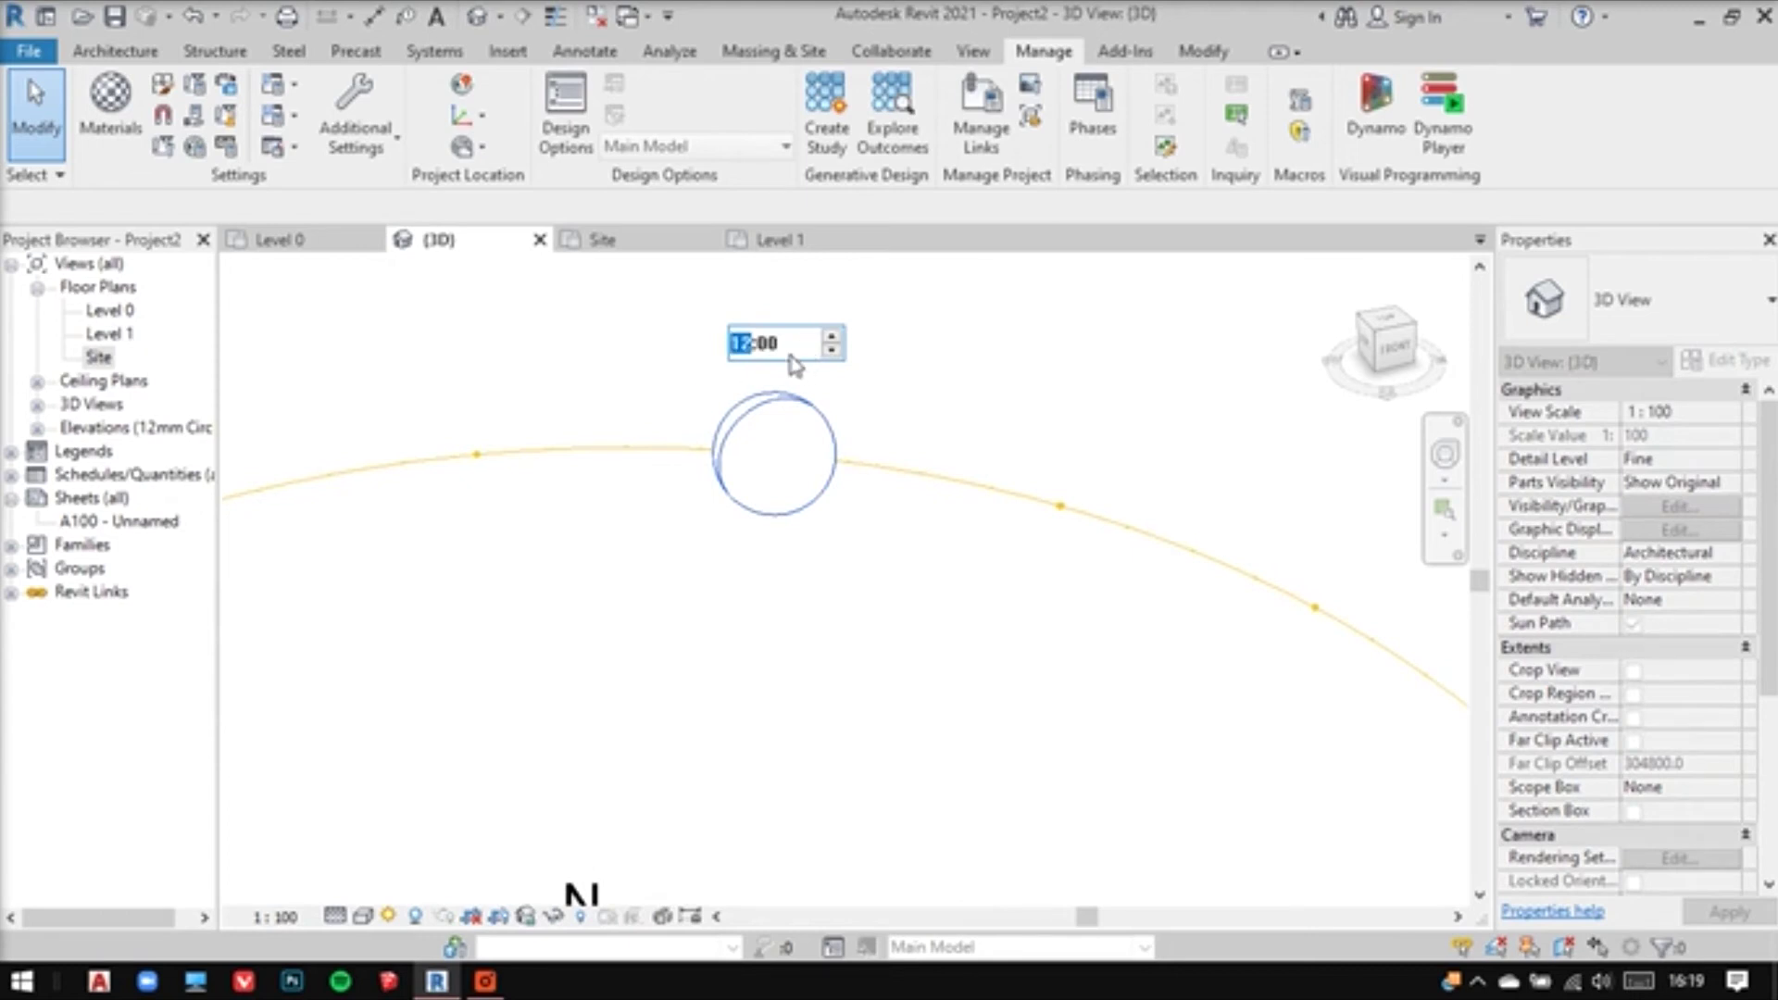
left_click(783, 335)
left_click(750, 344)
left_click(1018, 450)
scroll(948, 516, "down", 5)
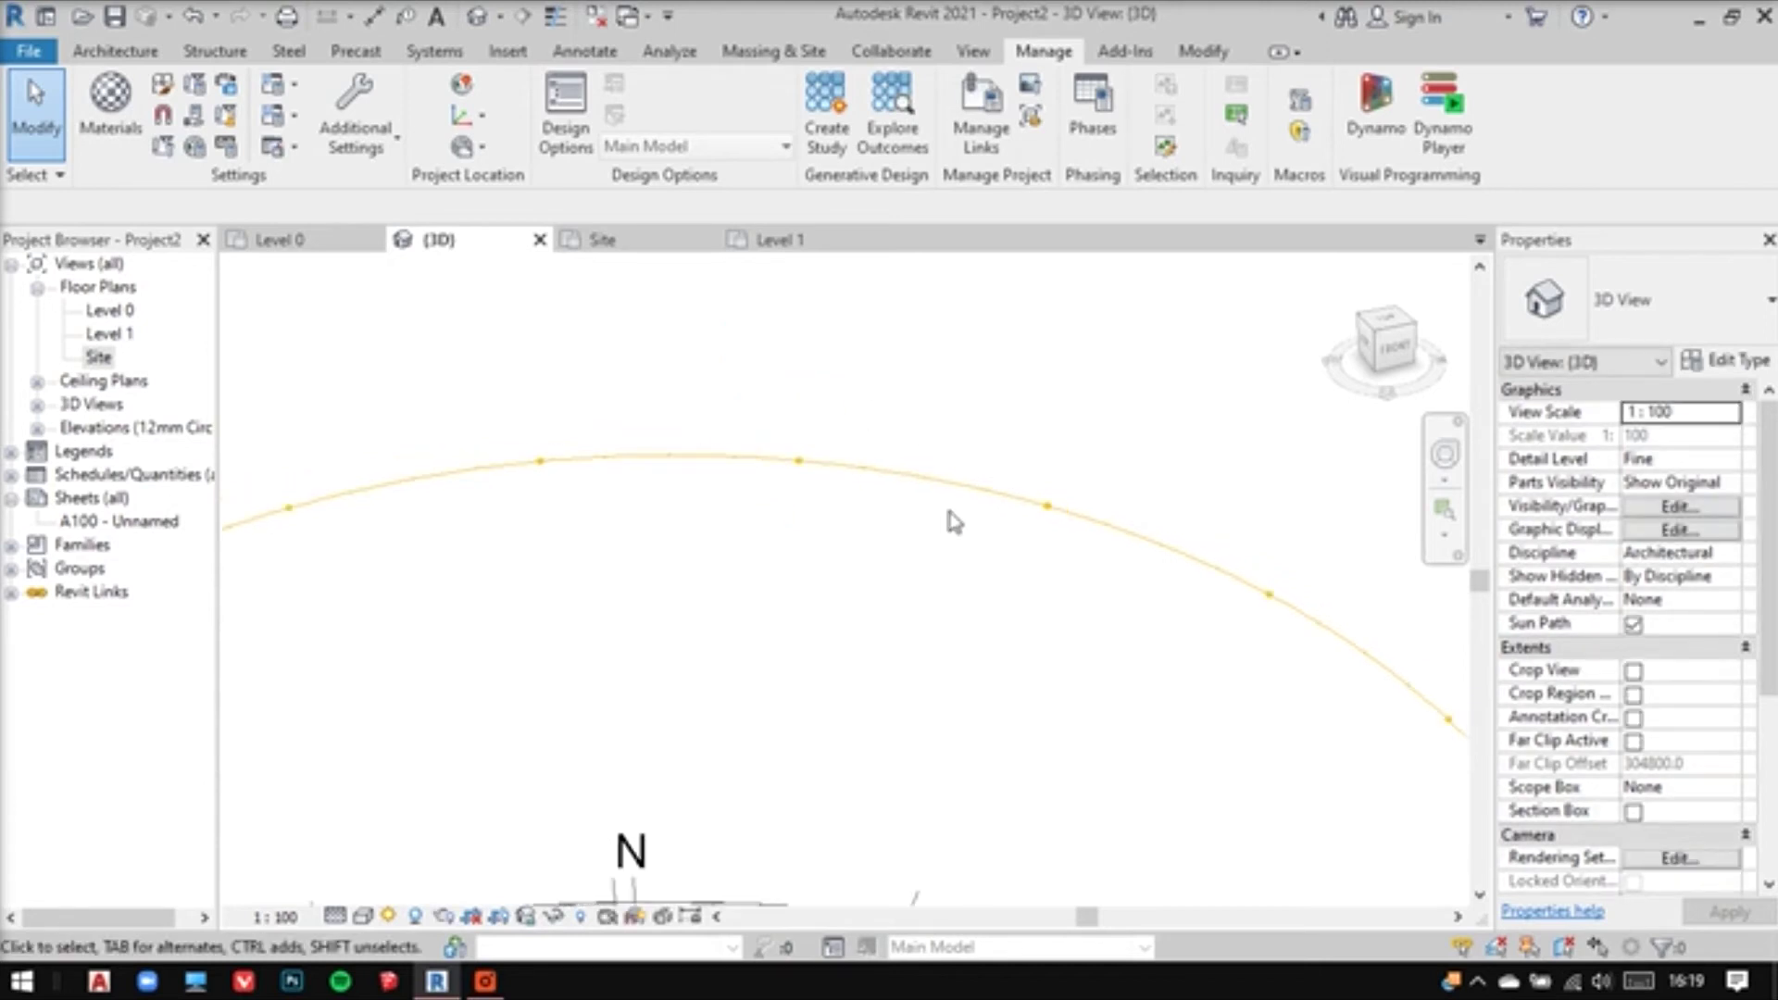
scroll(963, 598, "up", 8)
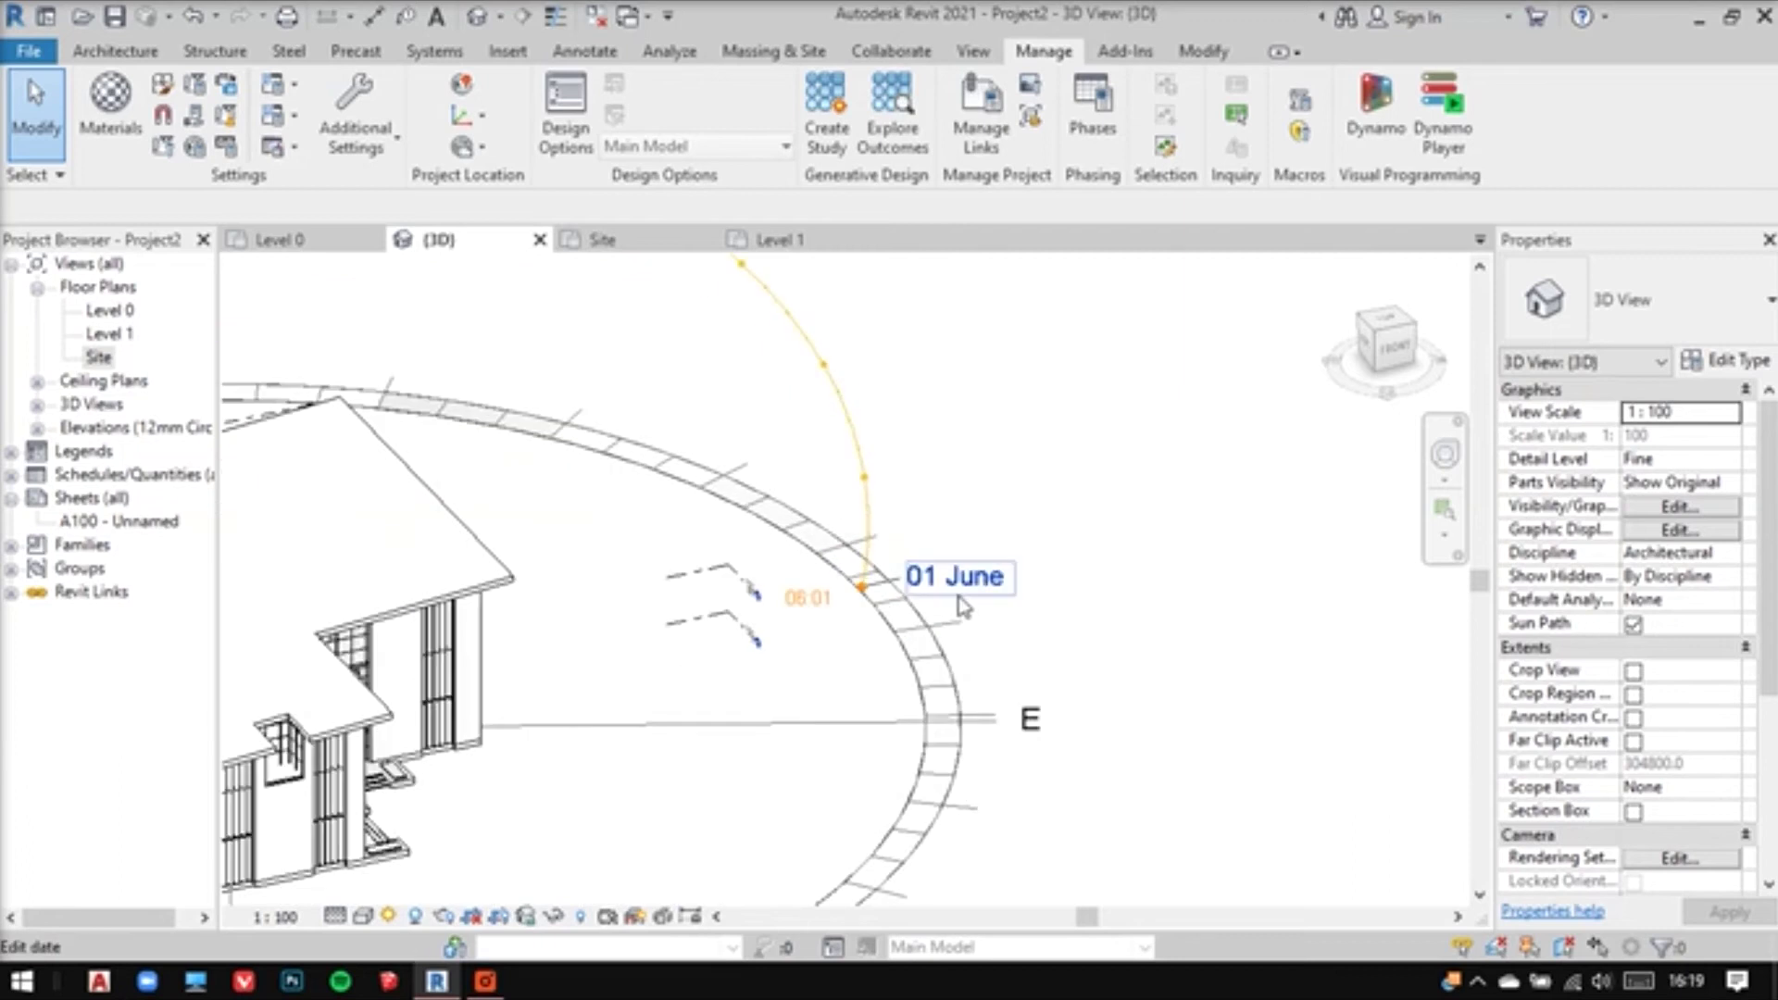
Change the sun path date from 01 June to 14 April
left_click(1012, 559)
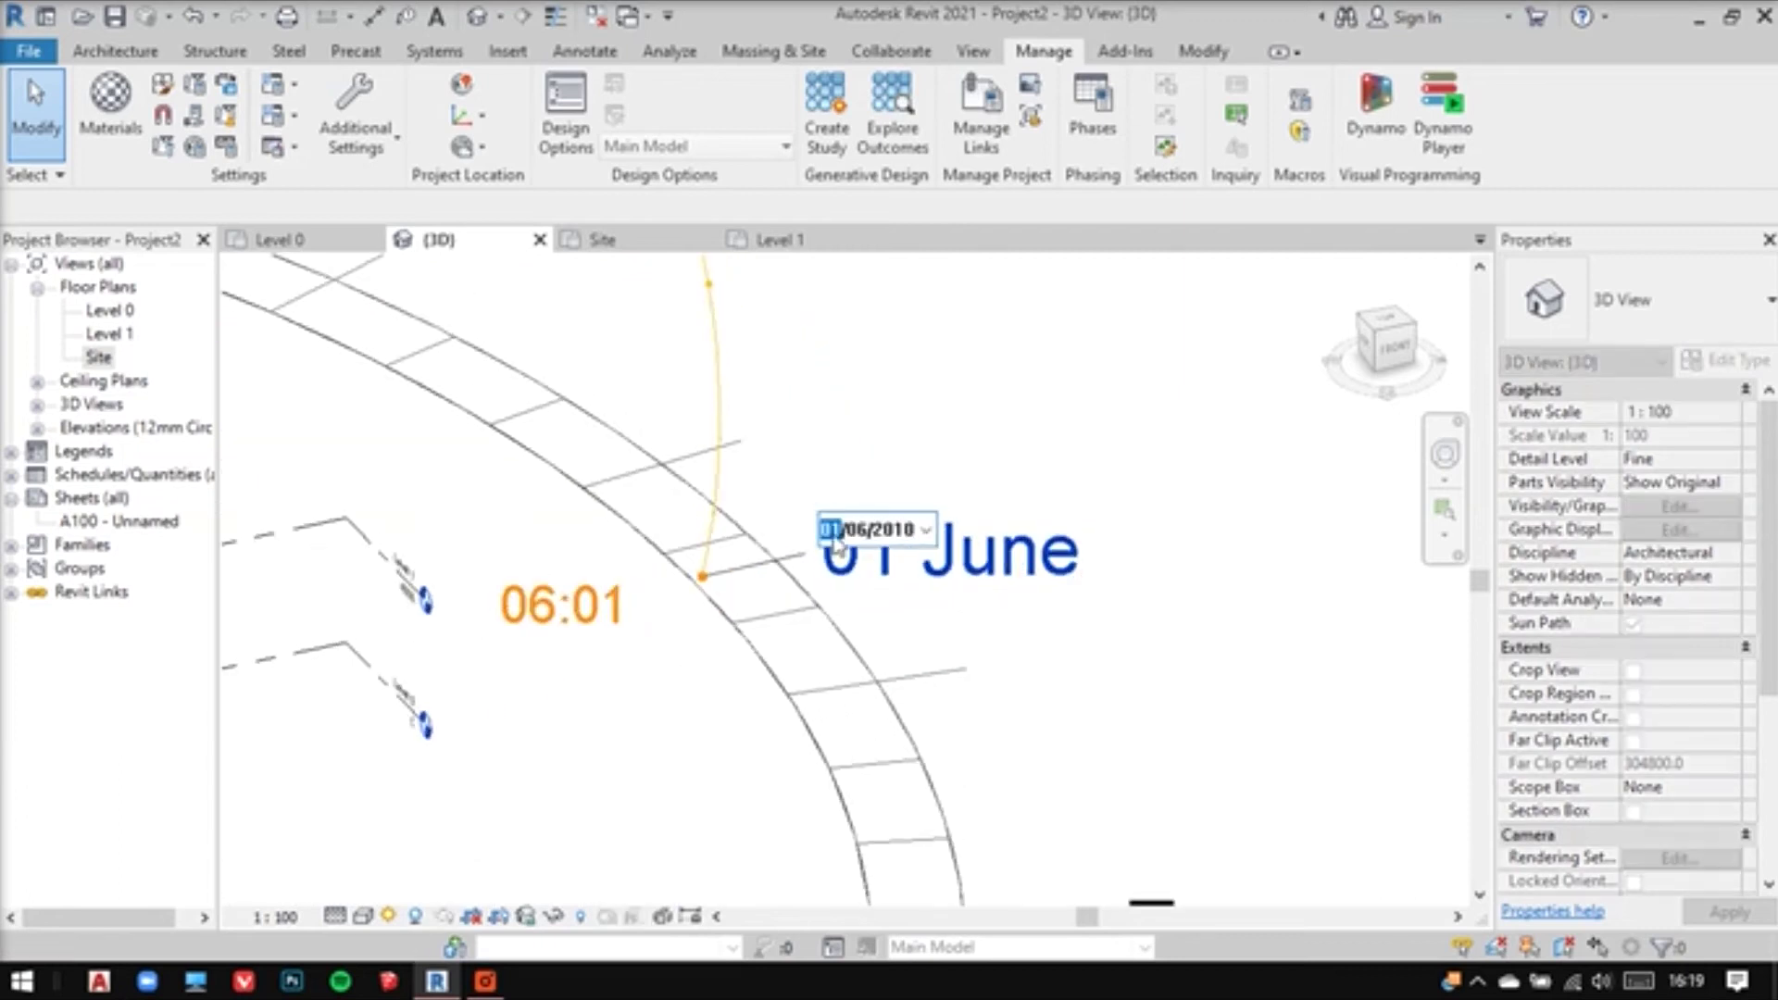
left_click(861, 529)
left_click(835, 529)
left_click(910, 533)
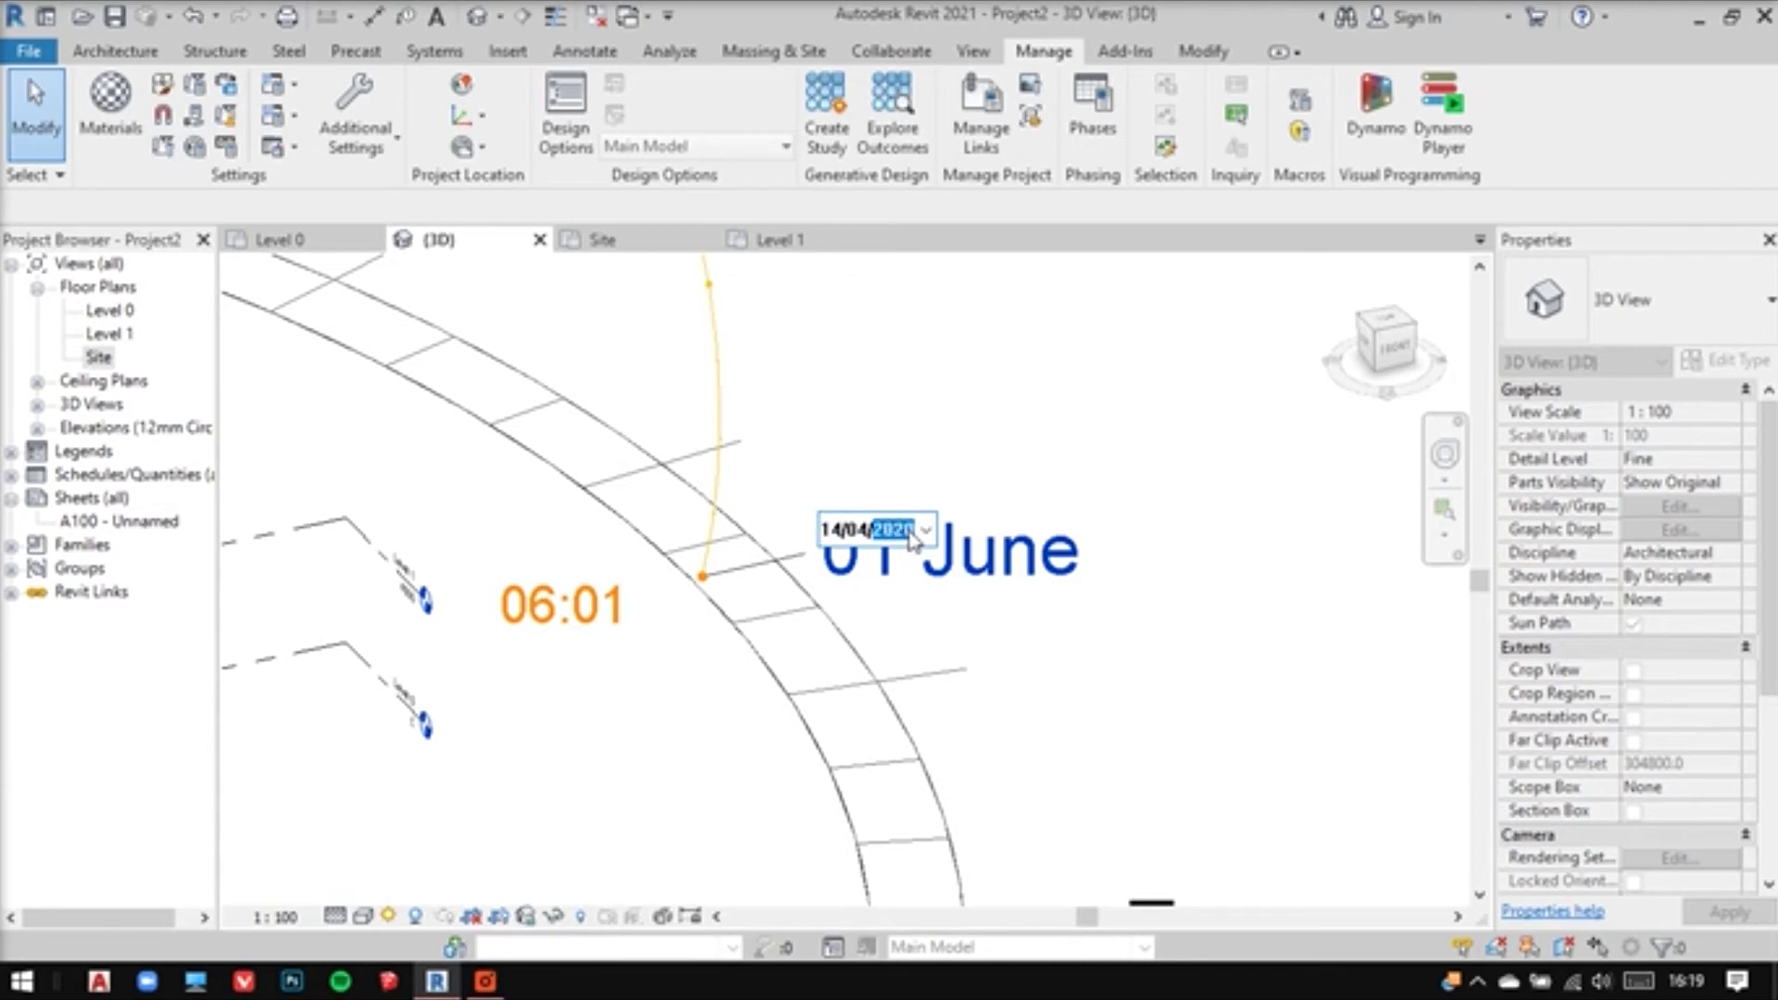
key("Return")
scroll(1043, 464, "down", 5)
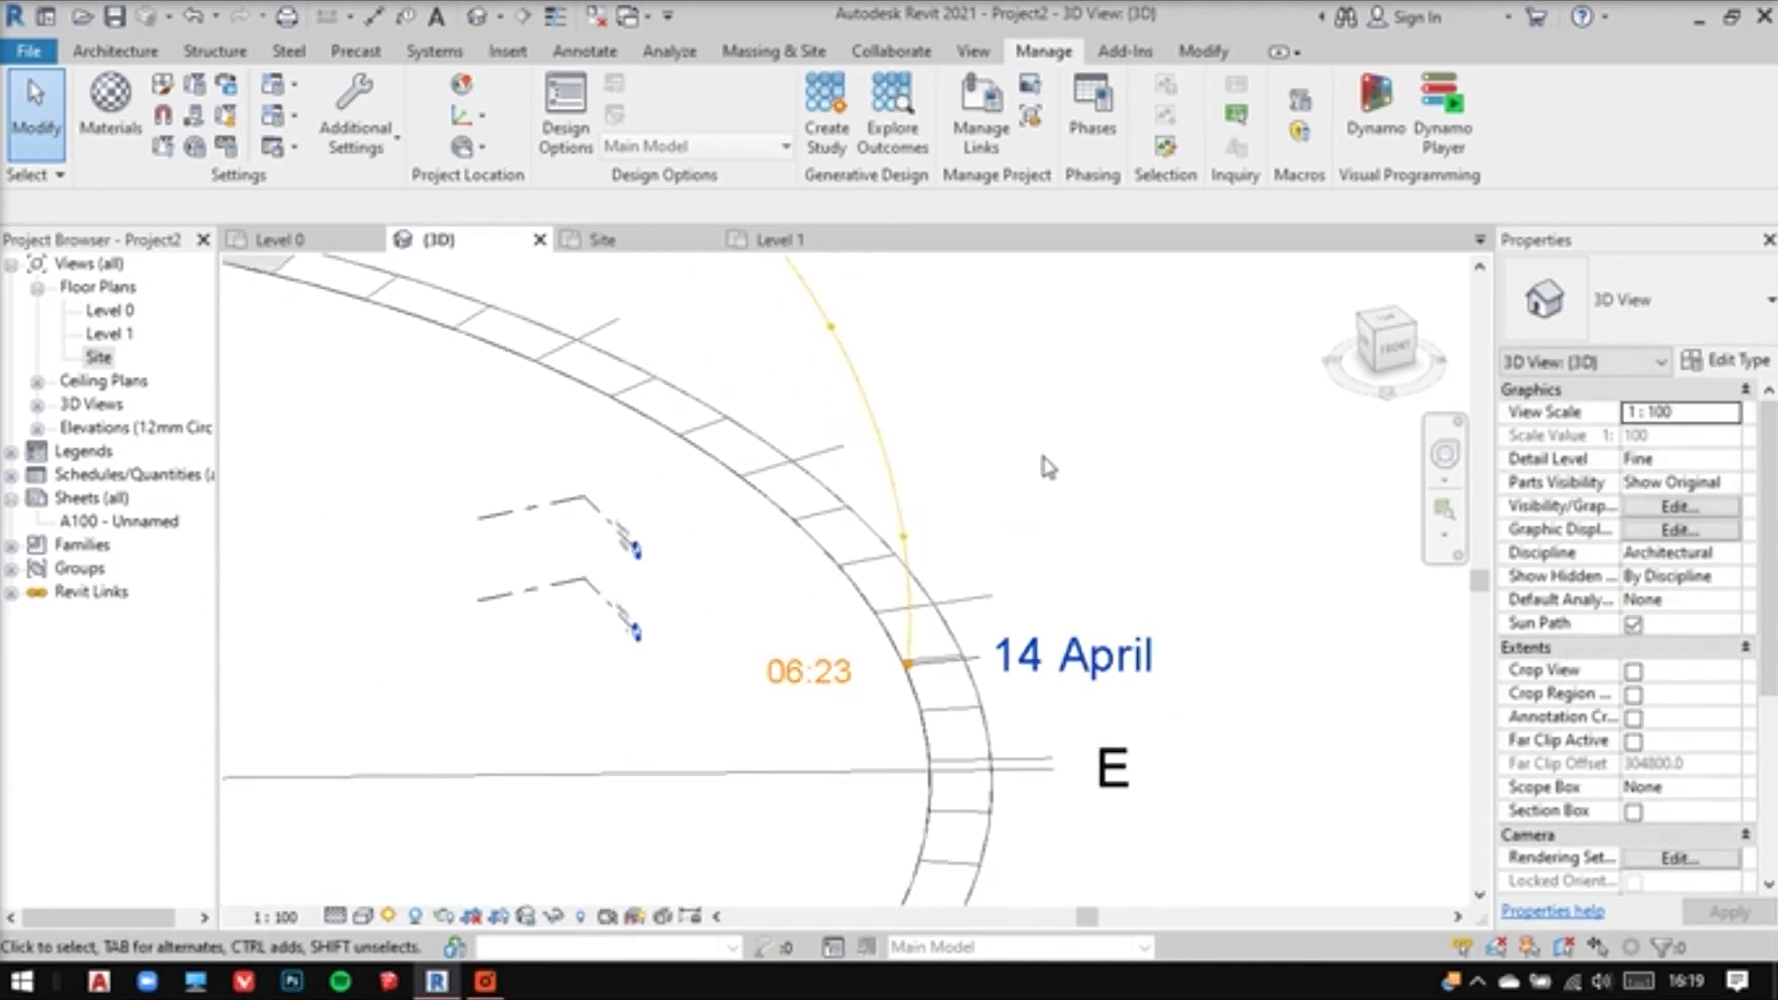
scroll(1125, 653, "down", 5)
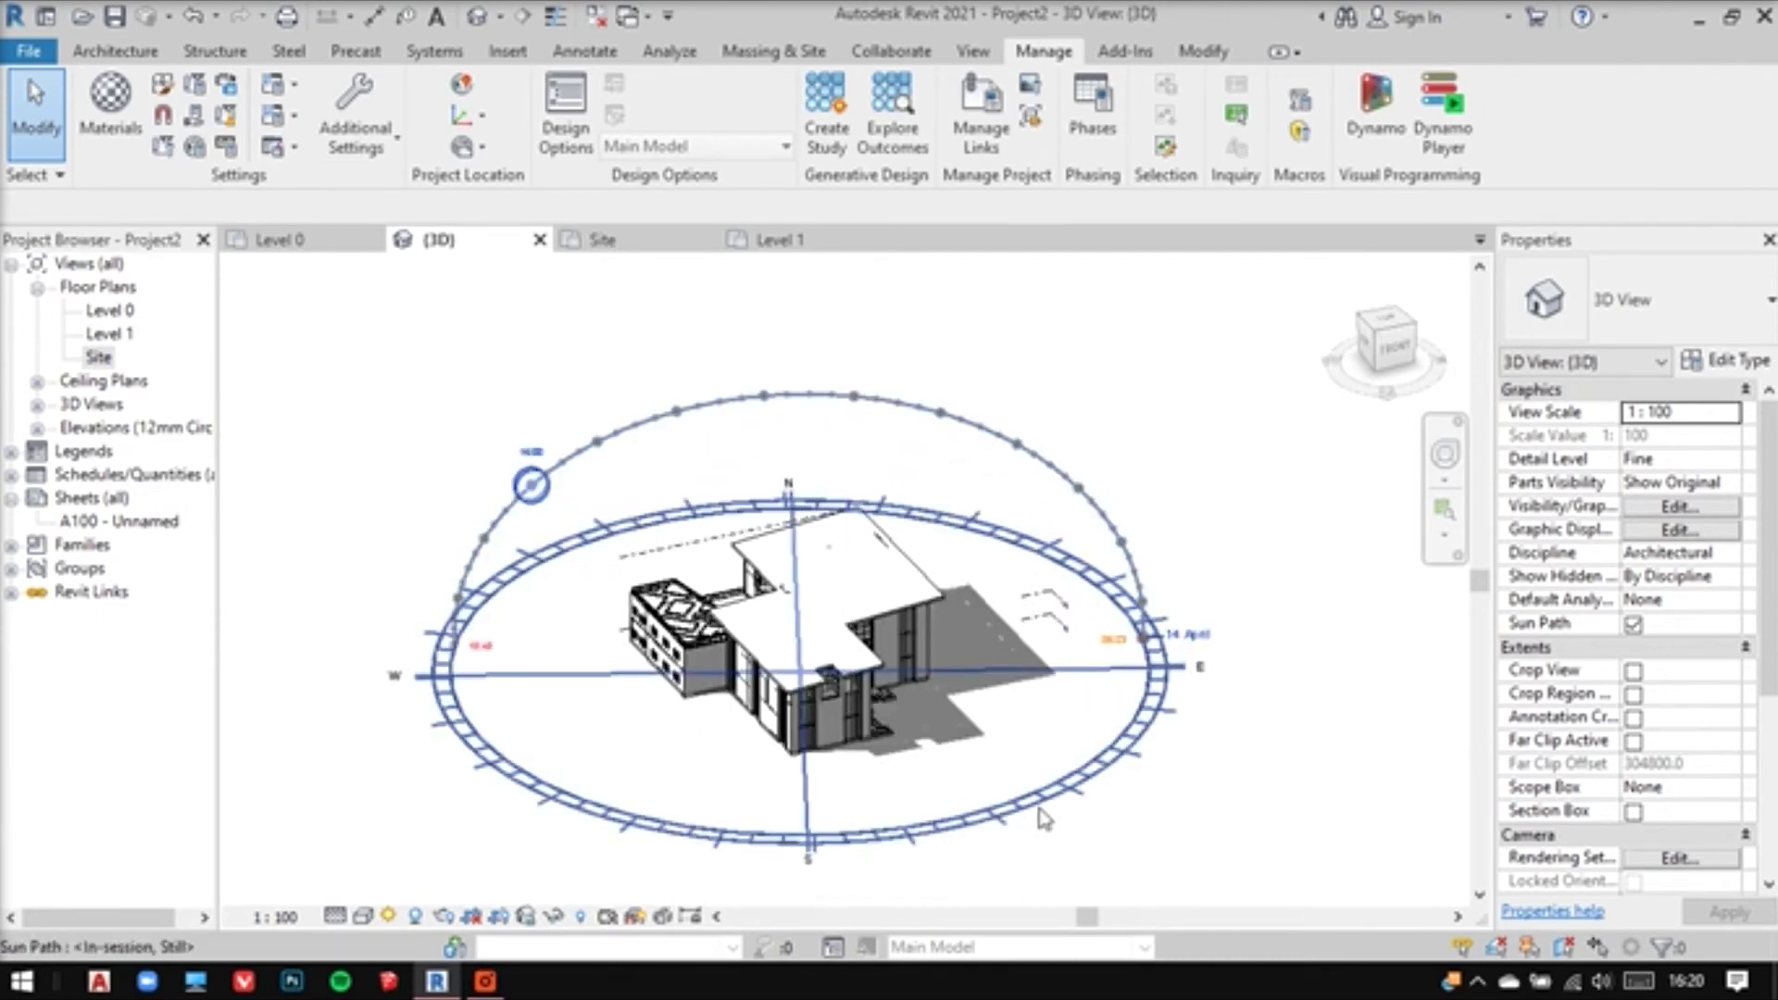
Switch the Sun Settings solar study to Single Day
left_click(389, 915)
left_click(469, 826)
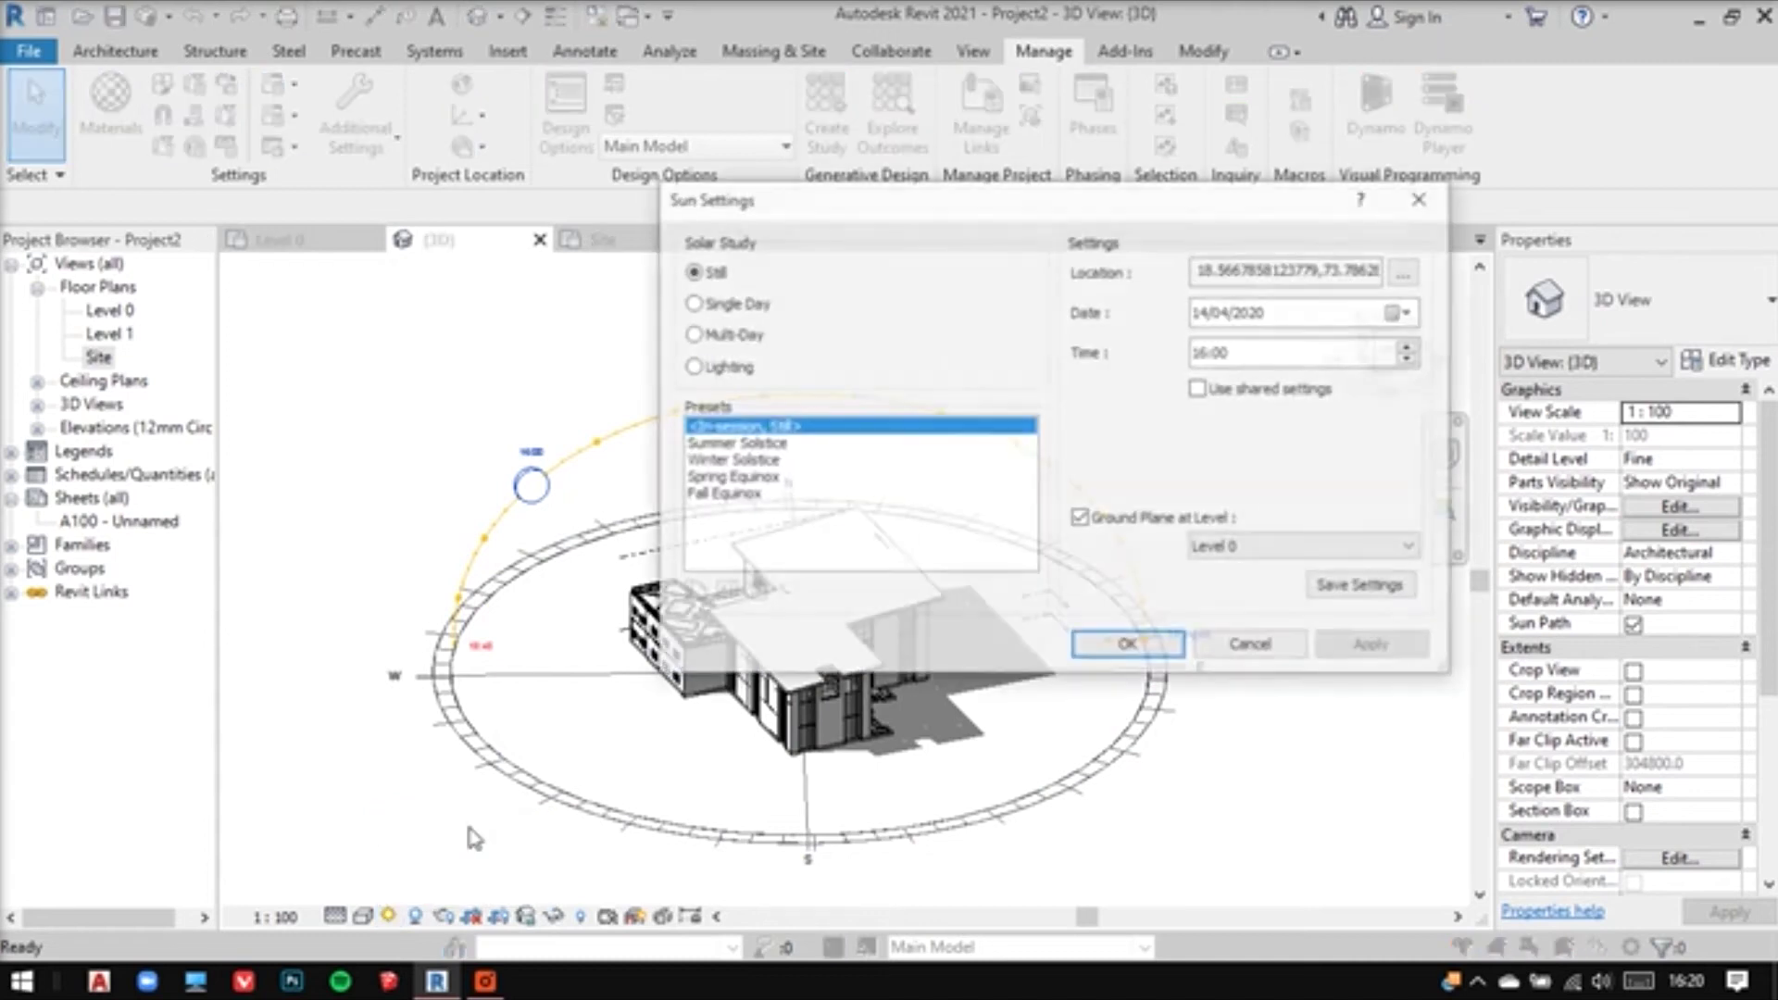
left_click_drag(1019, 202, 993, 308)
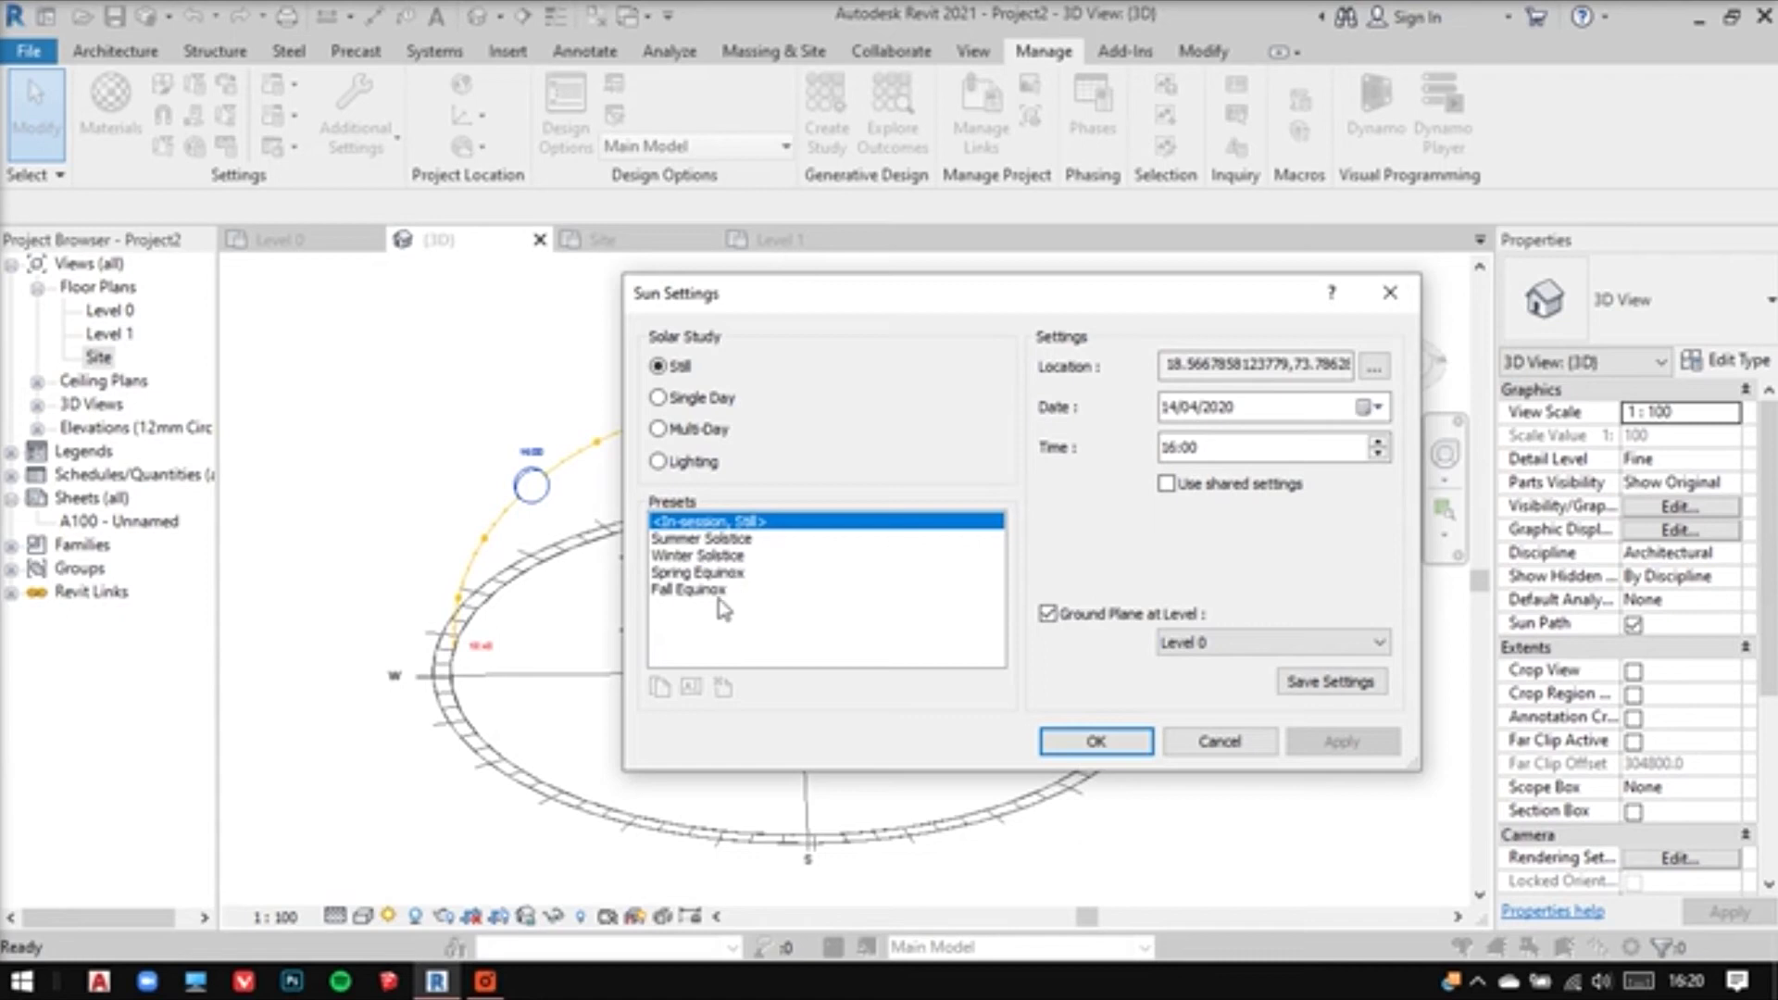
left_click(658, 397)
left_click_drag(1009, 310, 1051, 293)
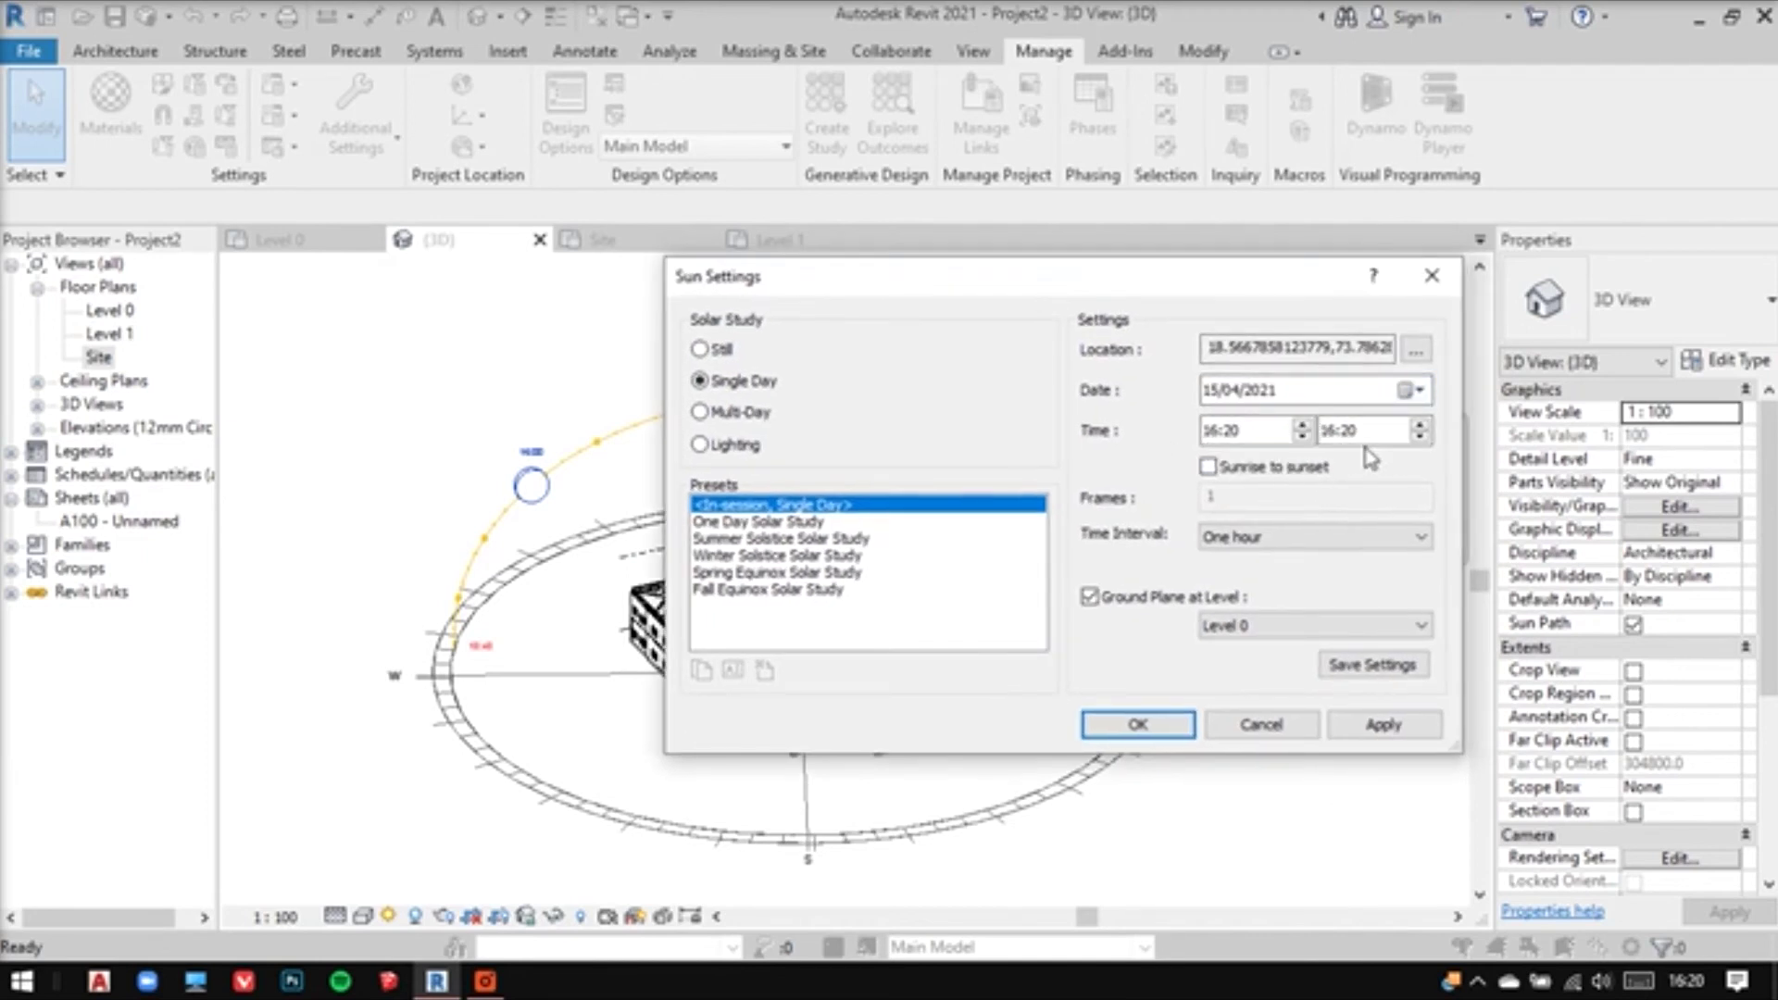
Run the study sunrise to sunset at 15-minute intervals on Level 0, and apply it
left_click(1208, 469)
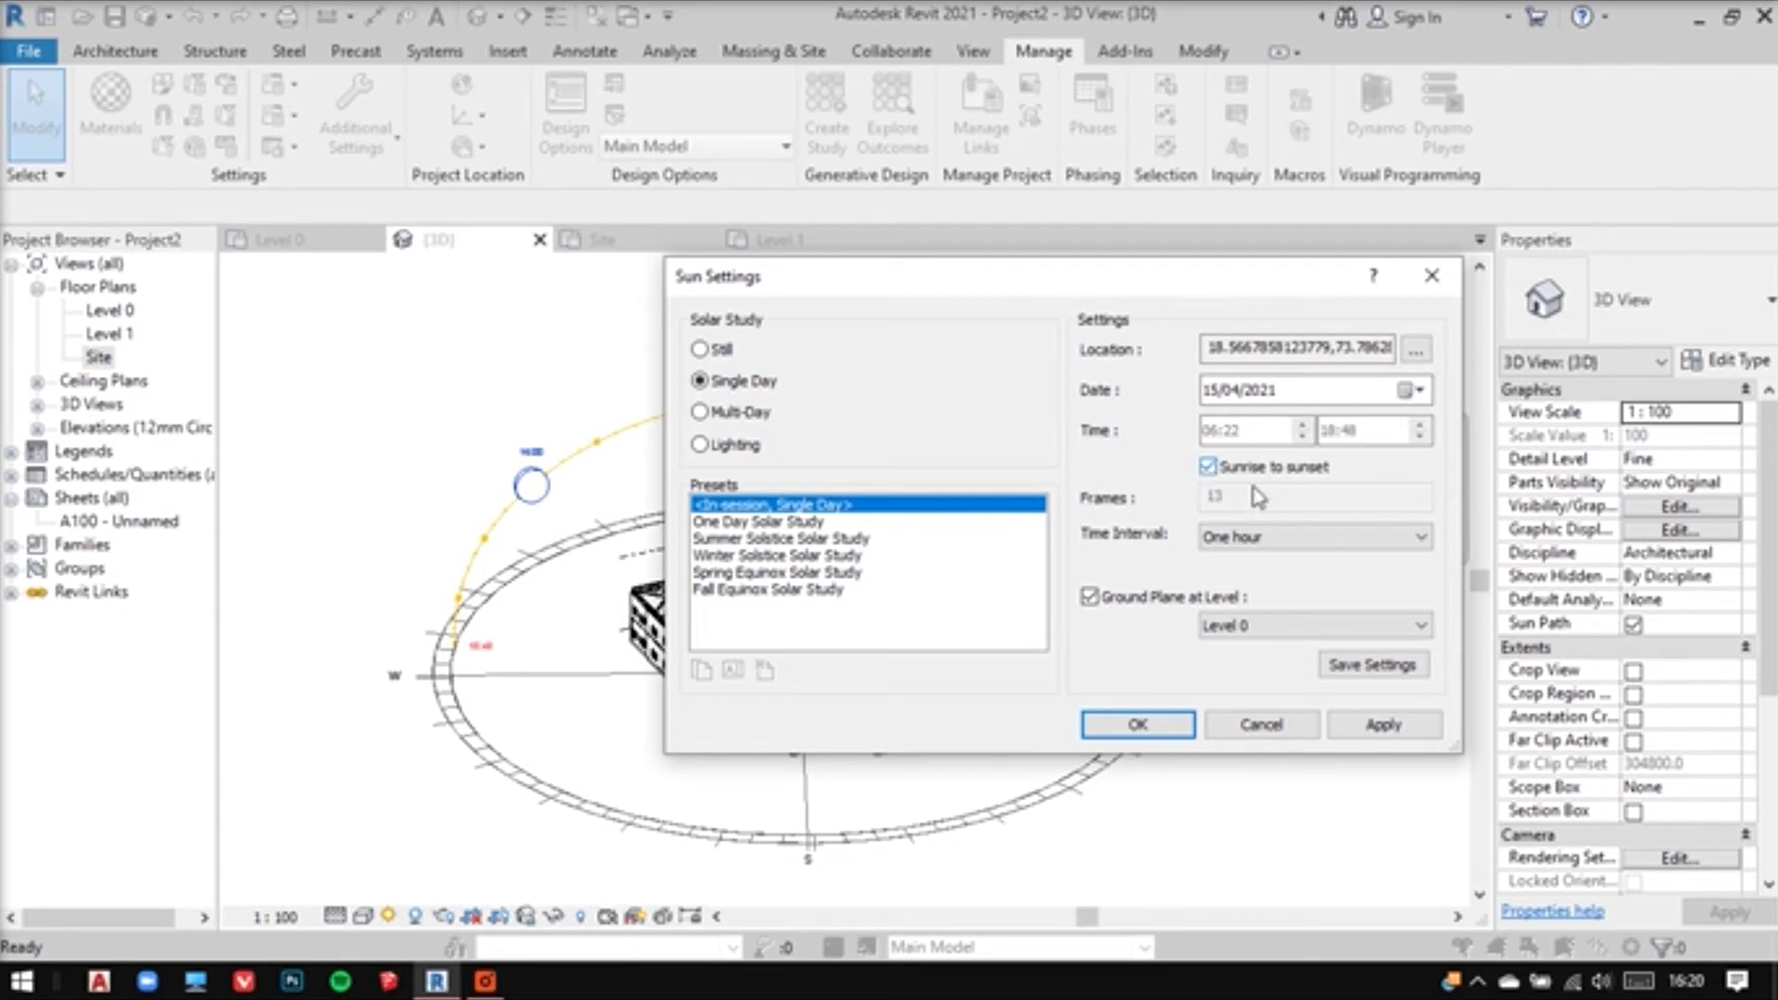
left_click(1275, 548)
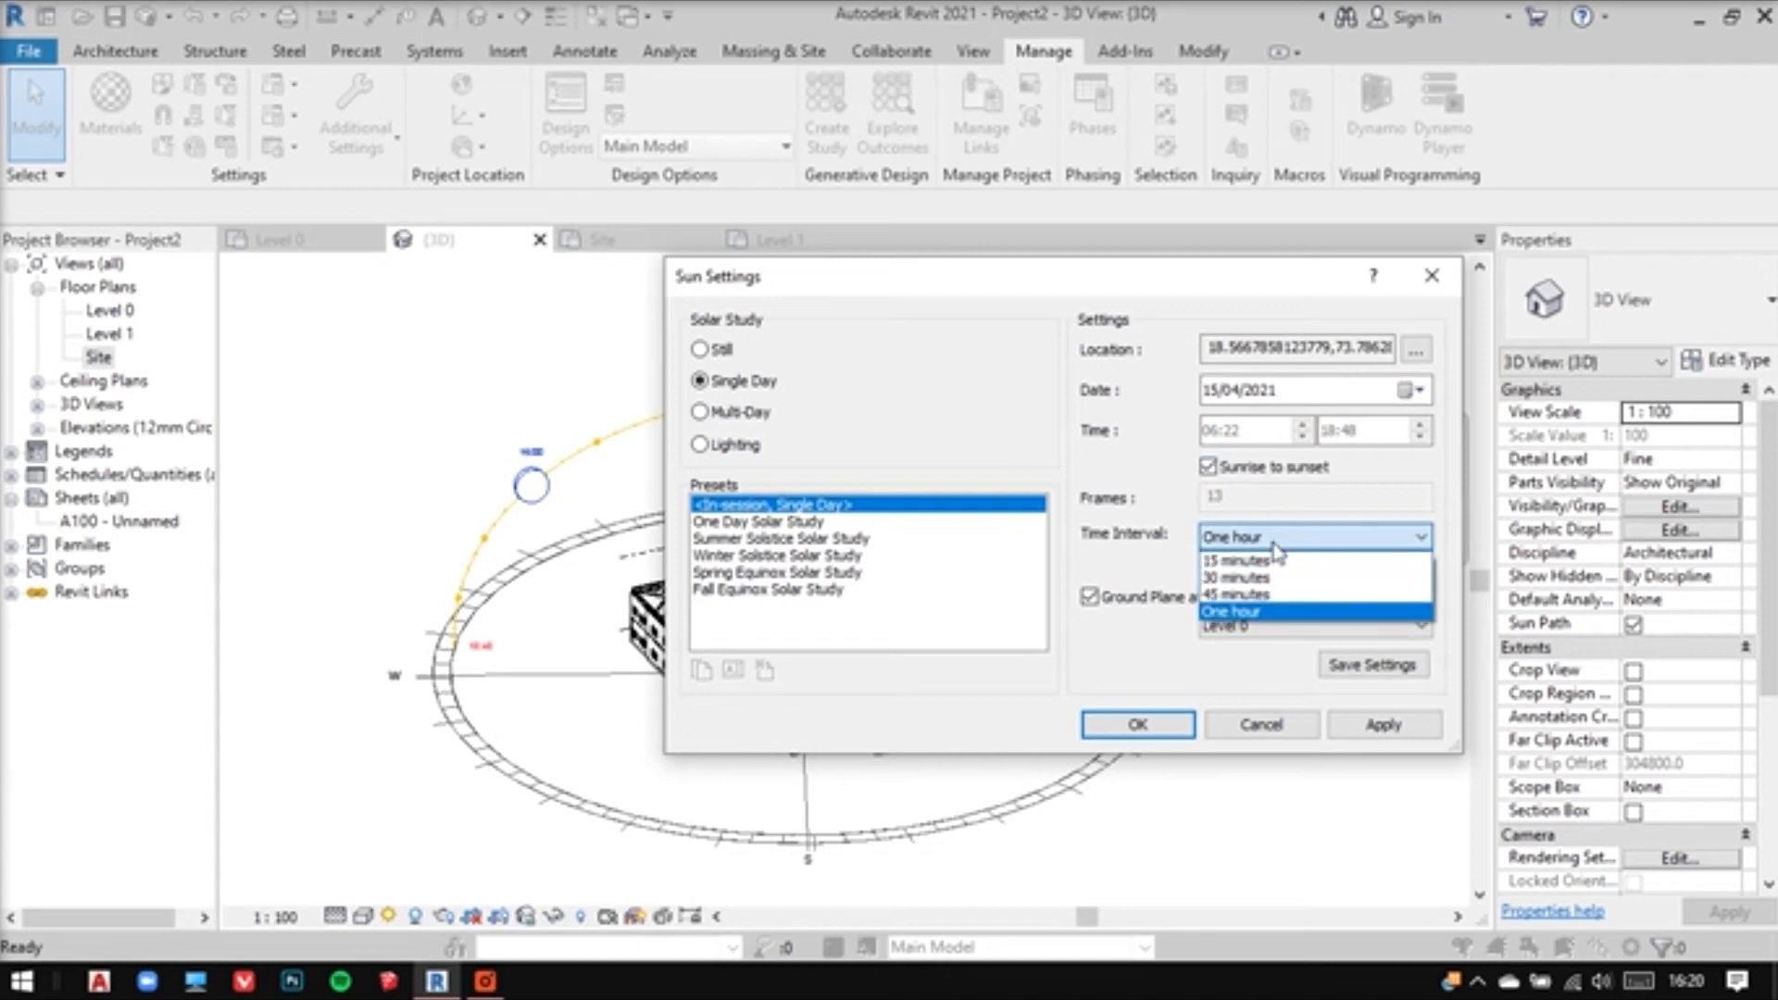
left_click(1276, 570)
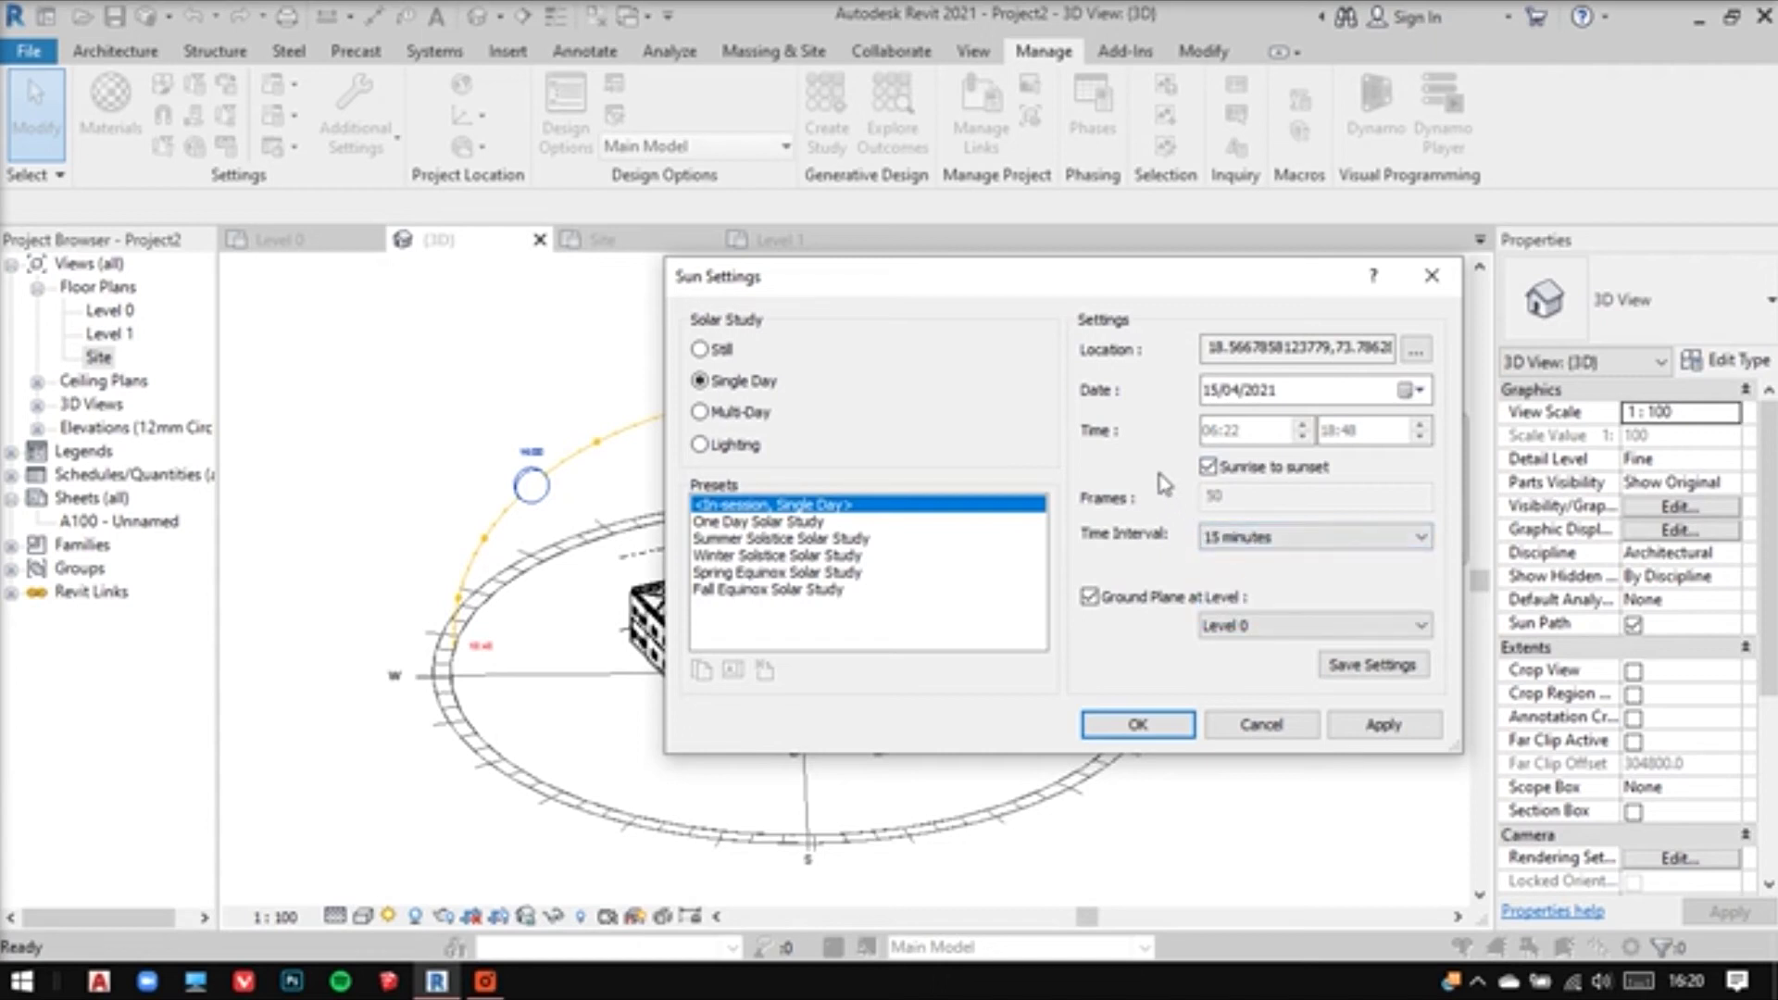
left_click(1255, 629)
left_click(1257, 624)
left_click(1382, 724)
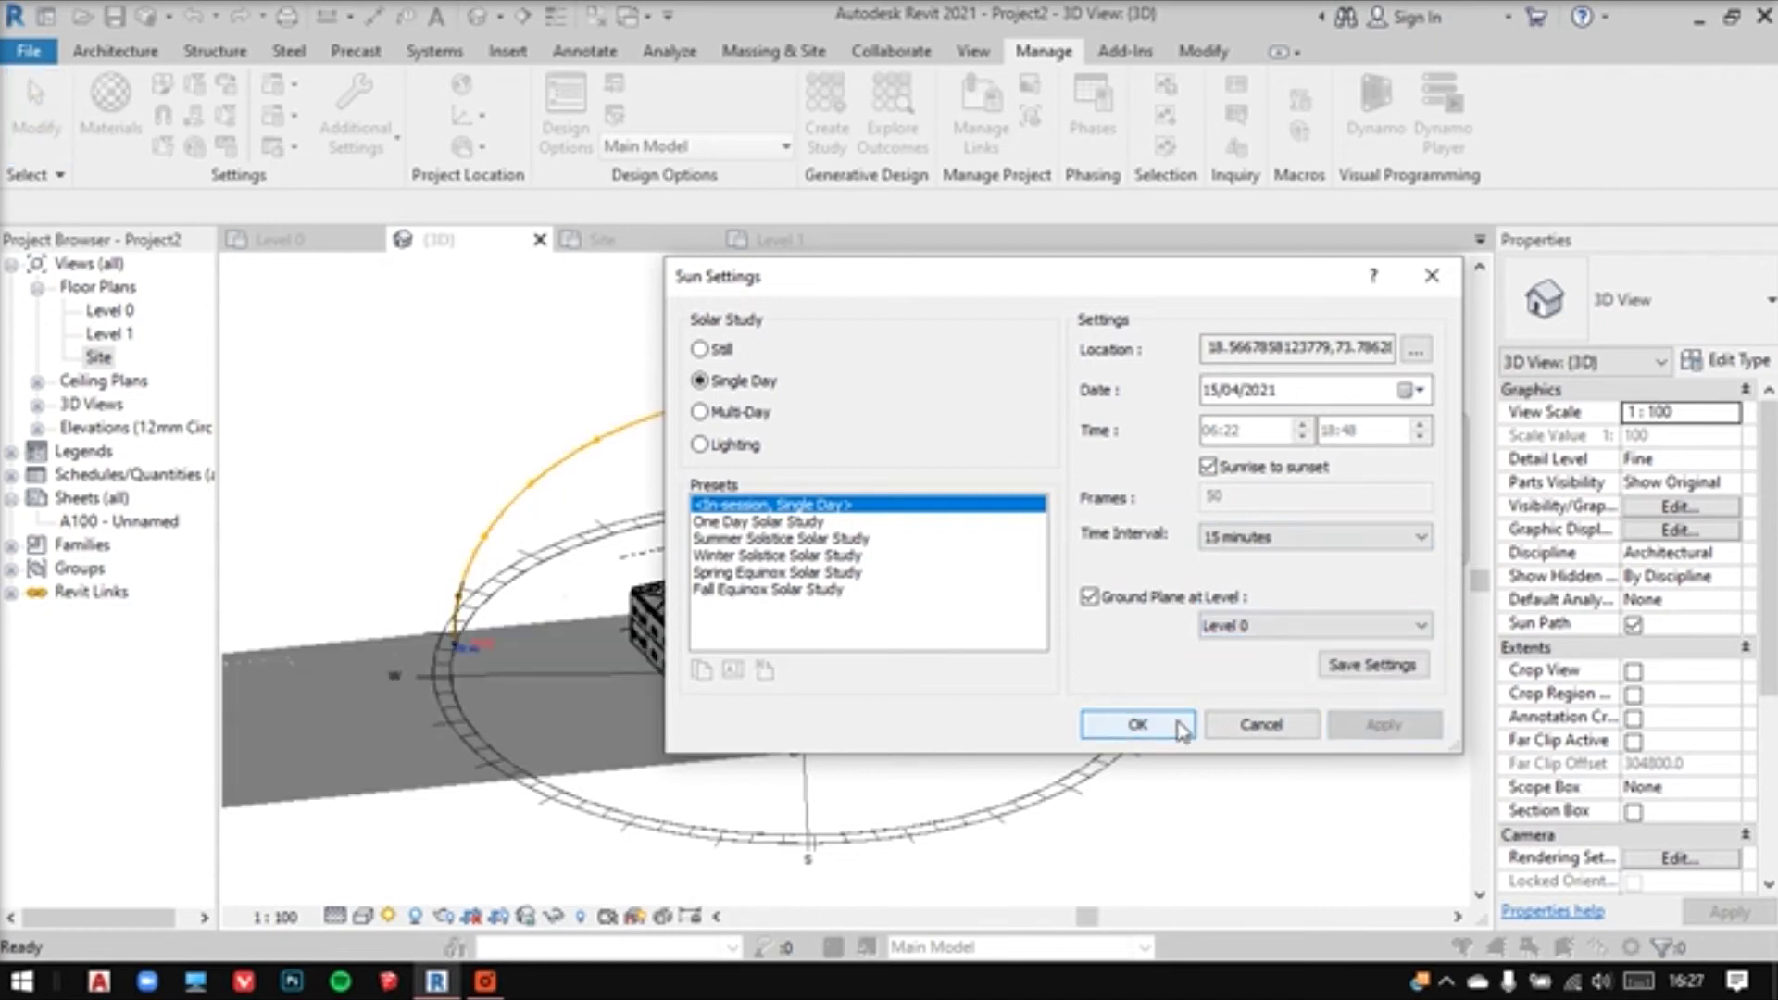
left_click(1181, 727)
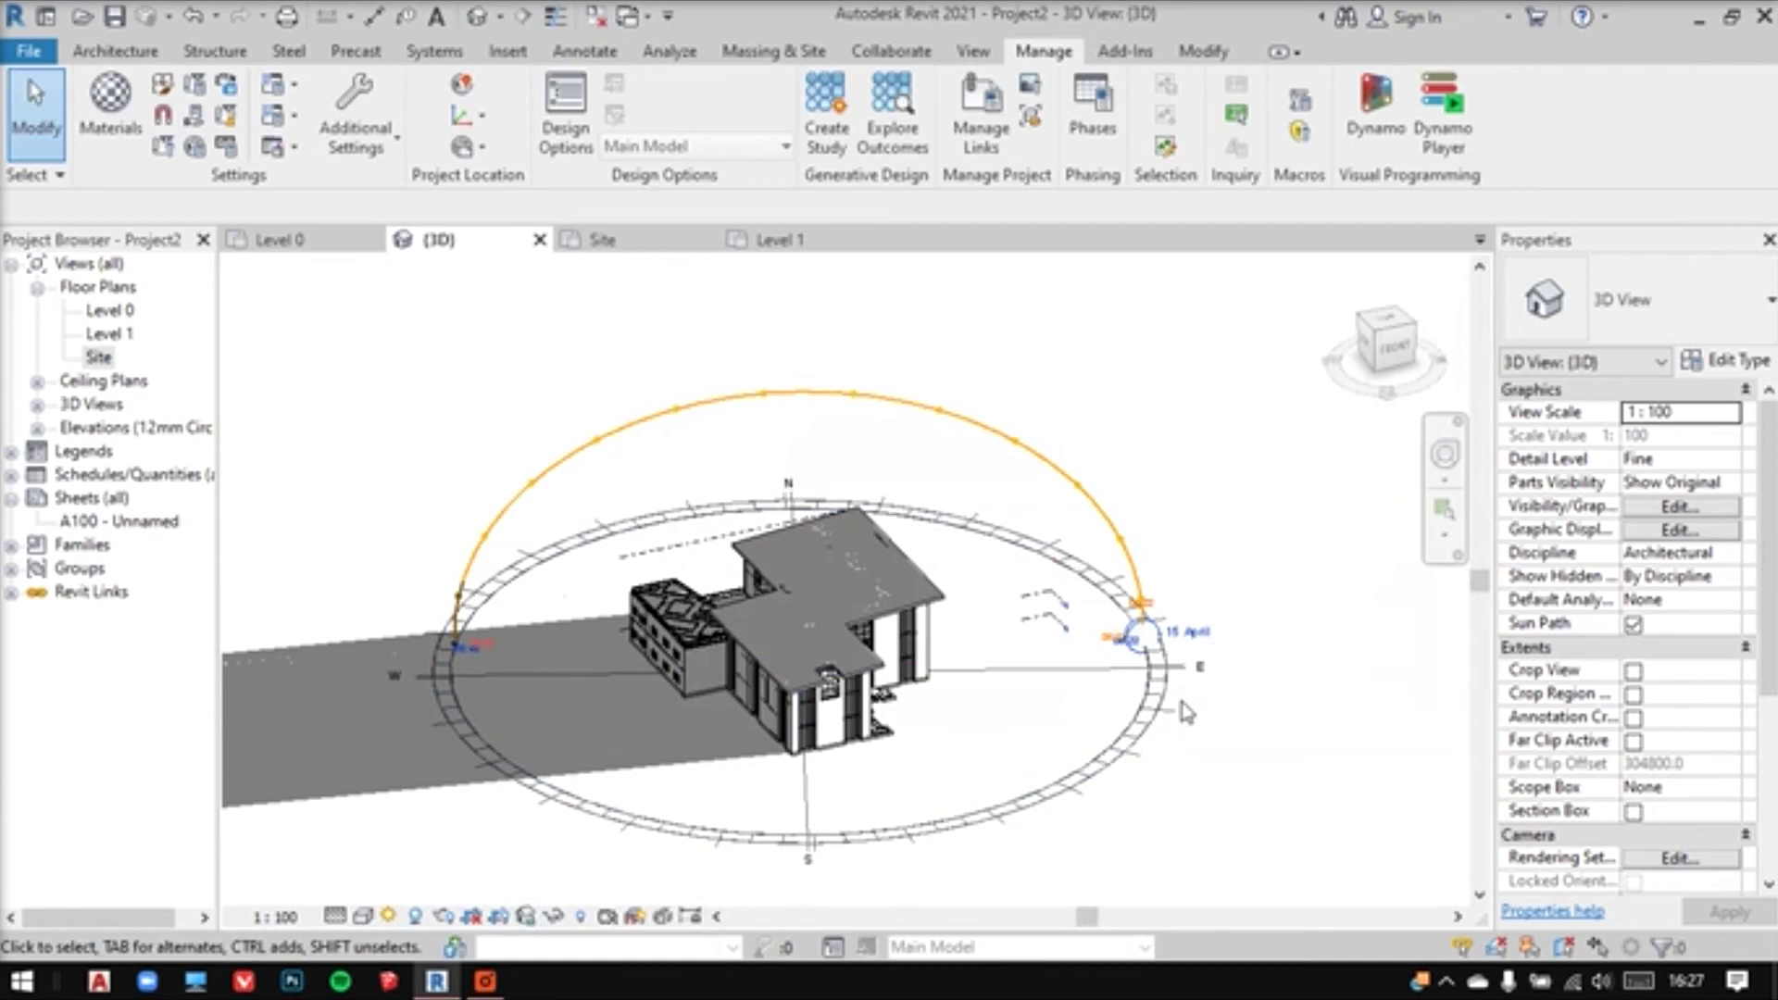
Start the Solar Study animation export, showing 50 frames at 15 fps
left_click(41, 65)
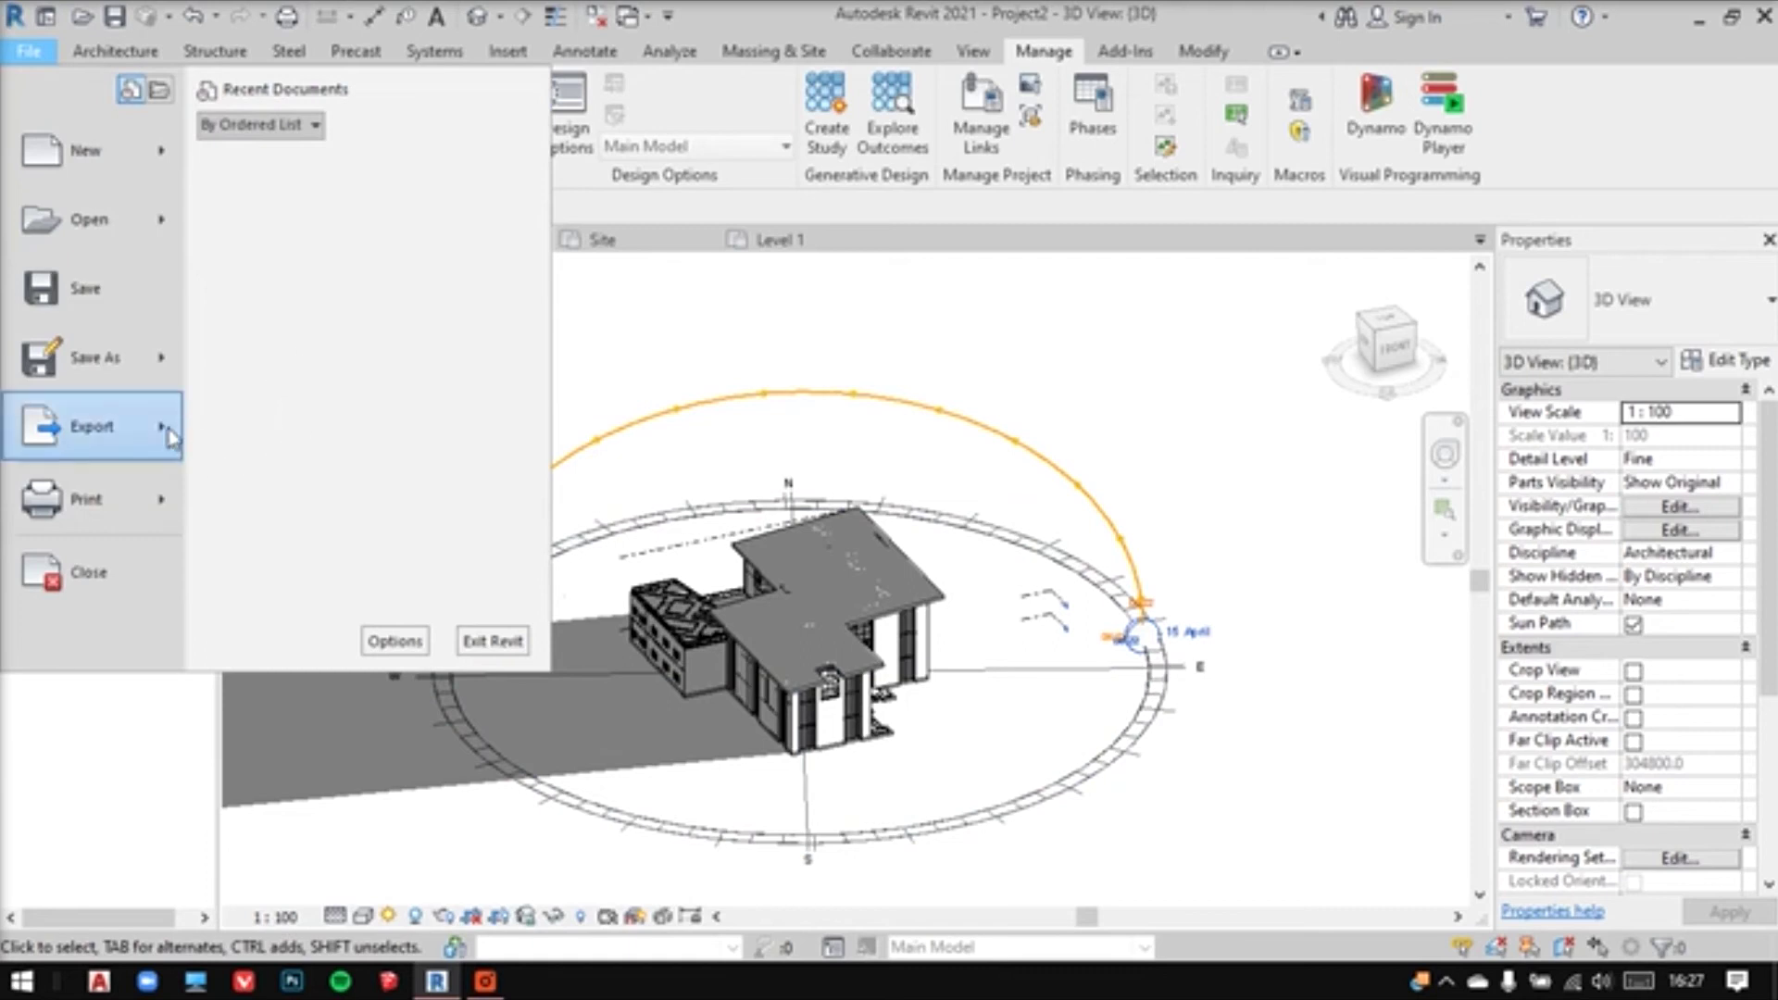
mouse_move(169, 437)
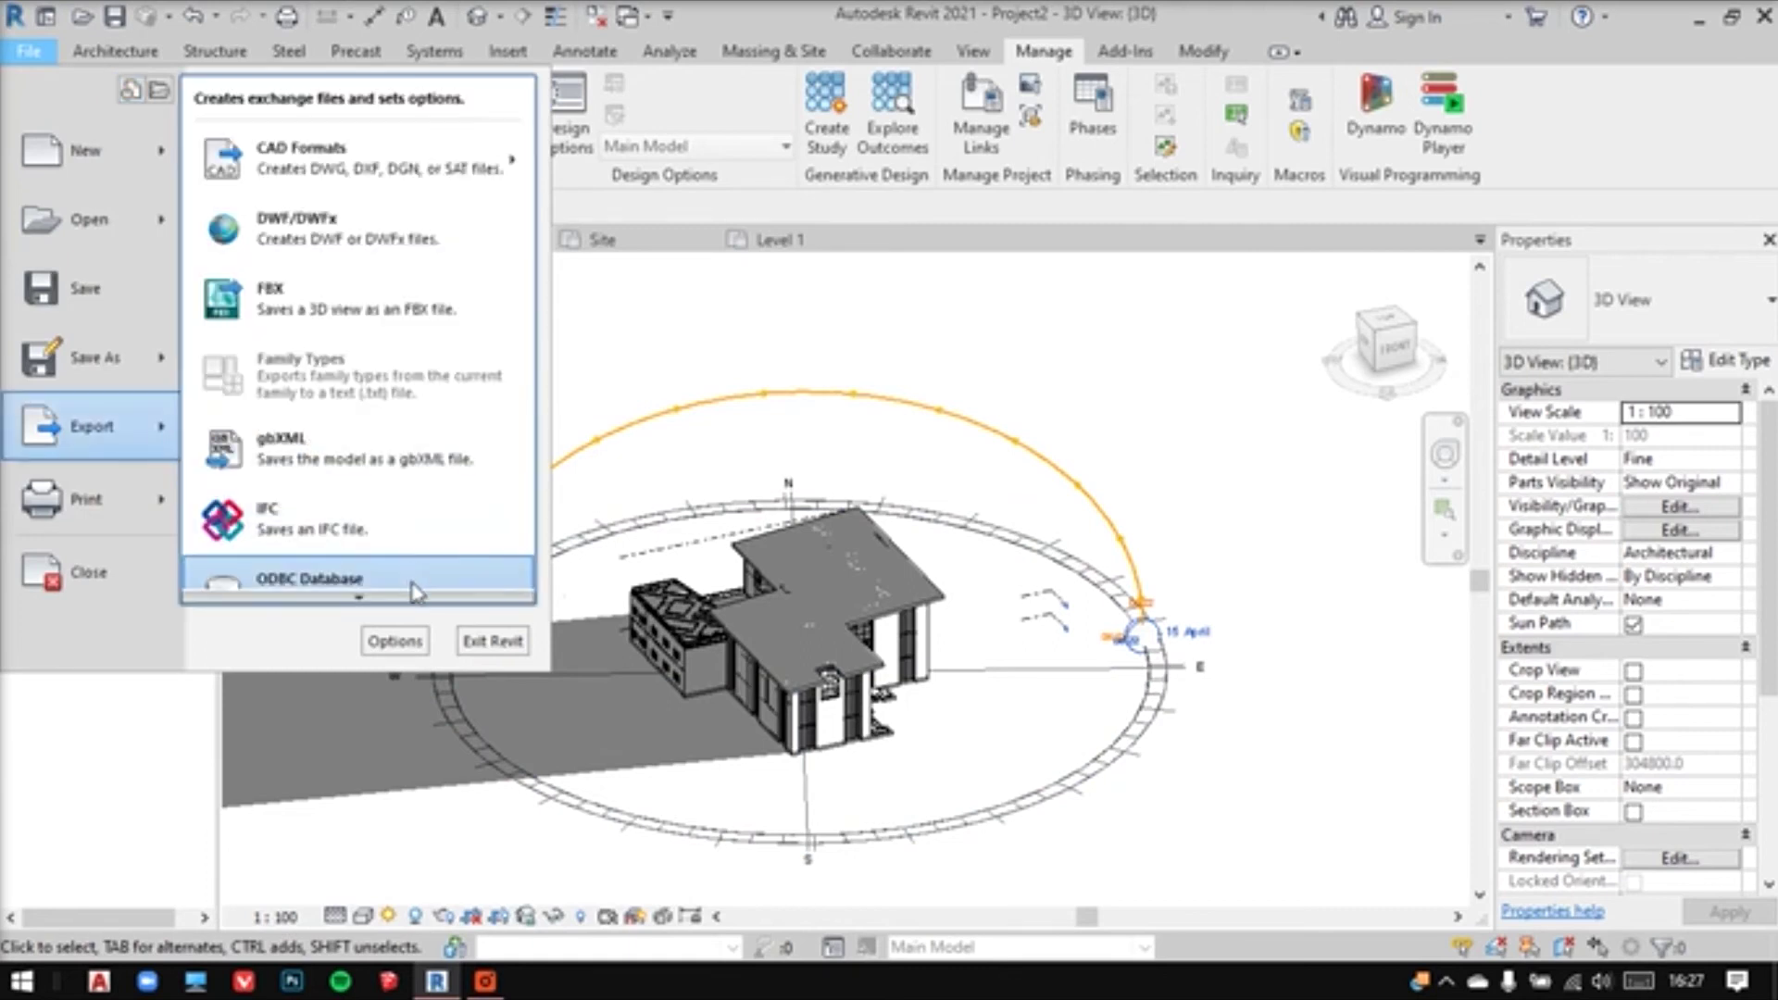
scroll(415, 593, "down", 5)
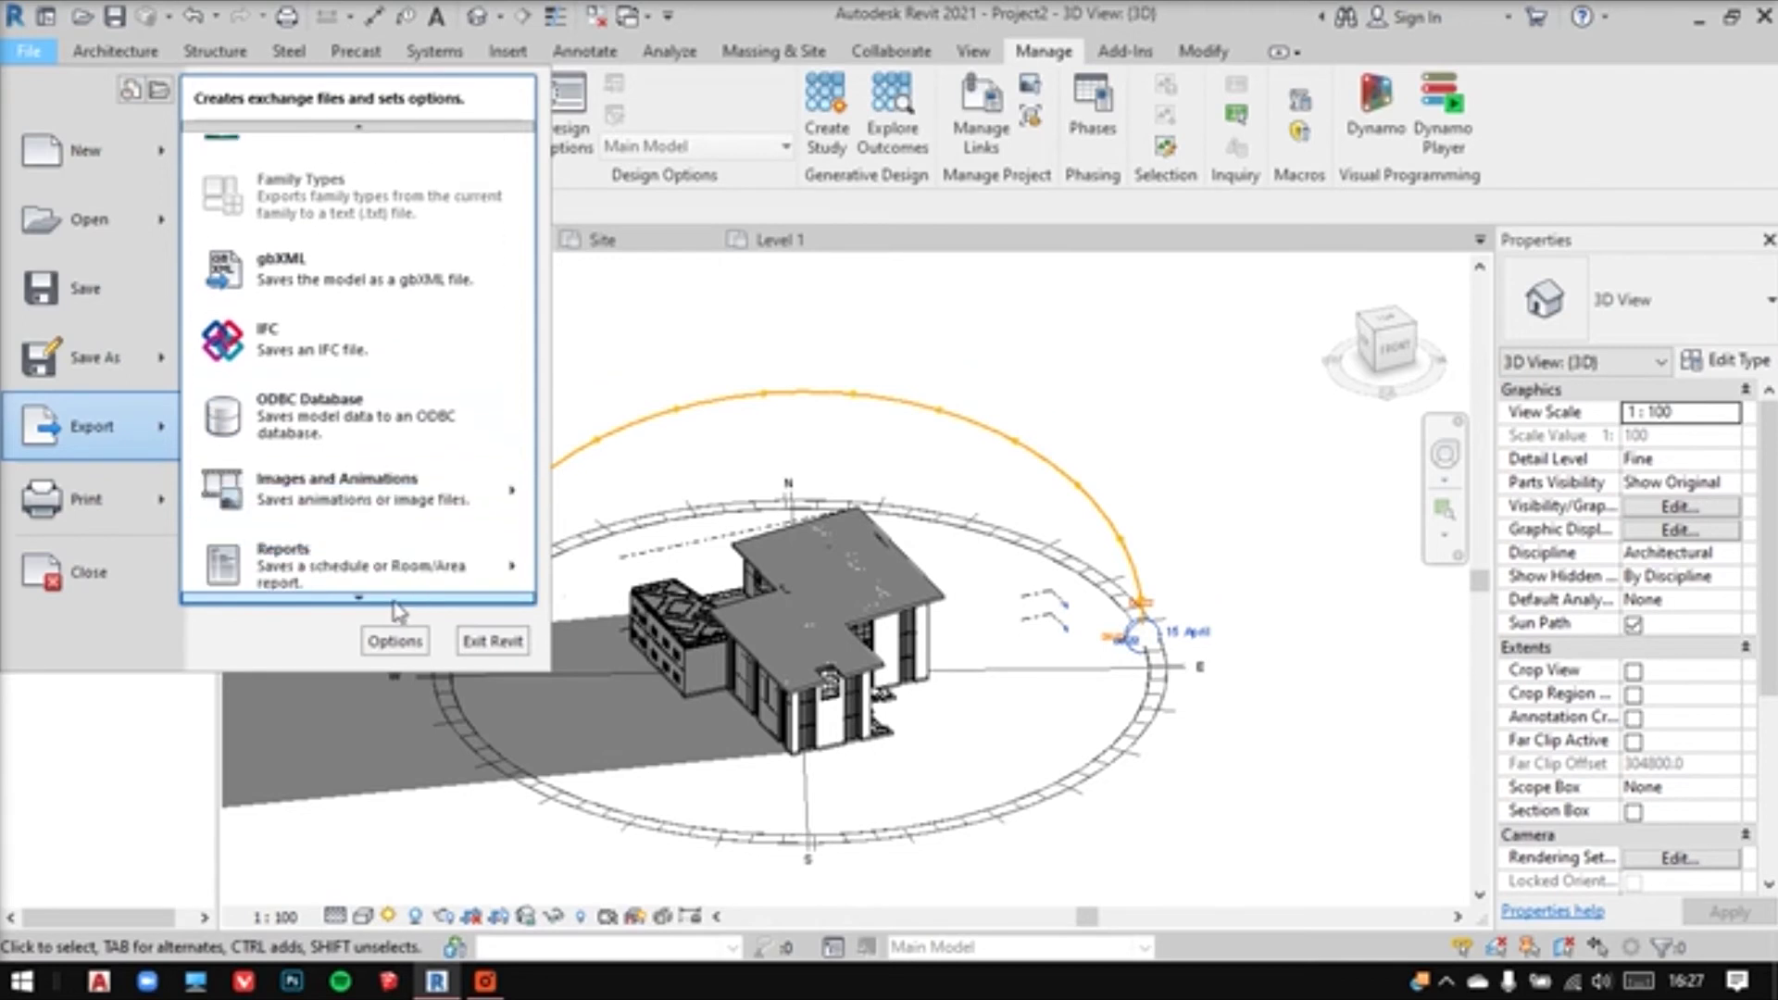
mouse_move(500, 422)
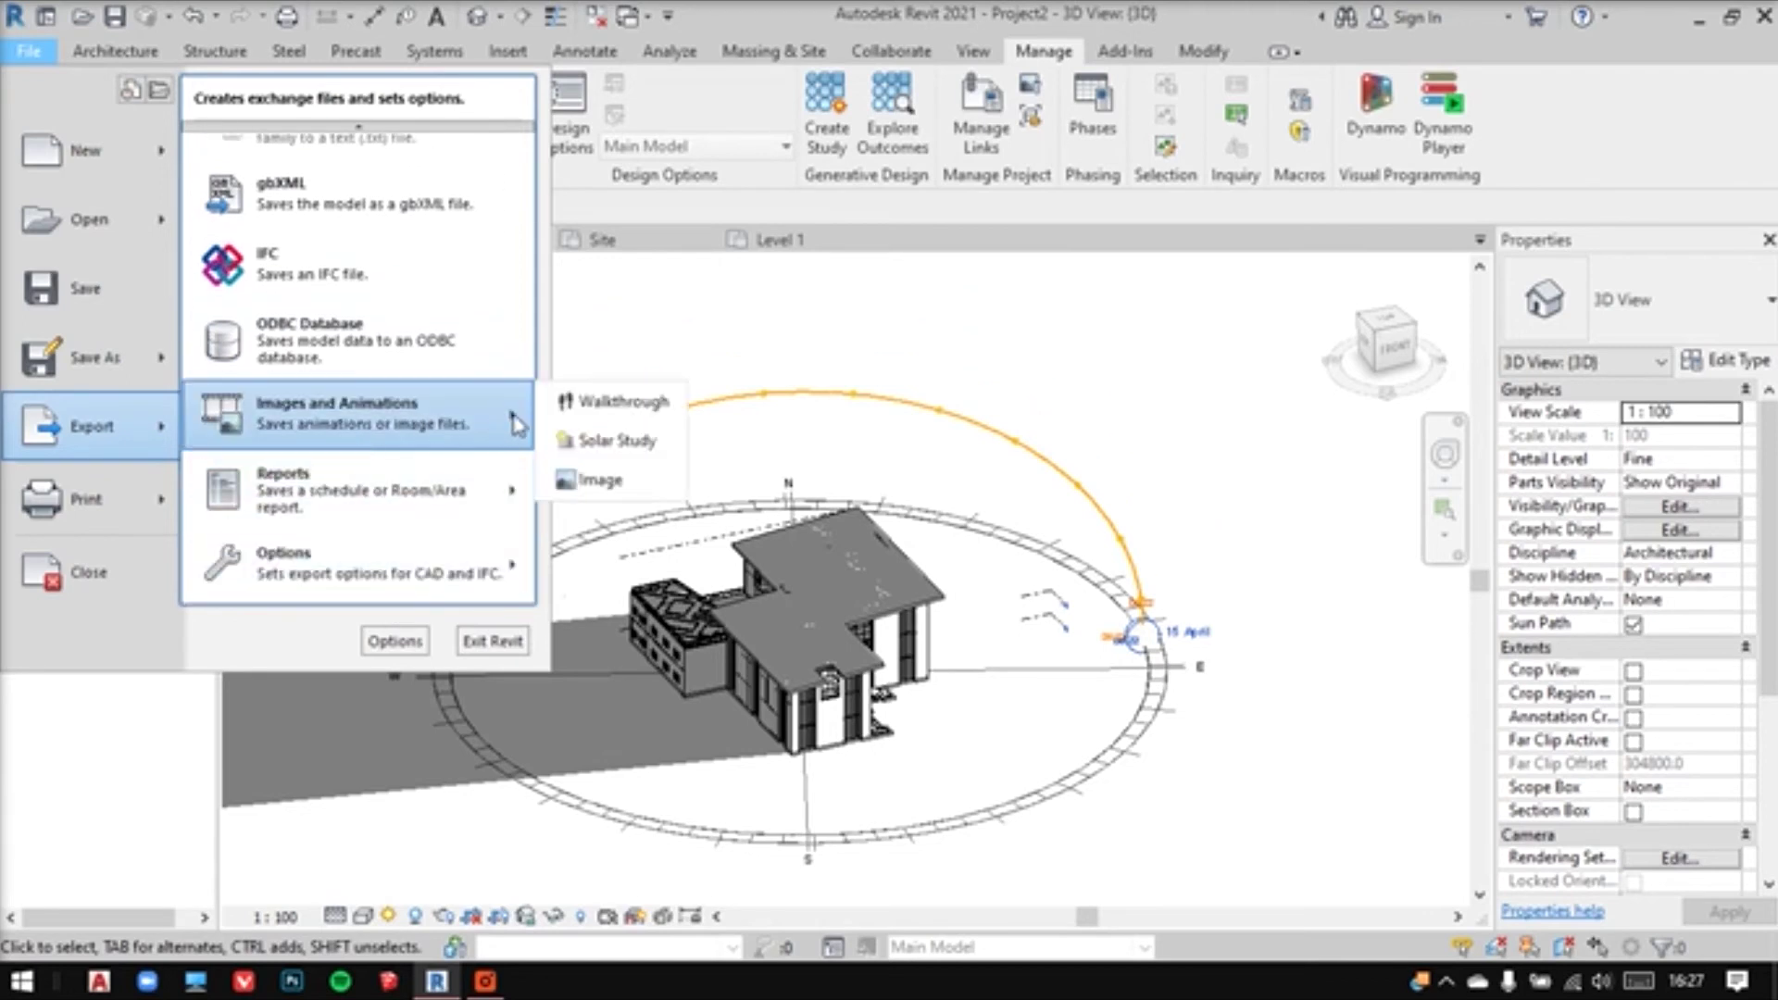
left_click(615, 445)
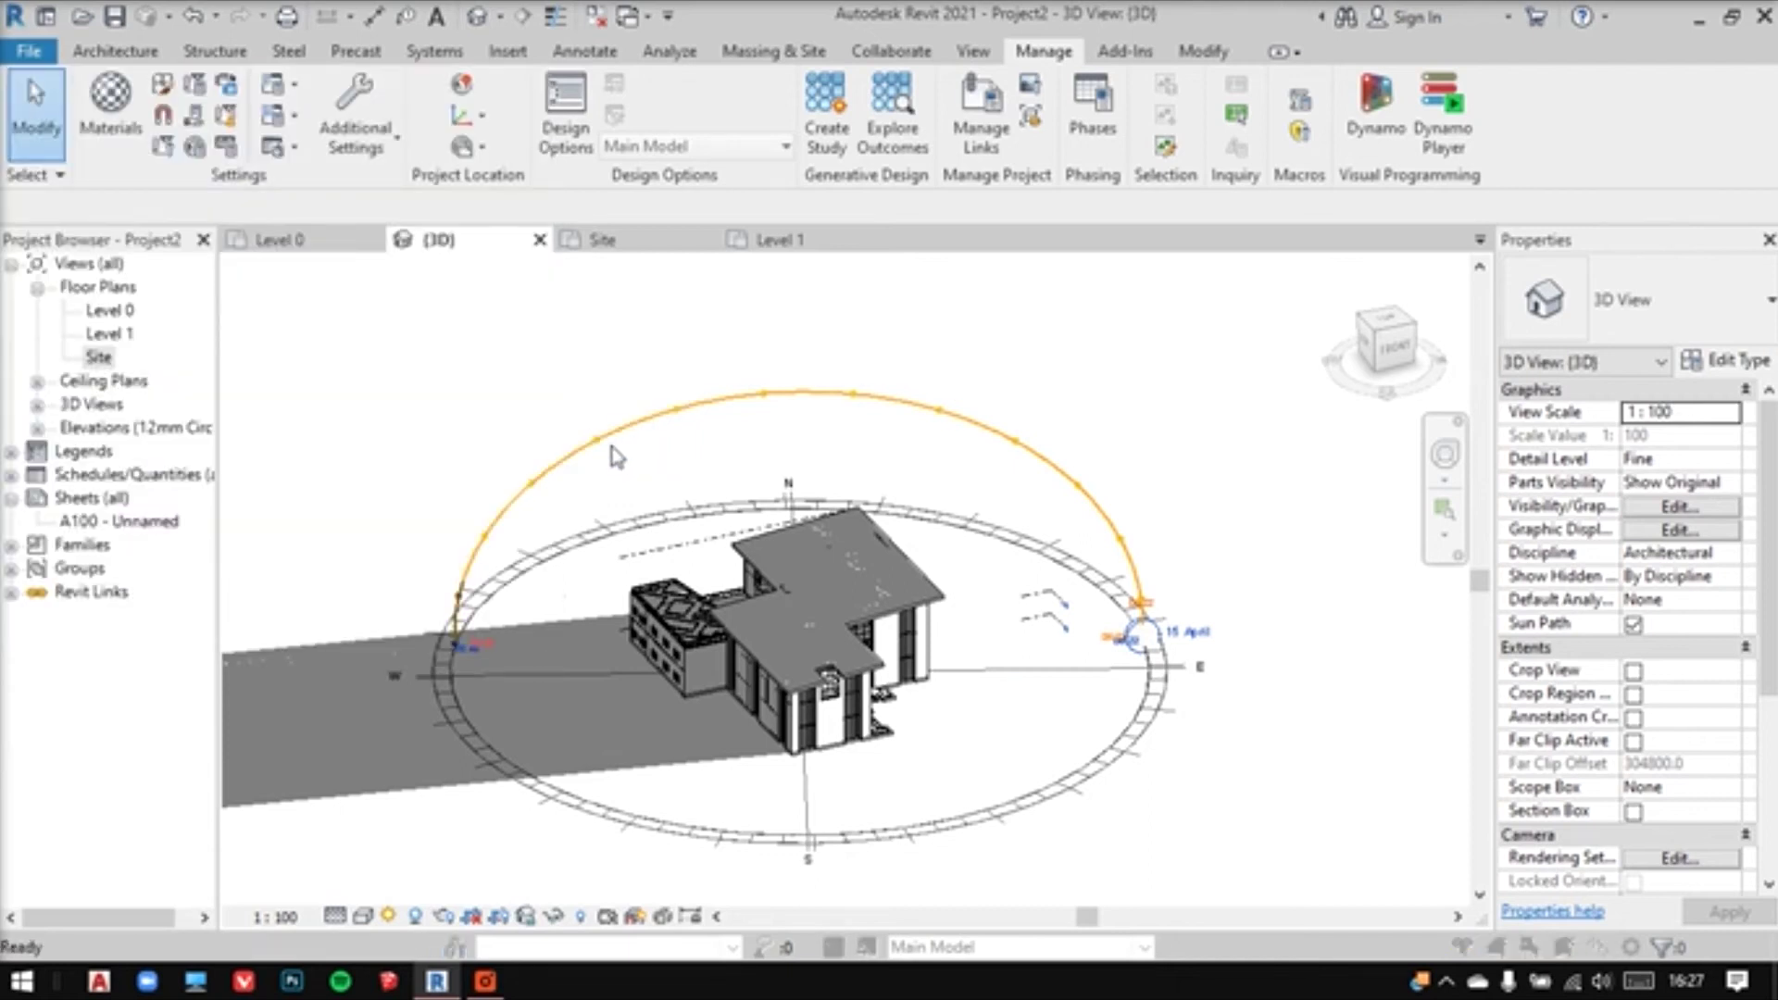
left_click_drag(885, 270, 1048, 290)
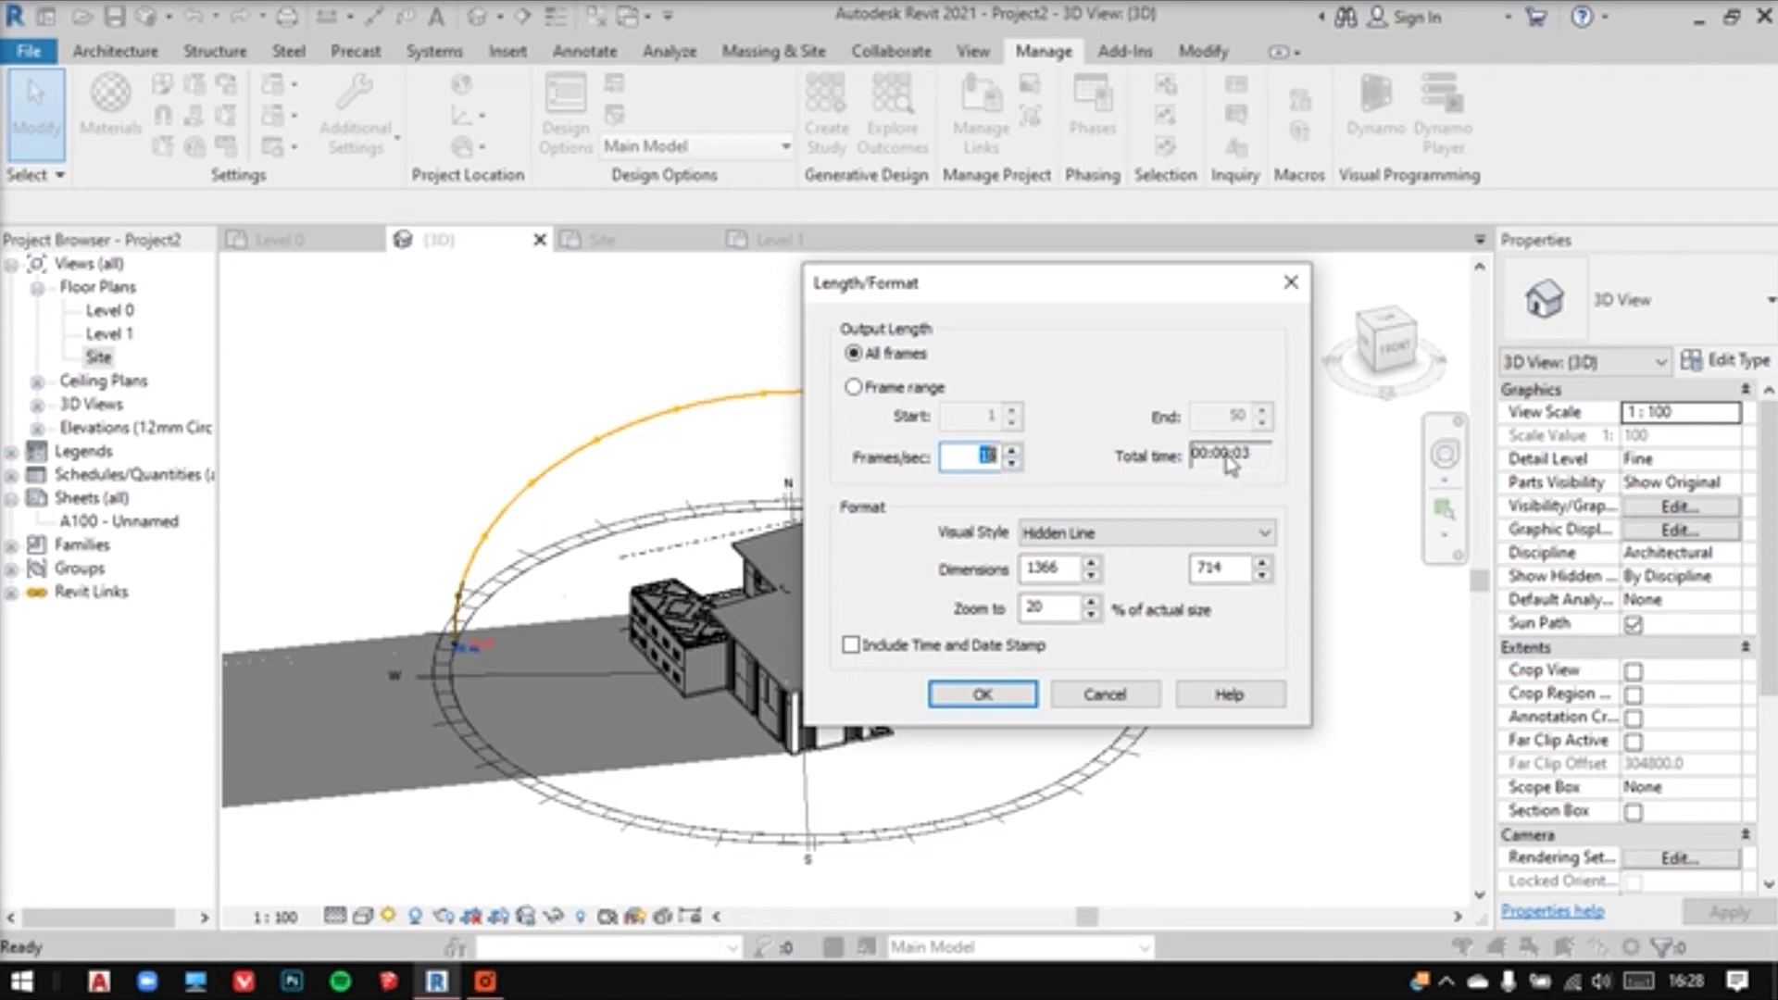
Keep Hidden Line style, add the time and date stamp, and confirm the format
left_click(1125, 533)
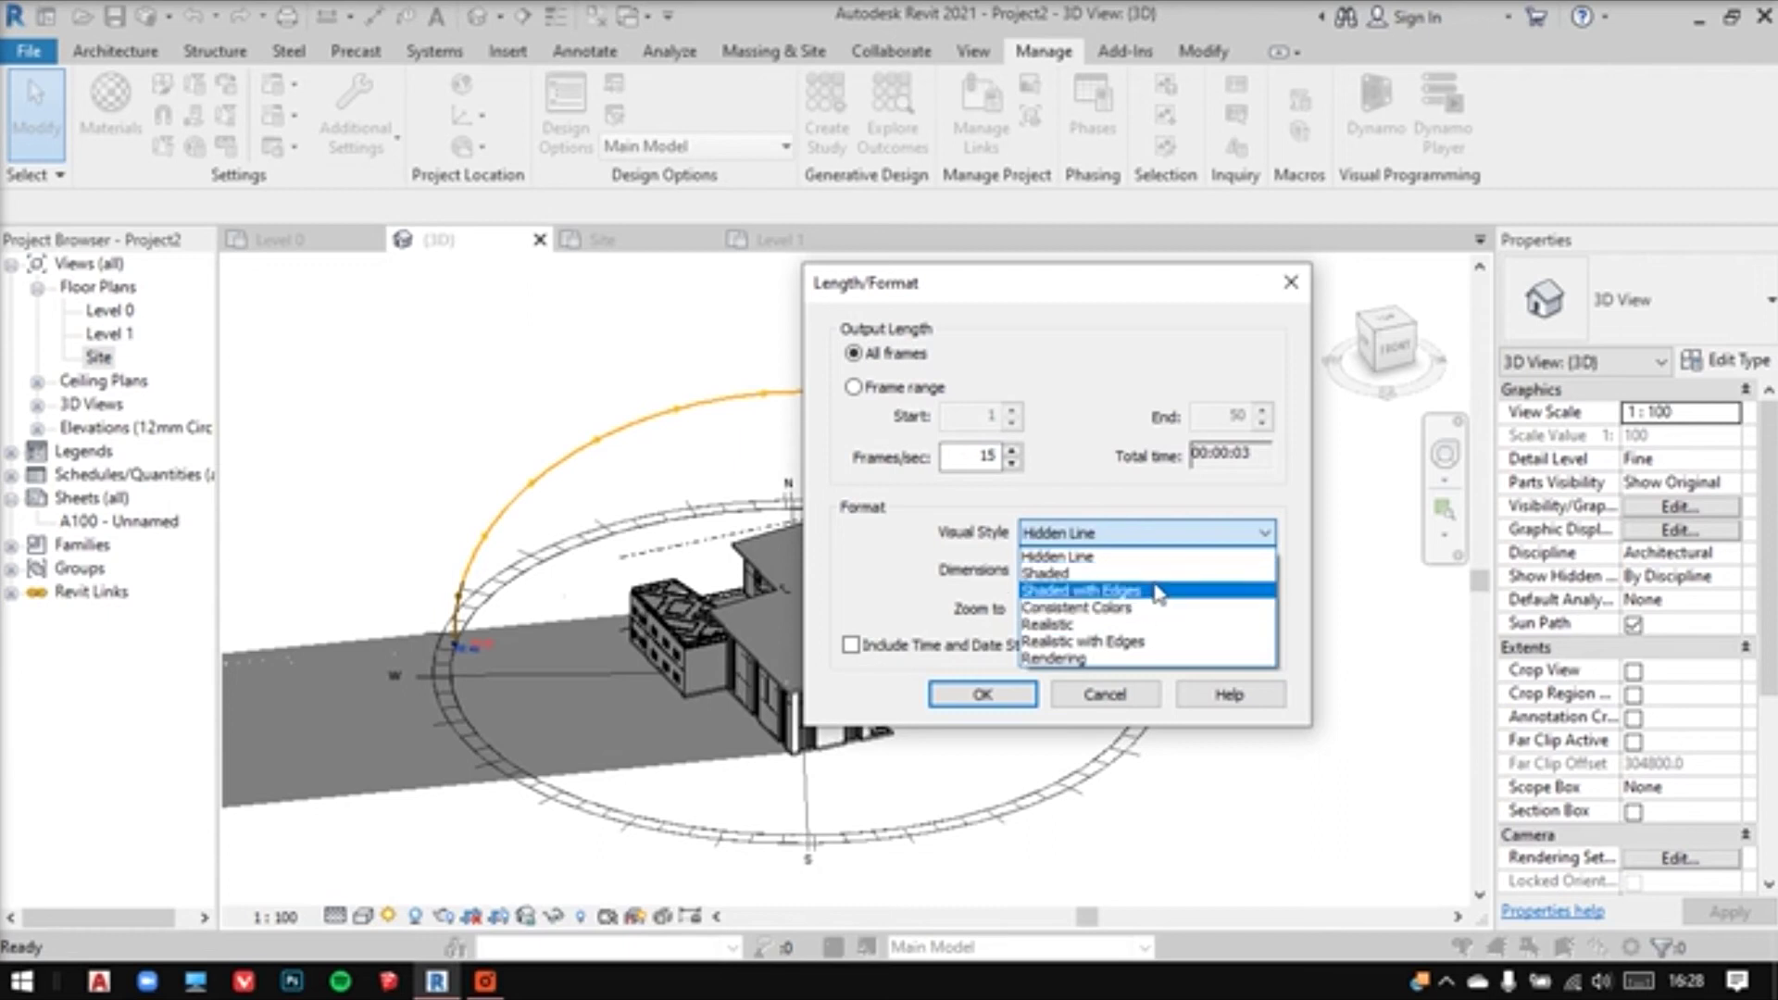
left_click(1174, 540)
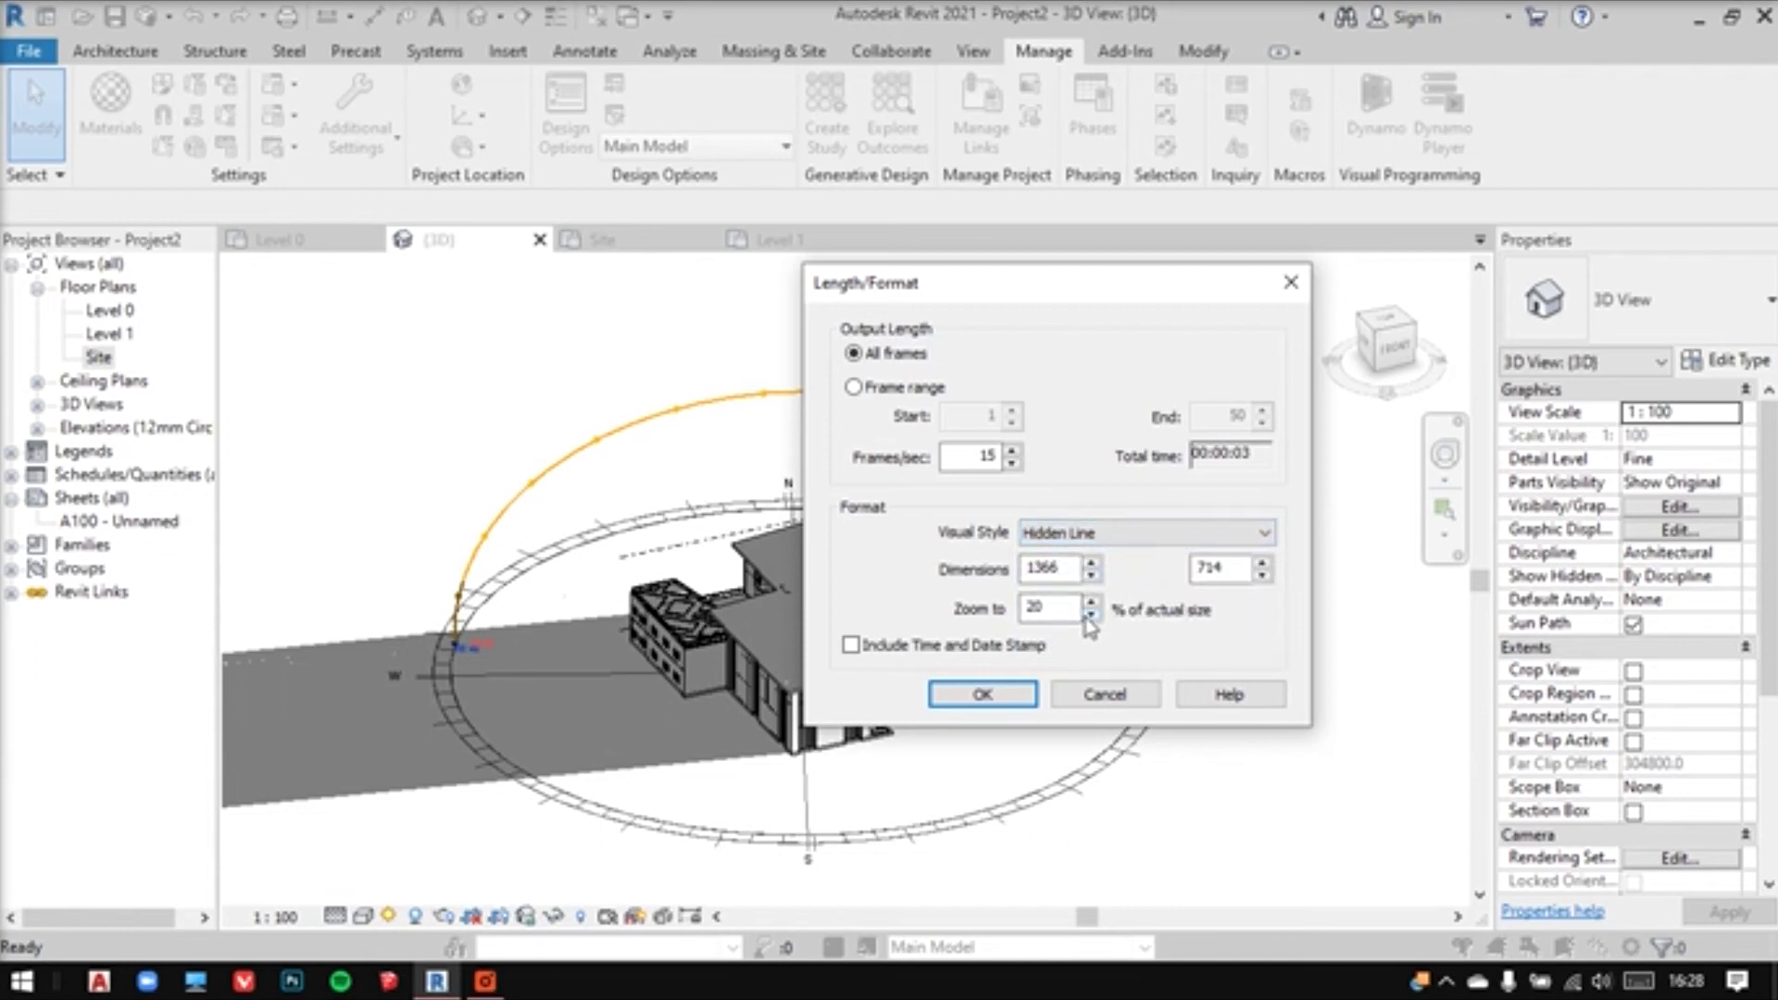
left_click(851, 647)
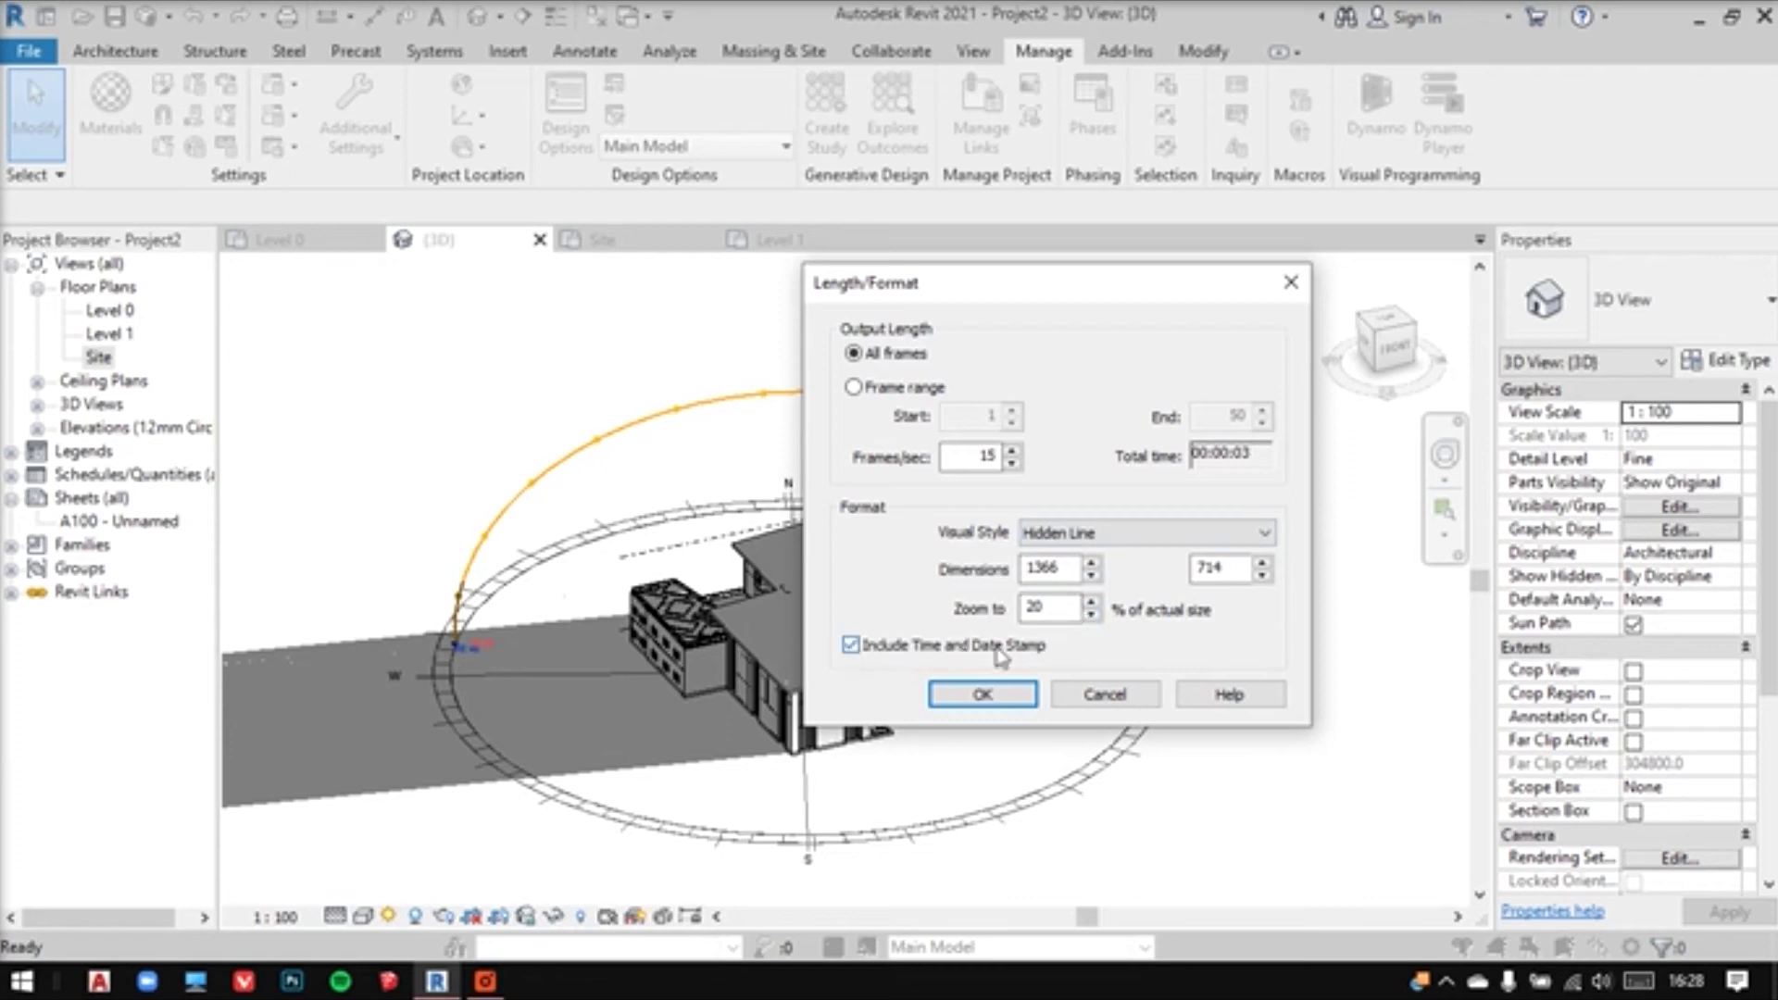
left_click(1005, 706)
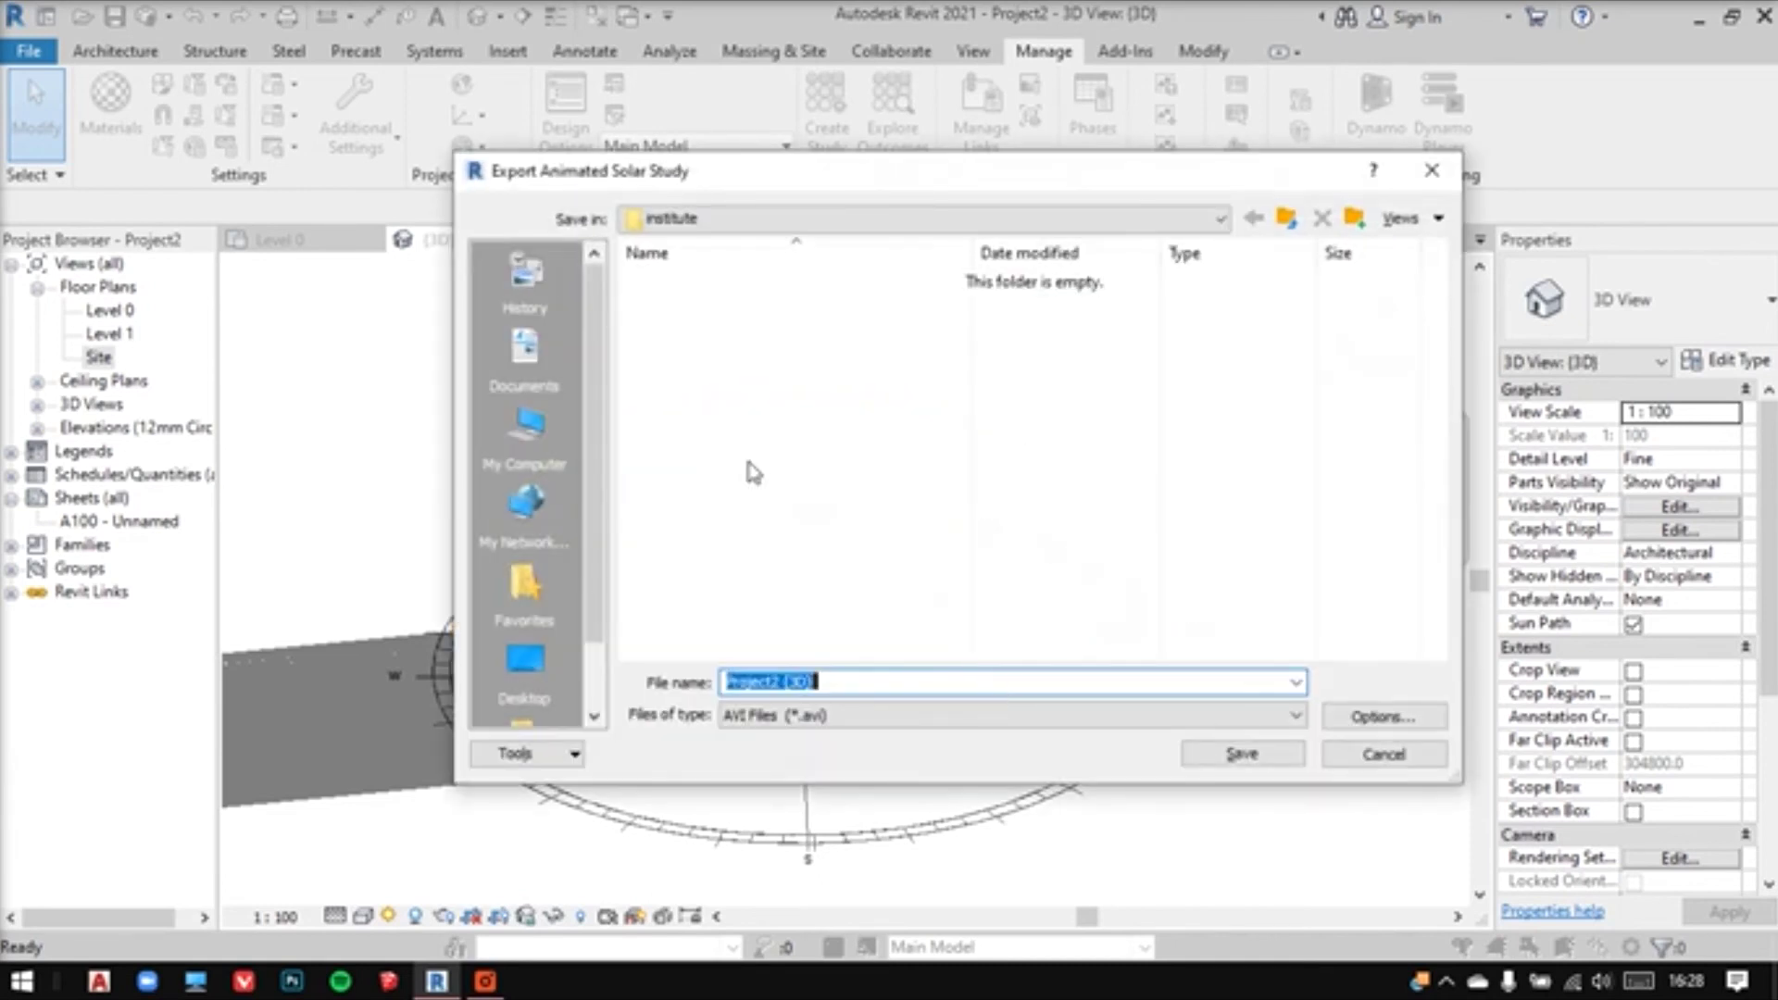
Save the animation as the AVI file 'Solar Study' on the Desktop
left_click(526, 662)
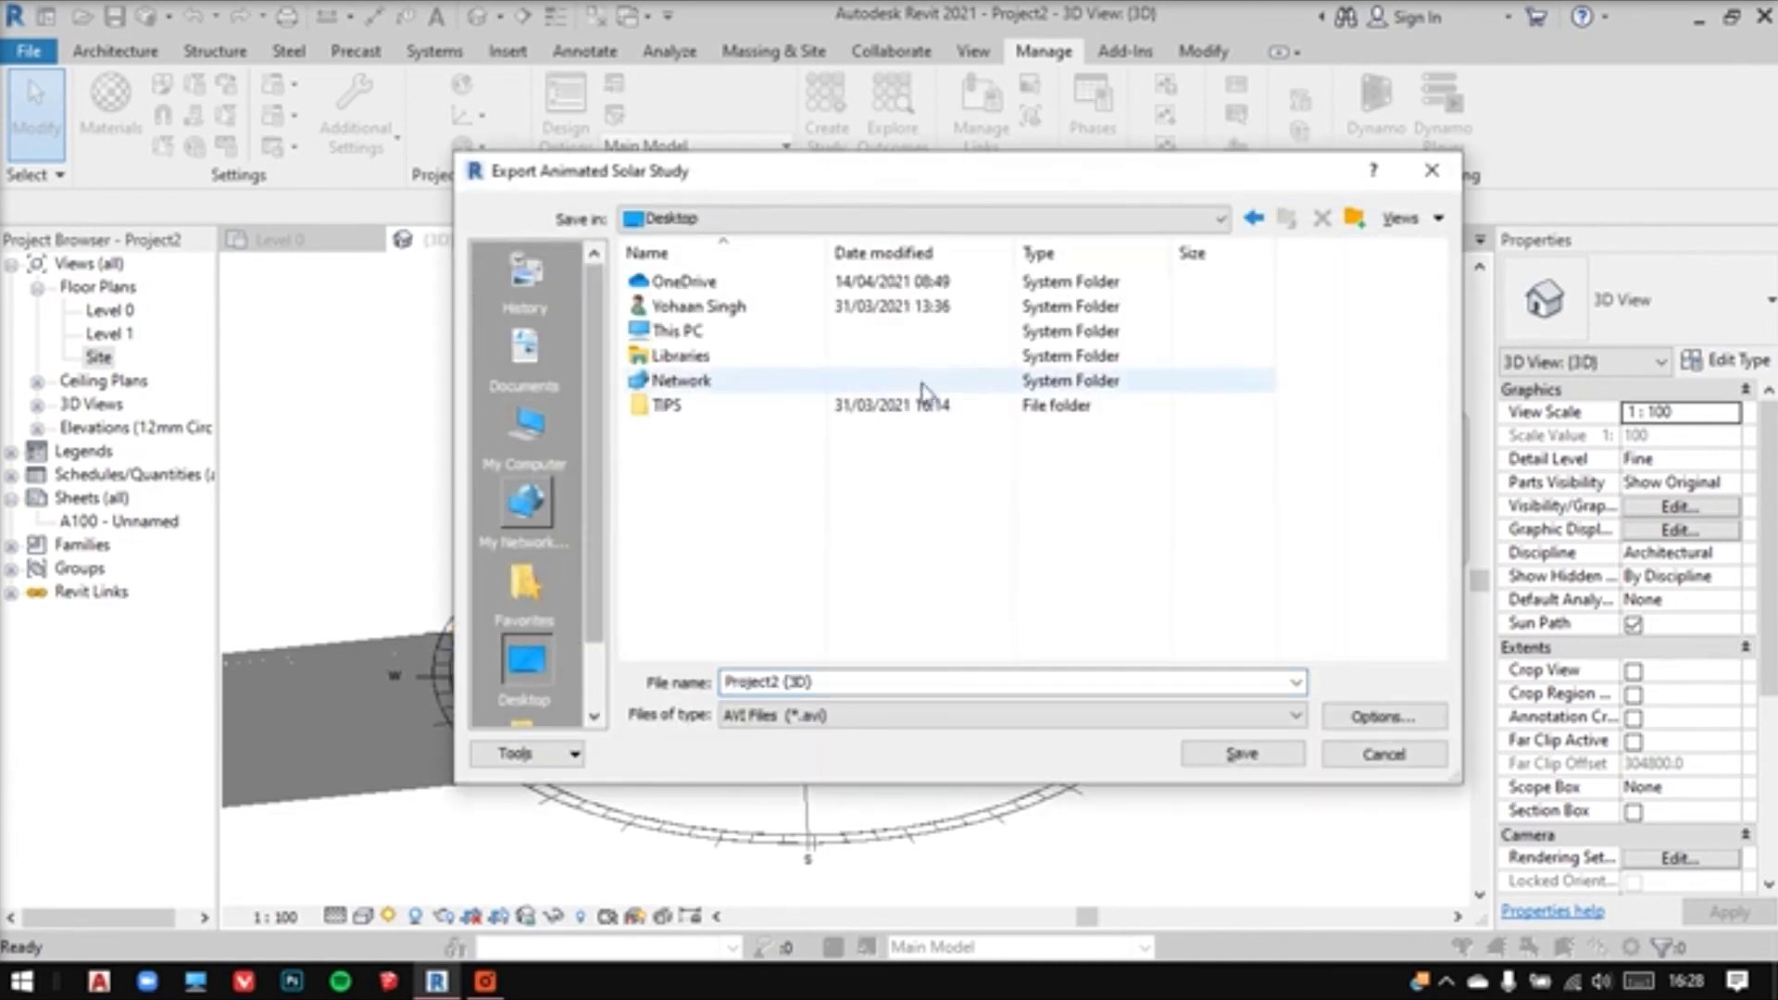
left_click(846, 681)
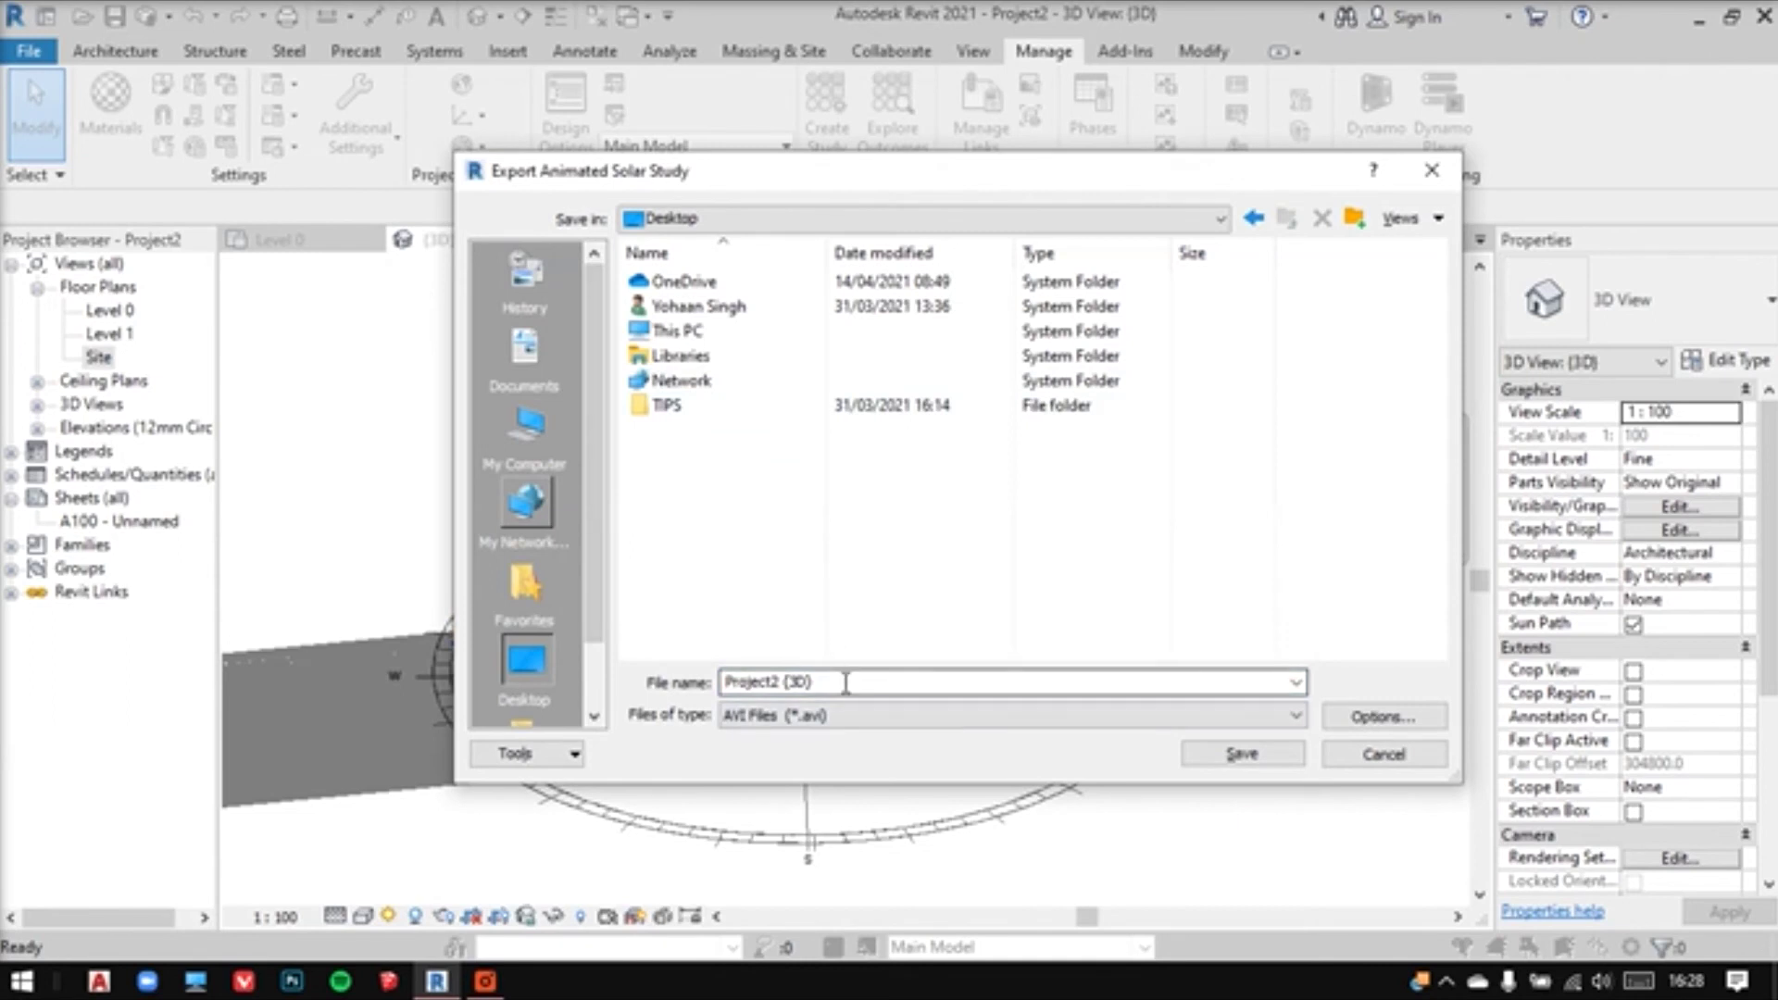
double_click(846, 682)
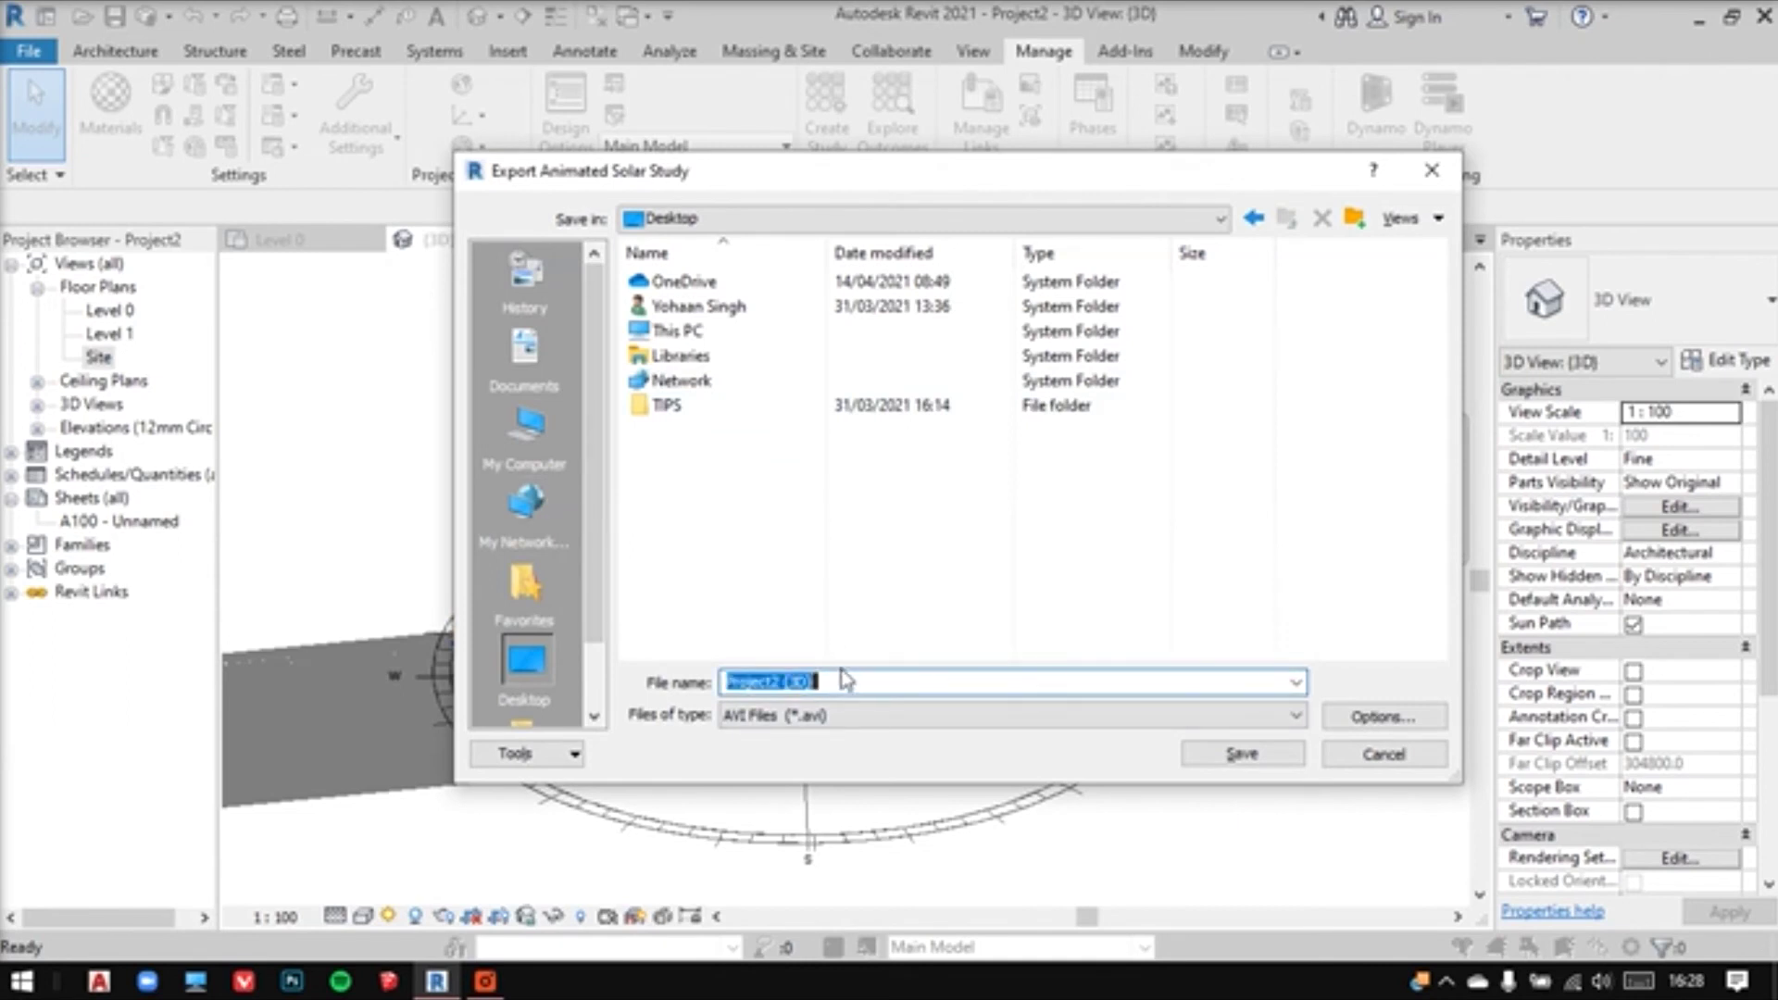
type("Solar Study")
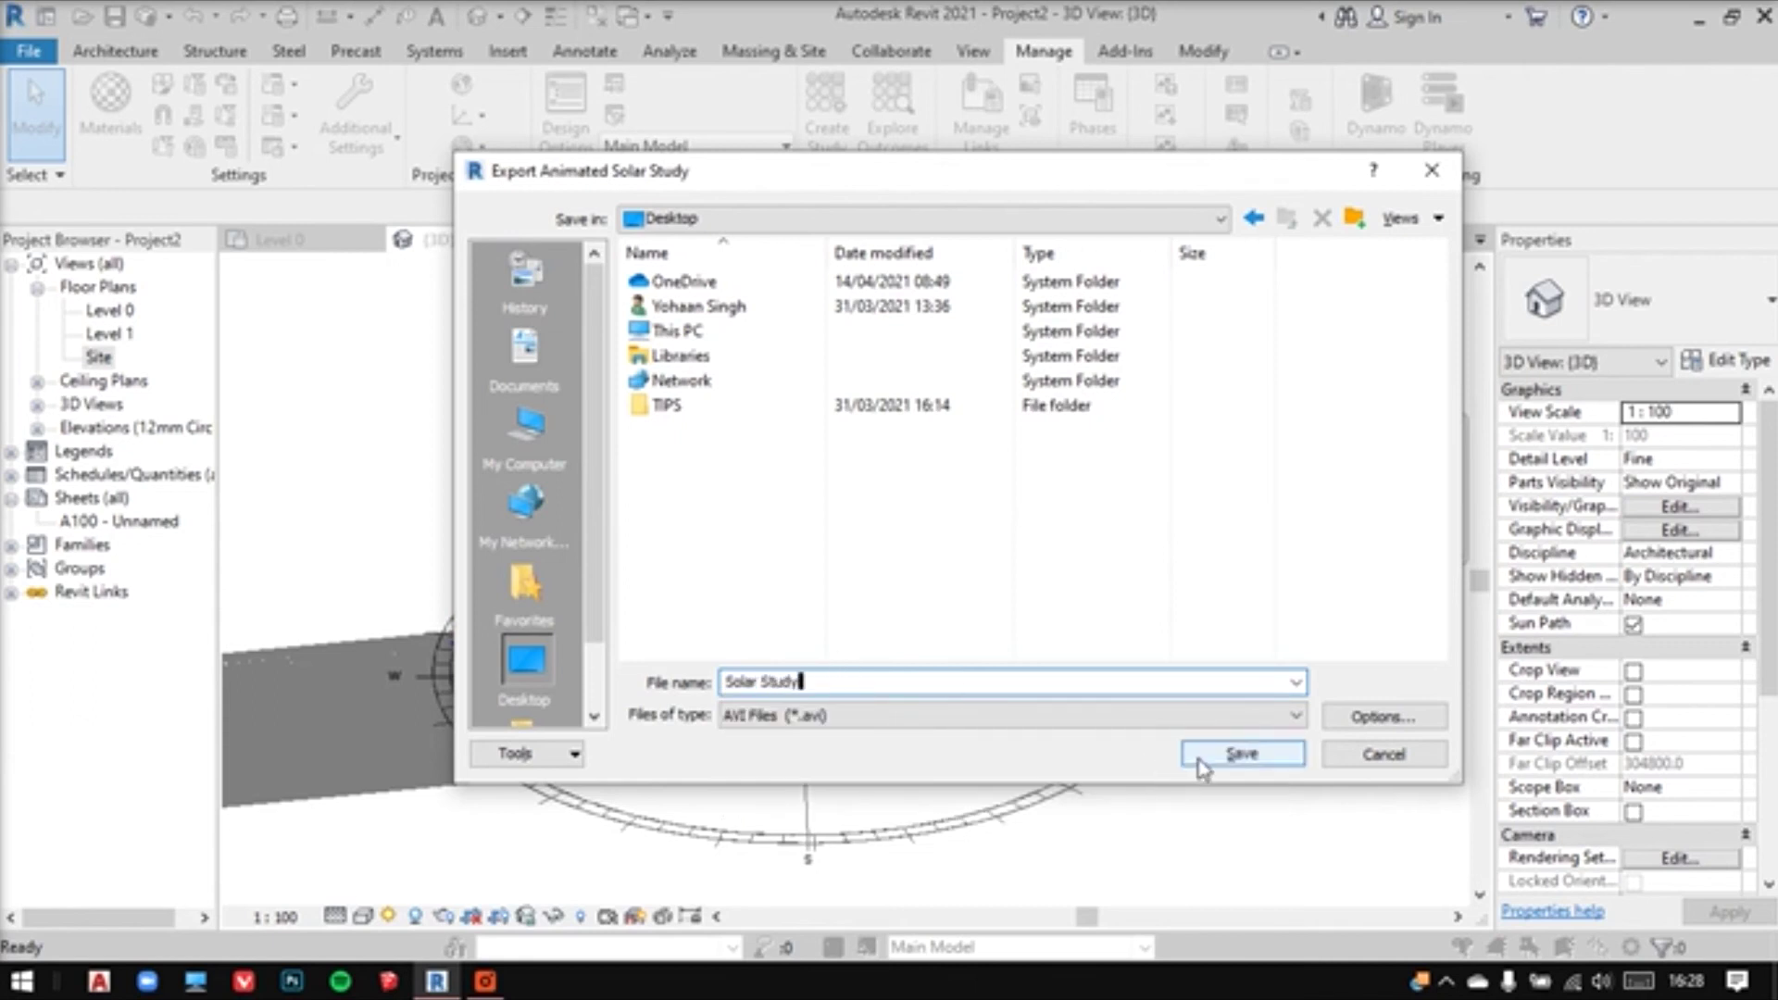
left_click(1241, 753)
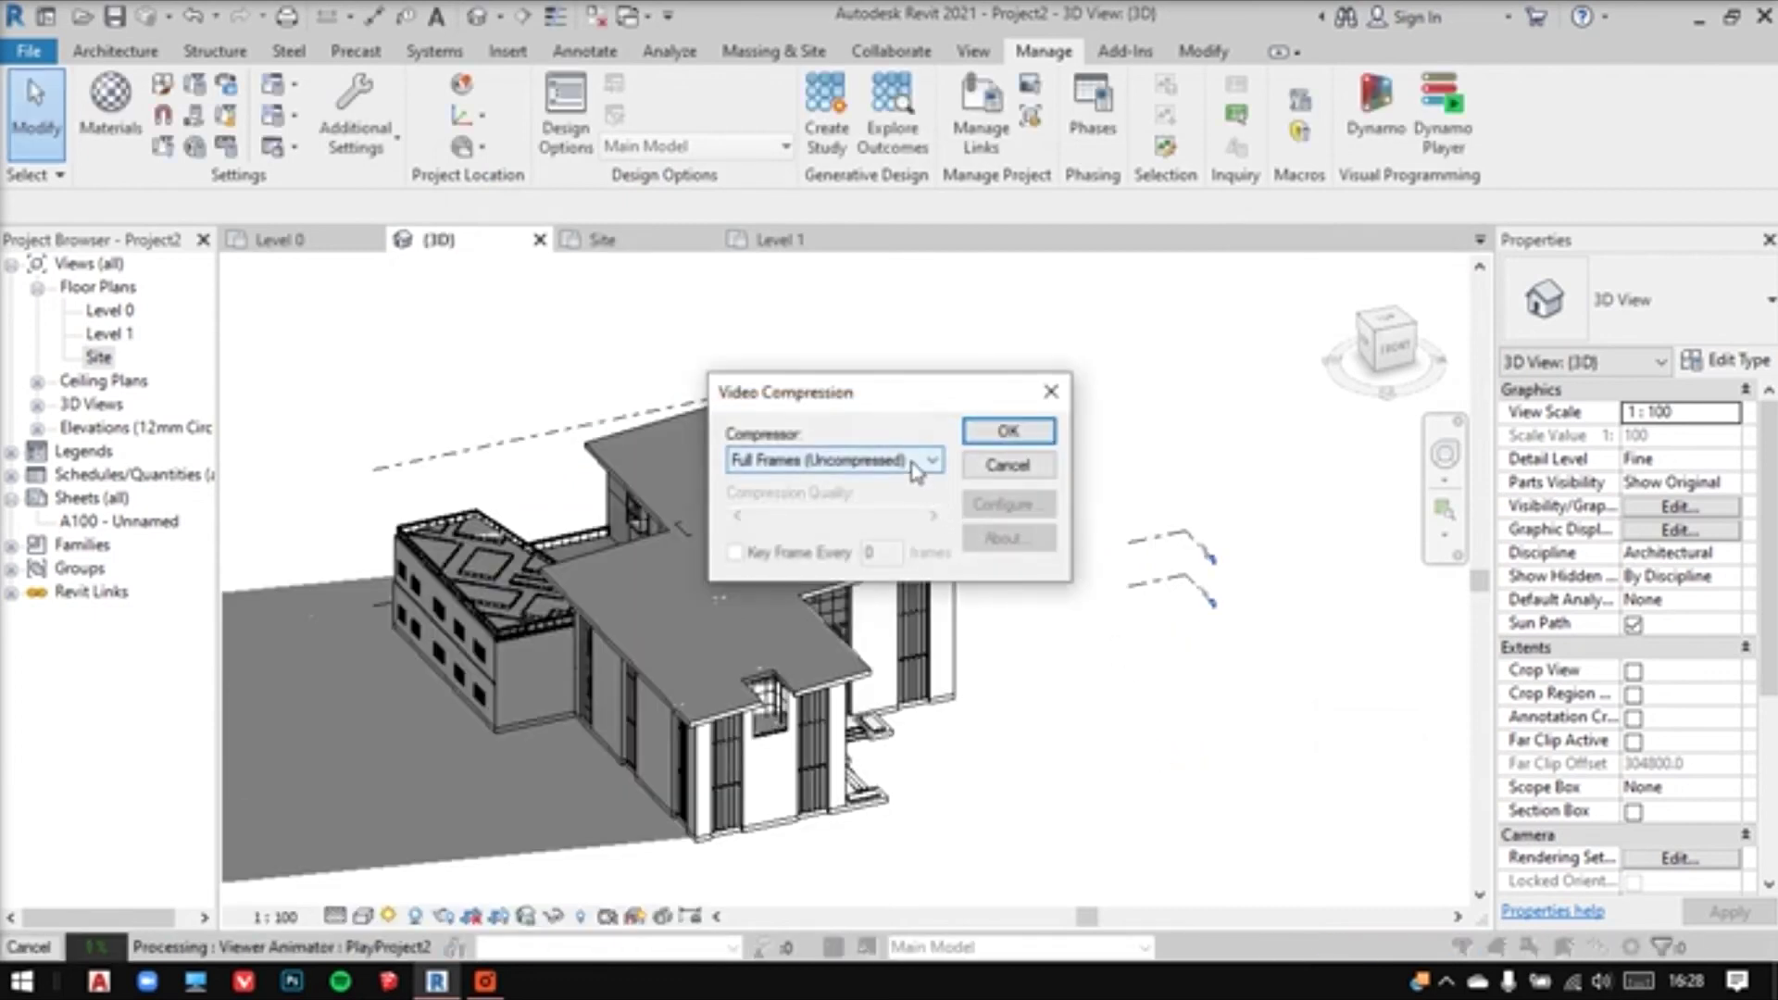
Export the video with Full Frames (Uncompressed), then minimise Revit to the desktop
left_click(917, 470)
left_click(917, 463)
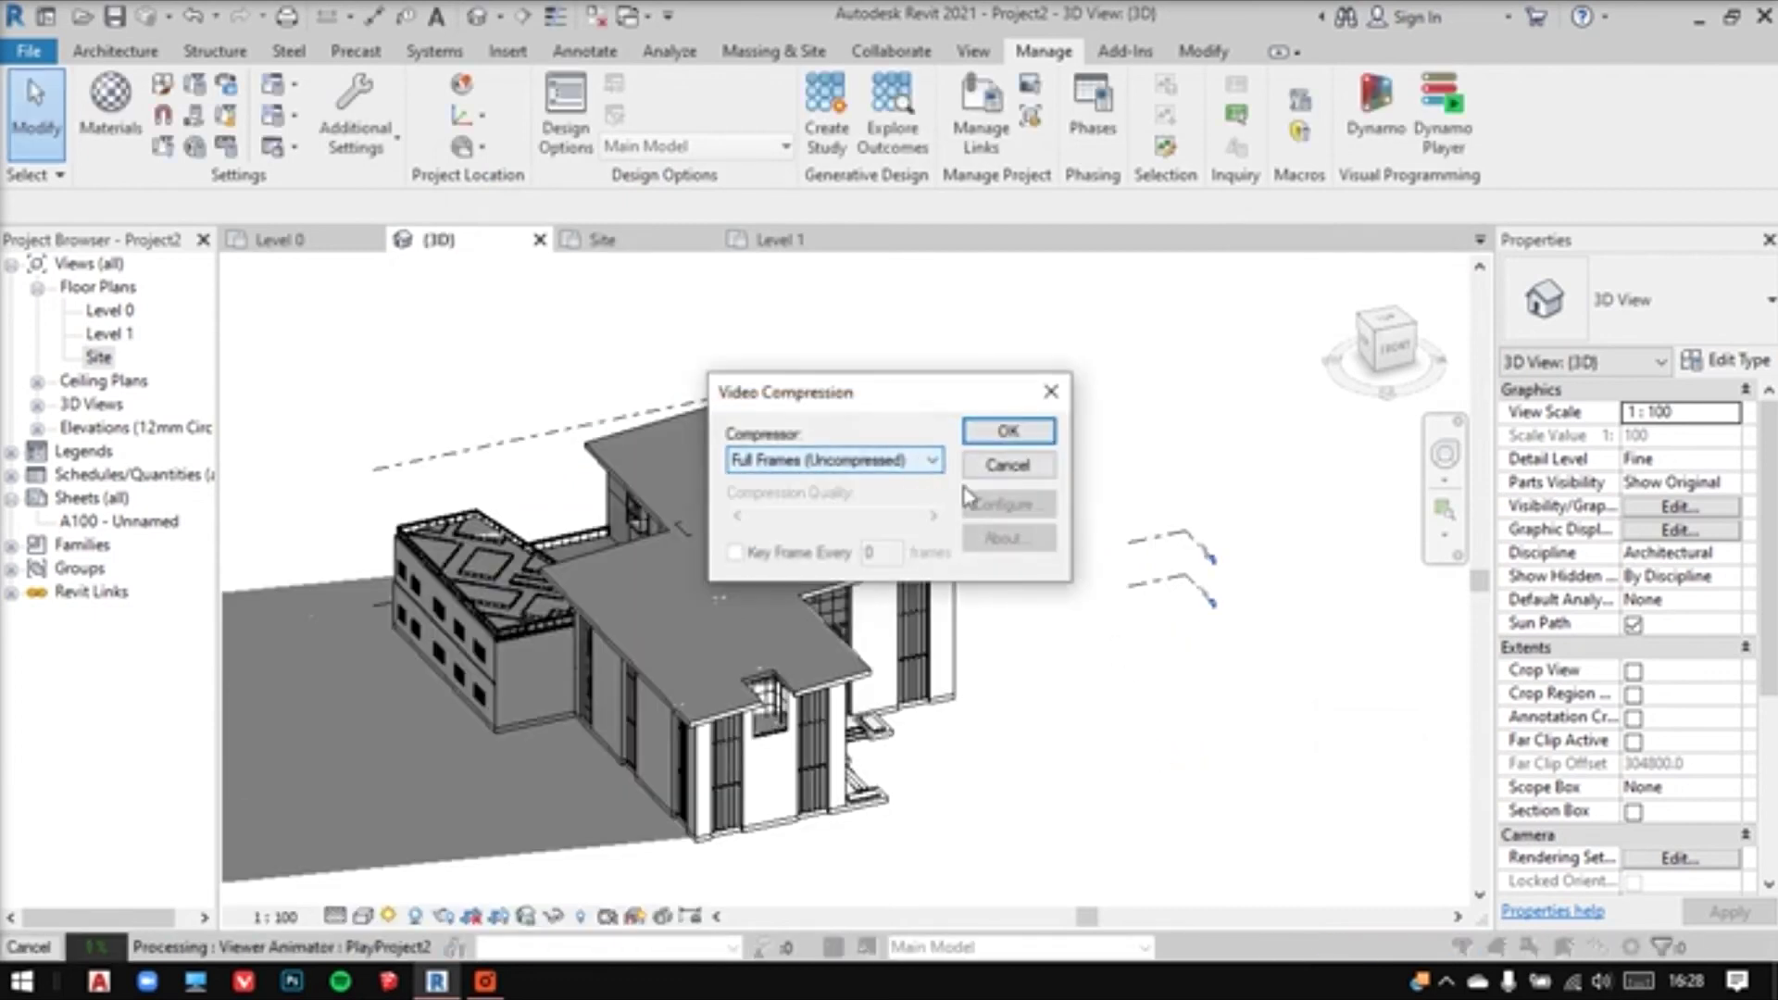
left_click(1008, 432)
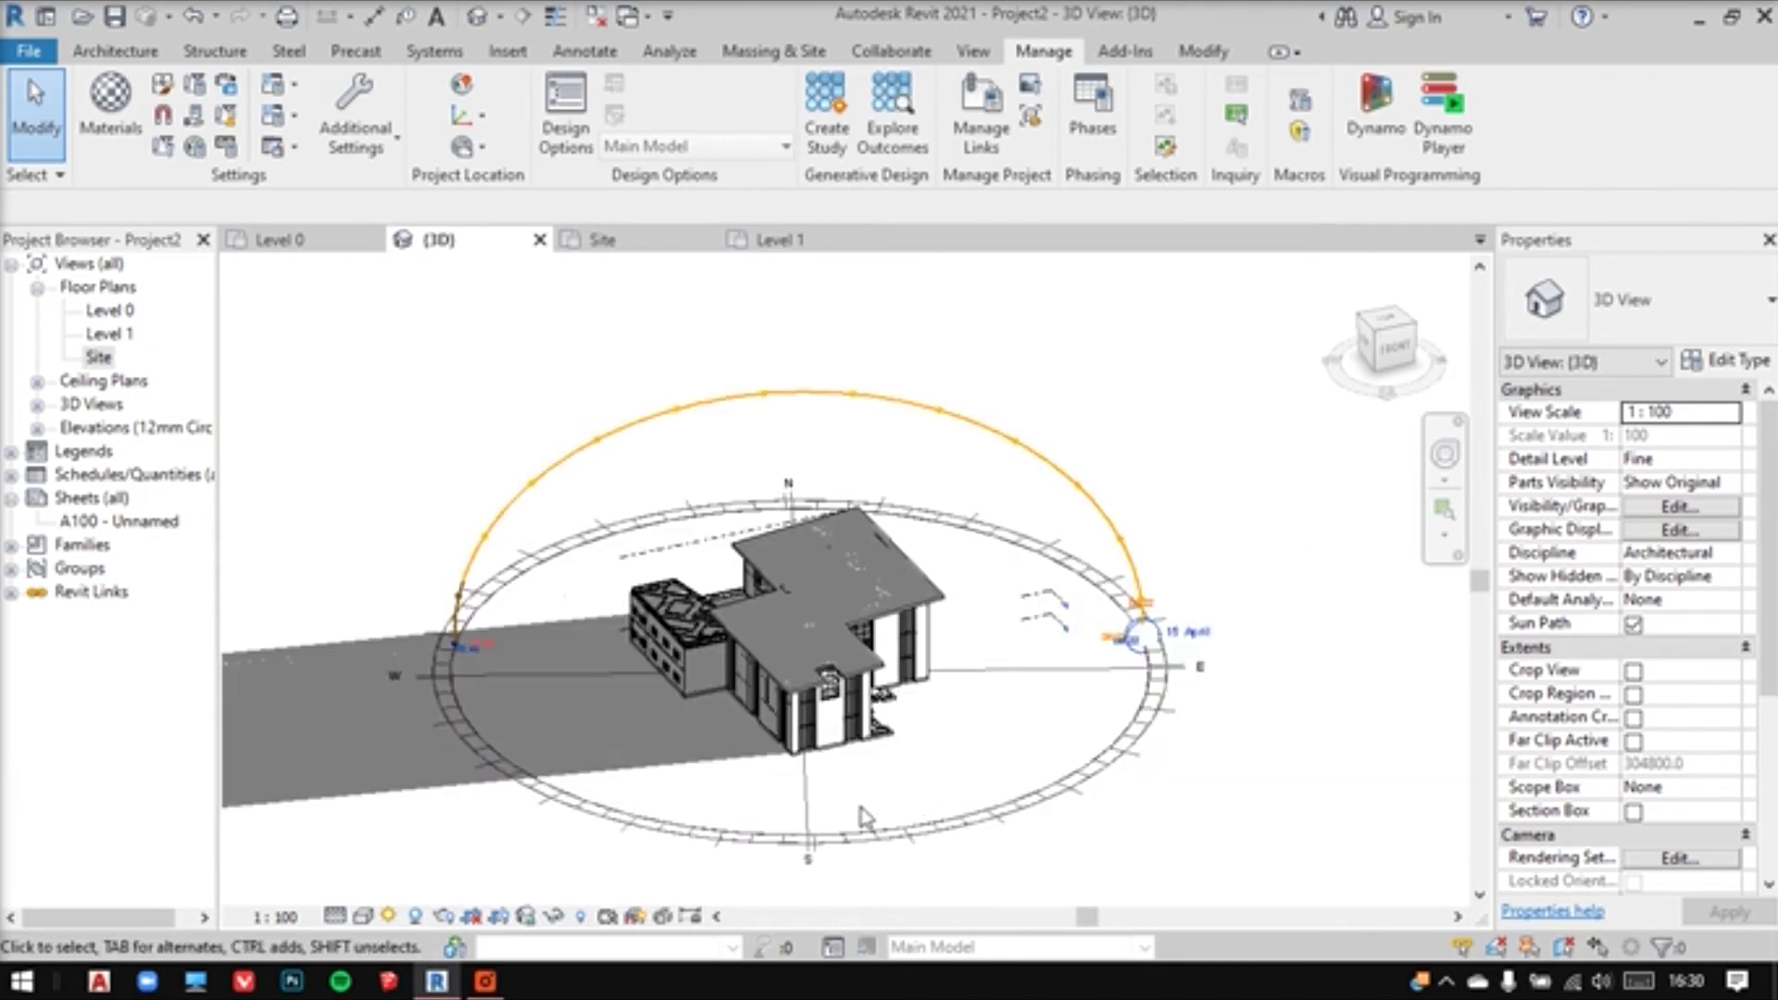
key("super+d")
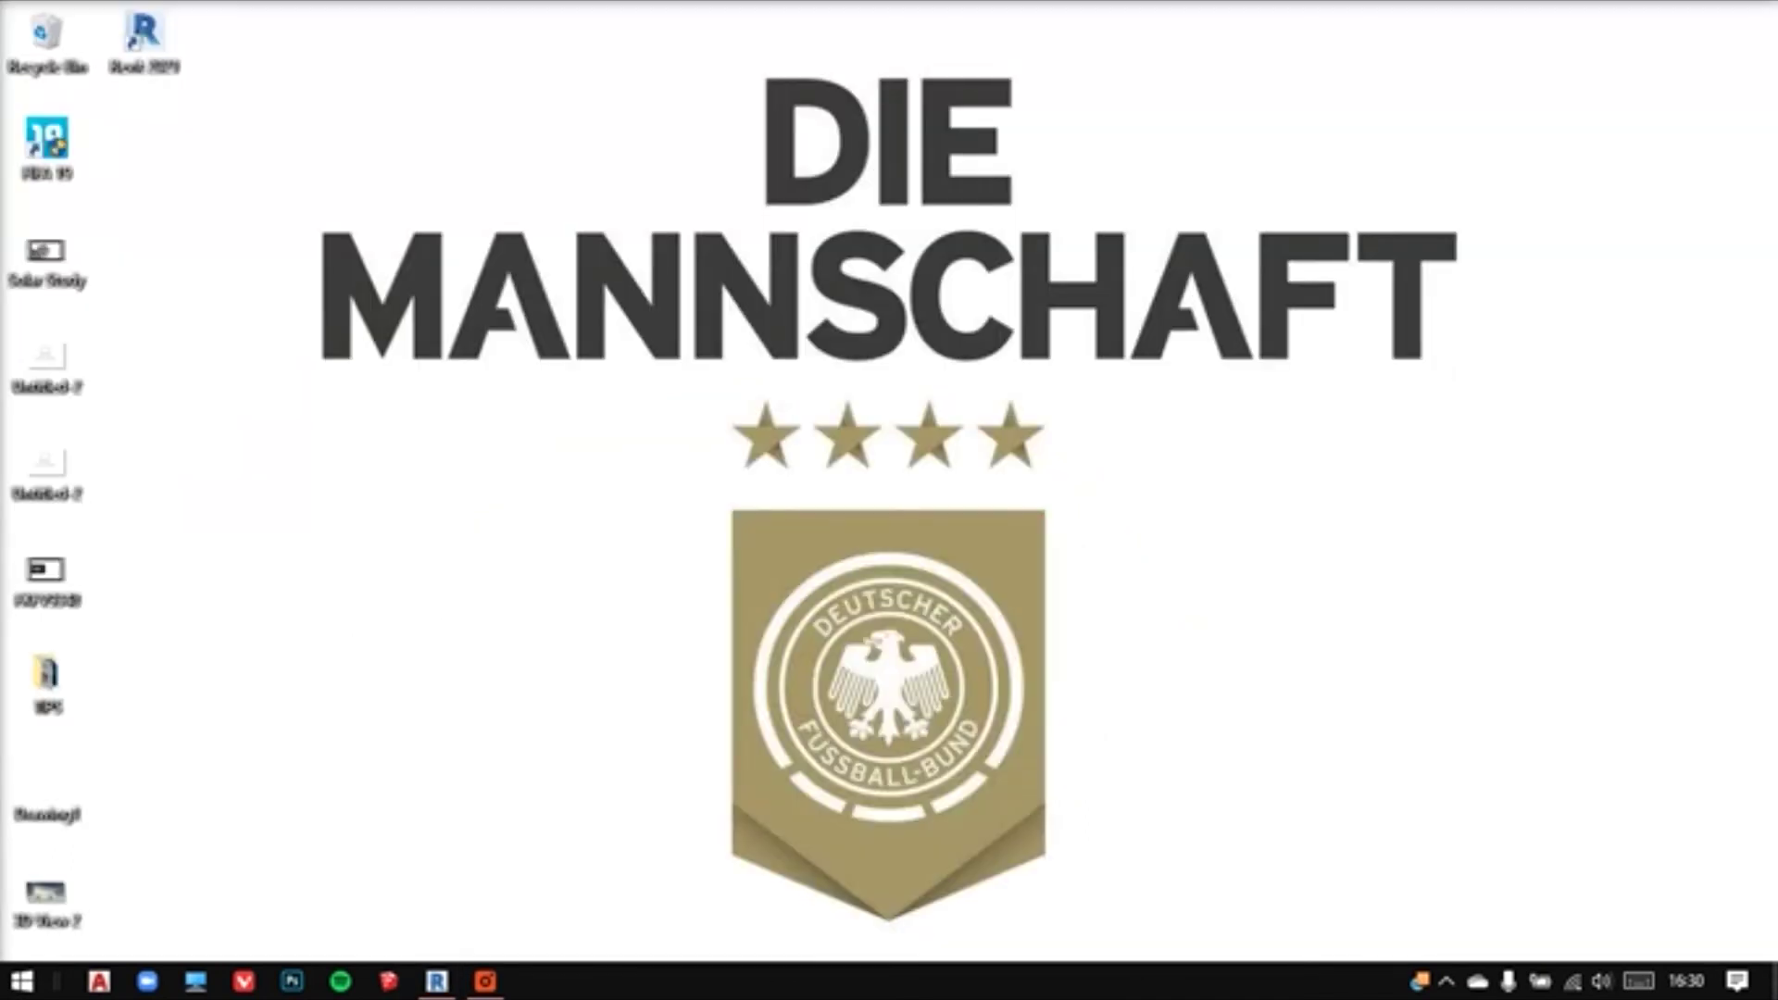
Play the Solar Study AVI on repeat in Movies & TV
double_click(48, 269)
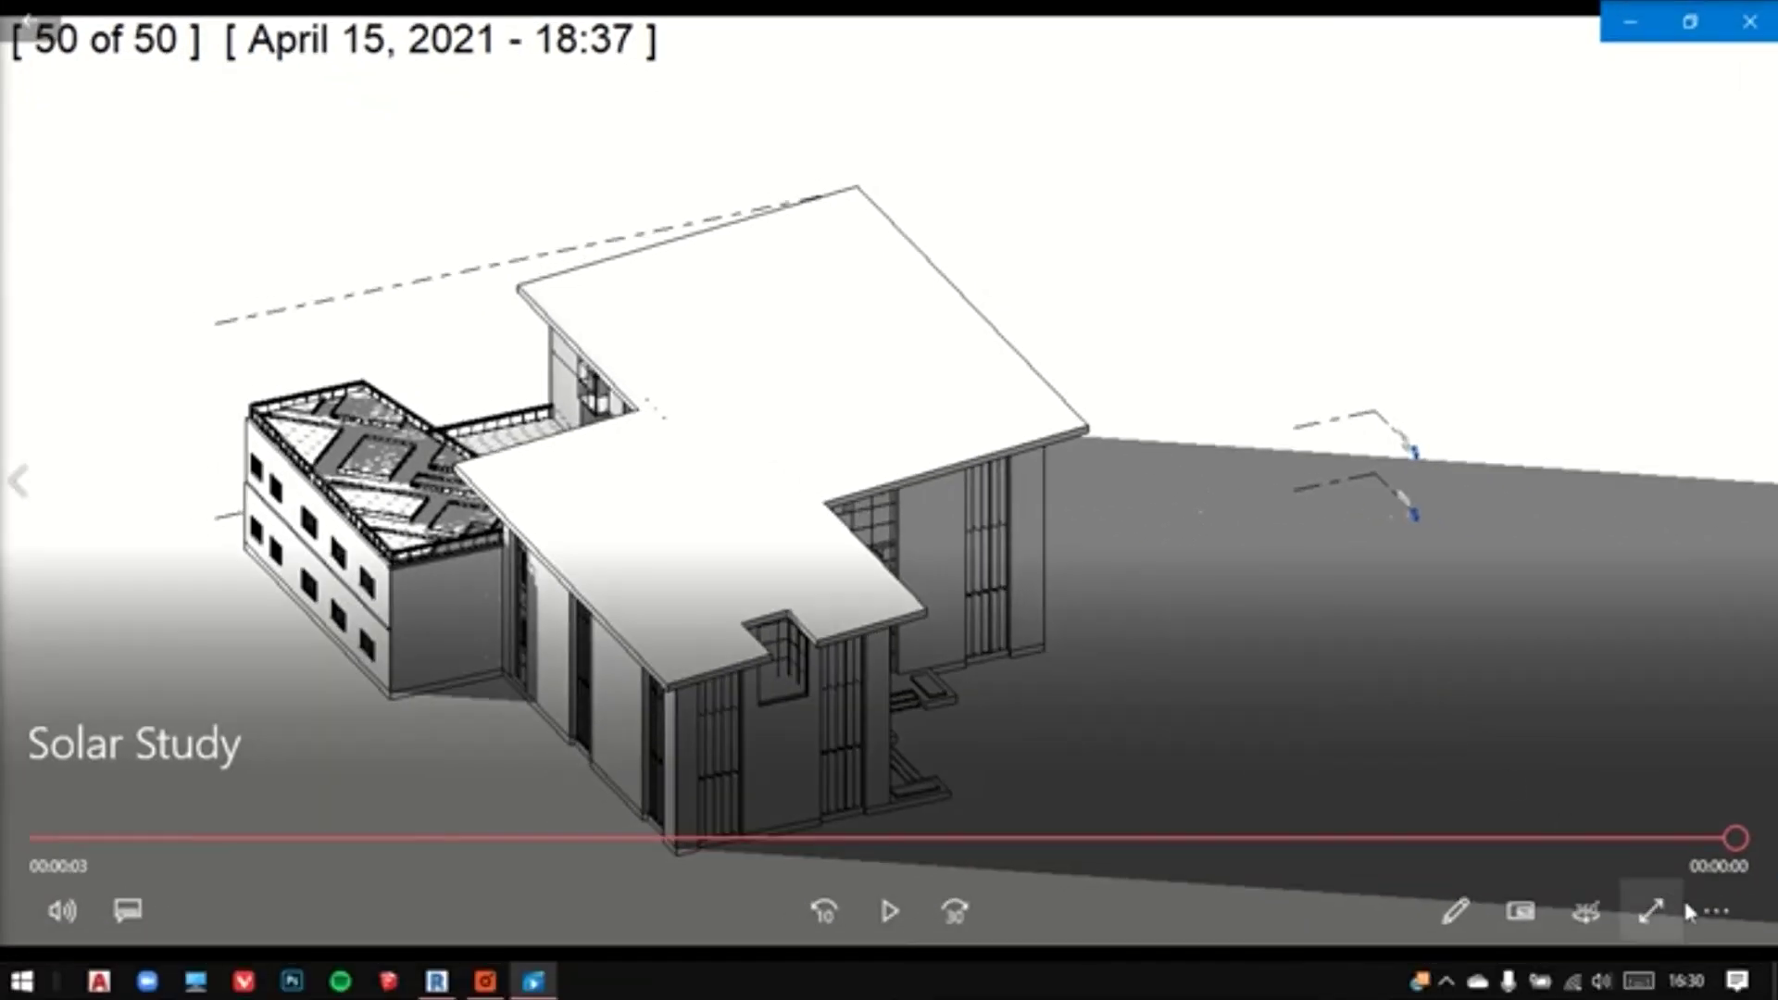
left_click(1716, 910)
left_click(1670, 813)
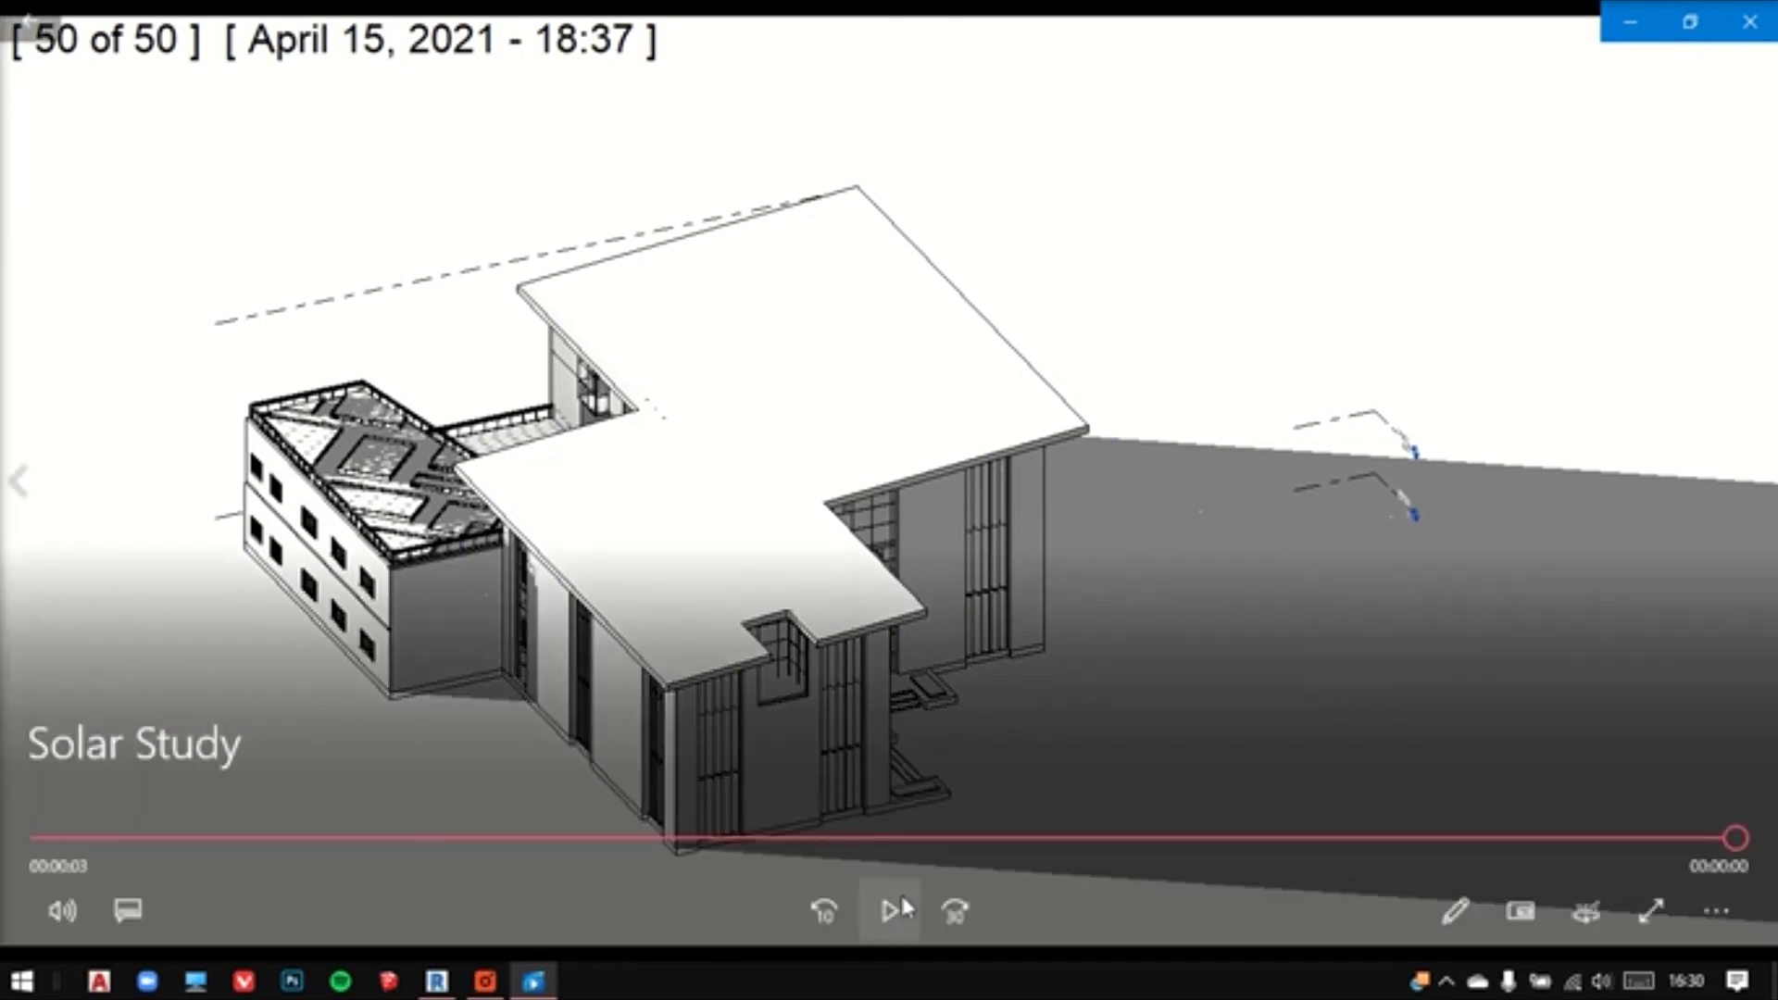
left_click(902, 901)
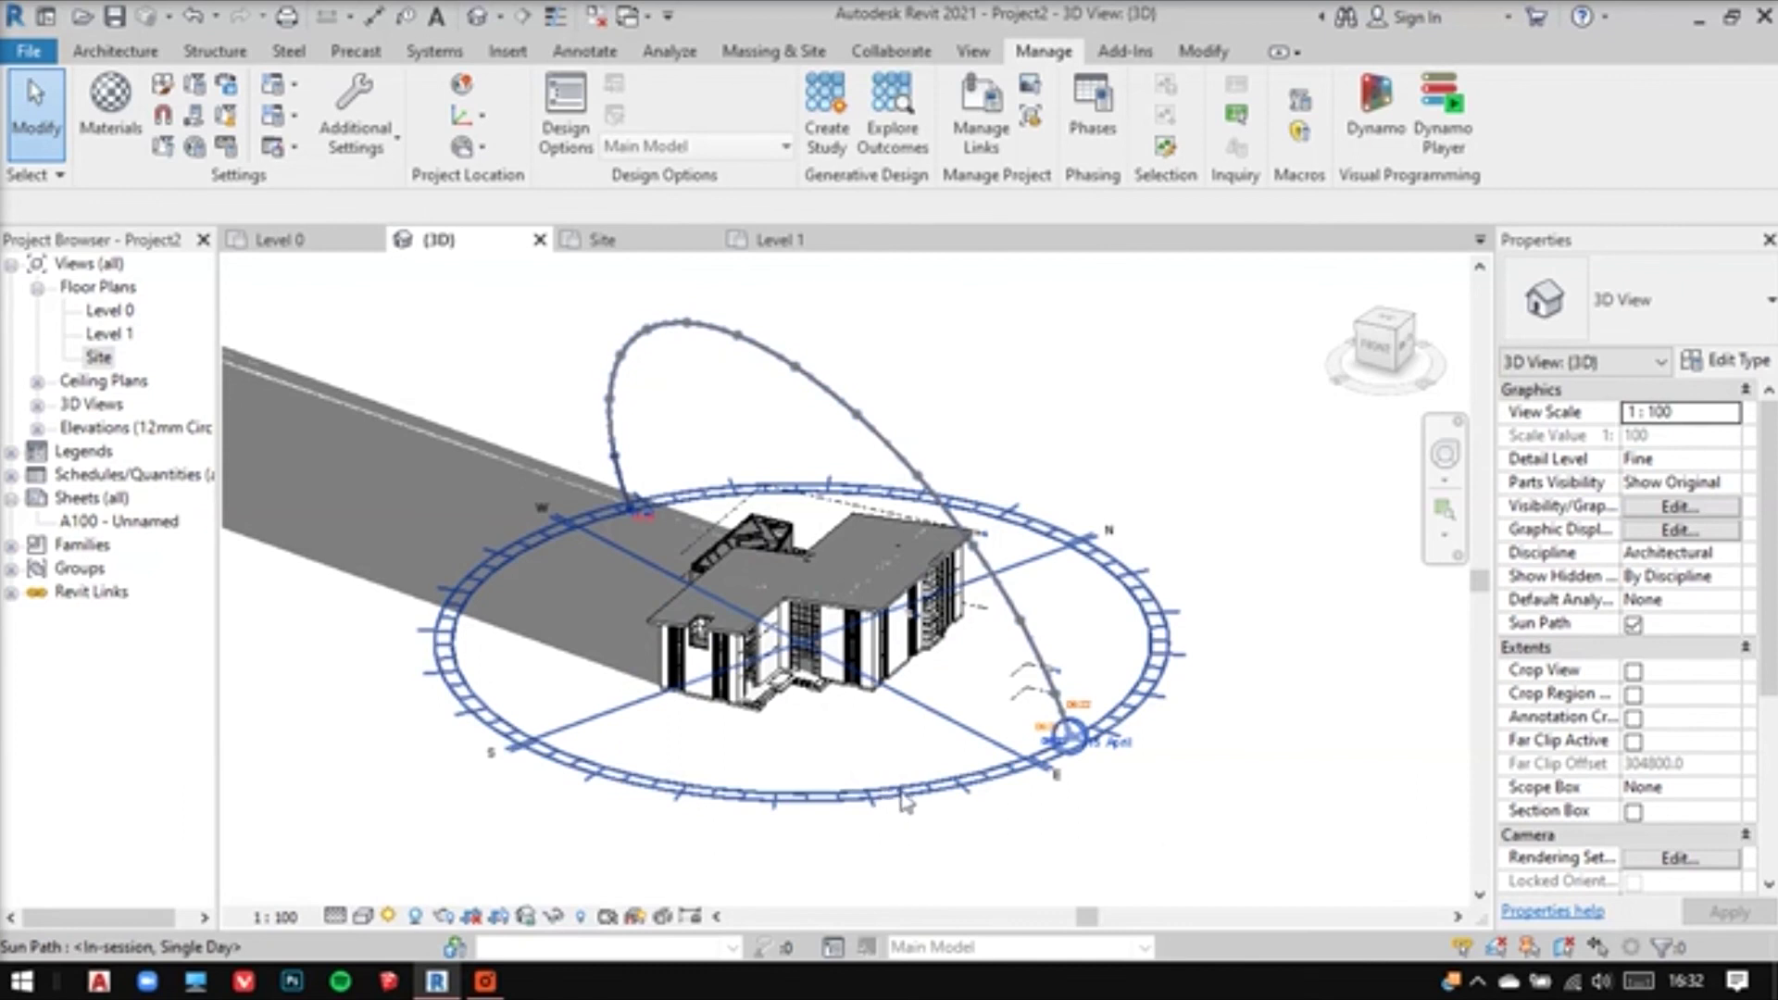
Apply the Multi-Day Summer Solar Study preset (21 June–21 September) and switch to Shaded style
left_click(391, 917)
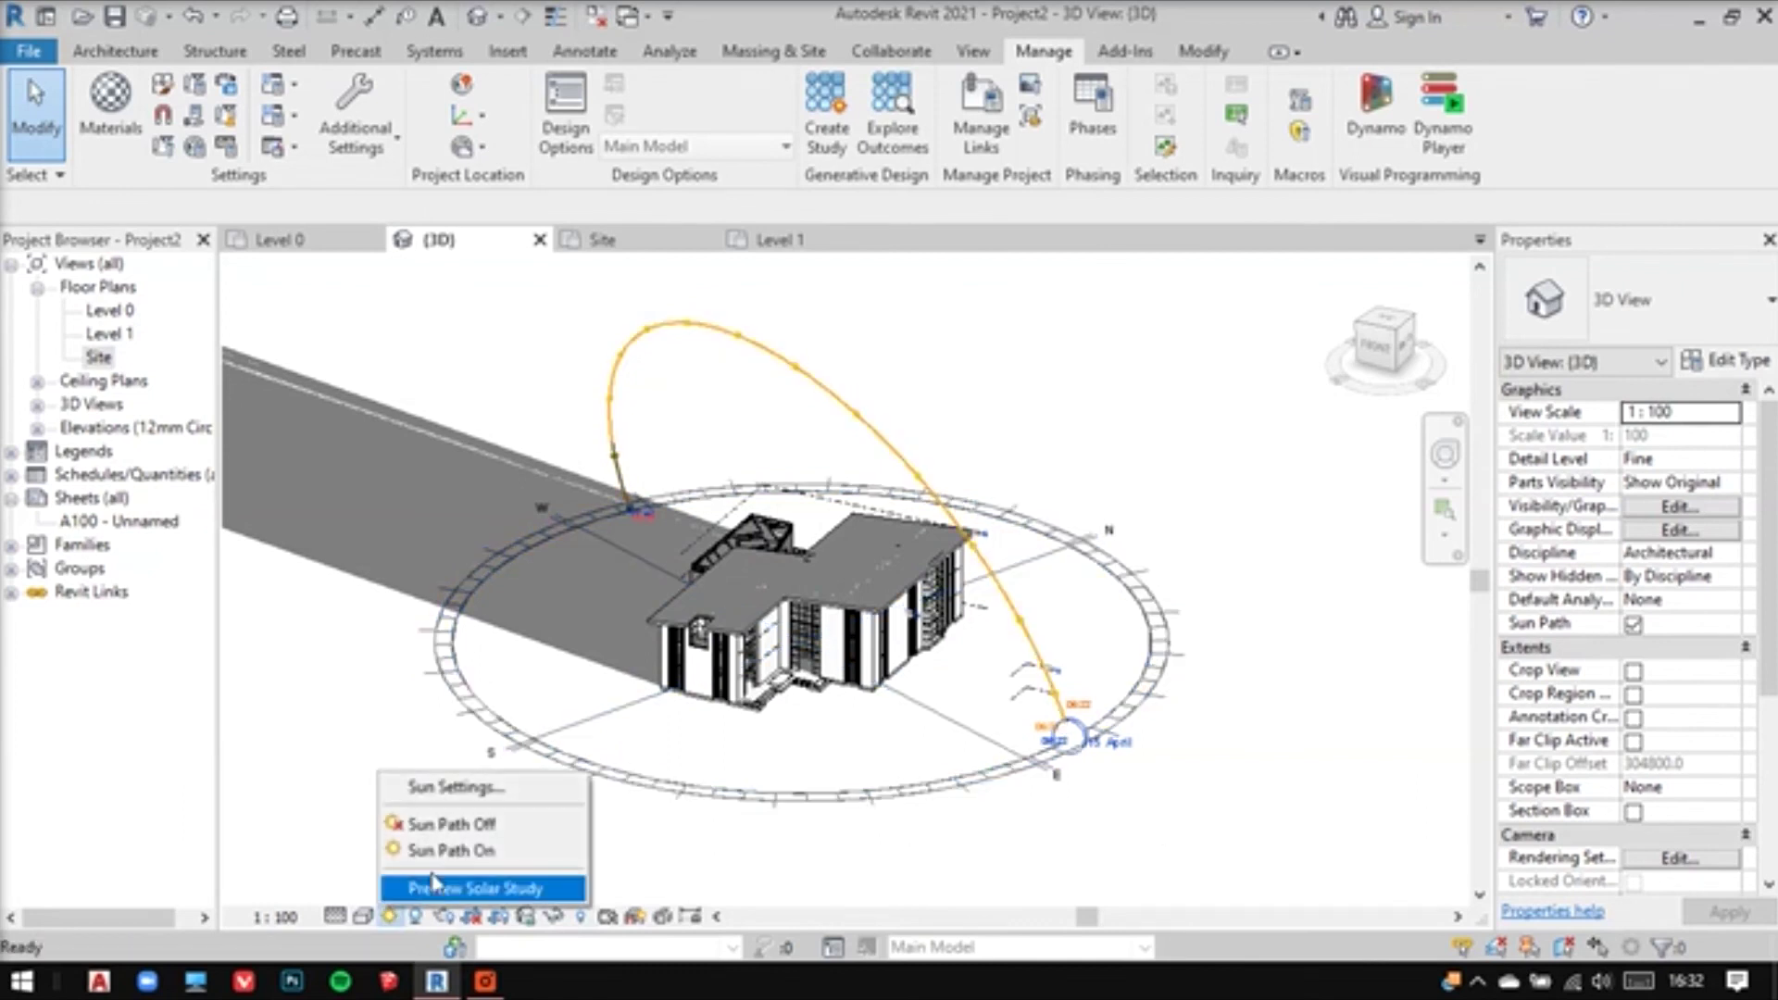
left_click(449, 786)
left_click(700, 412)
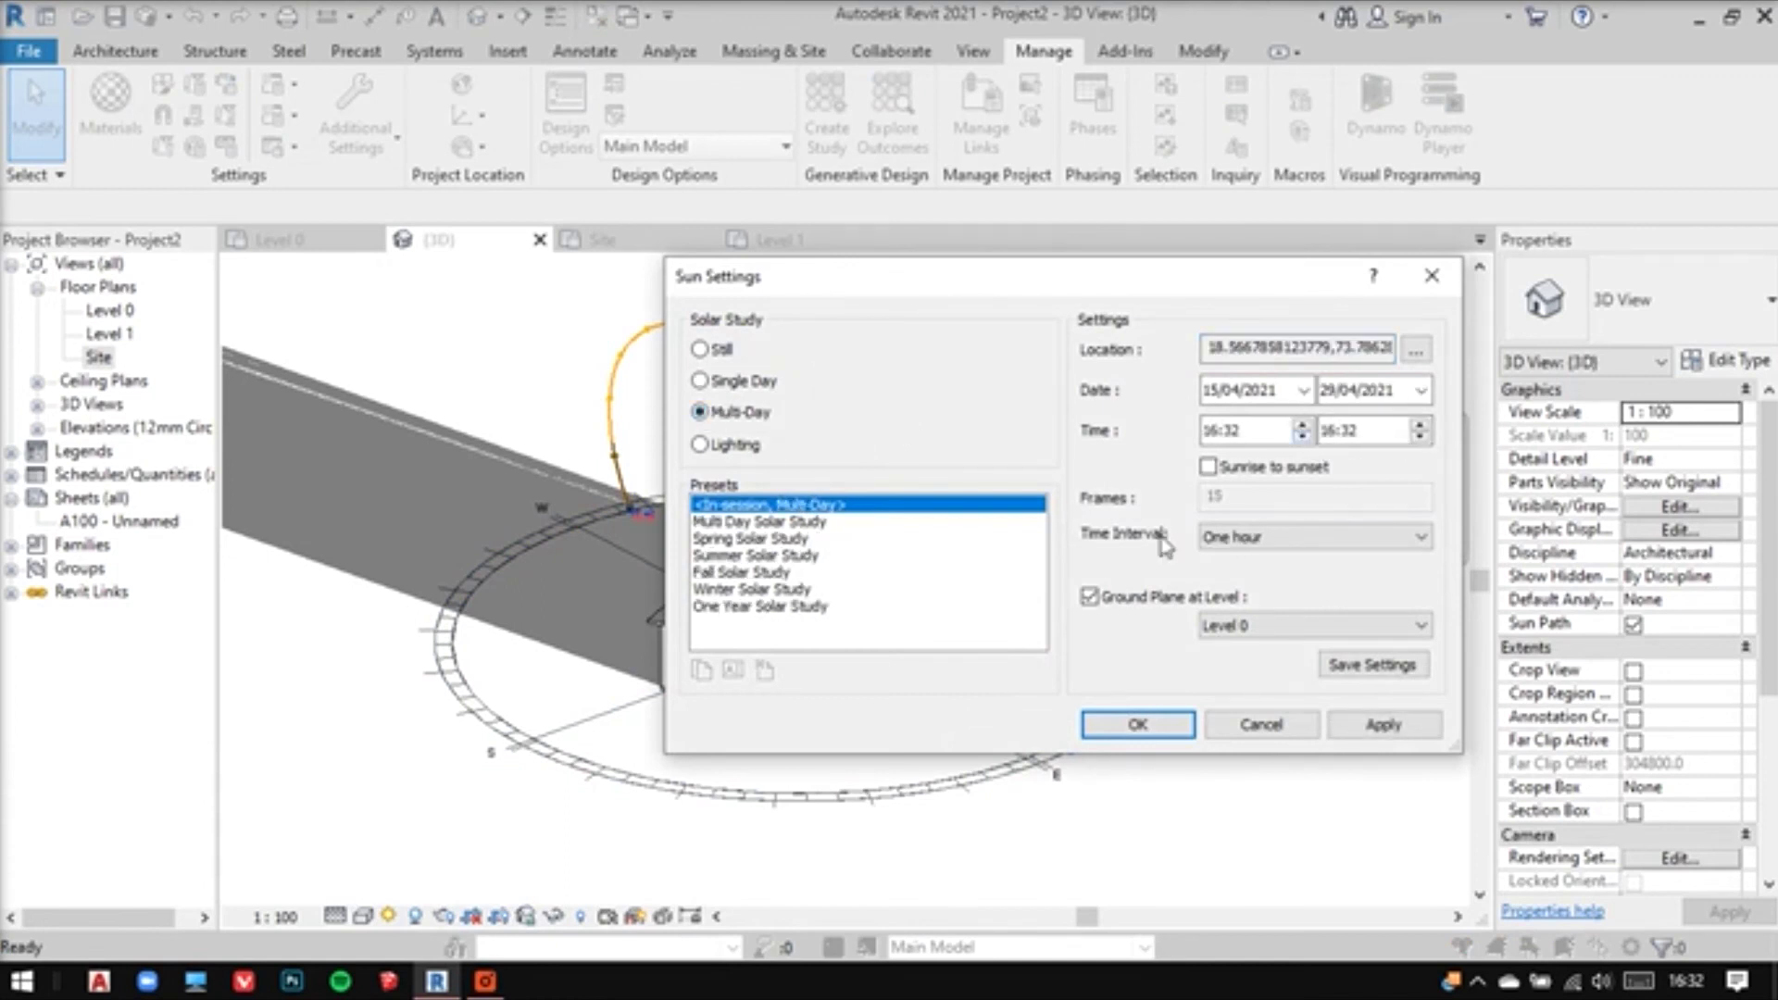
left_click(766, 556)
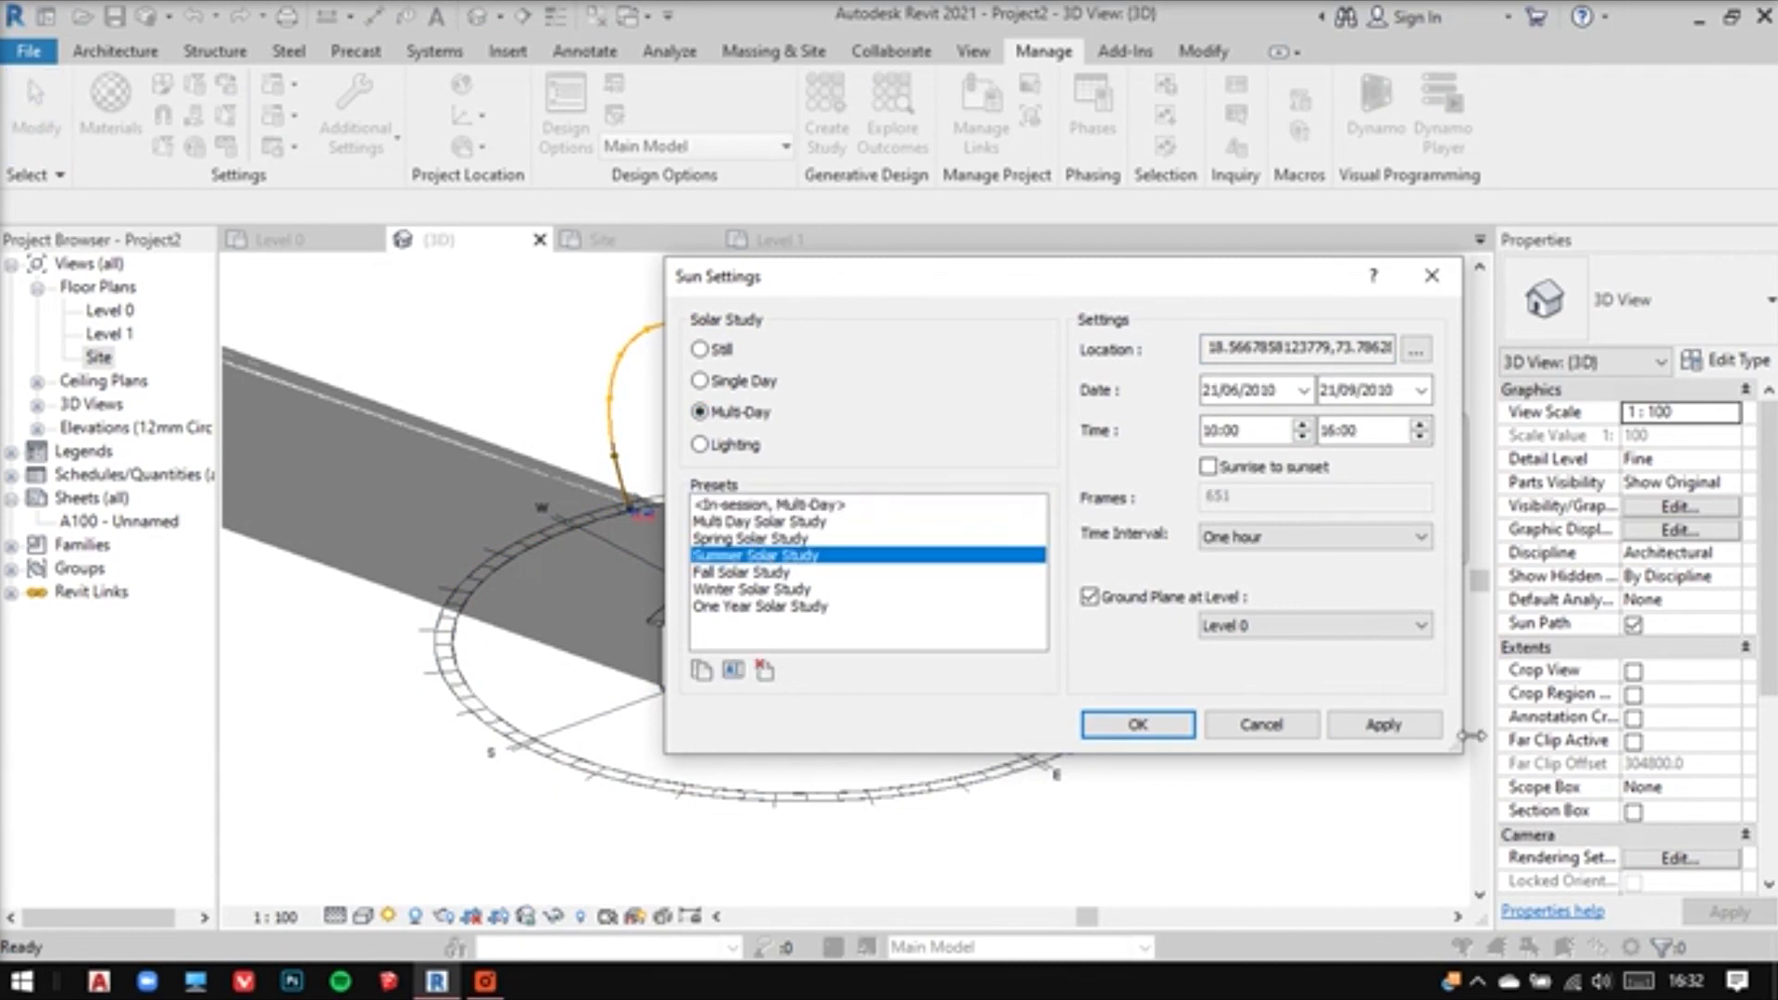
left_click(1408, 725)
left_click_drag(1062, 283, 1480, 413)
left_click(1572, 822)
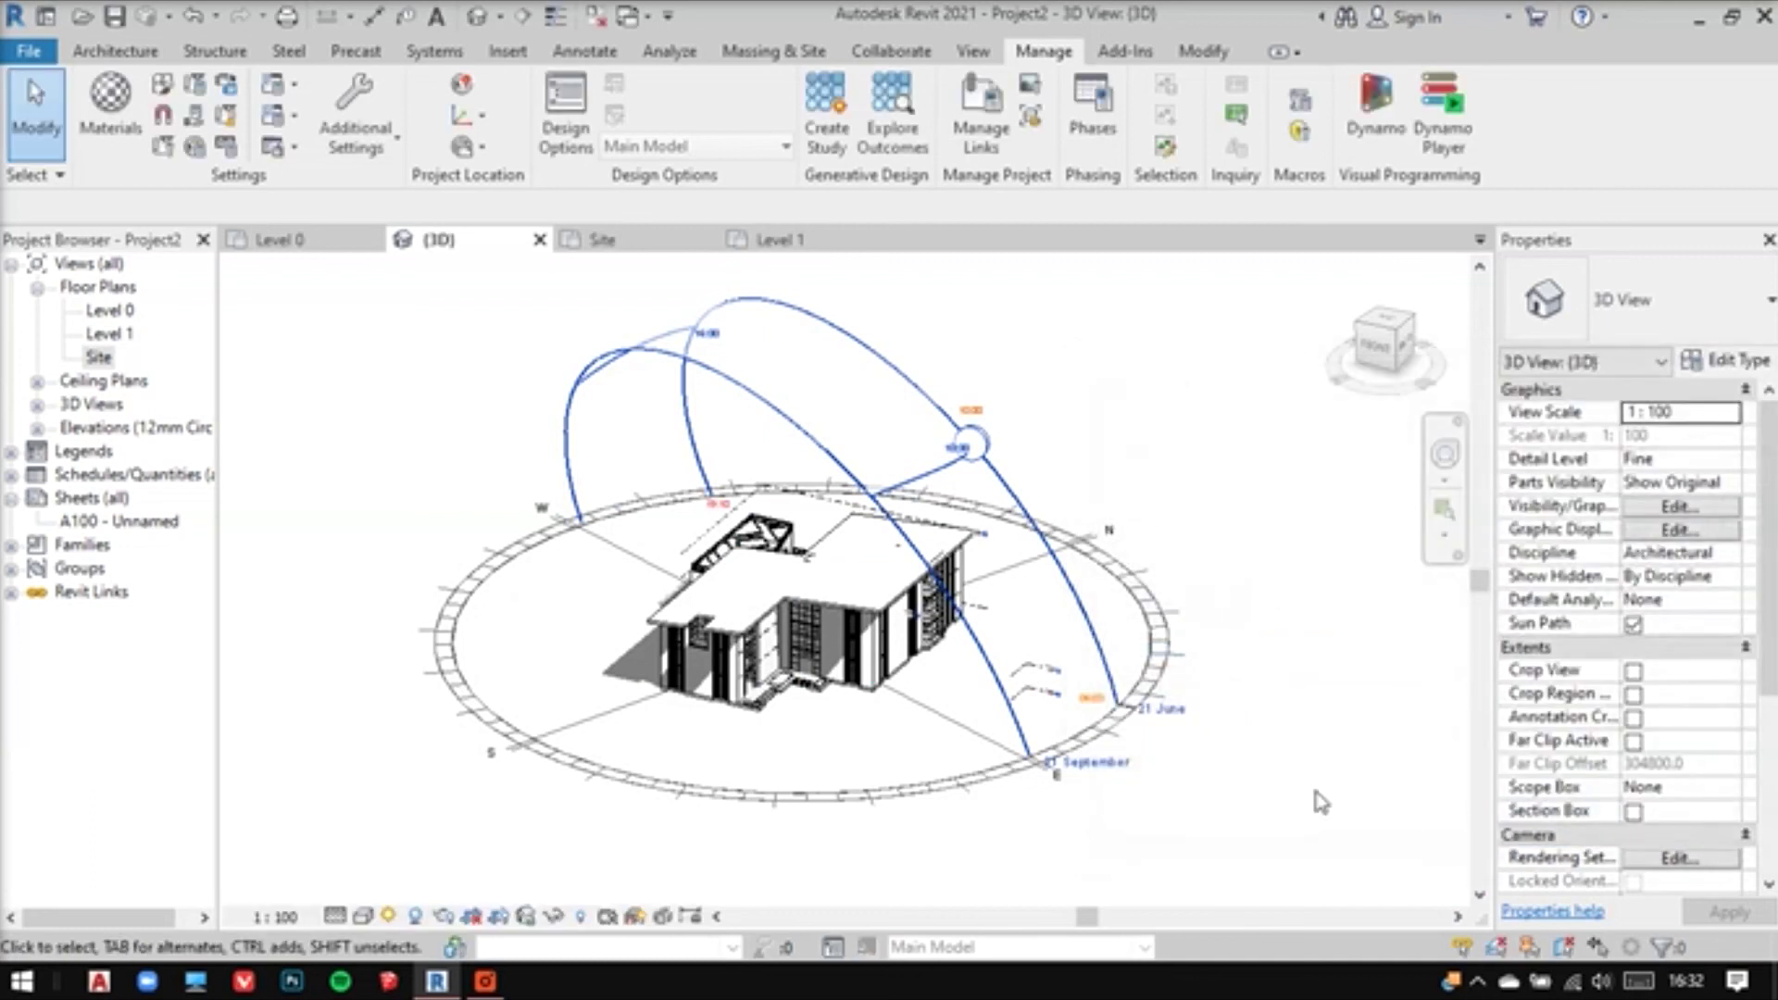
left_click(366, 919)
left_click(403, 836)
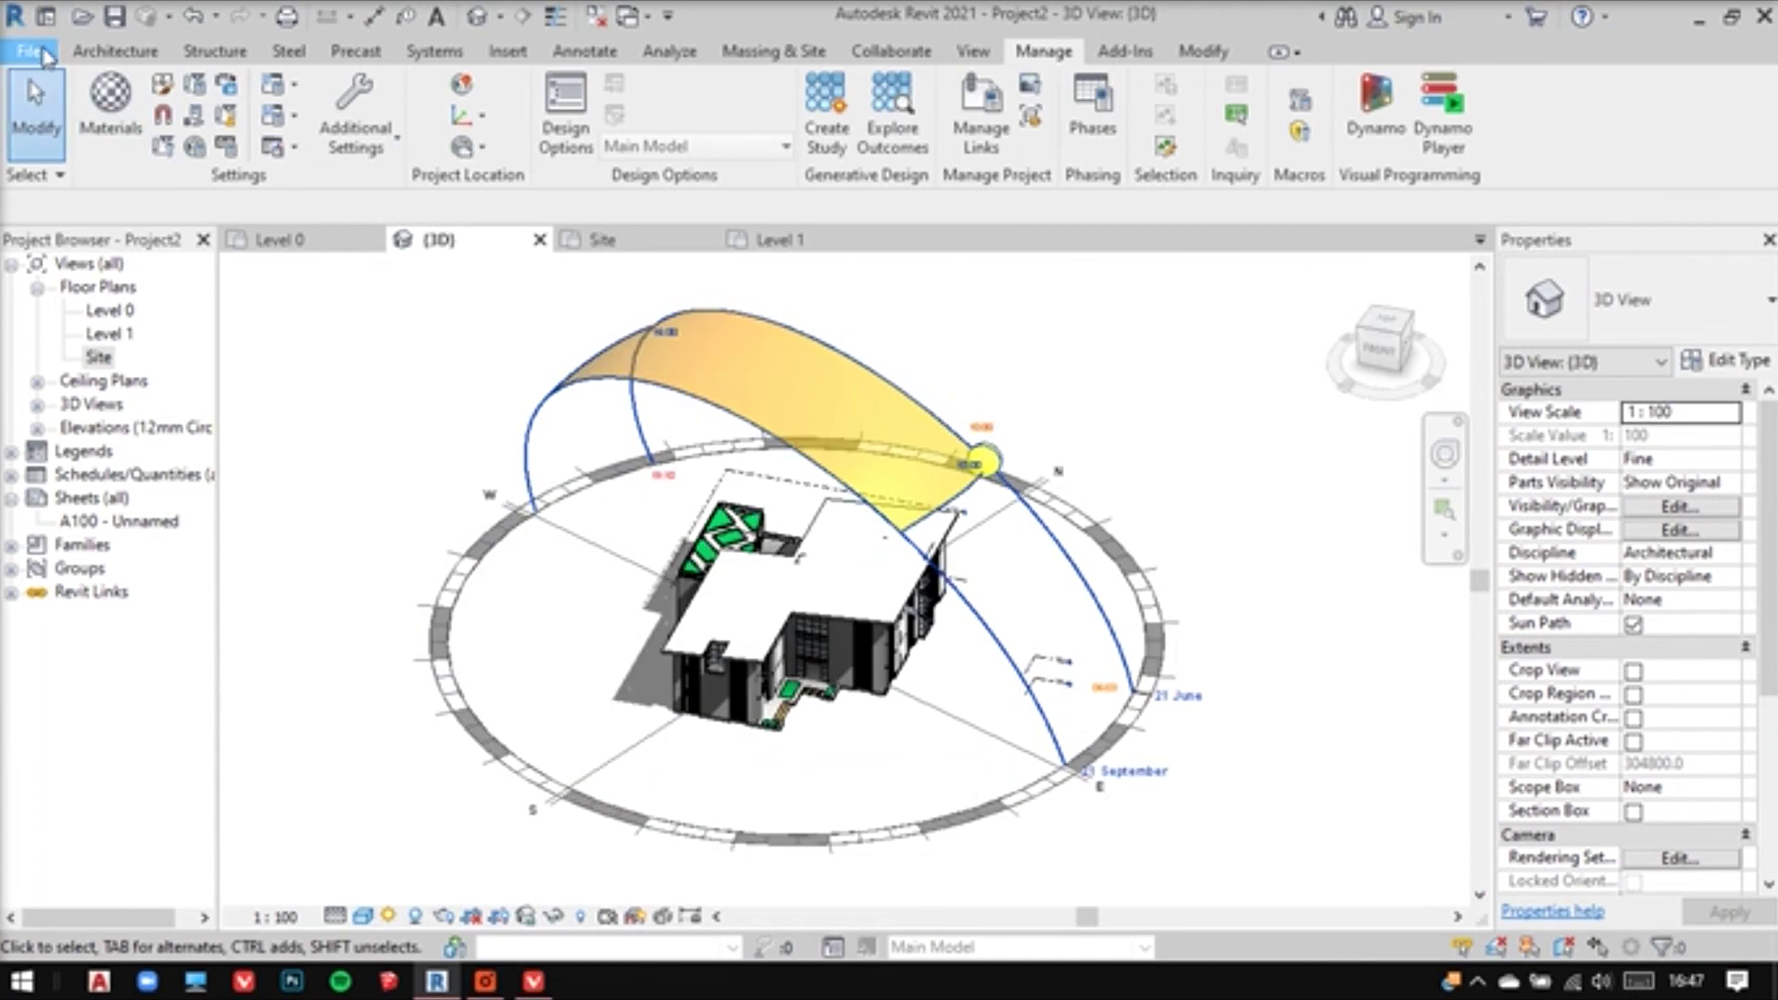
Export the view as a 15000-pixel-wide JPEG named Project2 on the Desktop
left_click(41, 58)
mouse_move(101, 426)
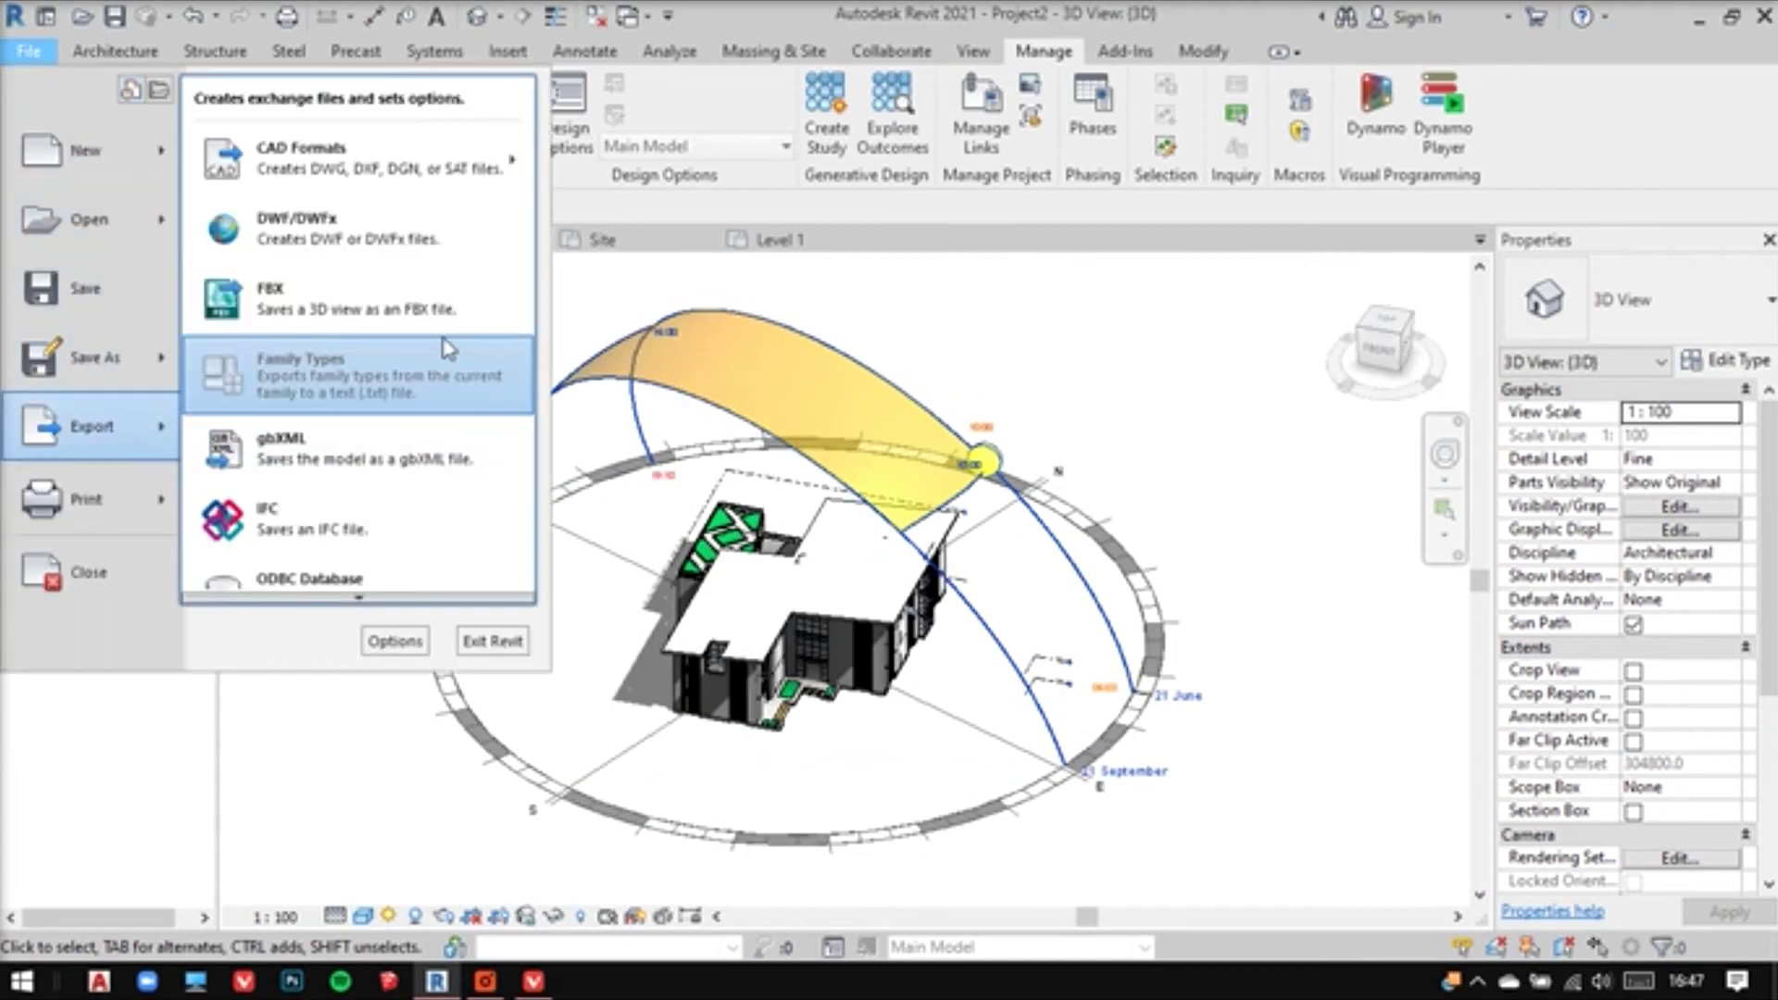
left_click(340, 598)
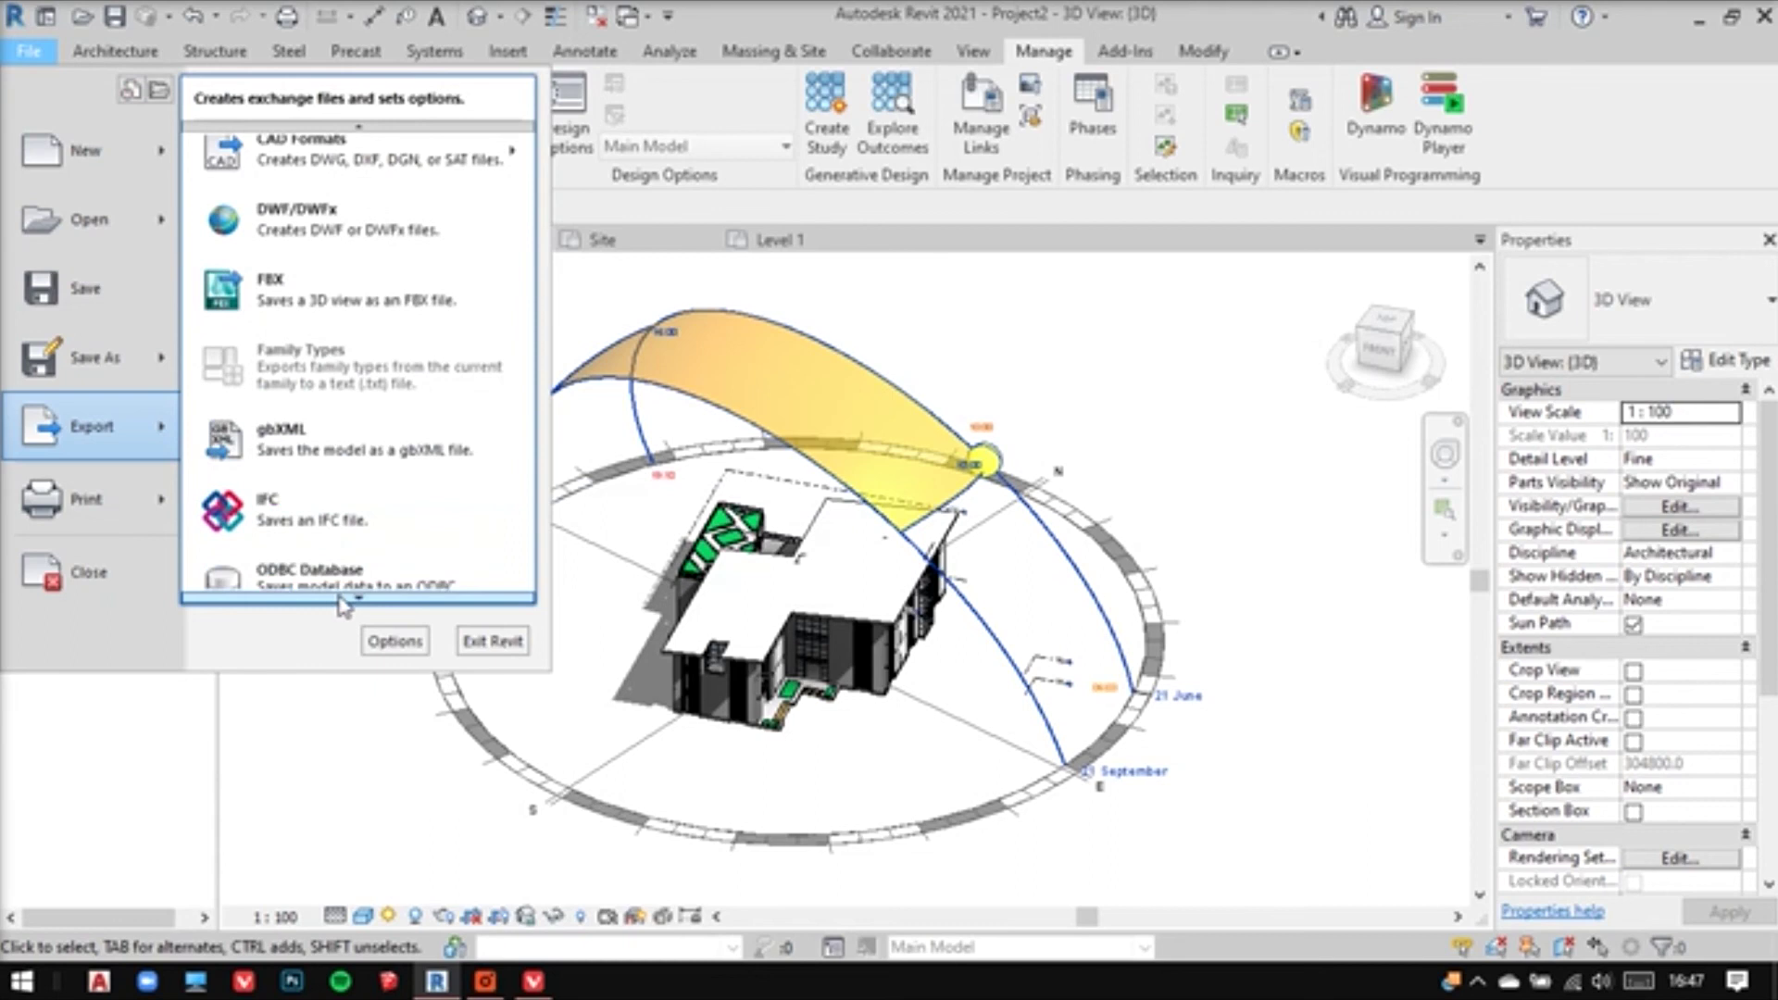
scroll(343, 593, "down", 3)
mouse_move(488, 439)
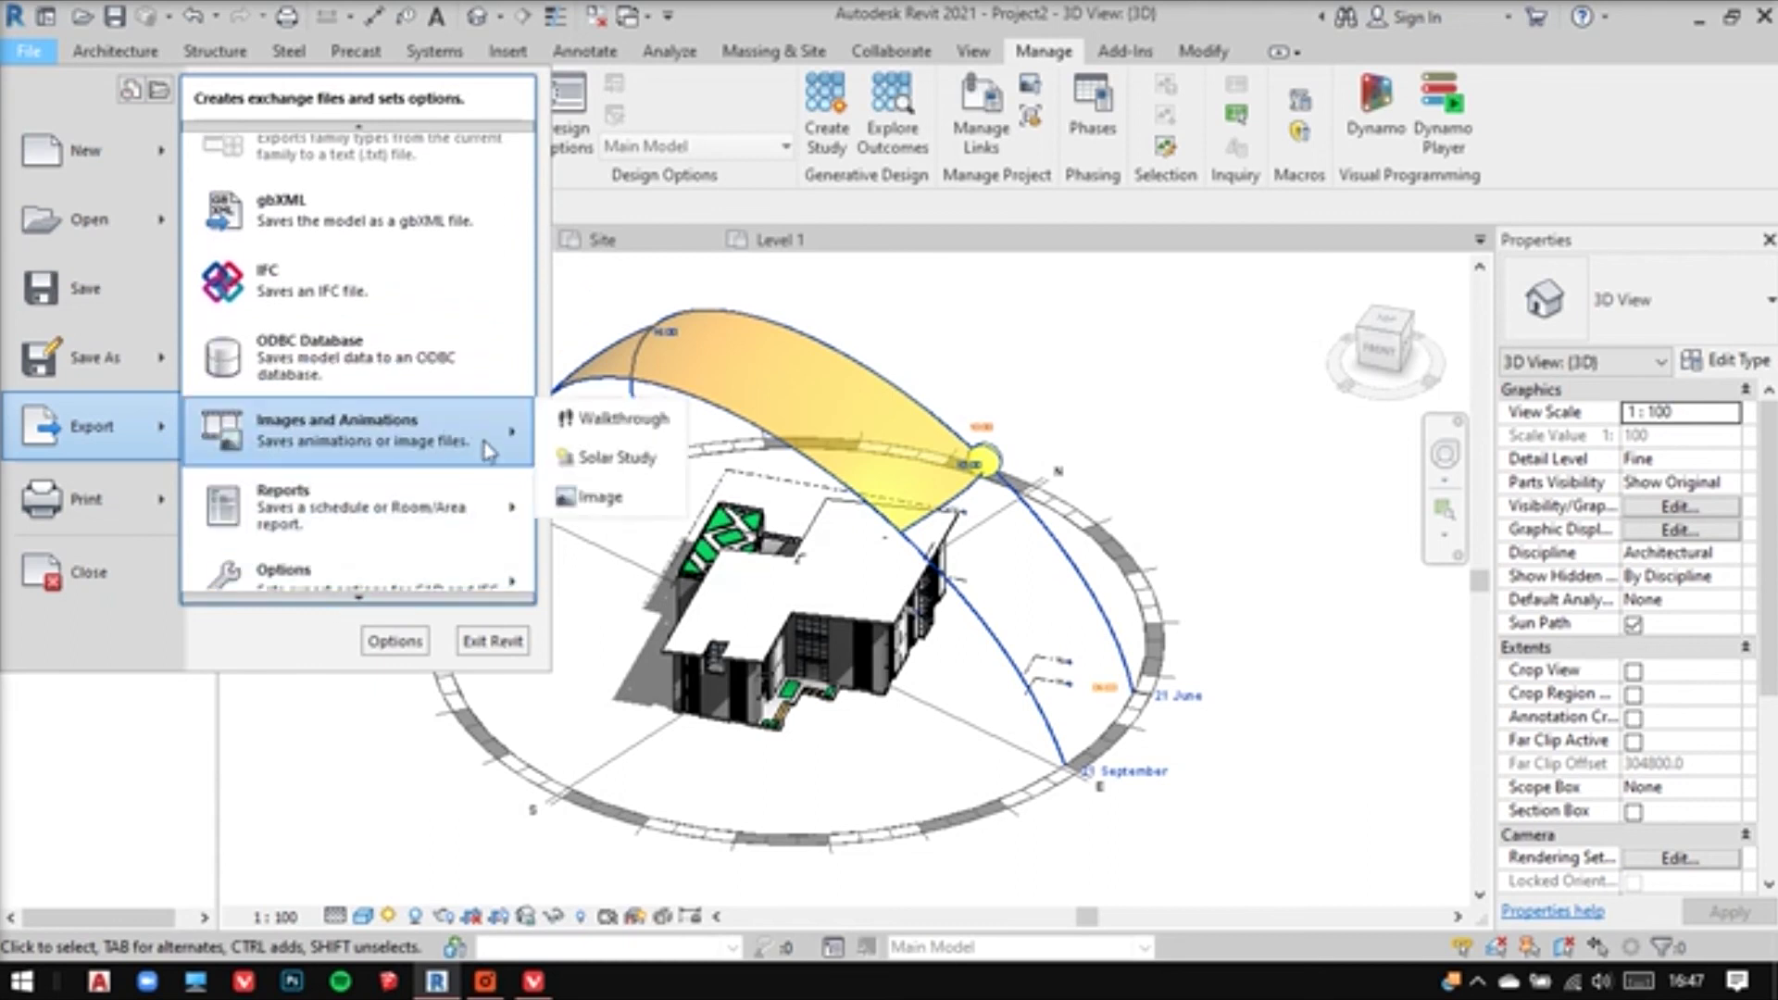
left_click(620, 500)
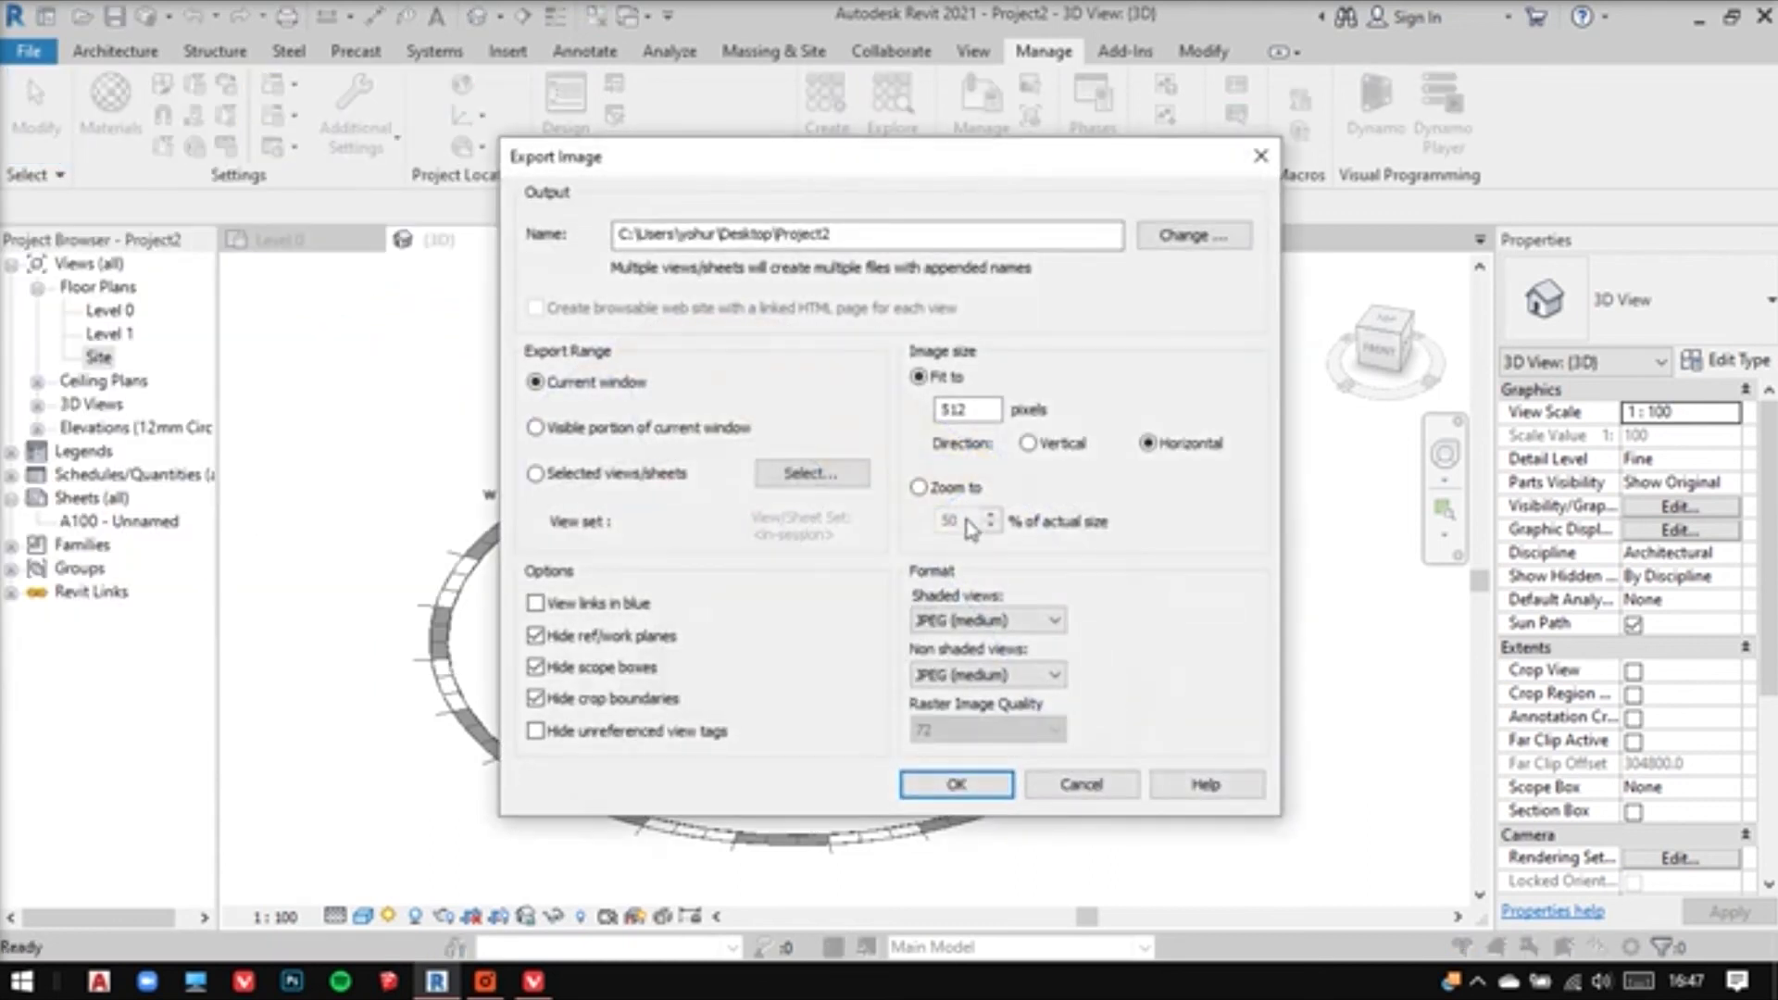
double_click(963, 410)
type("15000")
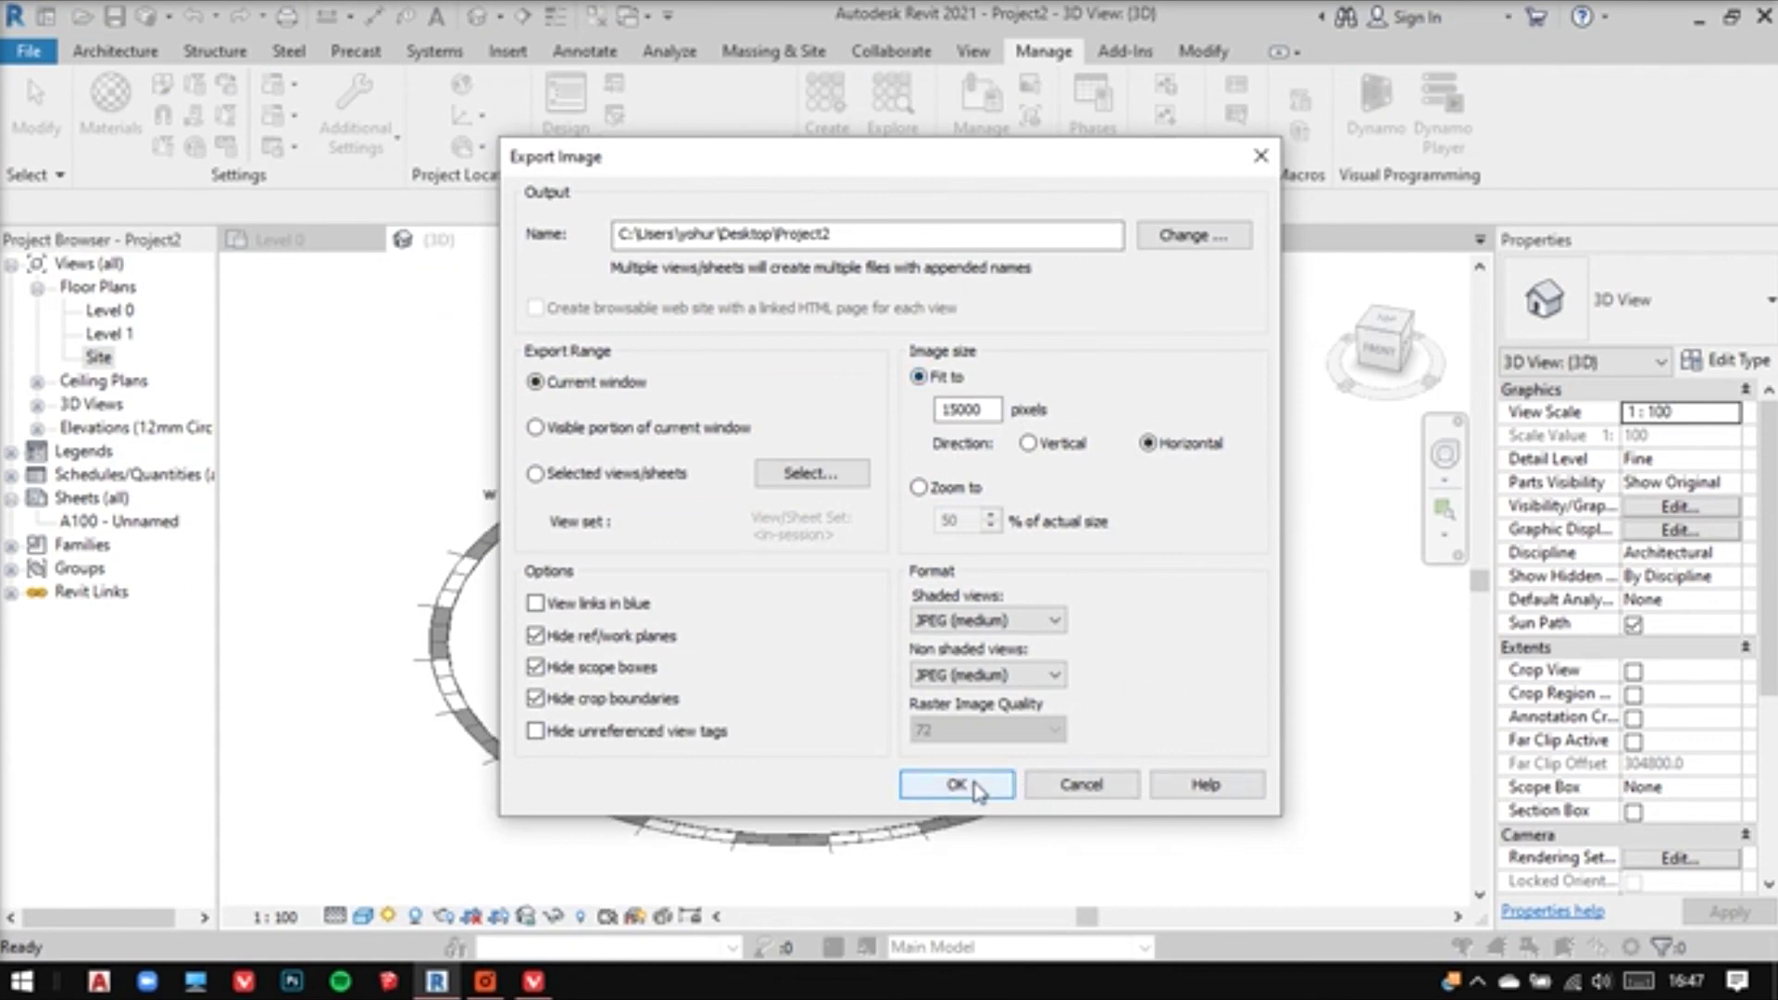
left_click(976, 792)
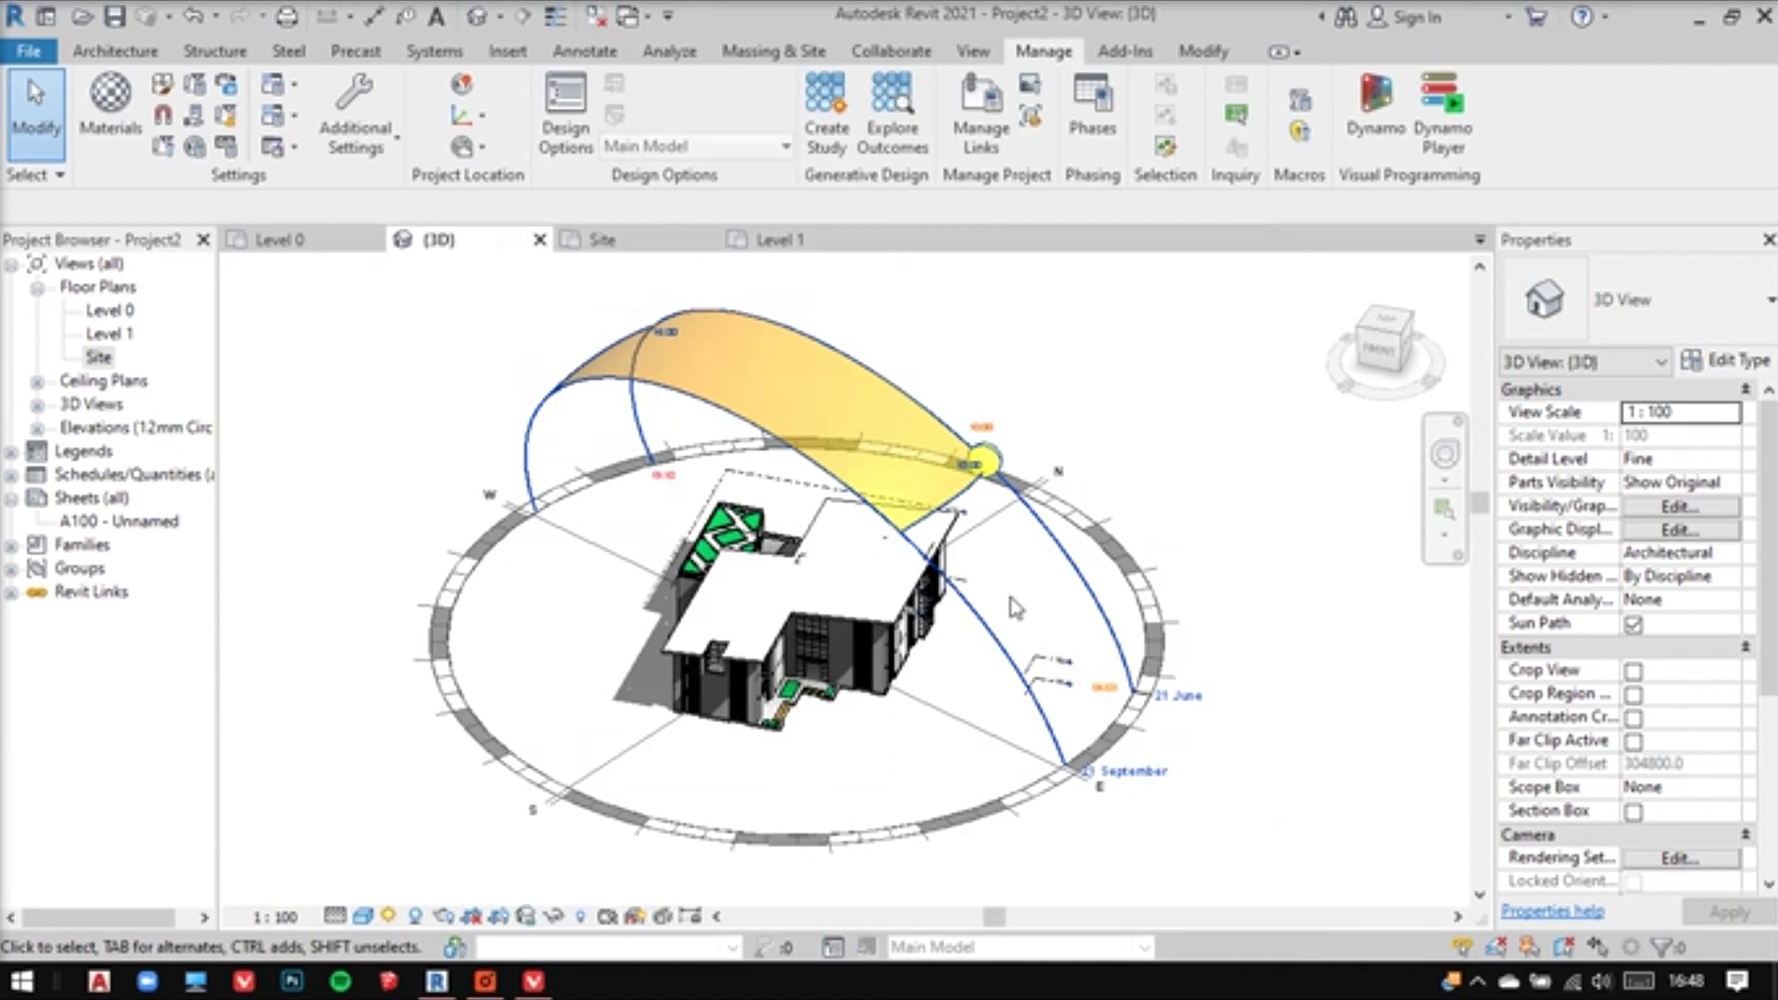
Open Project2.jpg from the desktop in Photos and zoom to inspect the 21 June–21 September sun band
key("super+d")
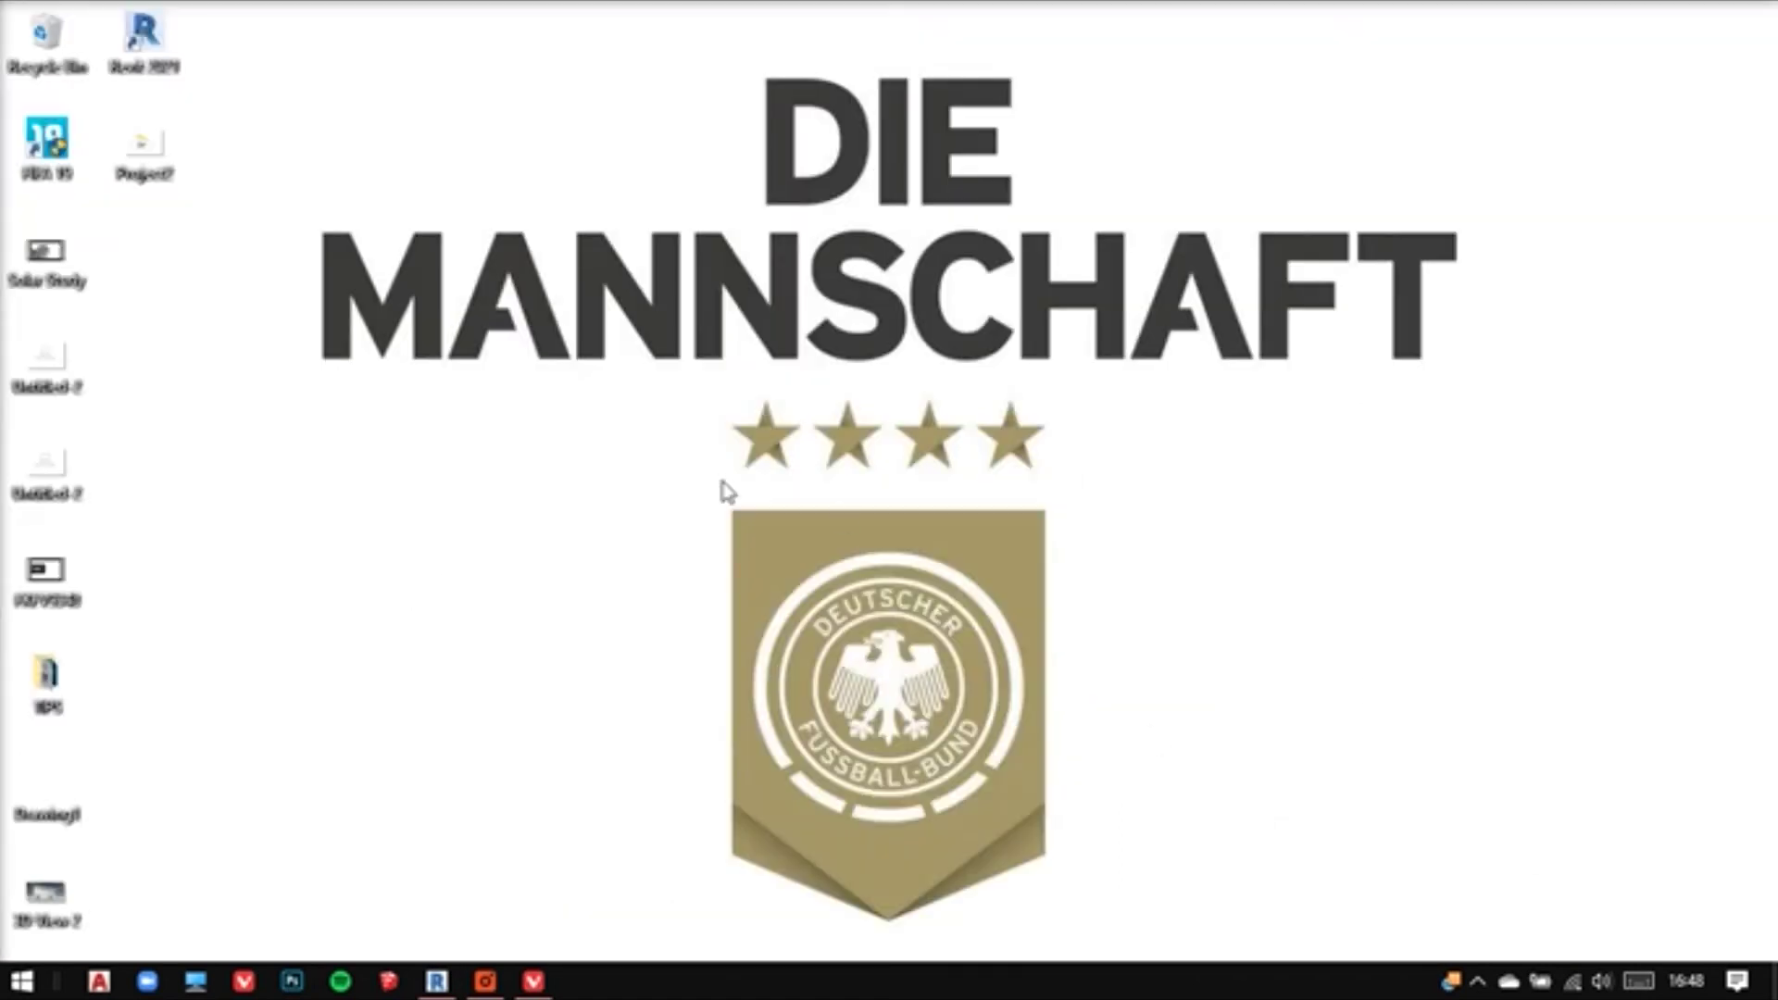
left_click(162, 169)
double_click(162, 169)
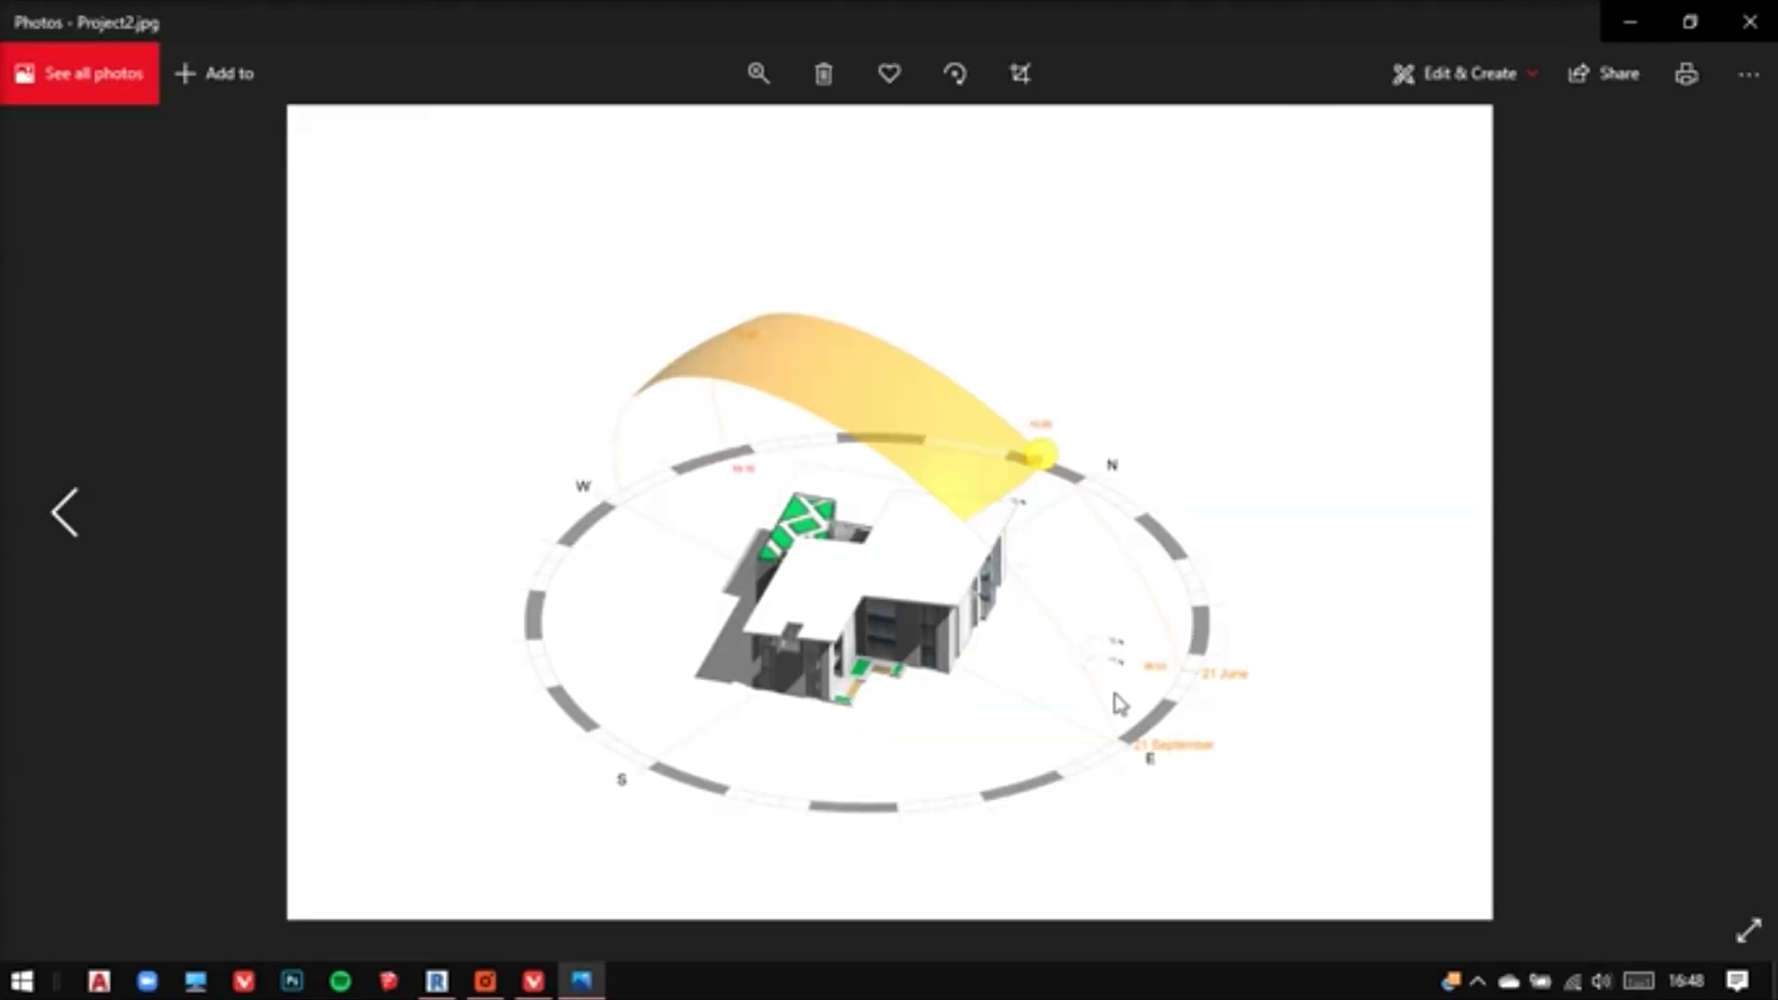
scroll(1075, 691, "up", 2)
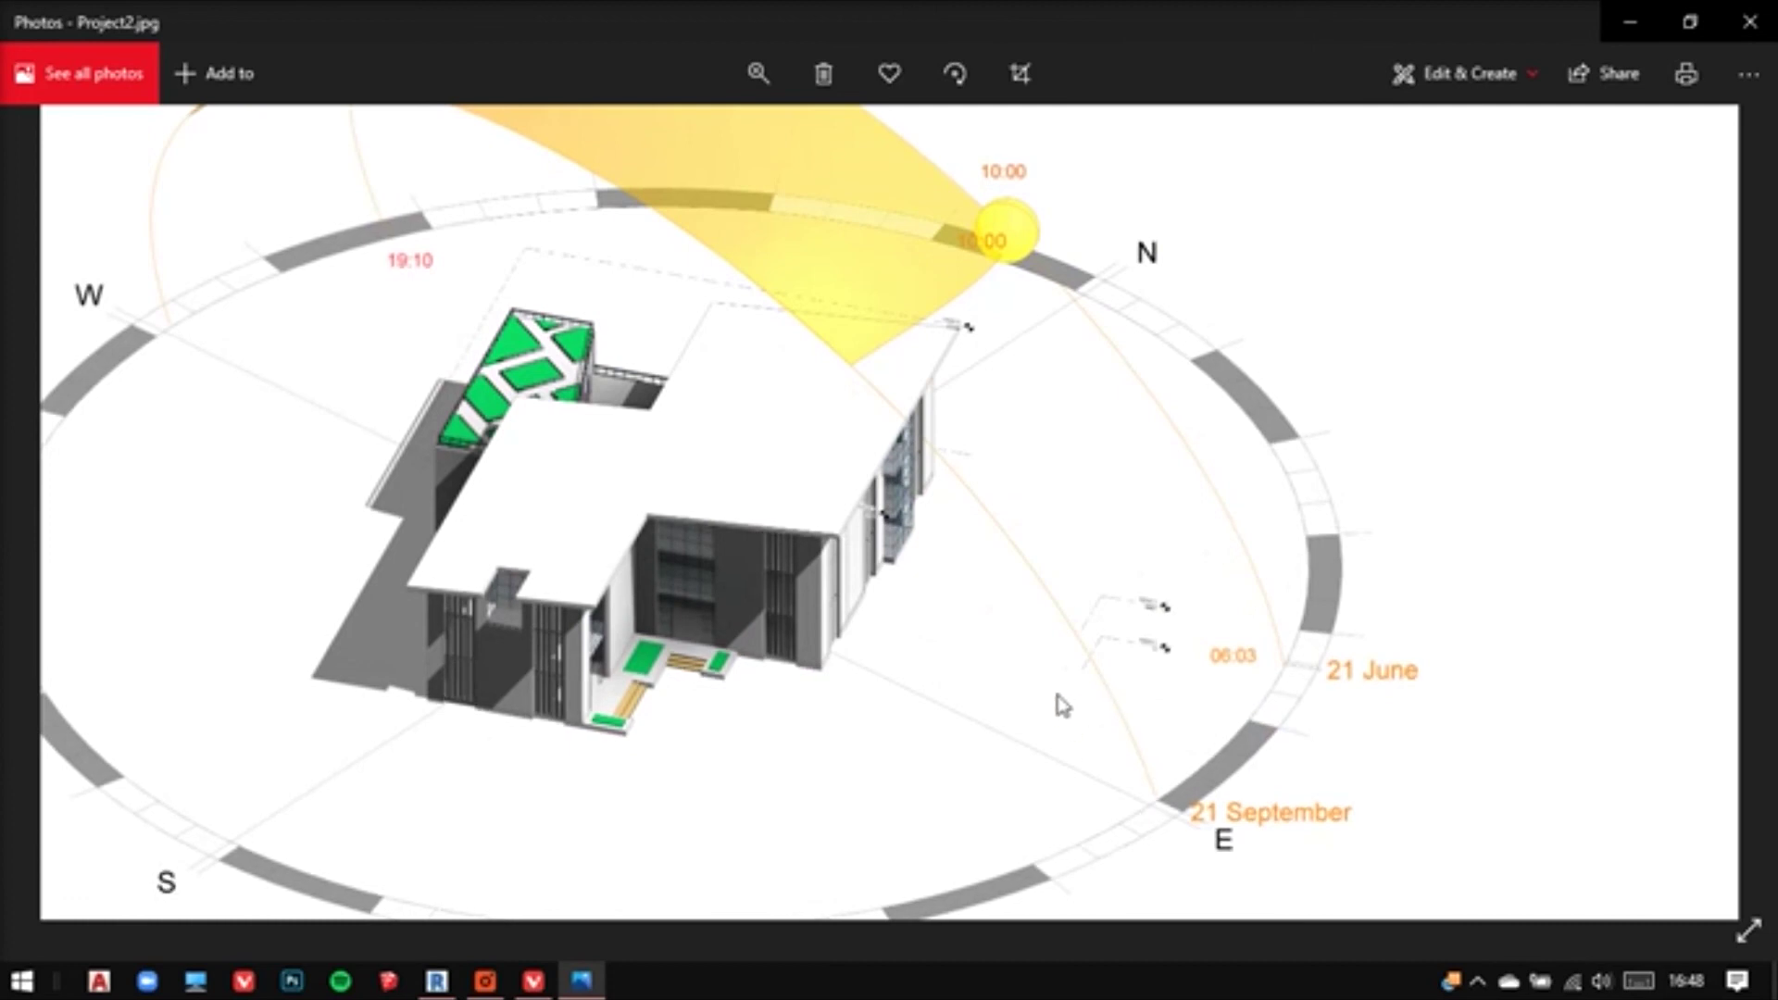
scroll(1063, 705, "down", 2)
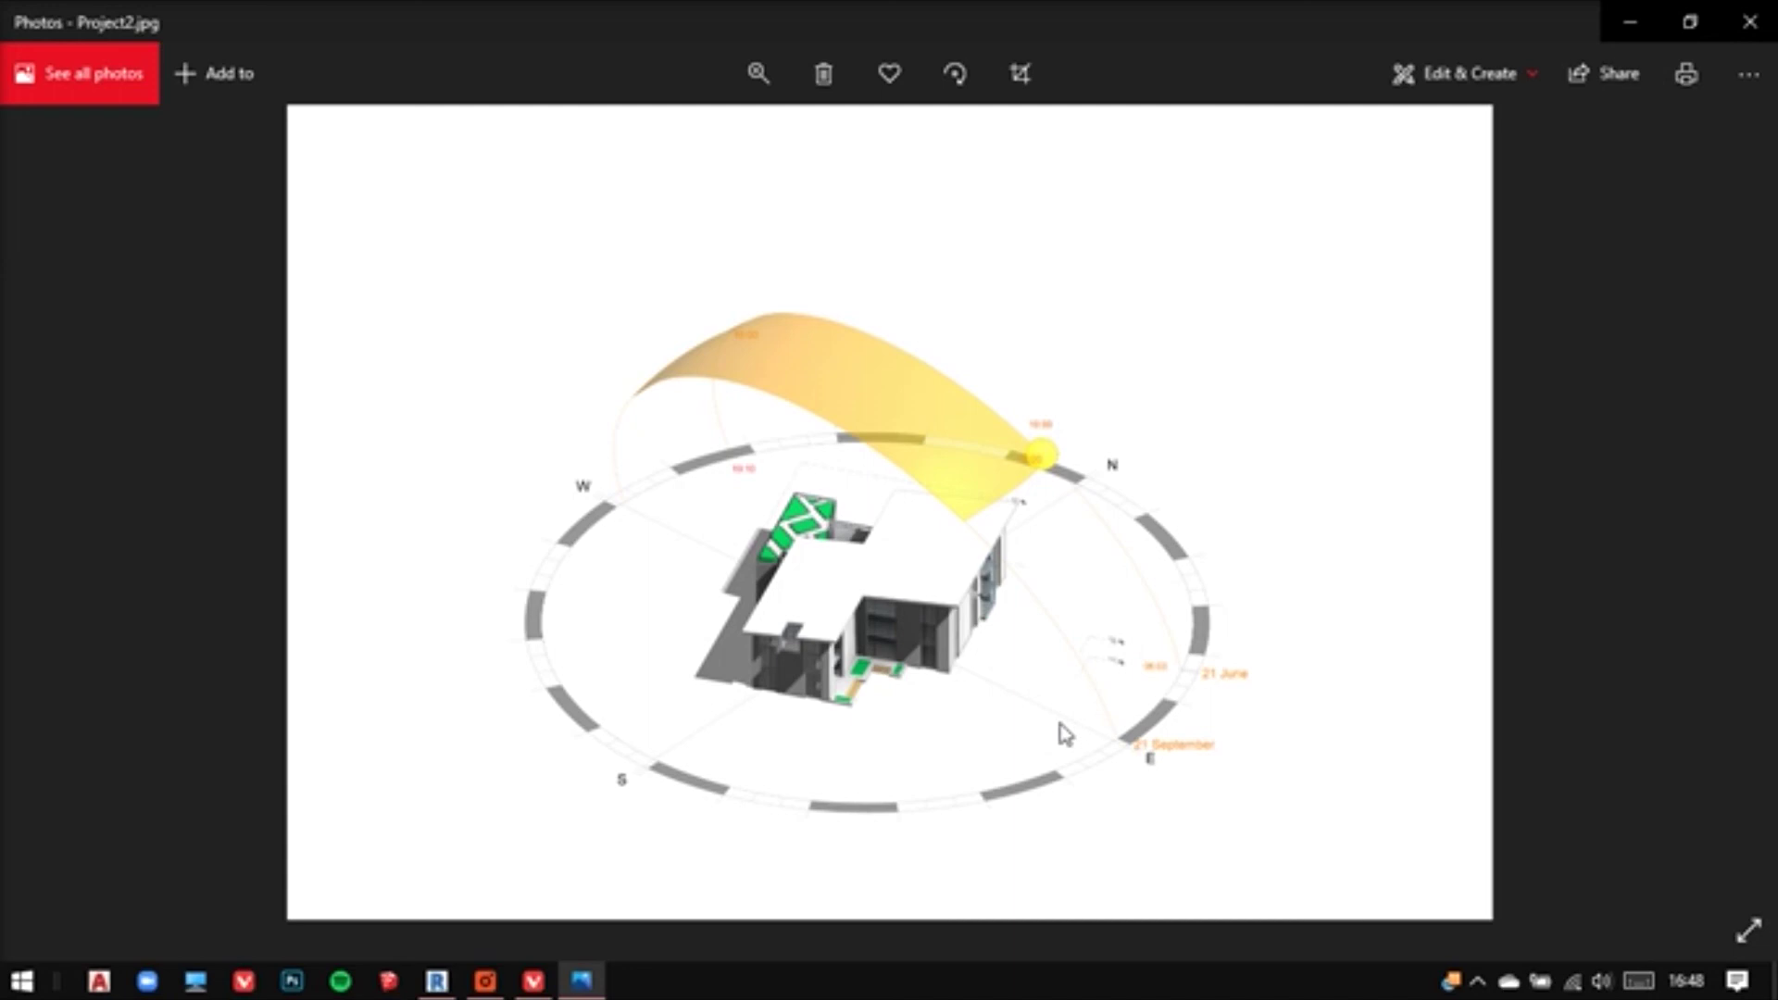
mouse_move(550, 992)
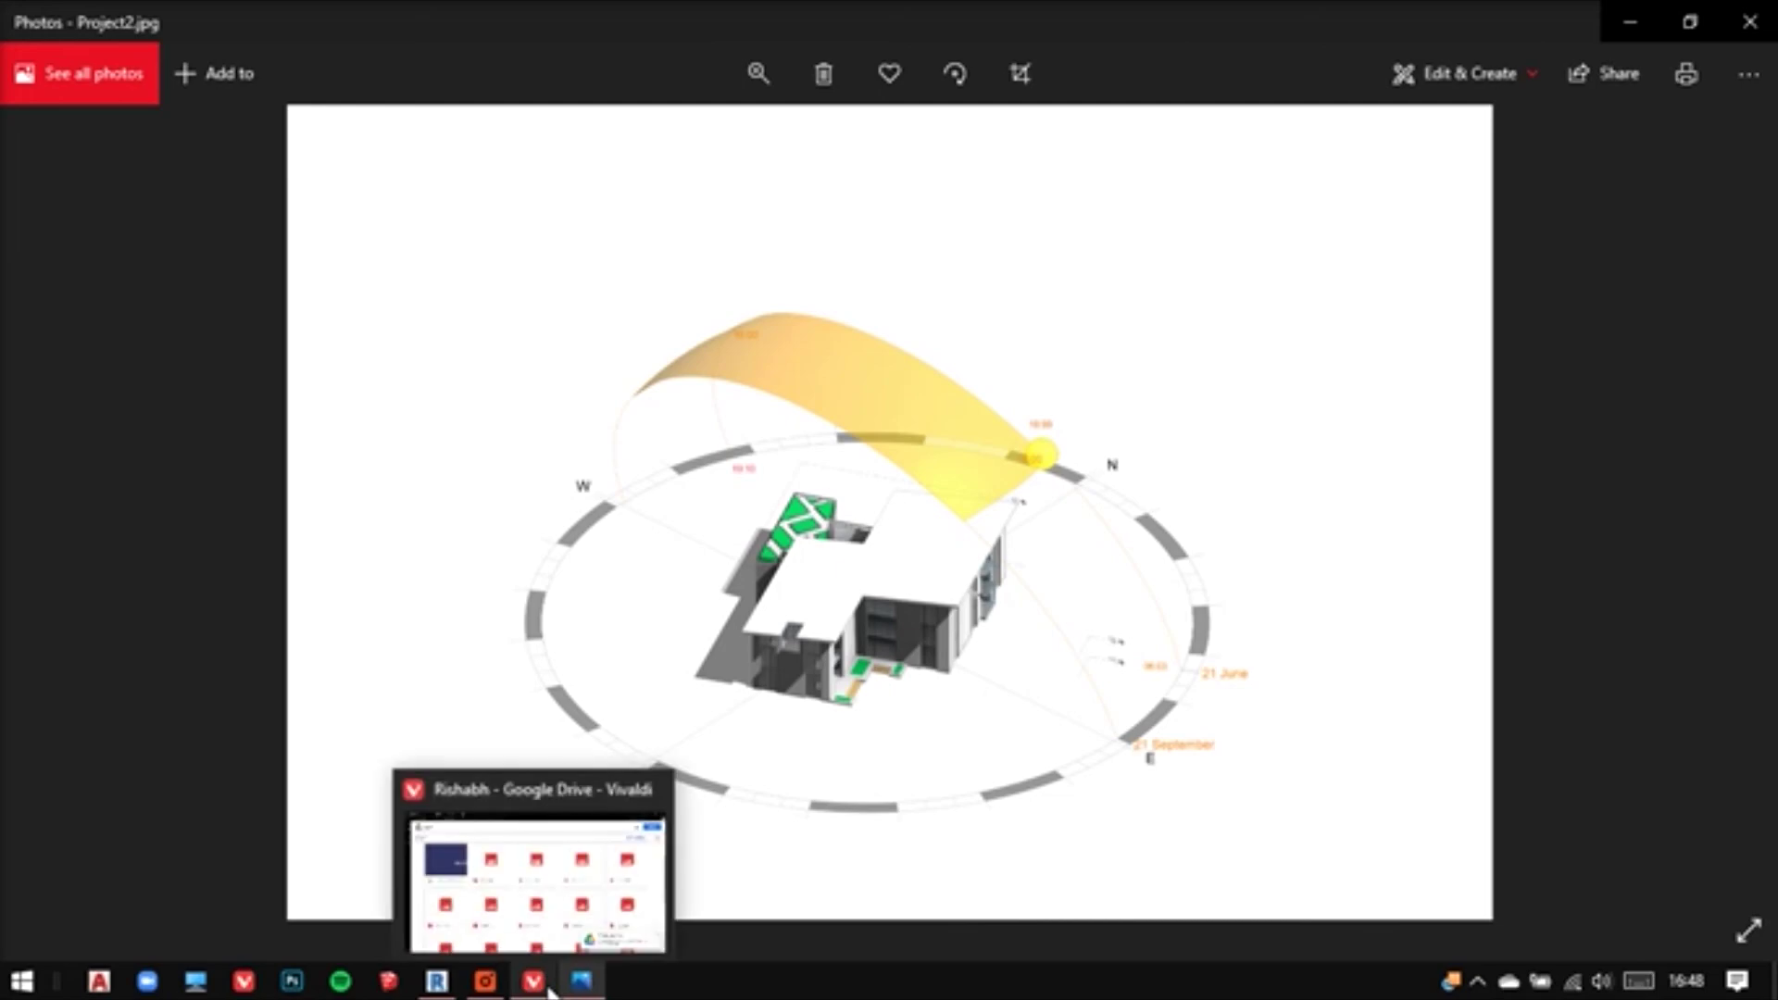